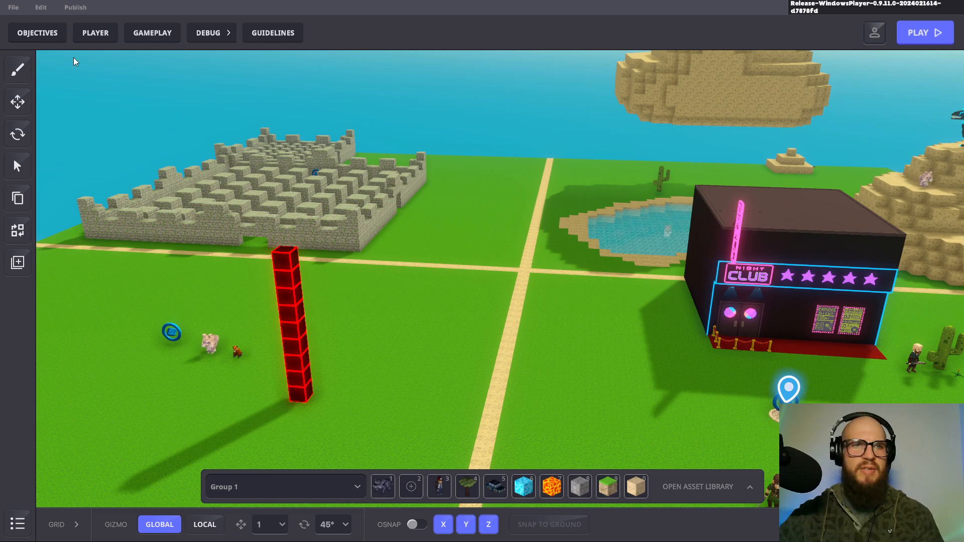
scroll(538, 349, "up", 3)
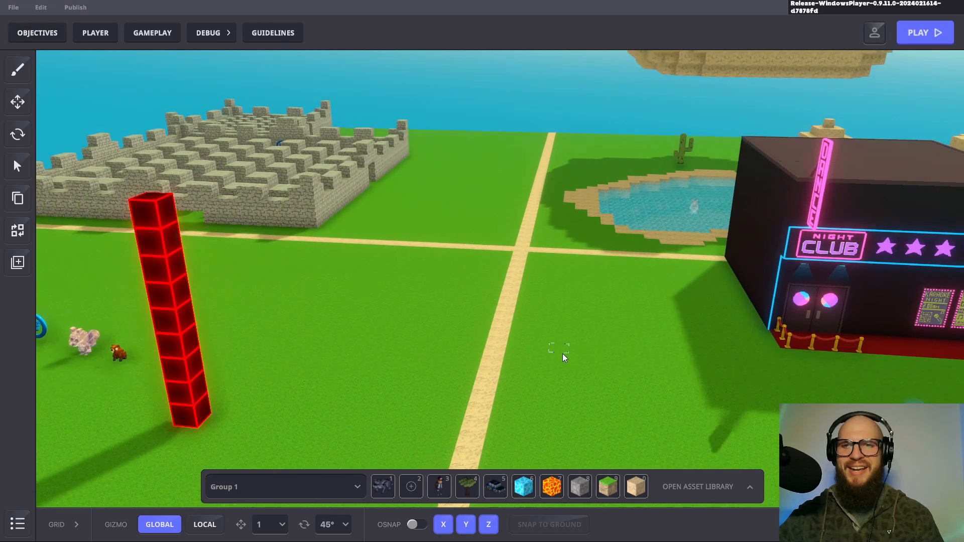
middle_click_drag(559, 354, 502, 364)
right_click_drag(502, 363, 472, 363)
middle_click_drag(491, 369, 477, 297)
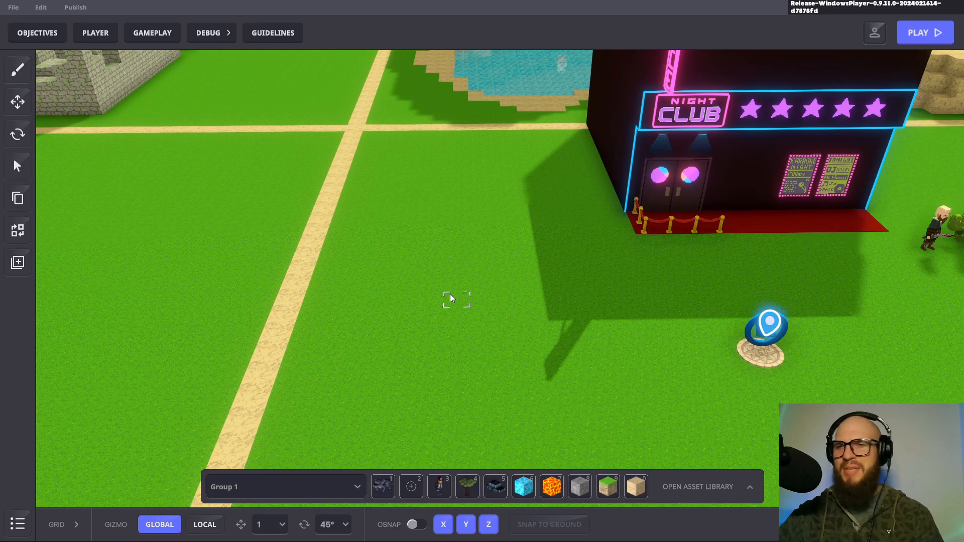
scroll(450, 294, "down", 2)
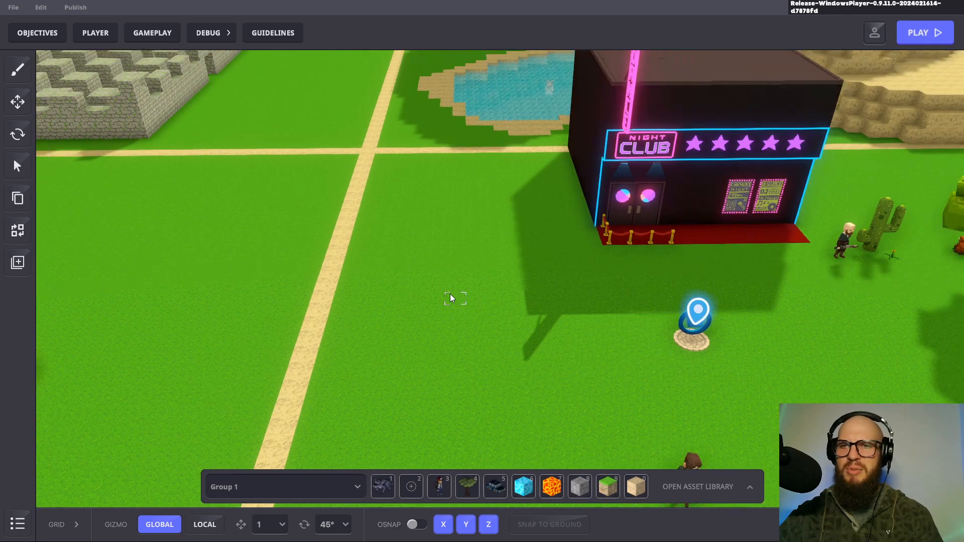
middle_click_drag(489, 322, 433, 313)
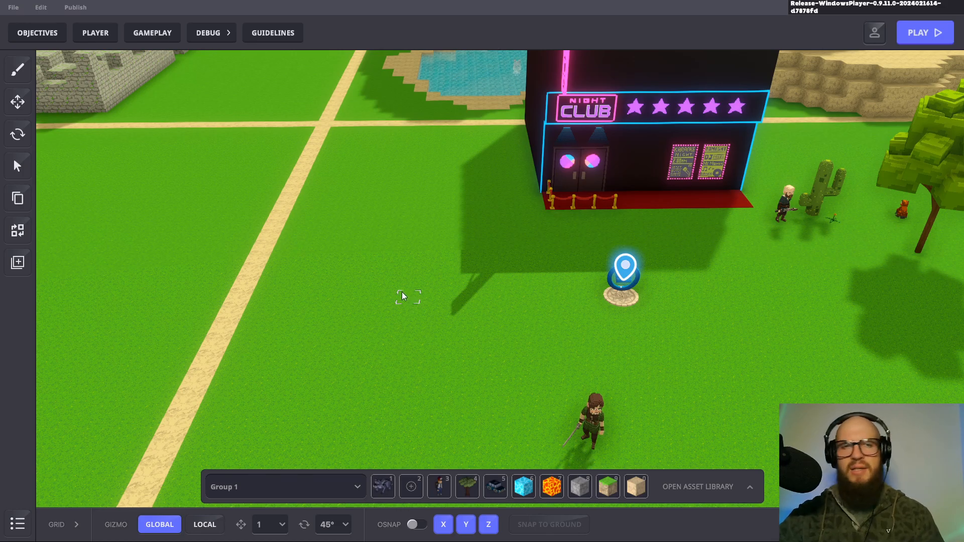
Step: Add a new quest to the objectives and start editing its name
left_click(27, 32)
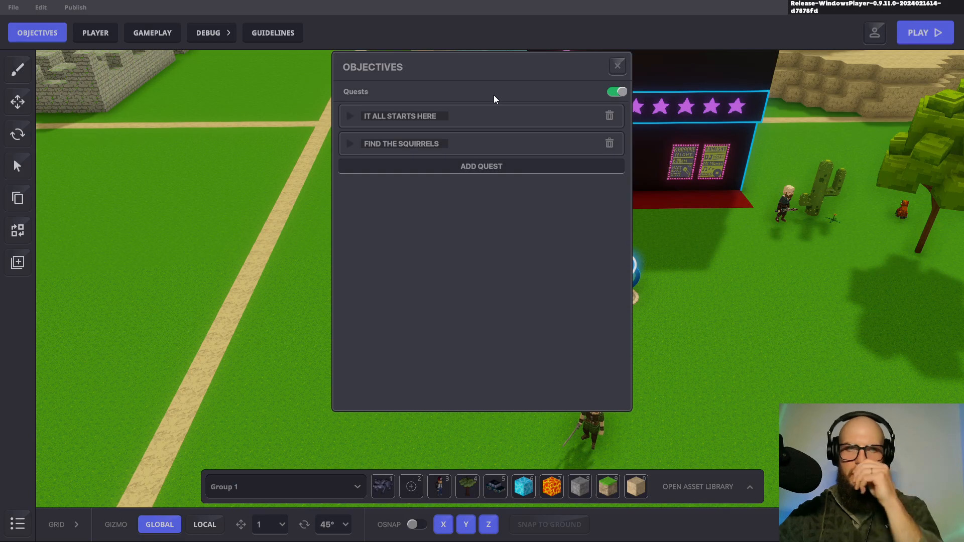
left_click(485, 166)
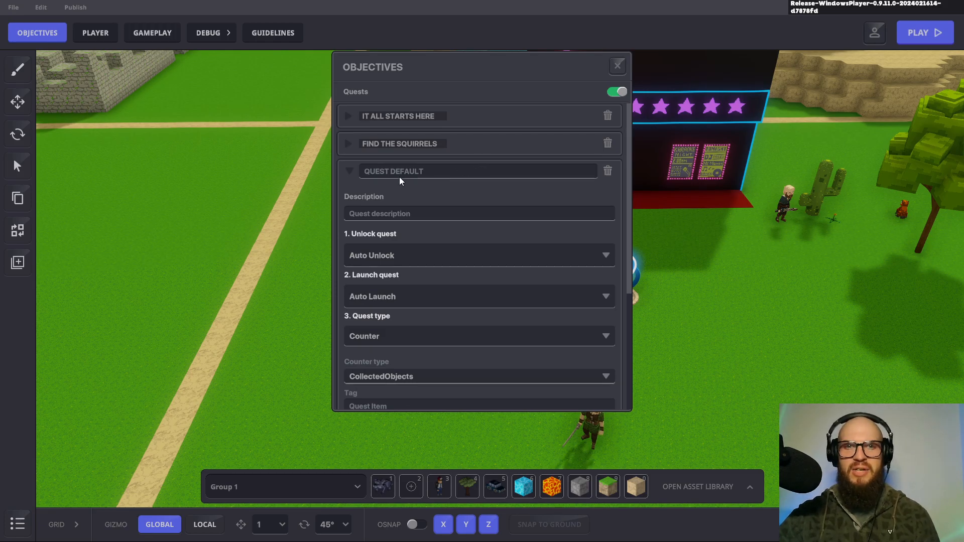
left_click(430, 171)
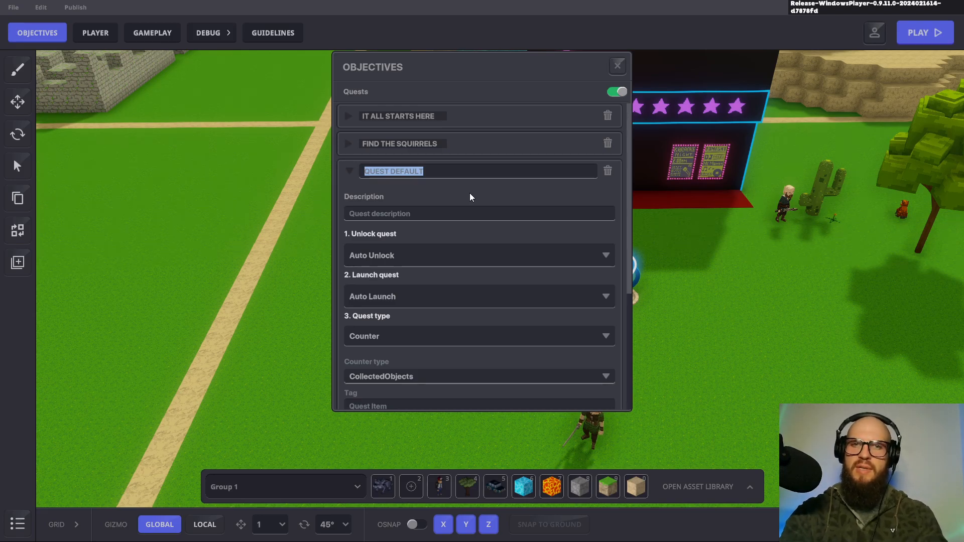
type("P")
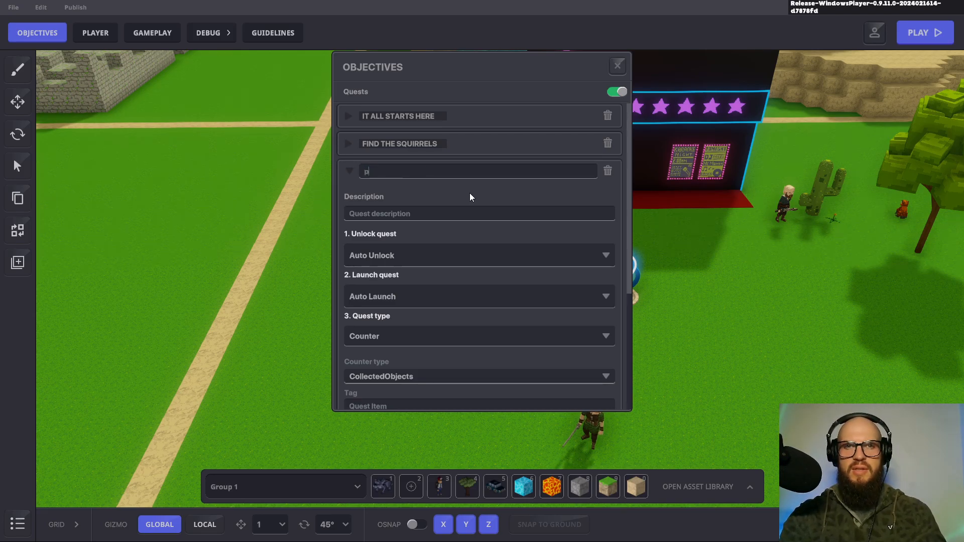
type("OINTS OF")
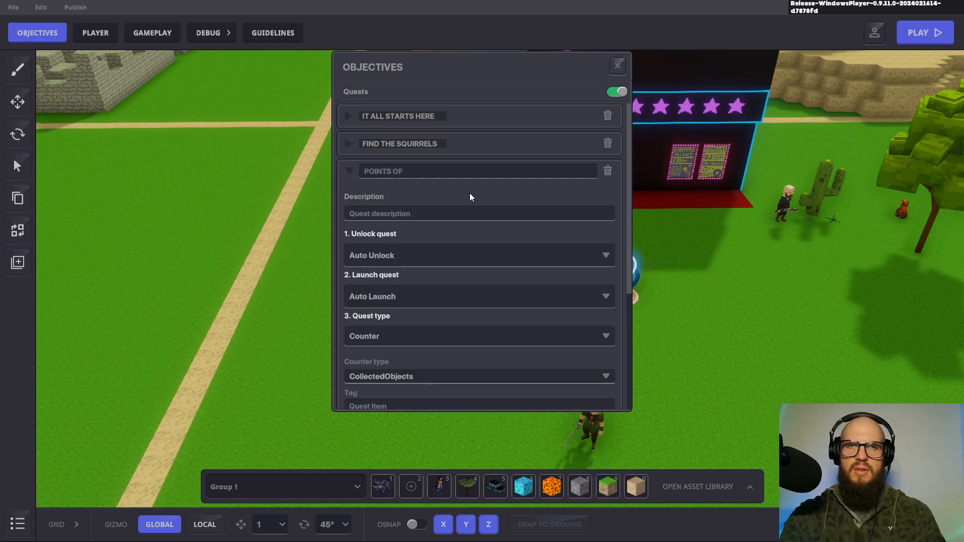
key("BackSpace")
key("BackSpace")
key("BackSpace")
key("BackSpace")
key("BackSpace")
key("BackSpace")
key("BackSpace")
key("BackSpace")
key("BackSpace")
key("BackSpace")
Step: Name the new quest "INTERSTING POINTS" and set its description to "GO FIND SOMETHING INTERSTING & POINT AT IT!"
type("INTERSTING POINTS")
left_click(400, 215)
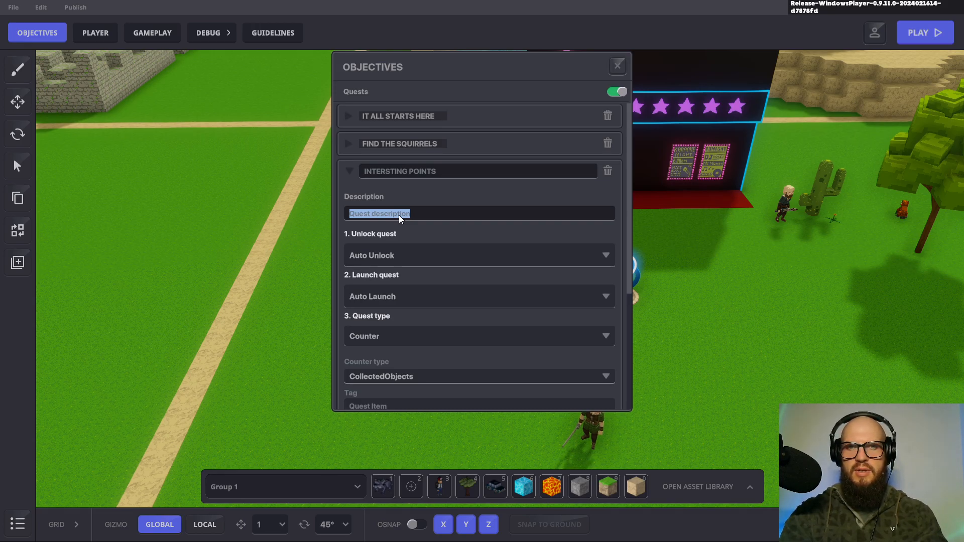
type("GO FIND")
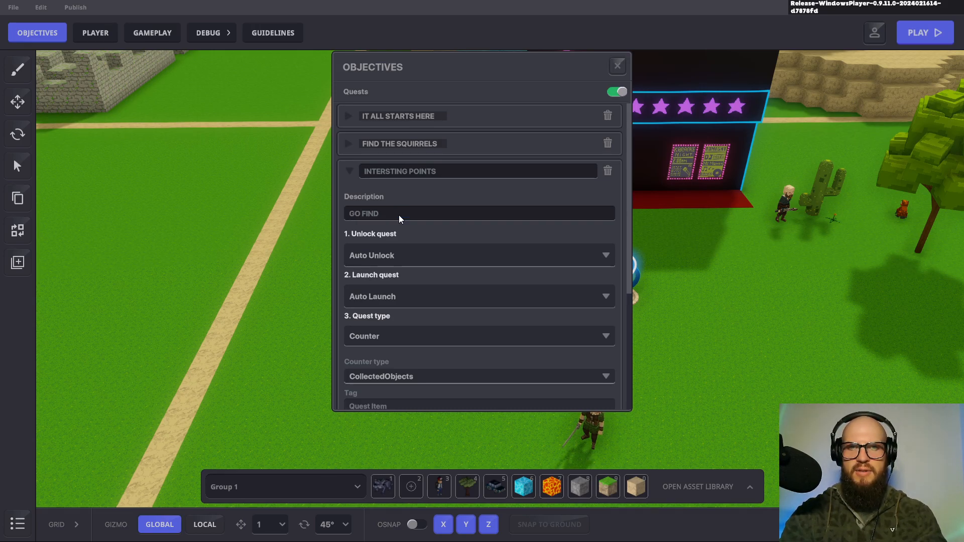
type(" SOMETHING INTE")
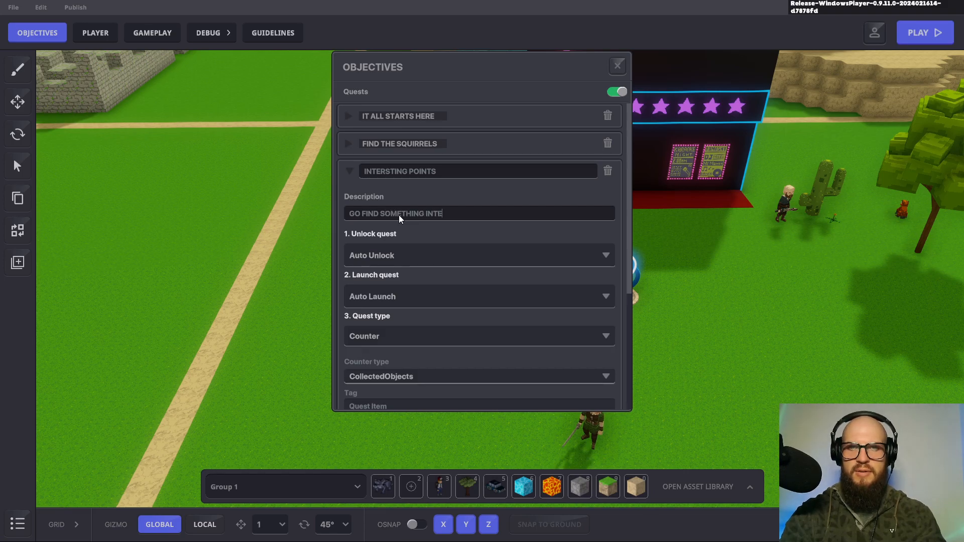
type("RSTING & POINT AT IT")
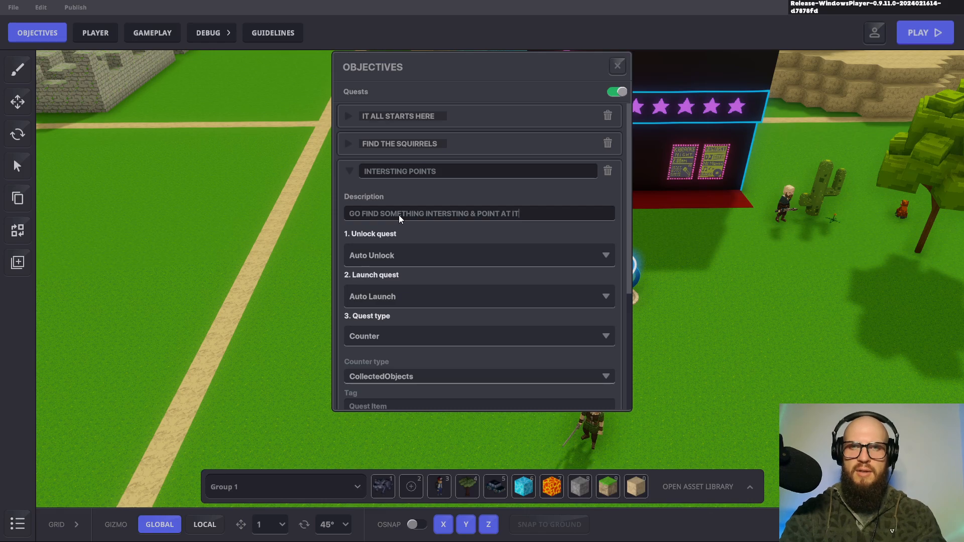
type("!")
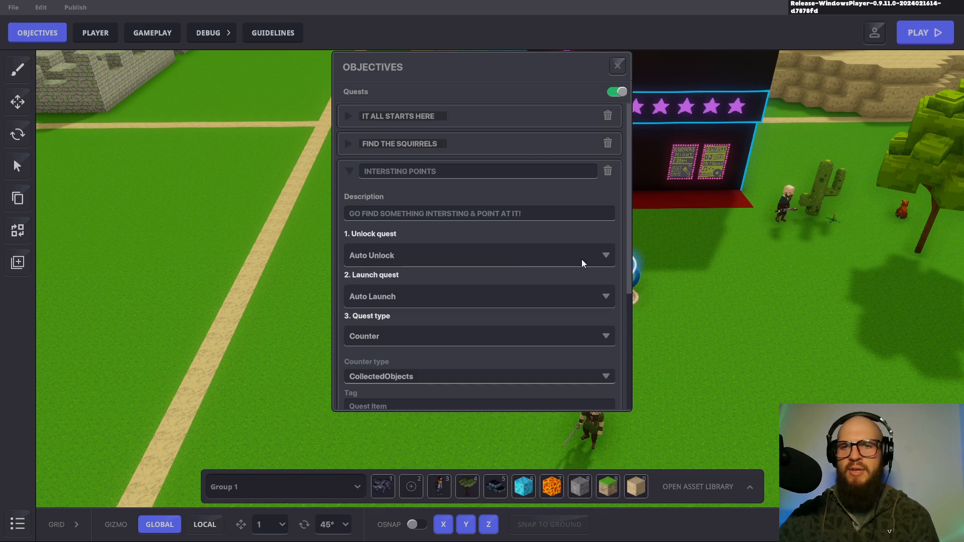
Step: Examine the available unlock, launch and quest type options of the new quest without changing them
left_click(603, 257)
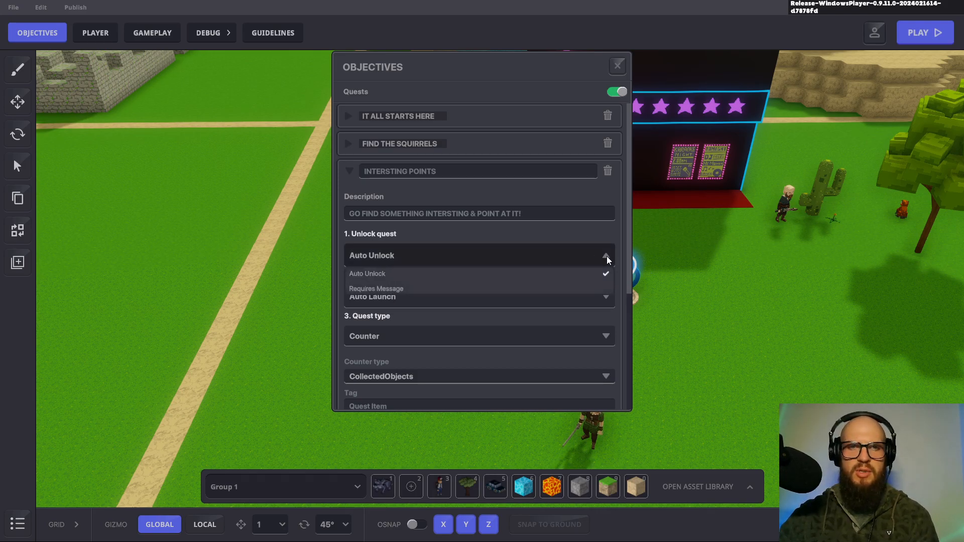
left_click(607, 256)
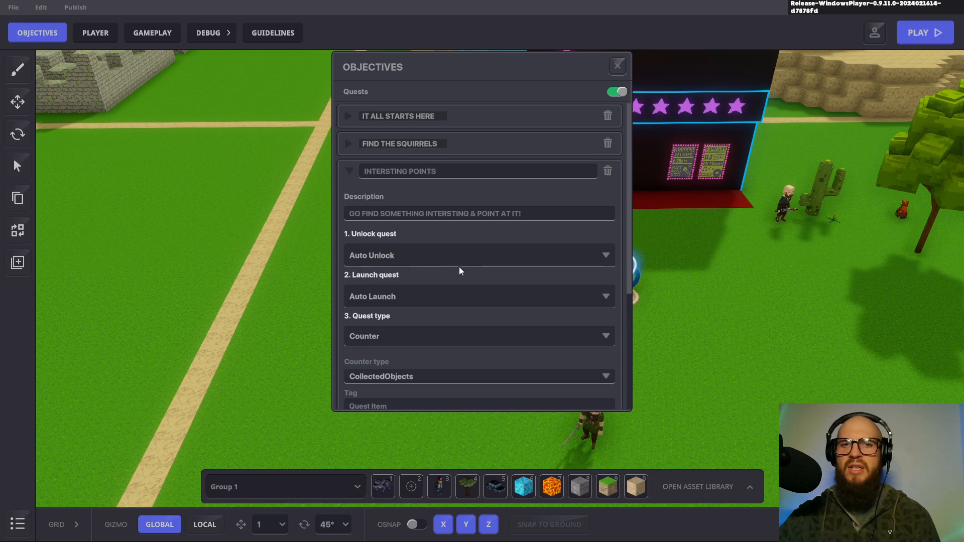
left_click(611, 298)
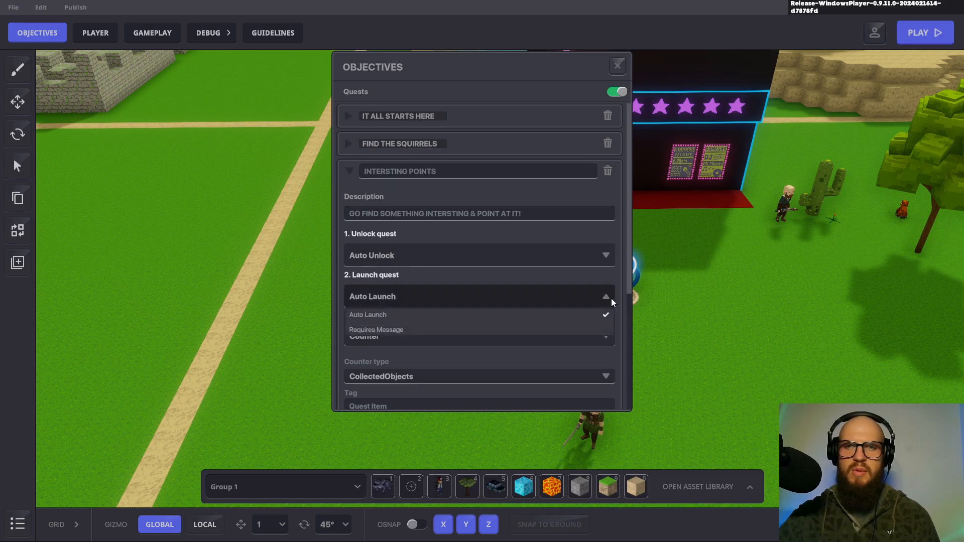
left_click(610, 299)
scroll(475, 279, "down", 3)
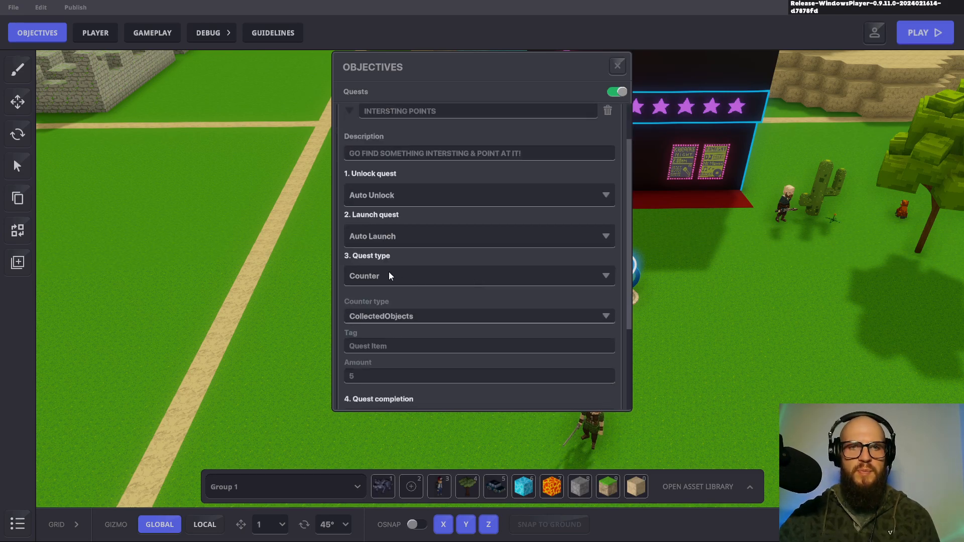
left_click(606, 277)
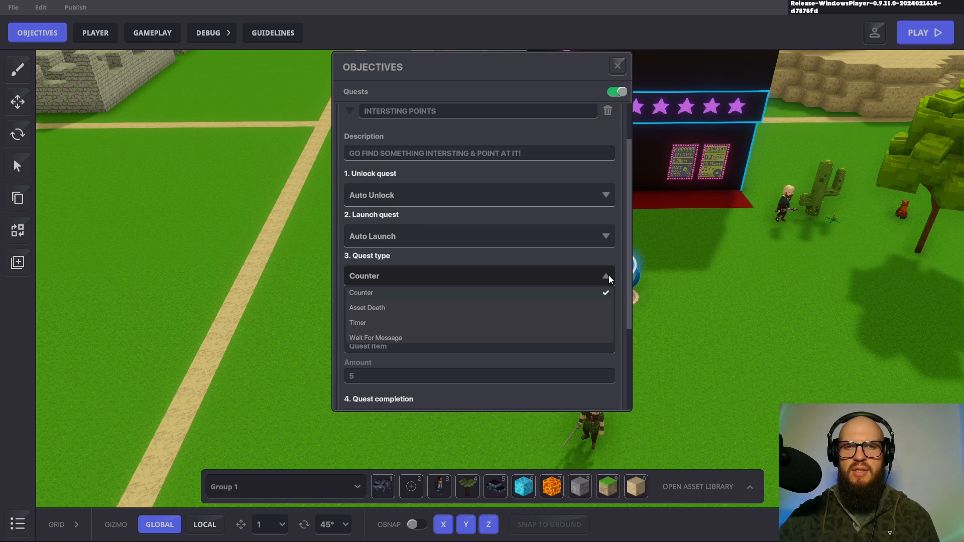
left_click(608, 275)
Step: Set the quest's collected-objects counter to the tag "POI" with an amount of 3
scroll(612, 257, "down", 1)
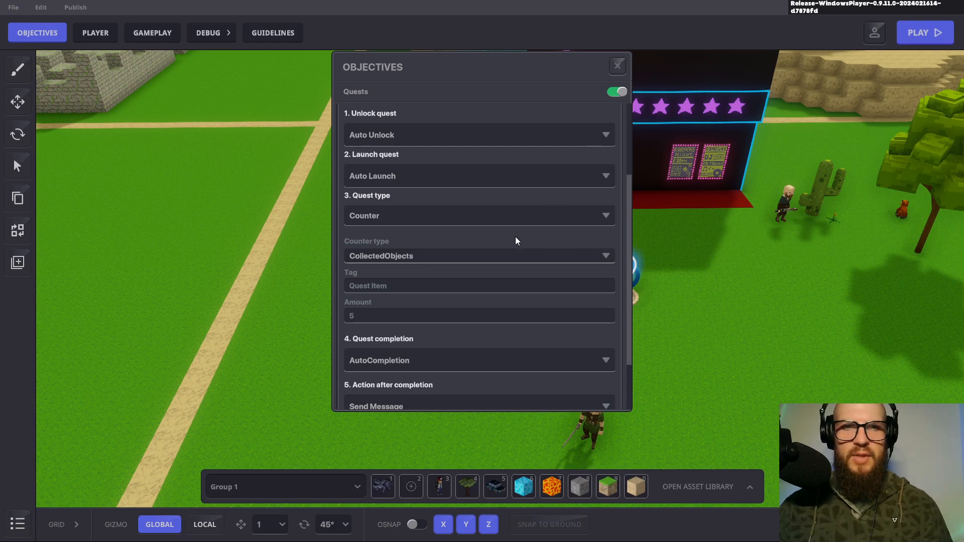
scroll(515, 237, "down", 2)
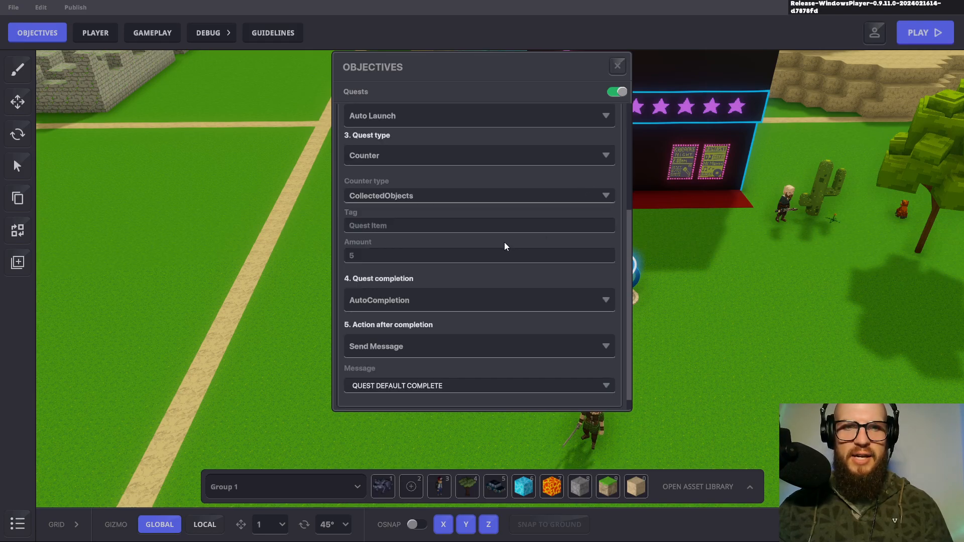
left_click(393, 227)
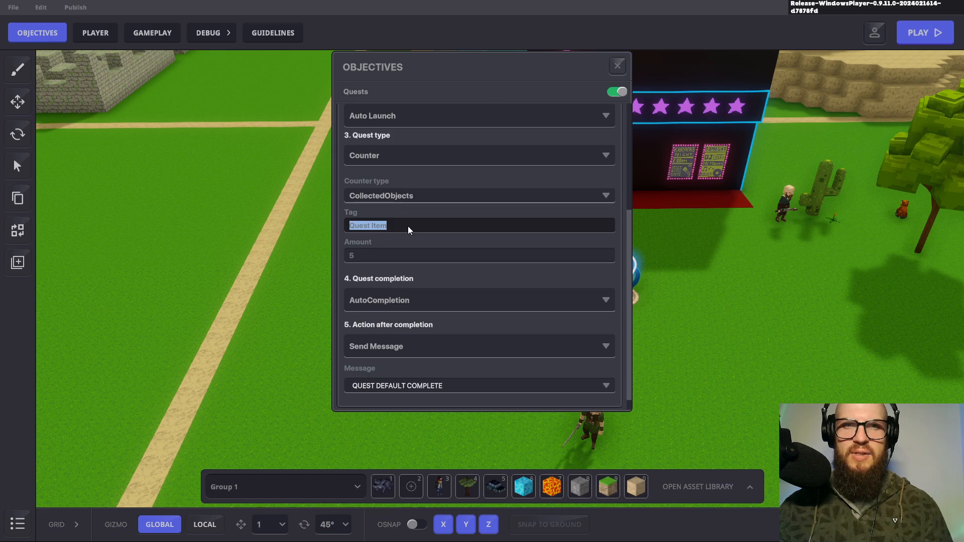
type("pan")
key("BackSpace")
key("BackSpace")
key("BackSpace")
type("POI")
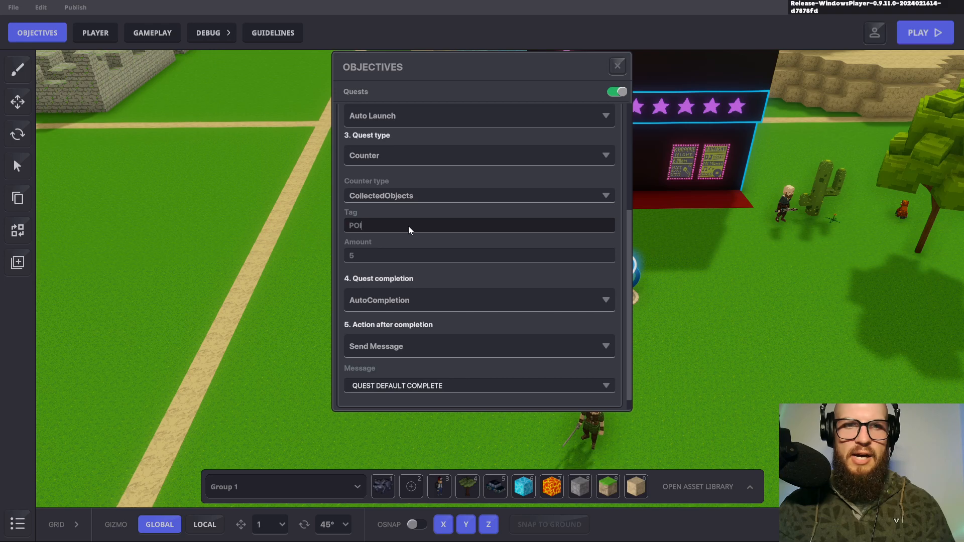
left_click(378, 256)
type("3")
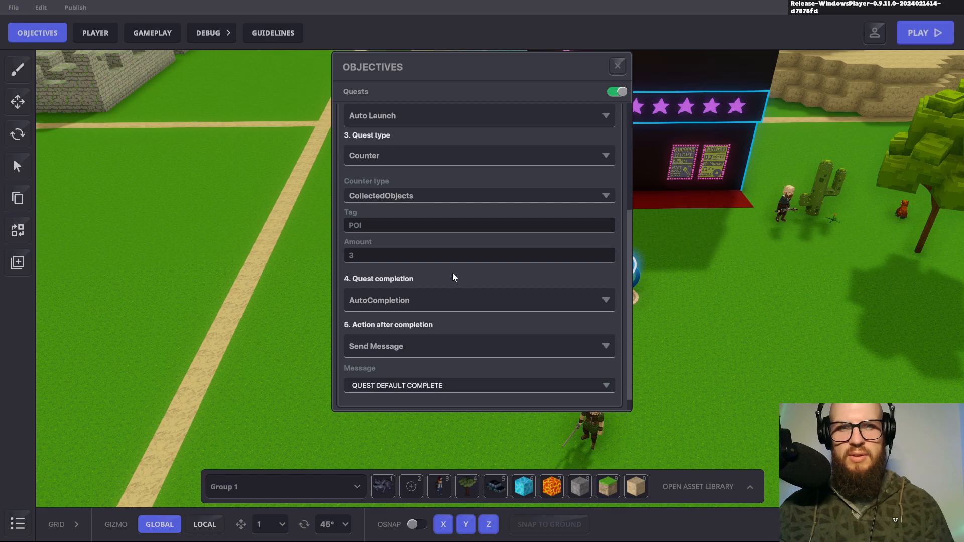
Step: Examine the quest completion options, review the quest's settings from description to completion message, and close the objectives
scroll(513, 267, "down", 1)
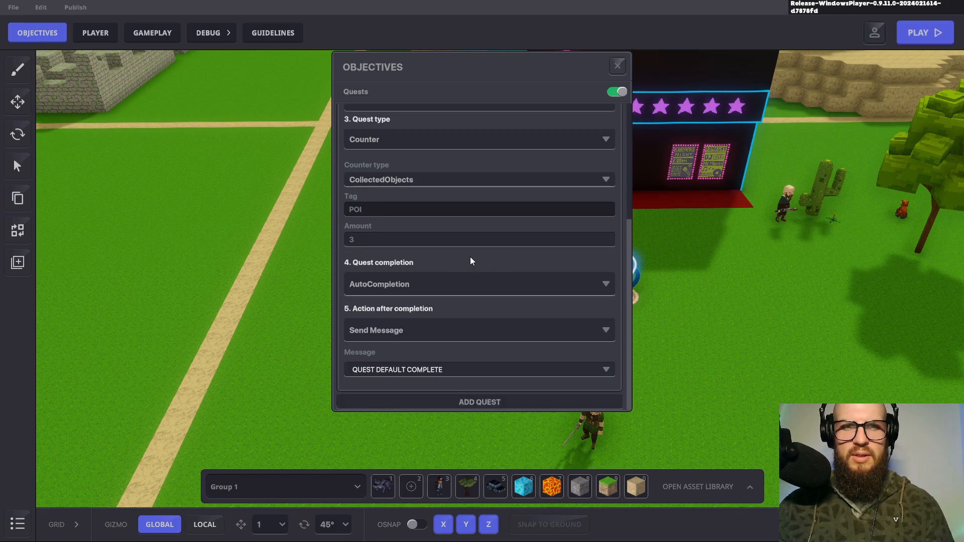
left_click(607, 285)
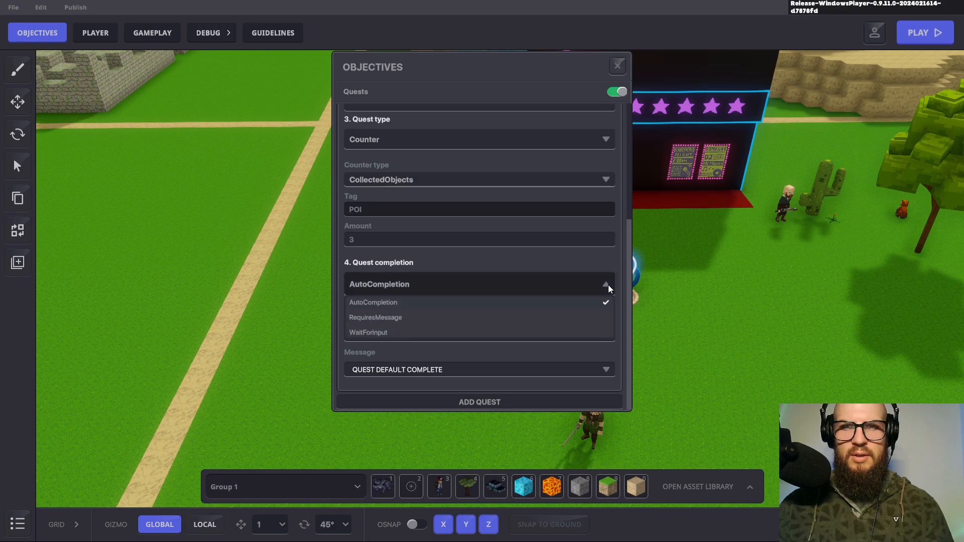
left_click(607, 284)
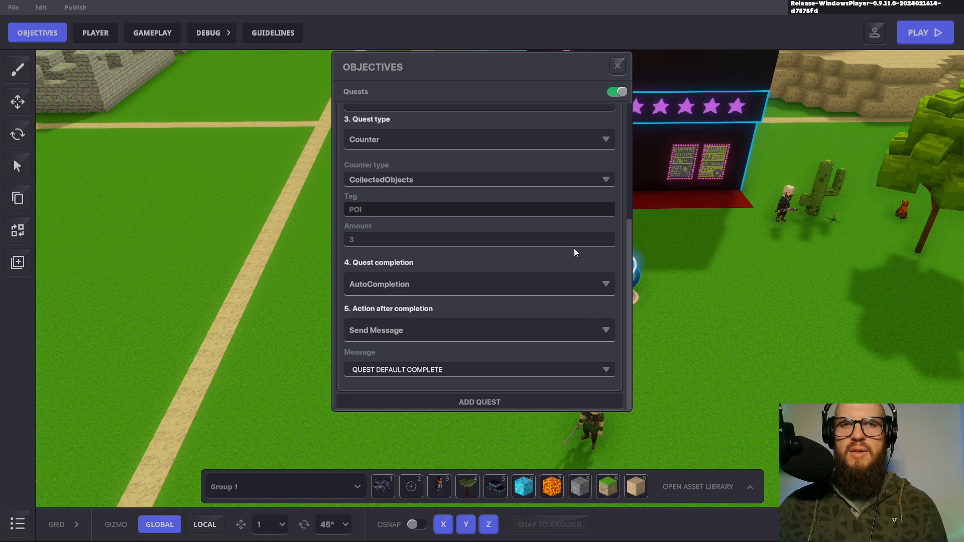
scroll(477, 198, "up", 3)
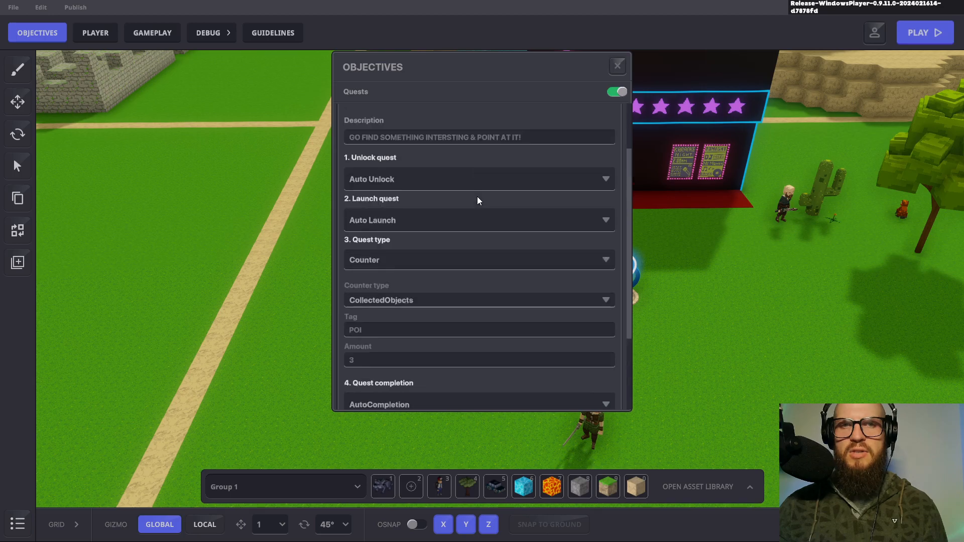
scroll(474, 246, "down", 3)
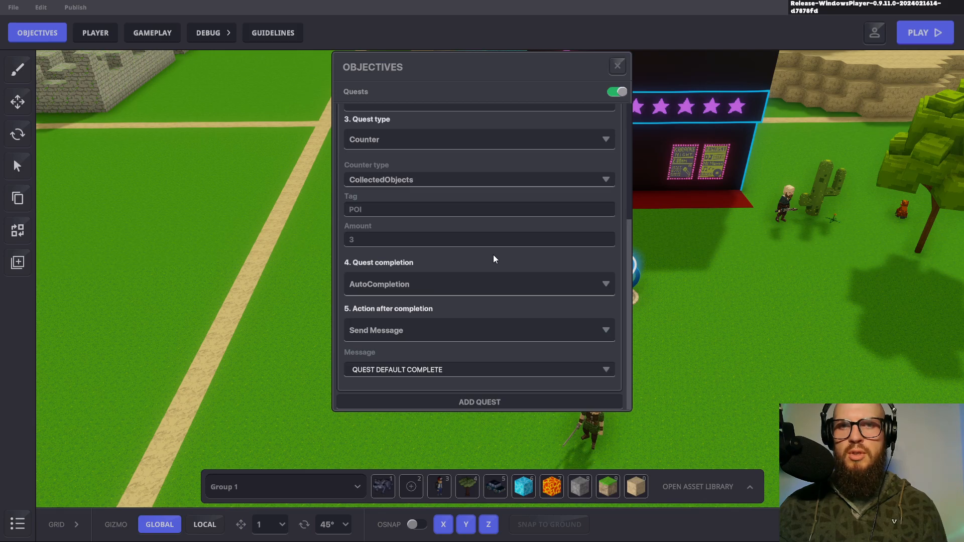
scroll(513, 257, "up", 1)
scroll(521, 279, "up", 2)
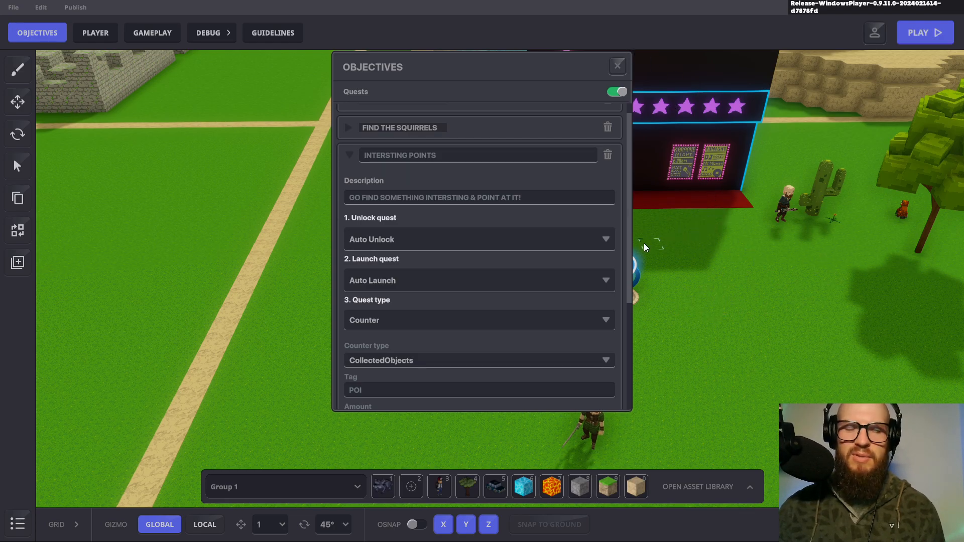
scroll(585, 256, "down", 2)
scroll(585, 257, "up", 3)
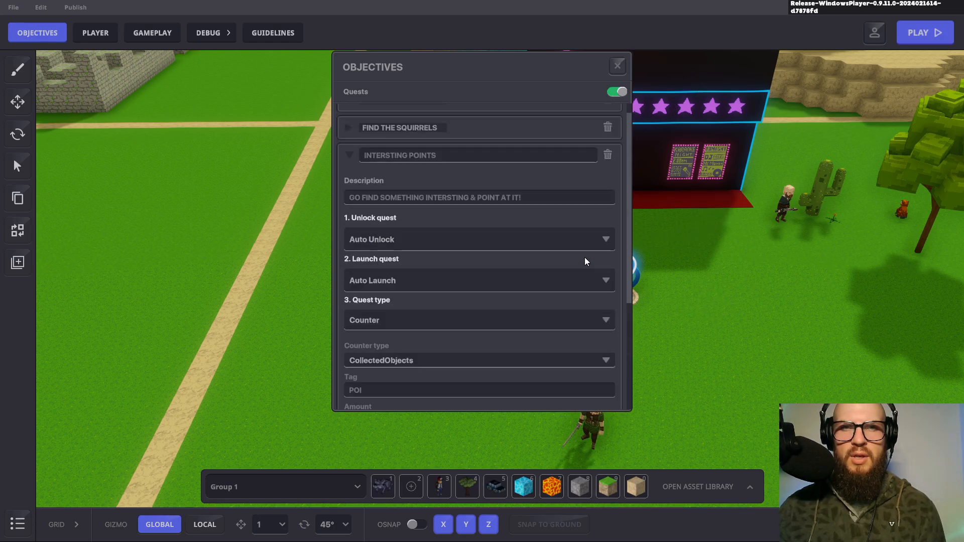
scroll(585, 261, "down", 1)
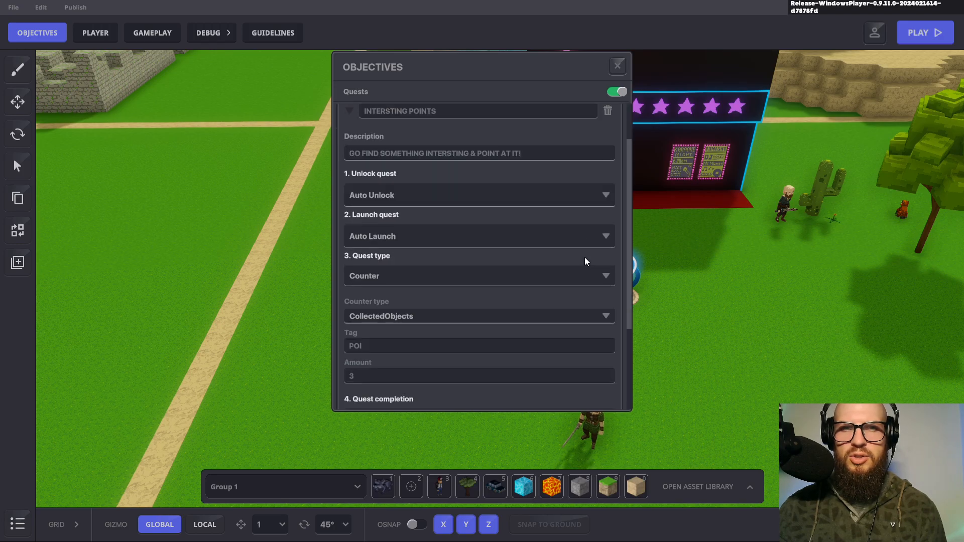
left_click(618, 66)
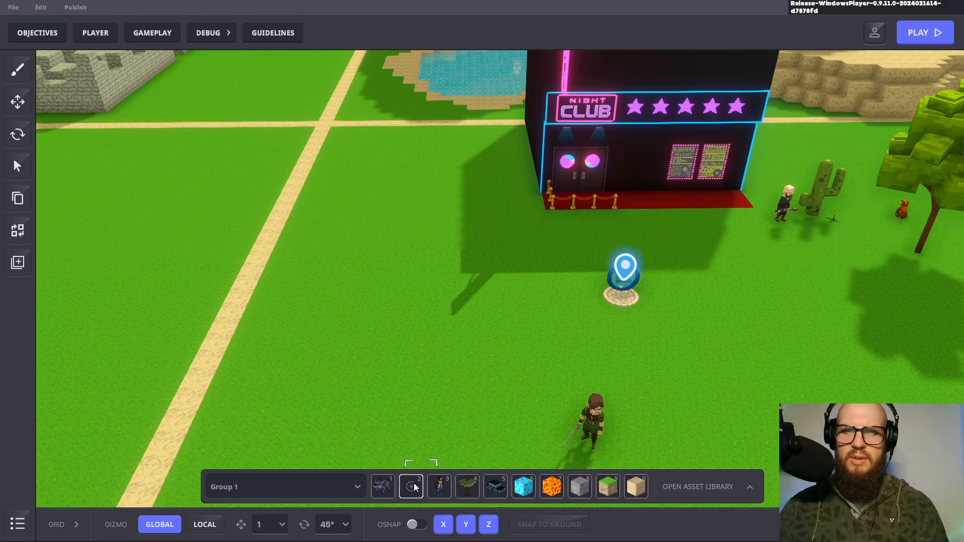
Step: Assign the Logic Asset from the logic assets to the first quick slot of Group 1 and close the asset library
left_click(751, 487)
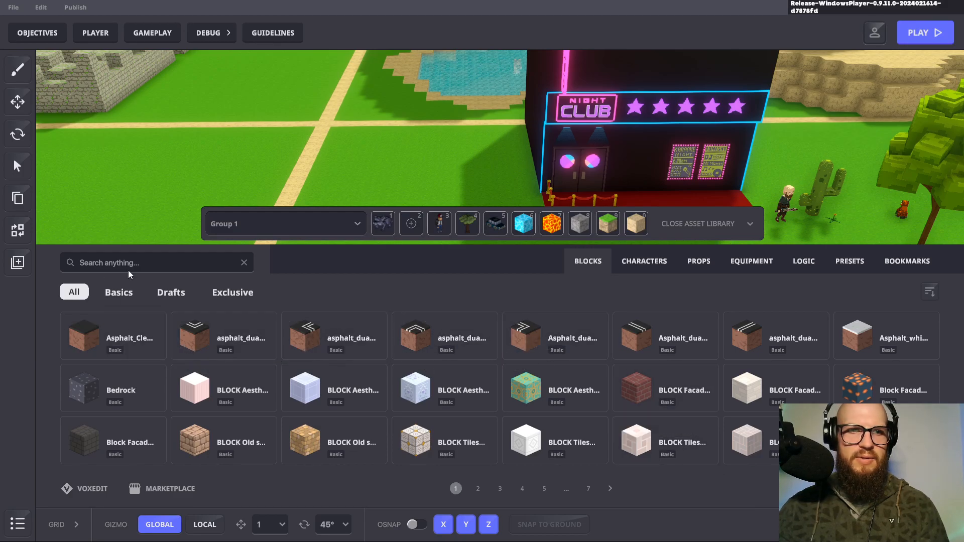
left_click(647, 264)
left_click(701, 263)
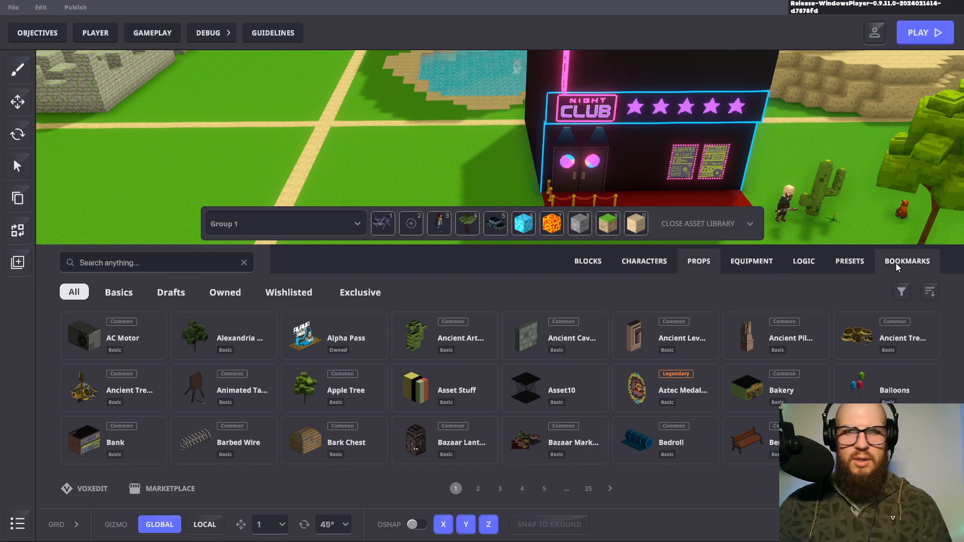
left_click(805, 261)
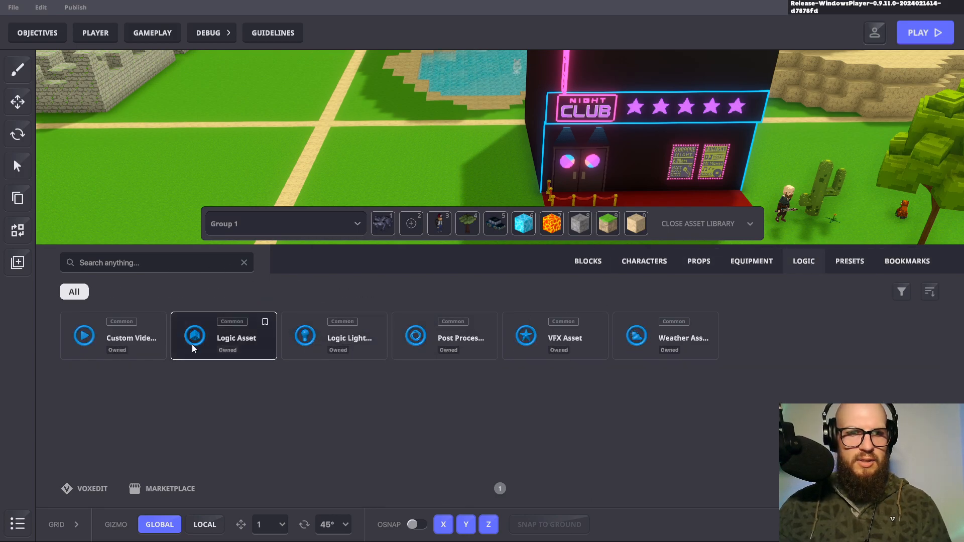
left_click_drag(219, 342, 383, 224)
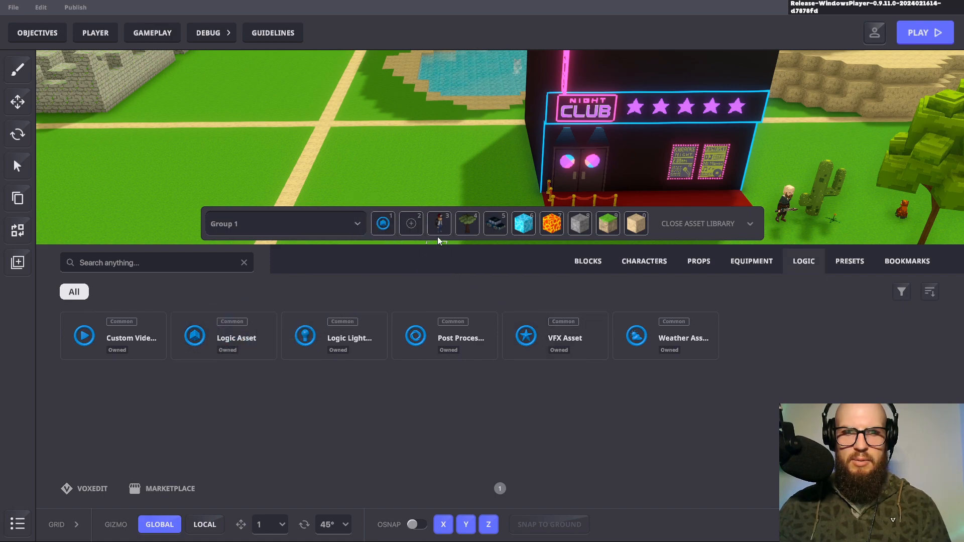
left_click(752, 222)
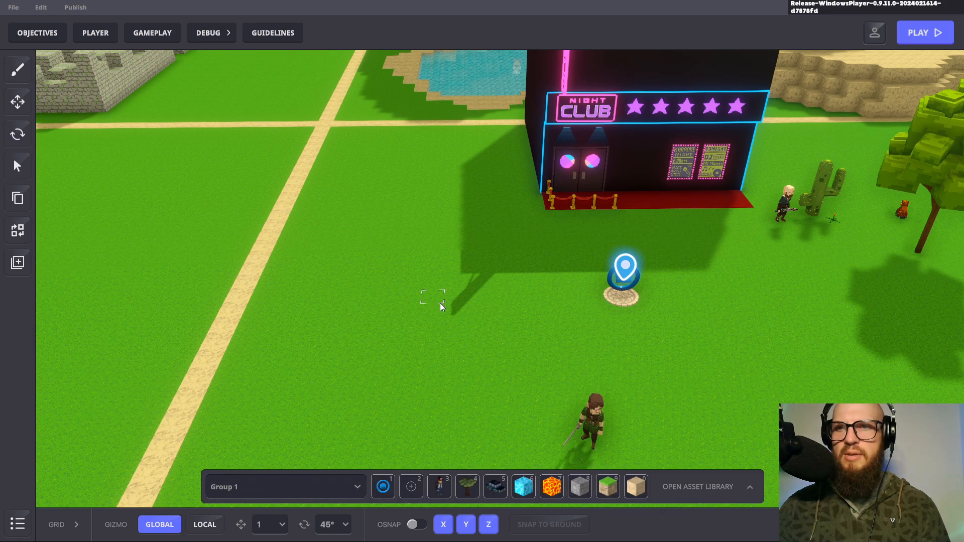
Step: Place a Logic Asset on the grass at the doorway of the glowing cyan block wall near the three characters
scroll(455, 288, "down", 1)
scroll(455, 288, "down", 1)
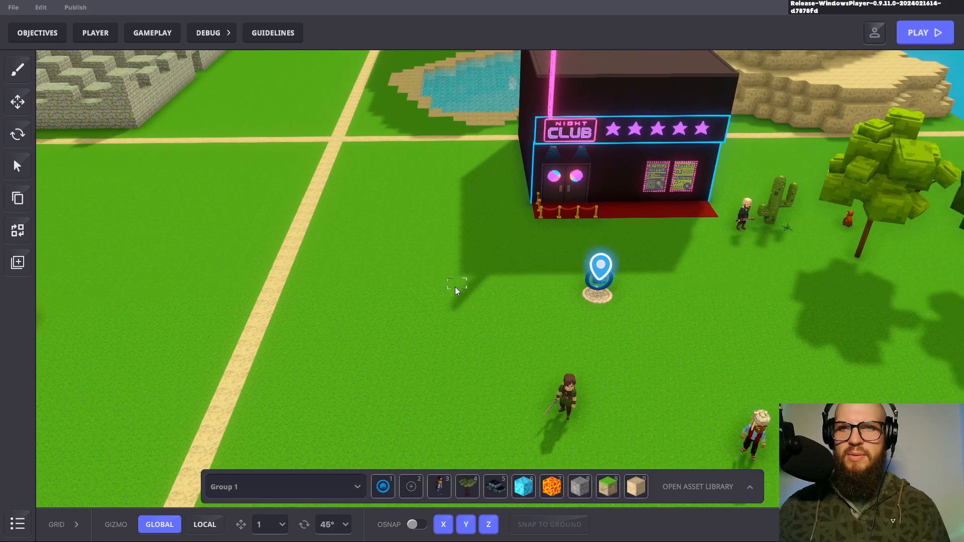
left_click(384, 486)
middle_click_drag(298, 237, 229, 360)
middle_click_drag(639, 179, 376, 193)
middle_click_drag(428, 355, 902, 250)
middle_click_drag(261, 271, 607, 271)
key("g")
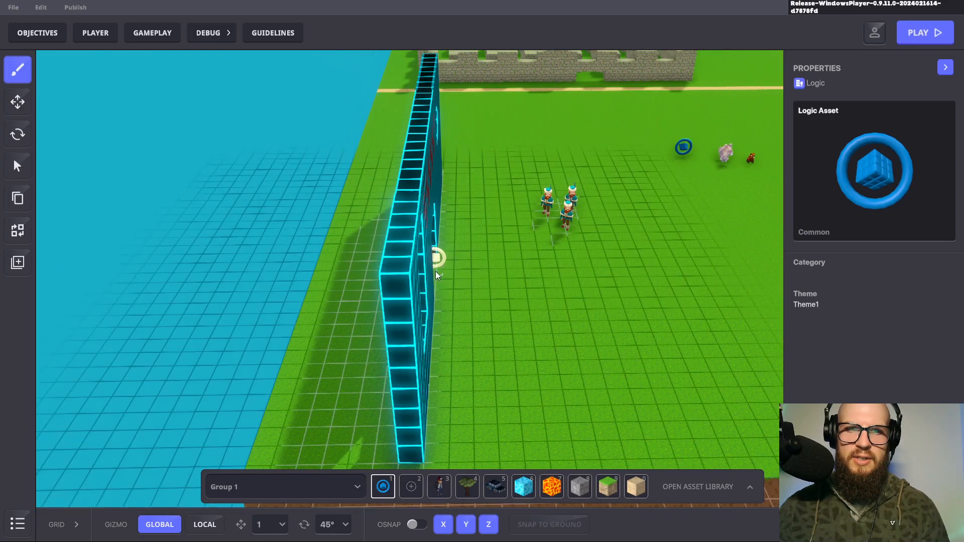
right_click_drag(491, 277, 365, 263)
left_click(462, 266)
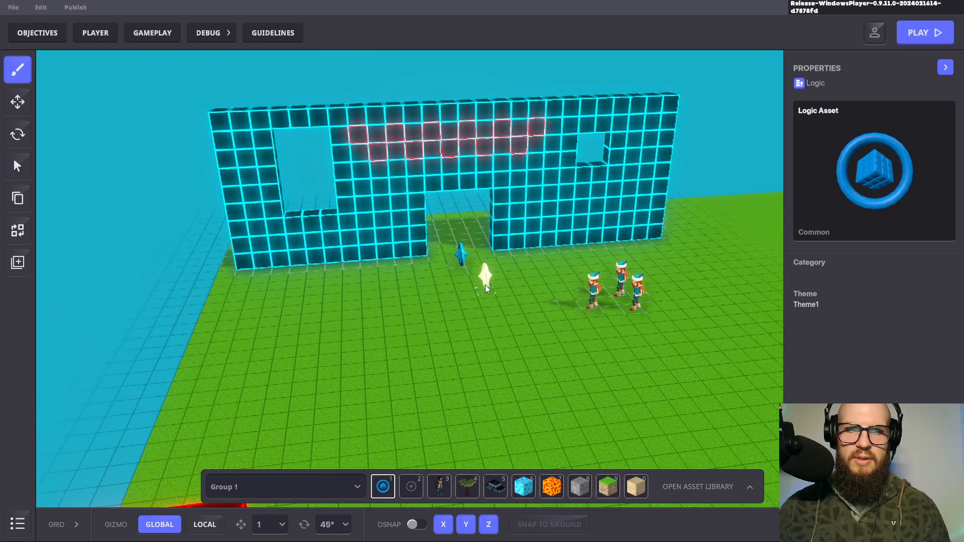
Step: Select the placed Logic Asset at the wall's doorway and check which components can be added to it
left_click(23, 108)
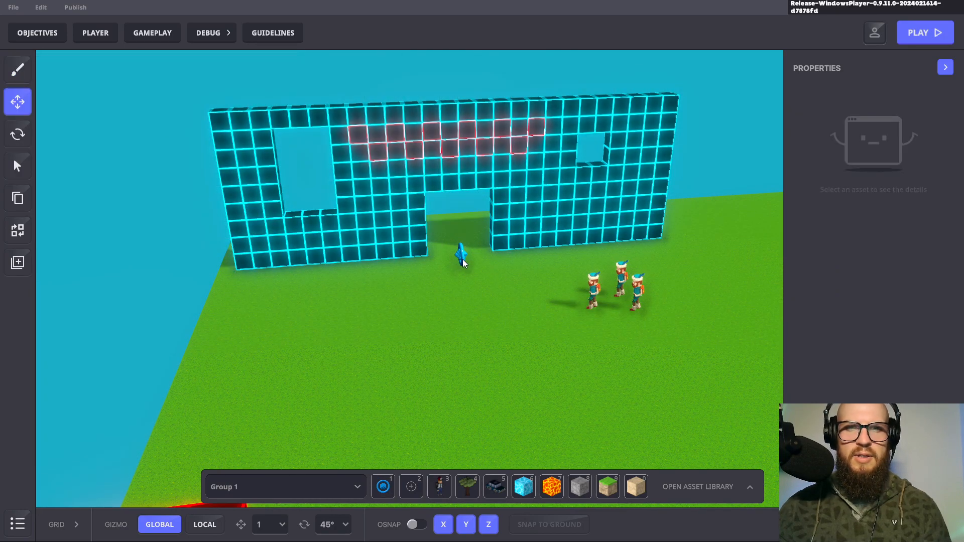
left_click(461, 257)
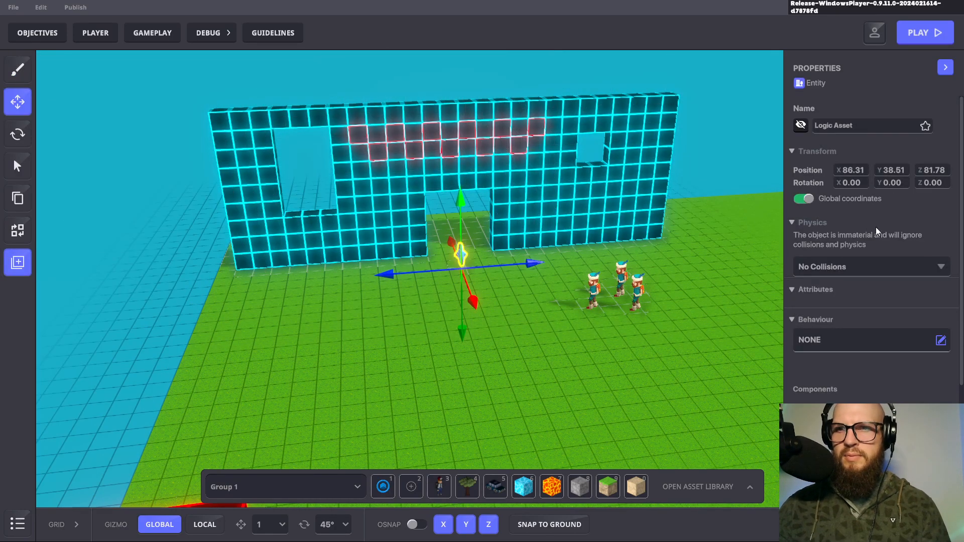
scroll(923, 244, "down", 2)
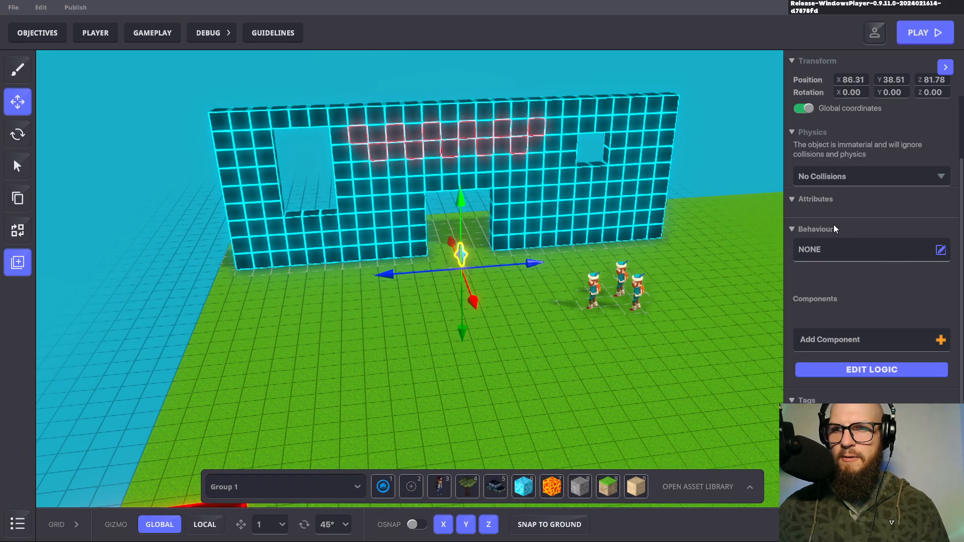
left_click(913, 342)
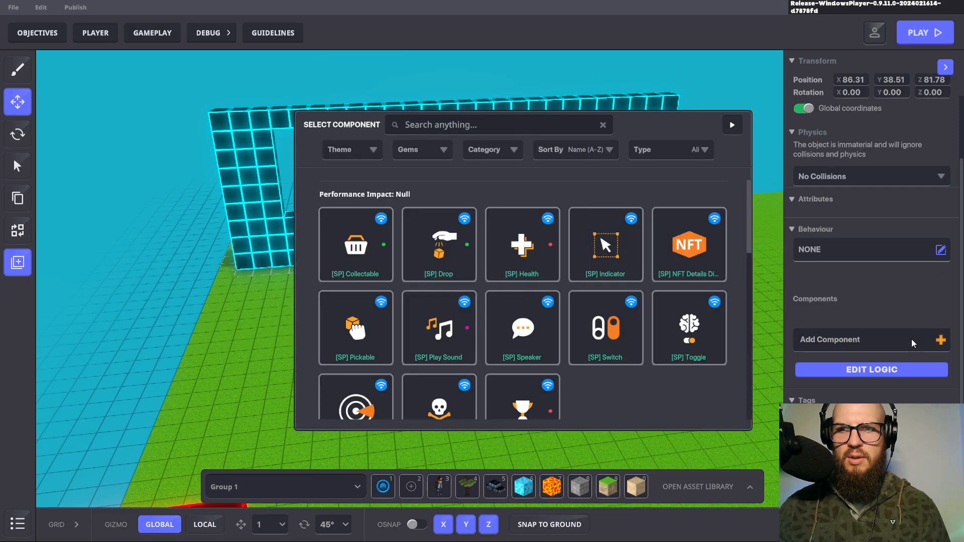
left_click(733, 126)
Step: Look through the available behaviours and assign [SP] Message Broadcaster to the Logic Asset
left_click(903, 258)
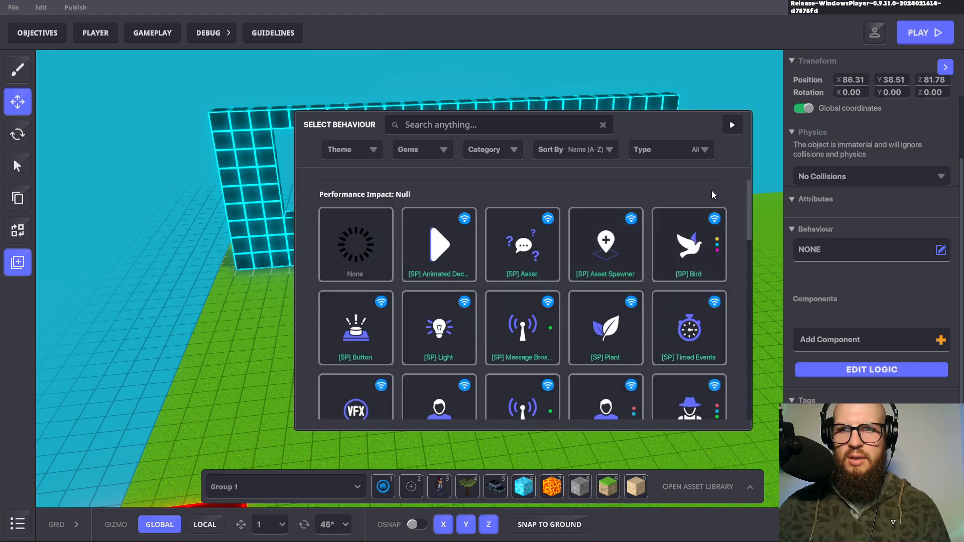
scroll(733, 211, "down", 1)
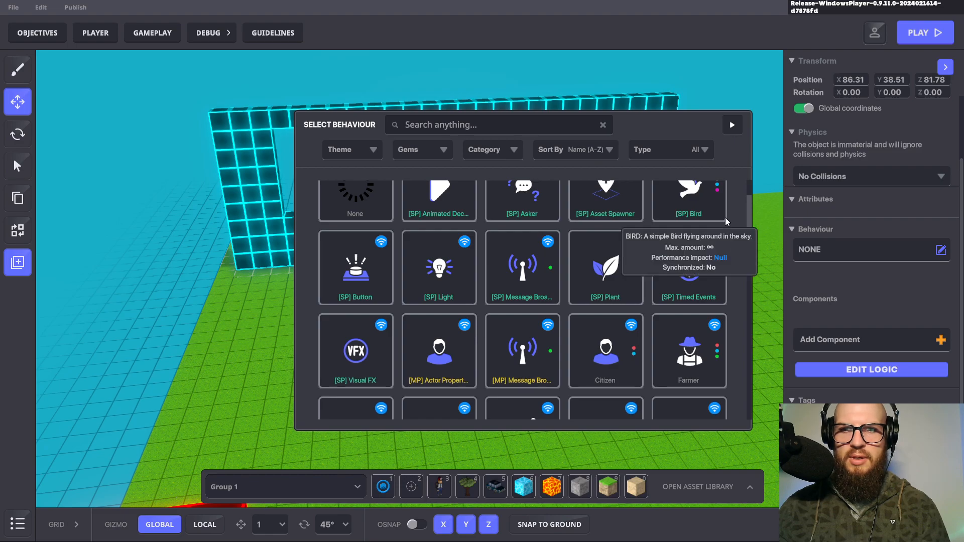
mouse_move(531, 266)
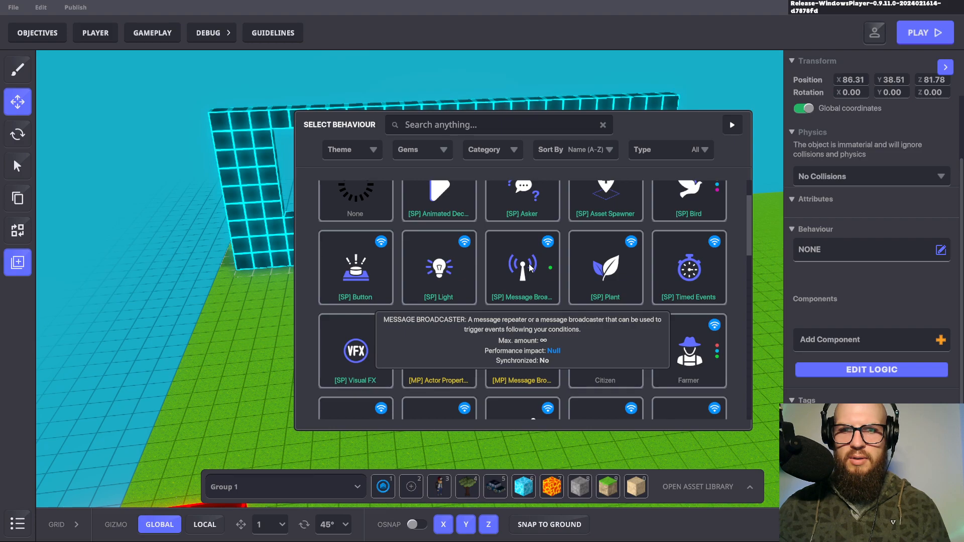
scroll(737, 286, "down", 3)
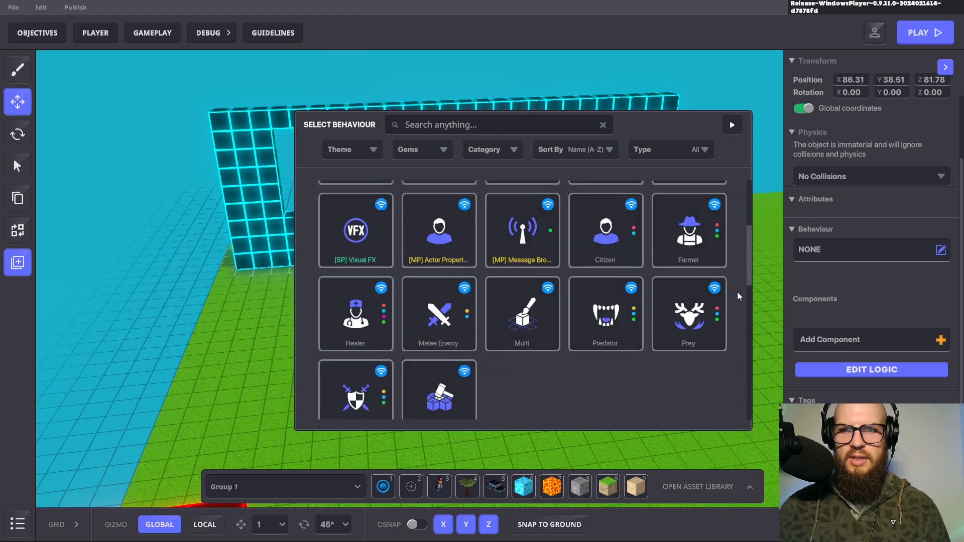
scroll(736, 297, "down", 1)
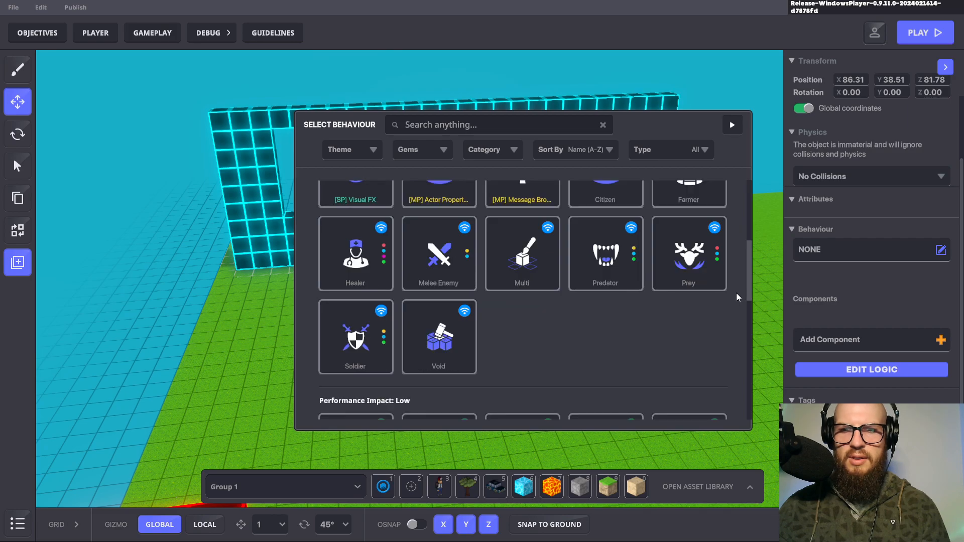
scroll(736, 294, "down", 3)
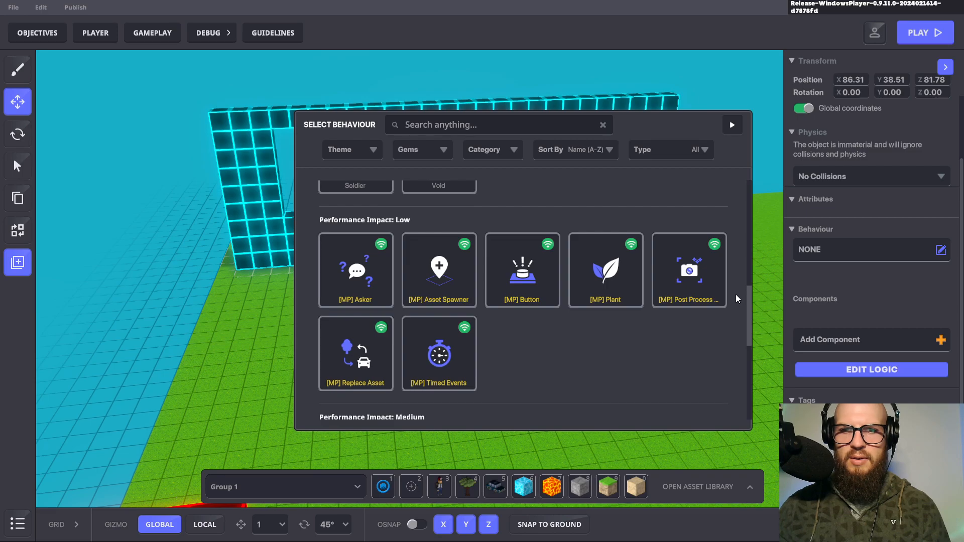
scroll(737, 295, "up", 5)
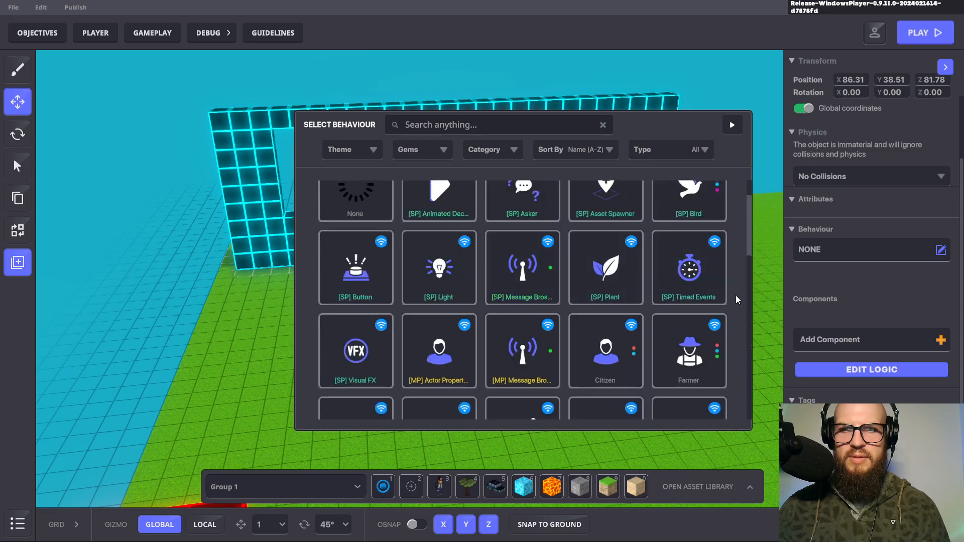
mouse_move(547, 335)
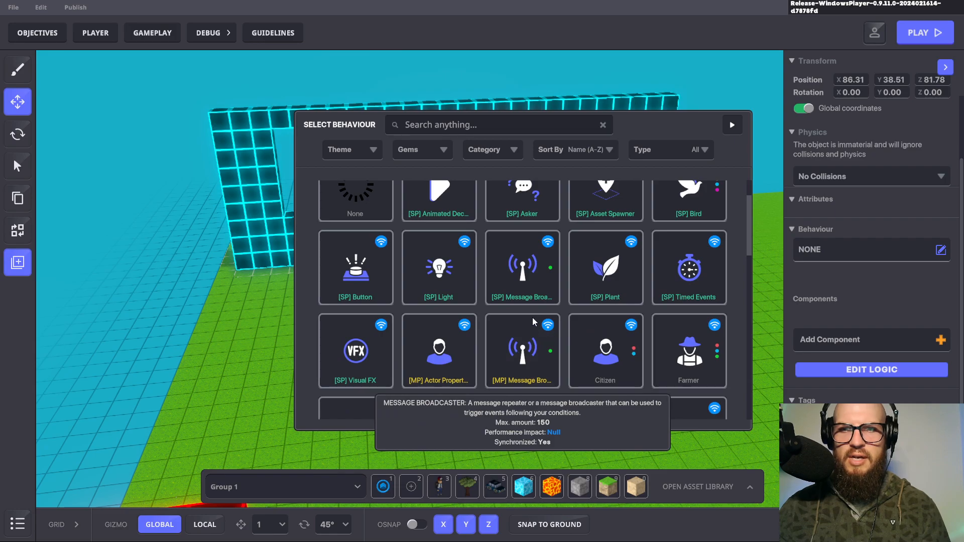
scroll(525, 212, "up", 2)
mouse_move(592, 296)
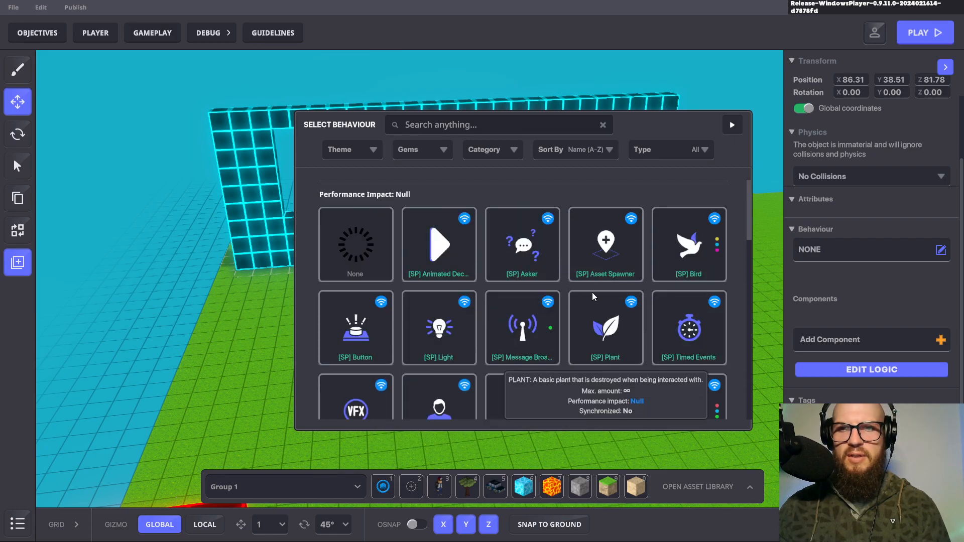
scroll(592, 296, "down", 2)
left_click(516, 262)
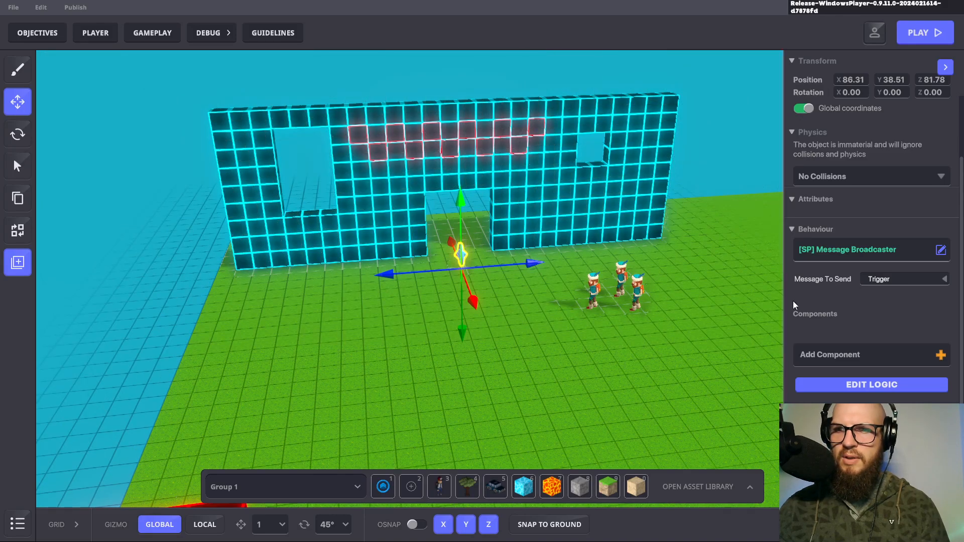
Step: Check the messages the broadcaster can send and open the Logic Asset's full logic settings
left_click(936, 280)
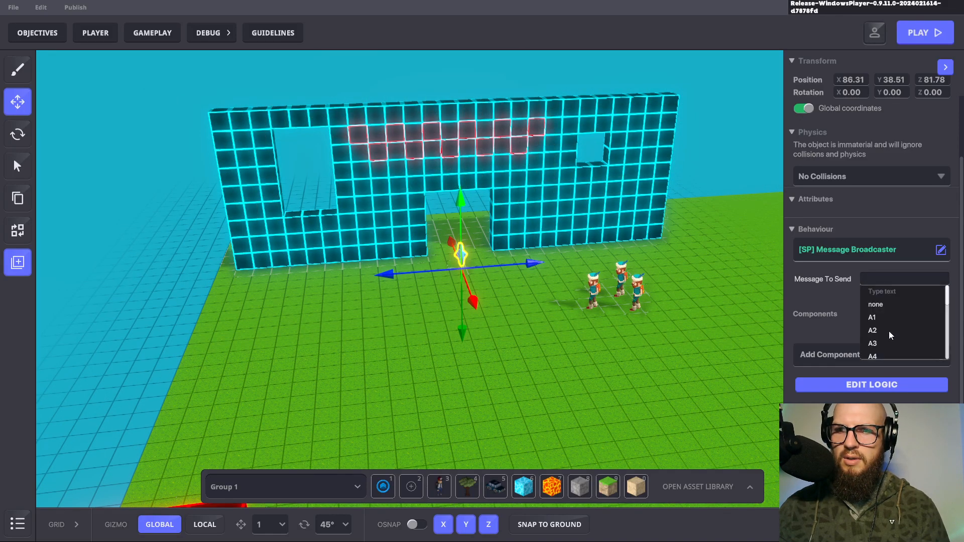
left_click(858, 387)
left_click(857, 387)
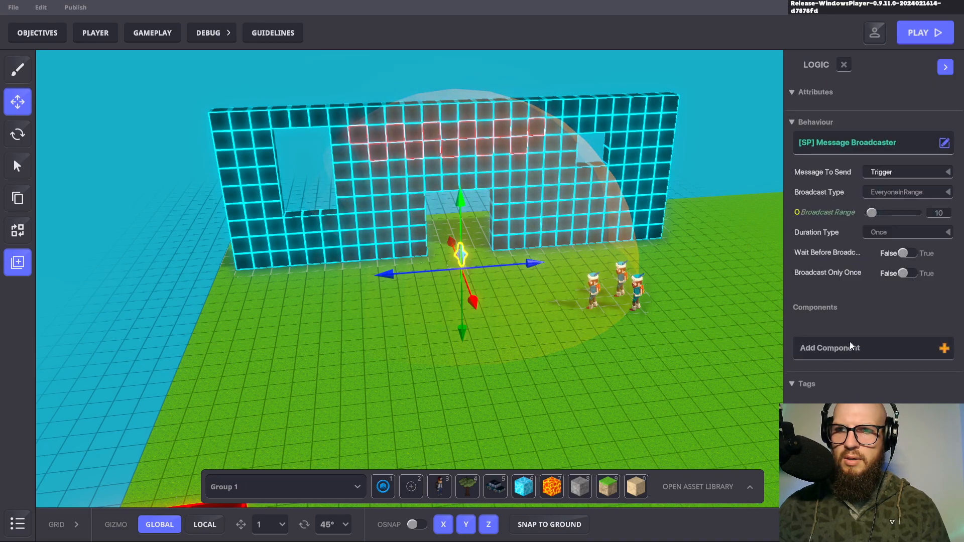
Step: Examine the client-only behaviours available for the Logic Asset without changing the assigned one
left_click(945, 143)
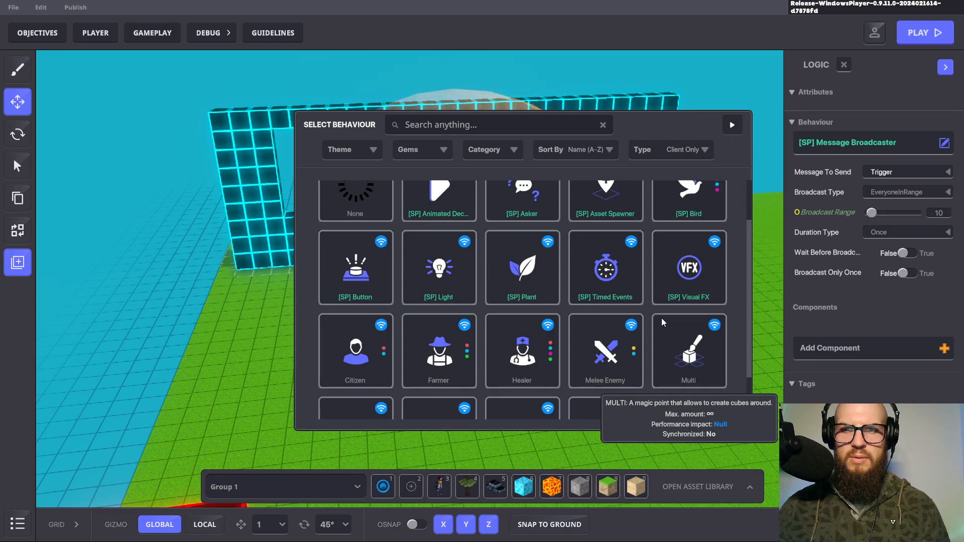
scroll(661, 318, "down", 2)
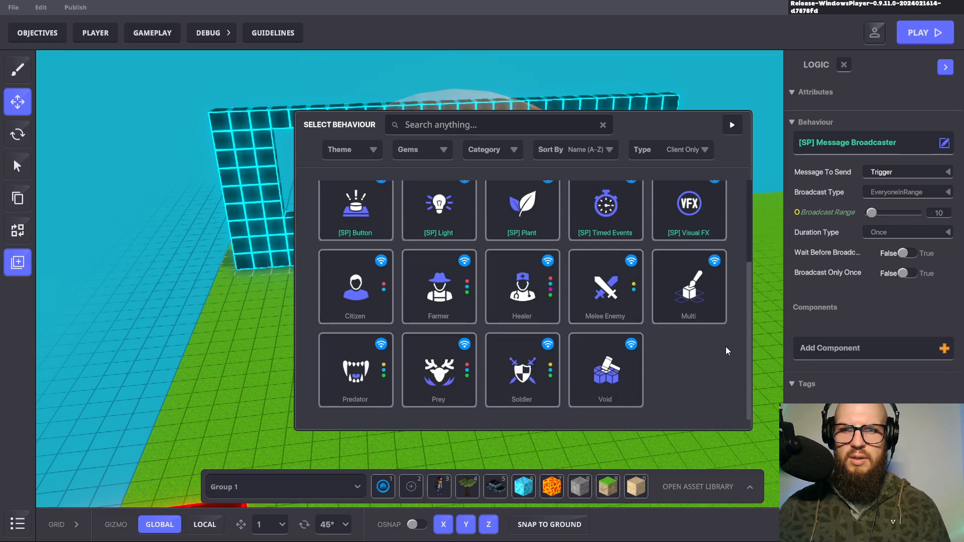
scroll(726, 350, "up", 3)
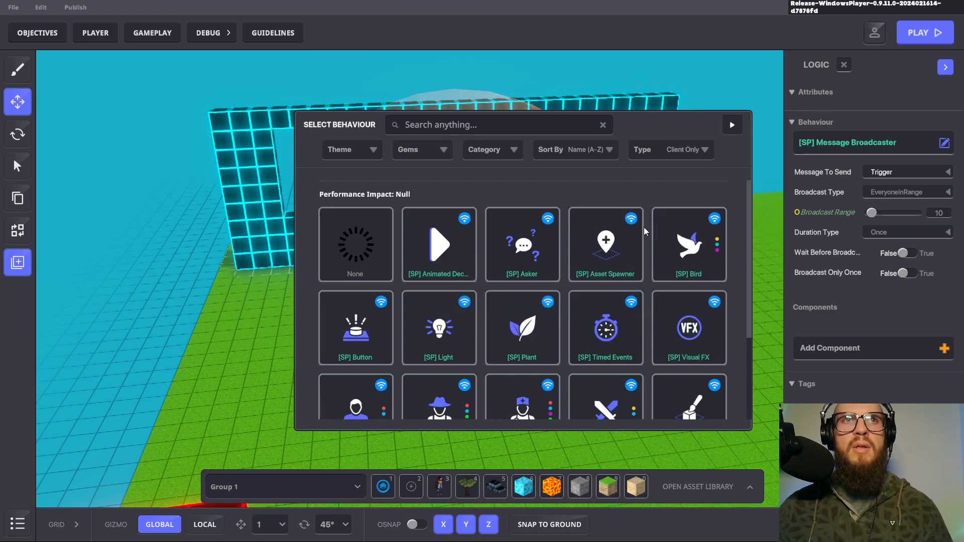
mouse_move(644, 227)
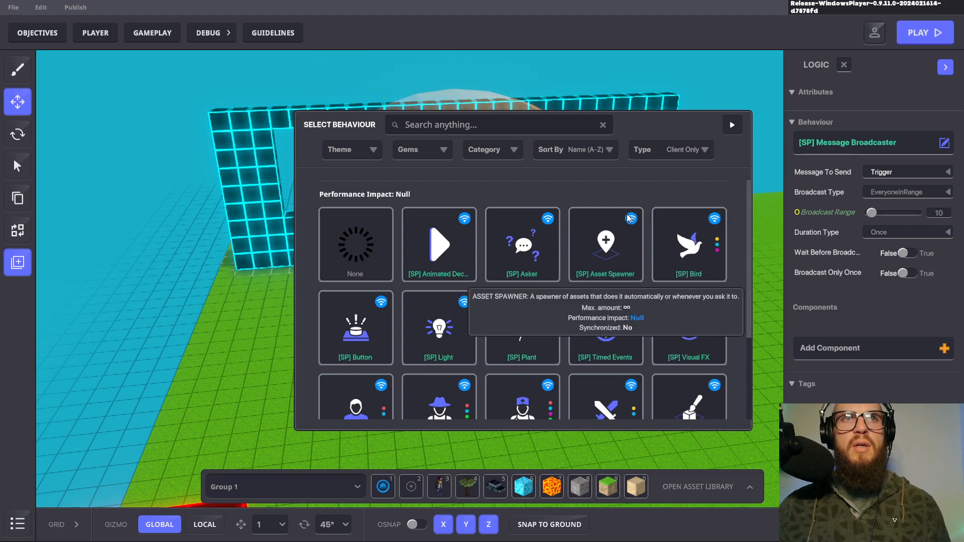
left_click(732, 127)
Step: Add the [SP] Speaker component to the Logic Asset and set its behaviour to None
left_click(909, 346)
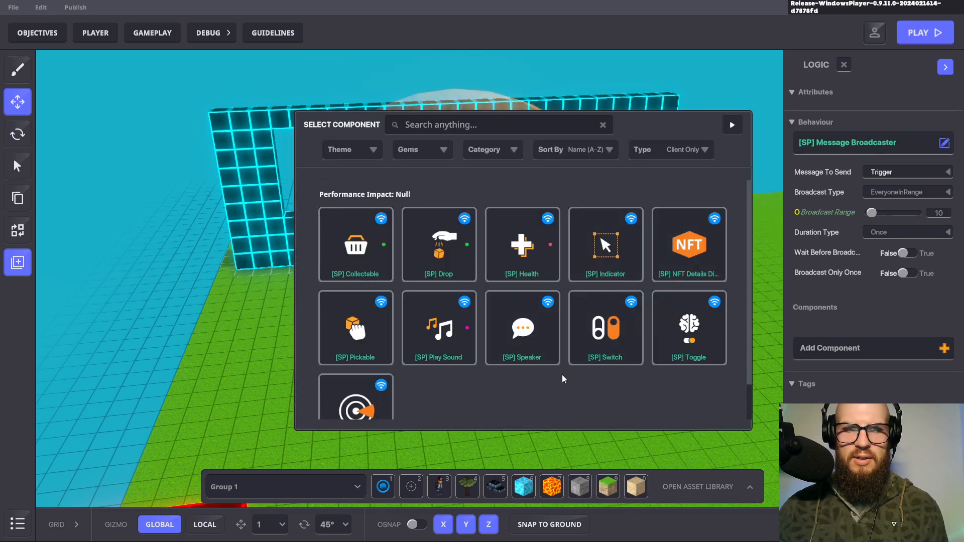
scroll(504, 386, "down", 1)
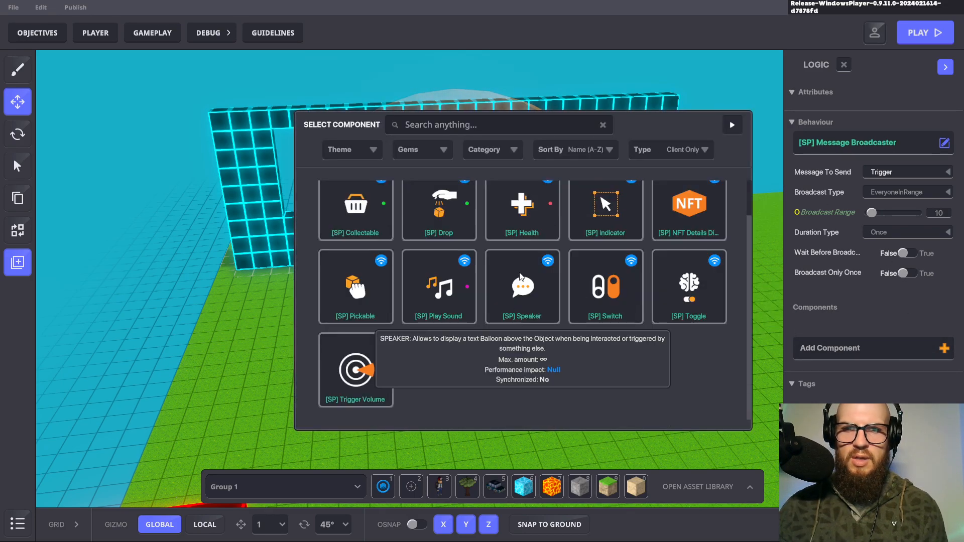
left_click(522, 289)
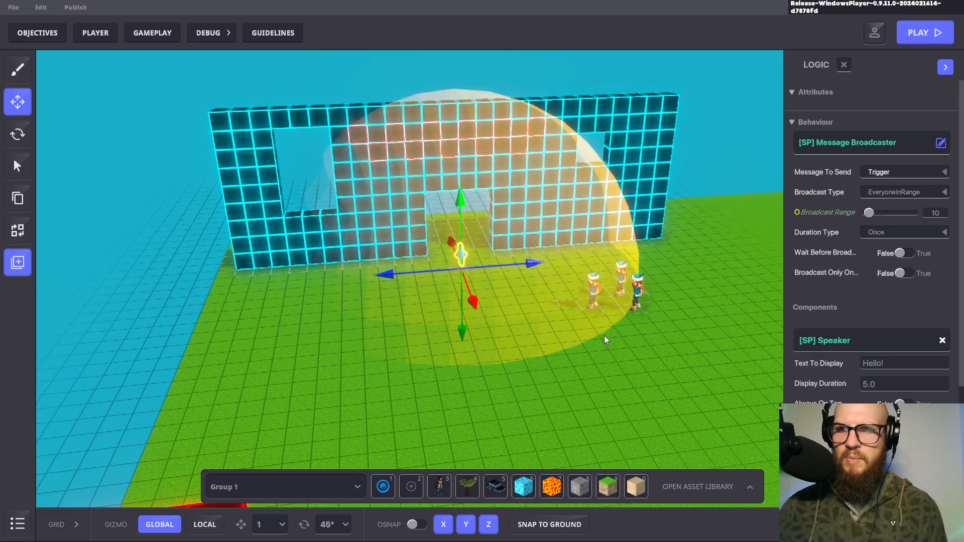
left_click(941, 142)
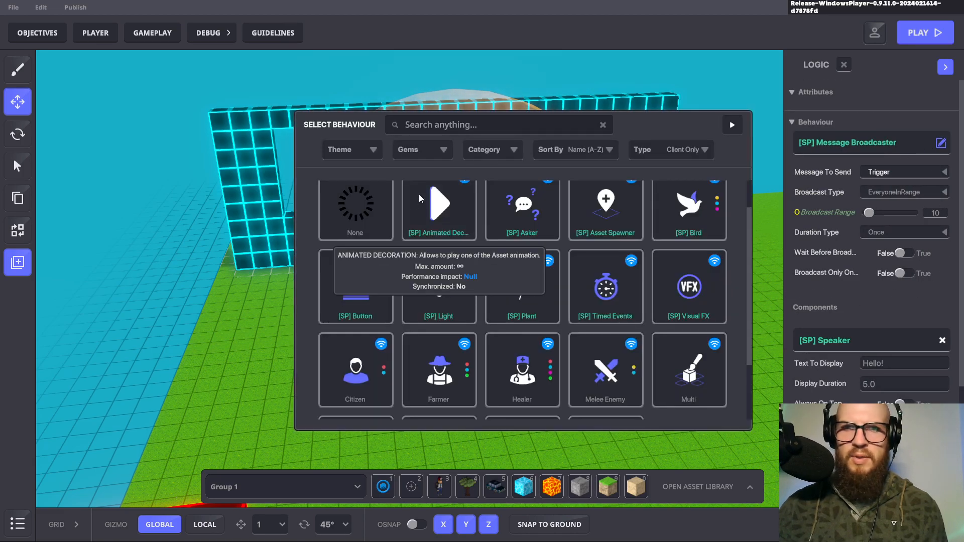
left_click(369, 209)
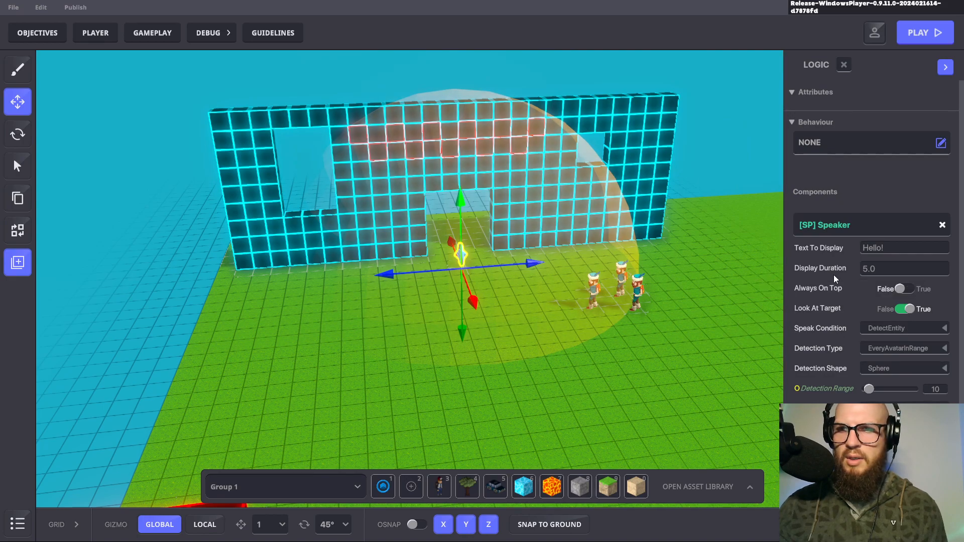
scroll(845, 275, "down", 1)
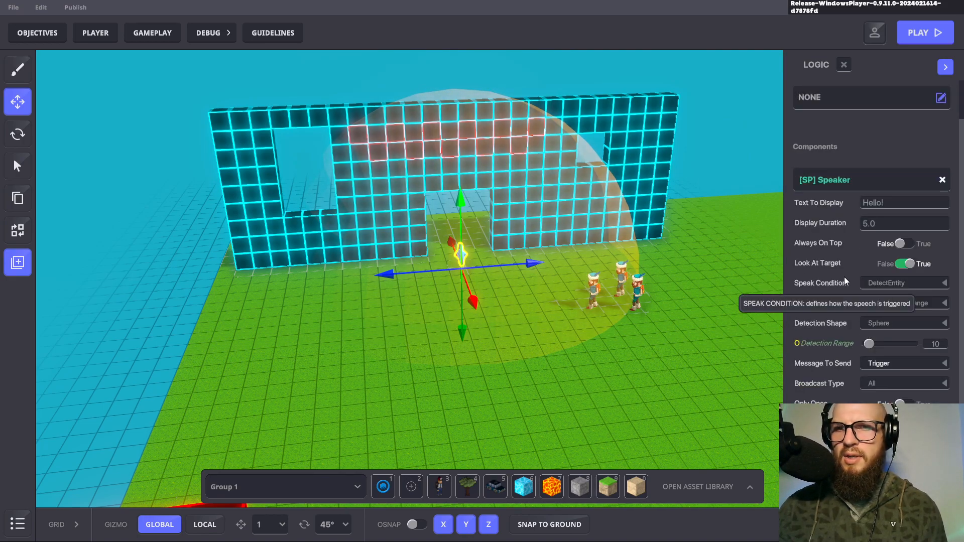
scroll(845, 281, "down", 1)
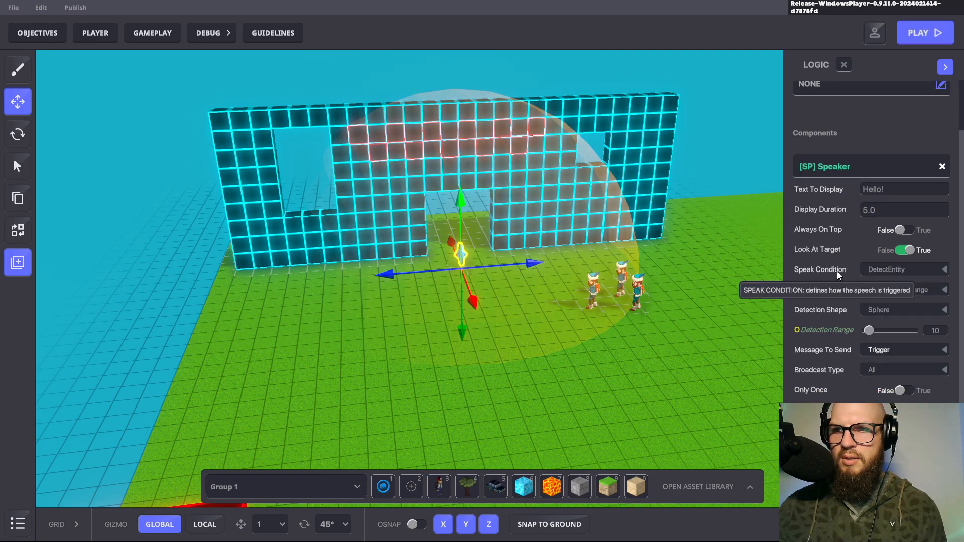
Step: Set the Logic Asset's Speaker detection range to 8 and its message to send to none
left_click(946, 270)
left_click(945, 270)
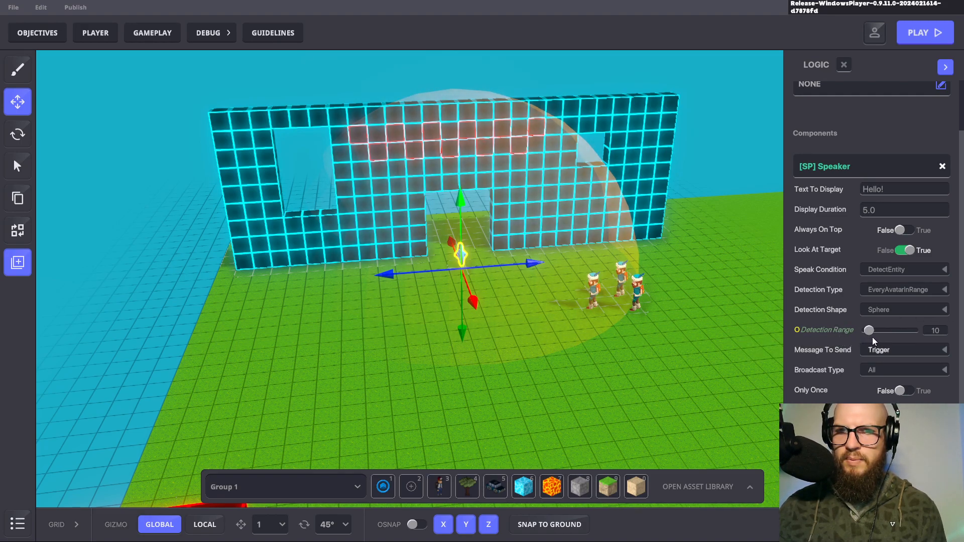
left_click_drag(870, 333, 869, 330)
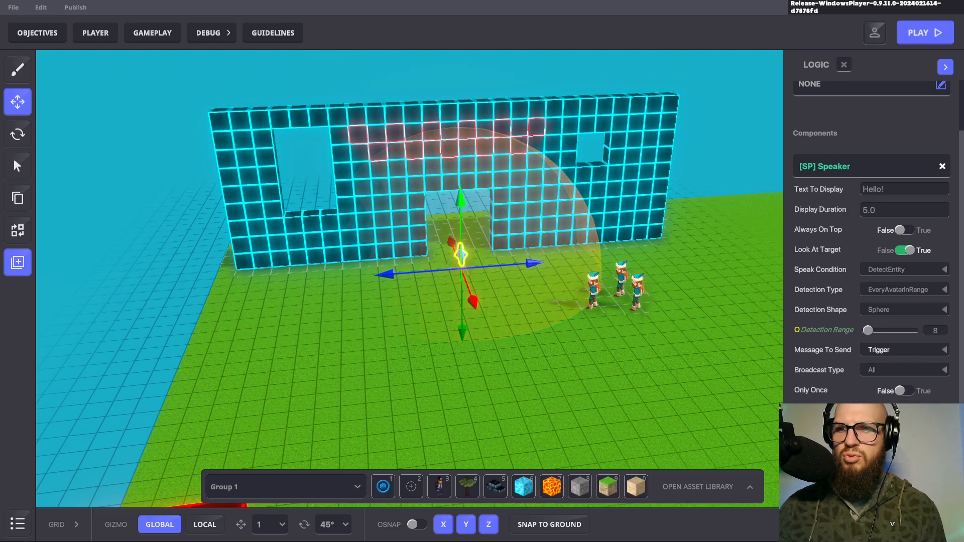
scroll(846, 374, "up", 1)
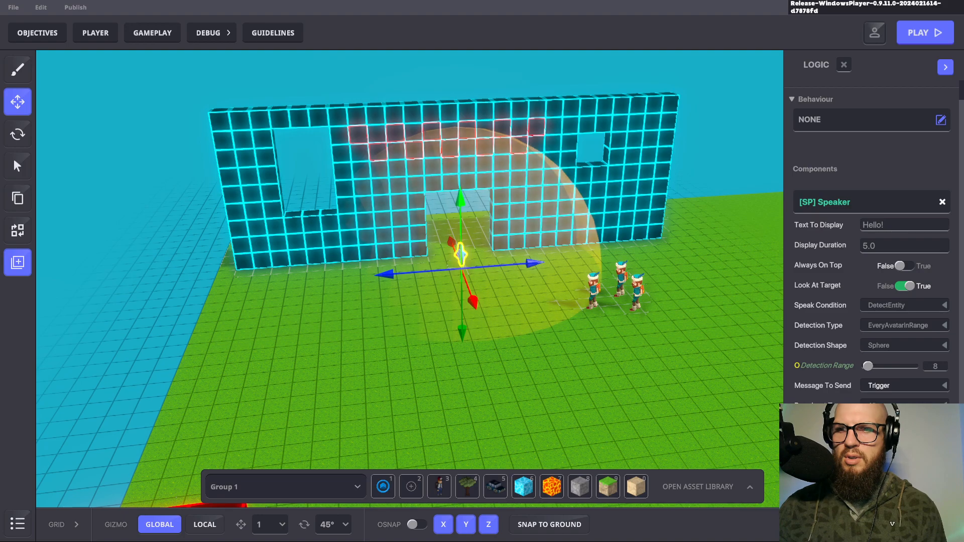
scroll(846, 375, "down", 1)
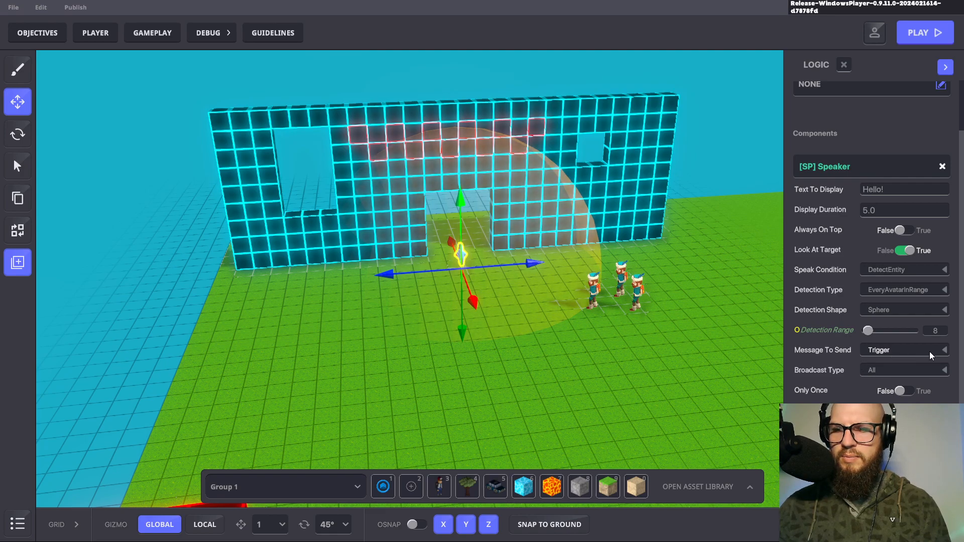
left_click(945, 353)
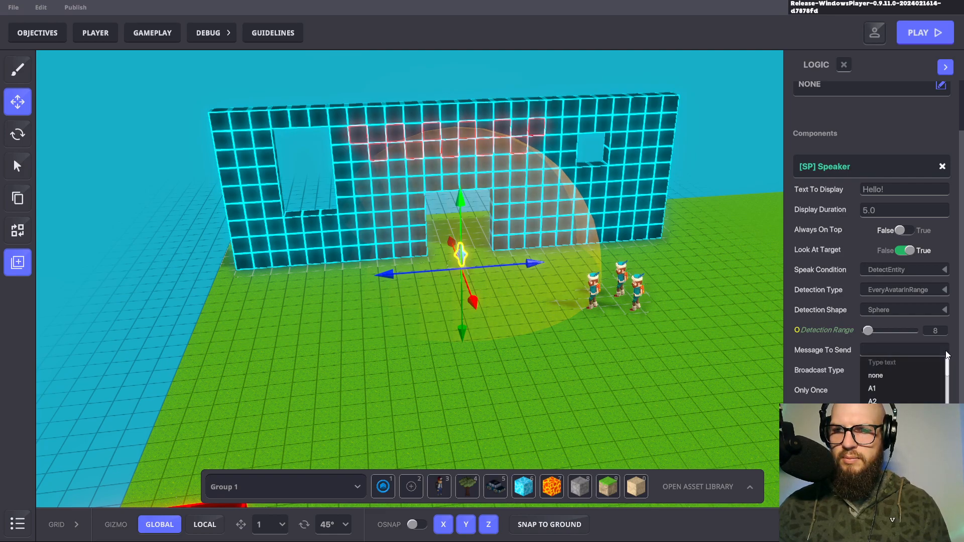
left_click(884, 375)
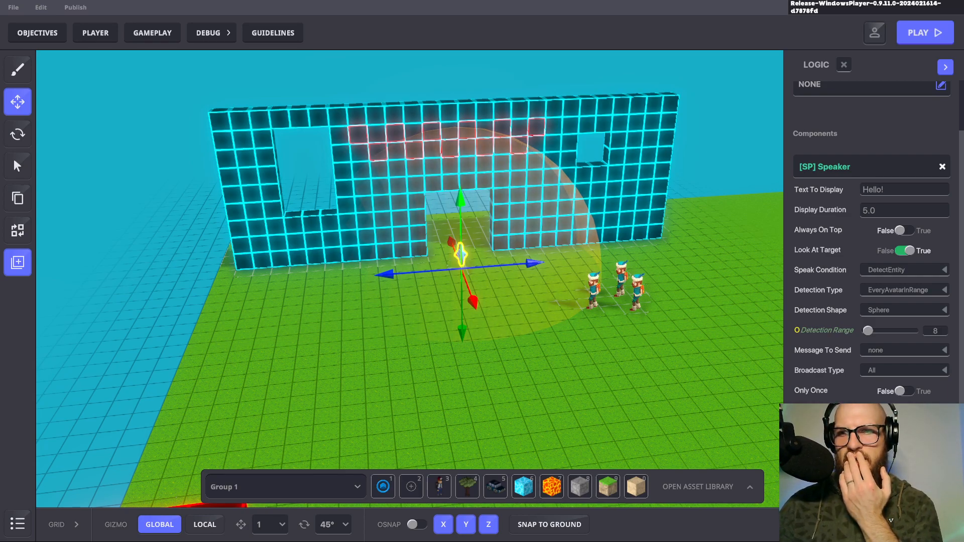
Step: Playtest the experience and walk the avatar to the wall's doorway to test the Logic Asset's Speaker text
key("ctrl+p")
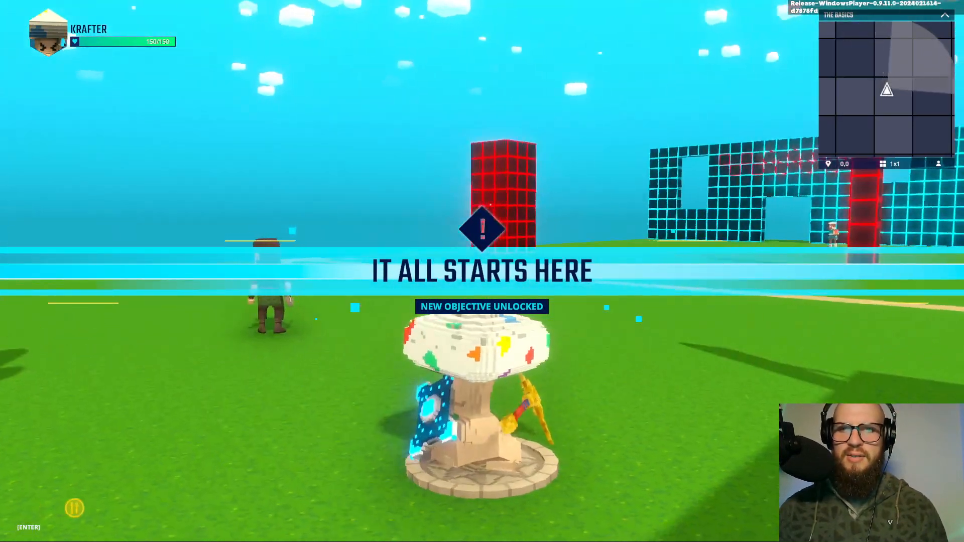
key("w")
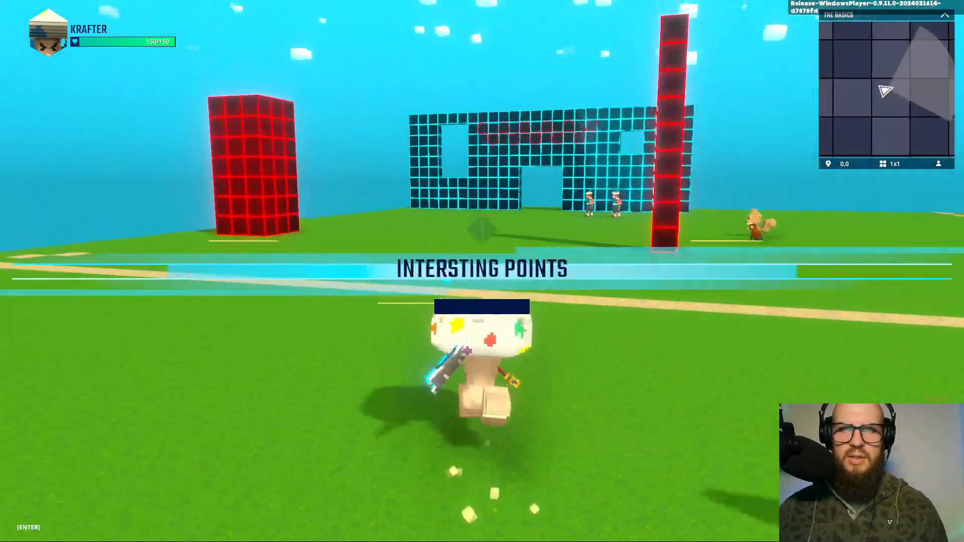
key("w")
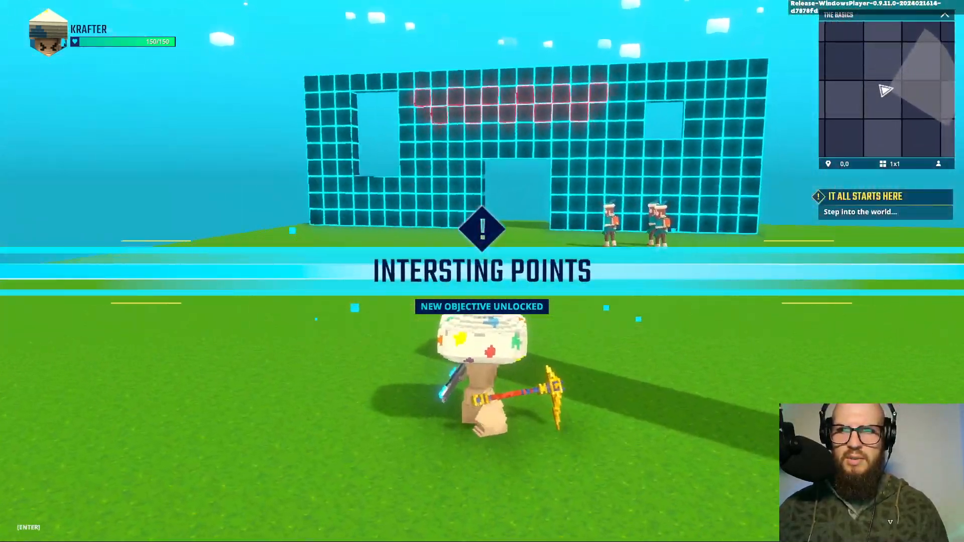
key("w")
key("w")
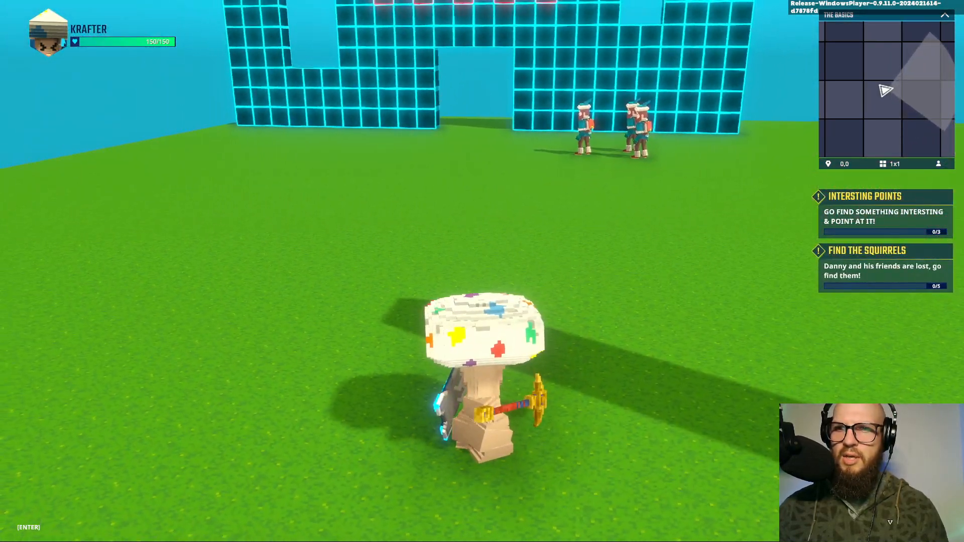
key("w")
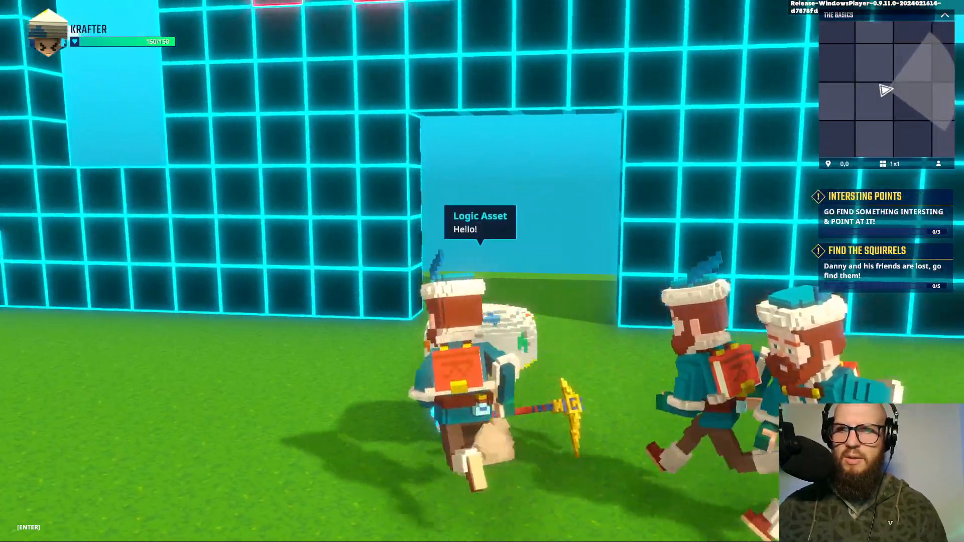
key("a")
key("d")
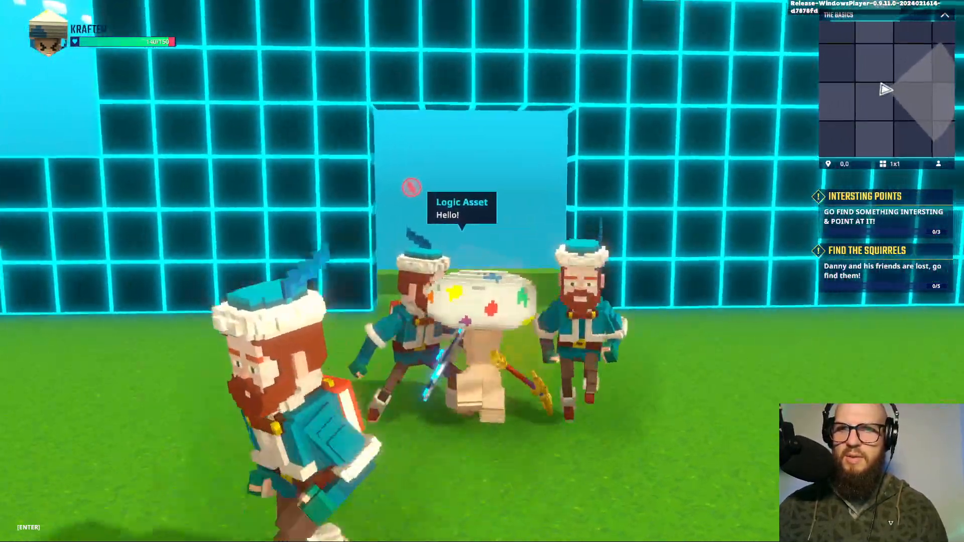
key("s")
key("w")
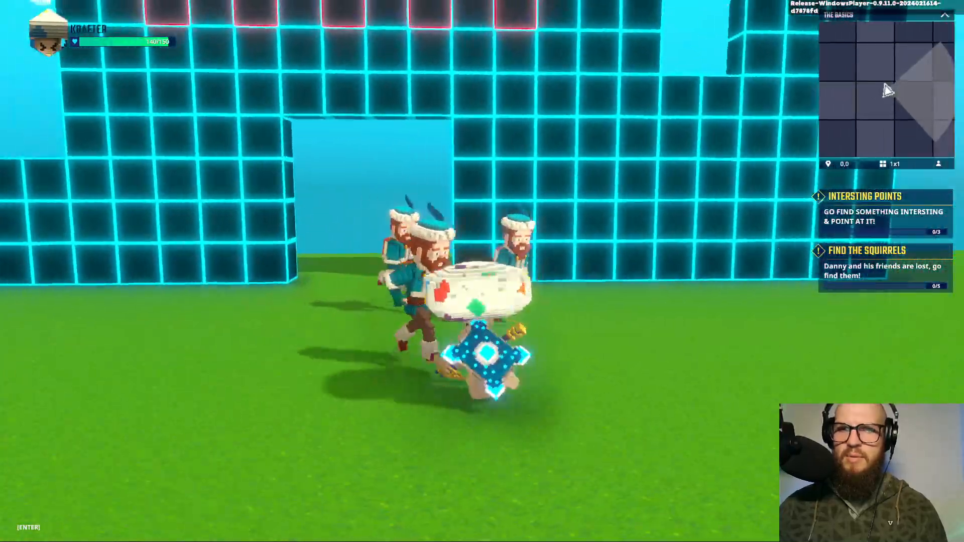
Step: Move the avatar away from the doorway and back to the sand path, and end the playtest
key("d")
key("s")
key("w")
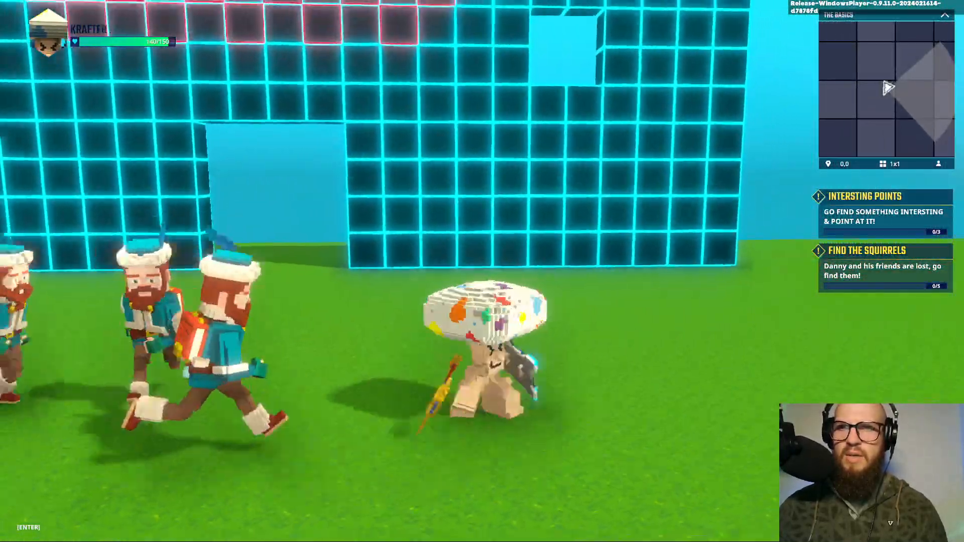
key("s")
key("a")
key("s")
key("d")
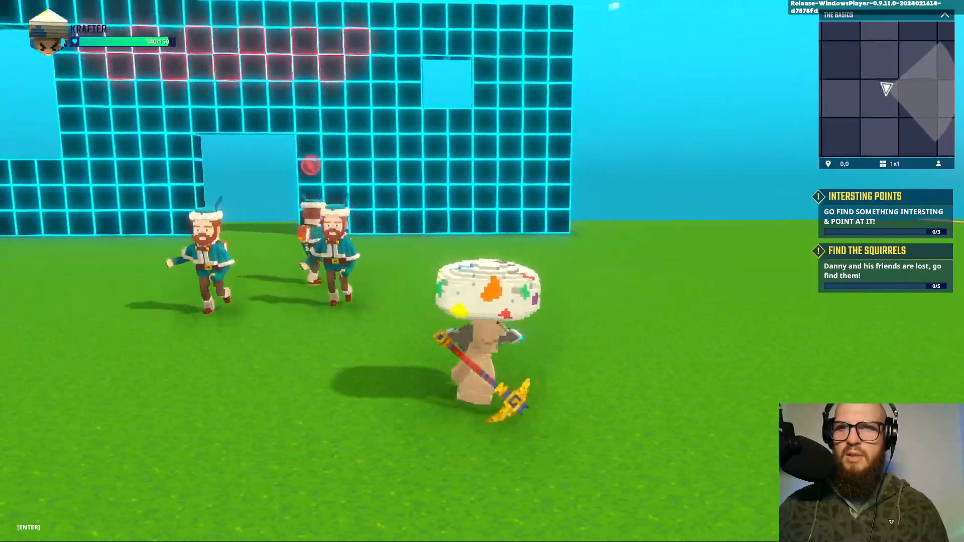
key("a")
key("s")
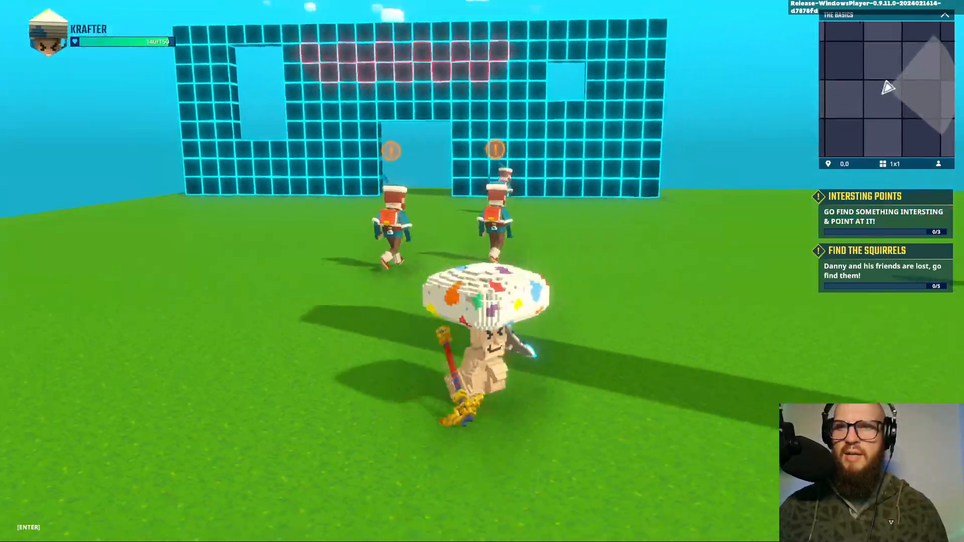
key("d")
key("s")
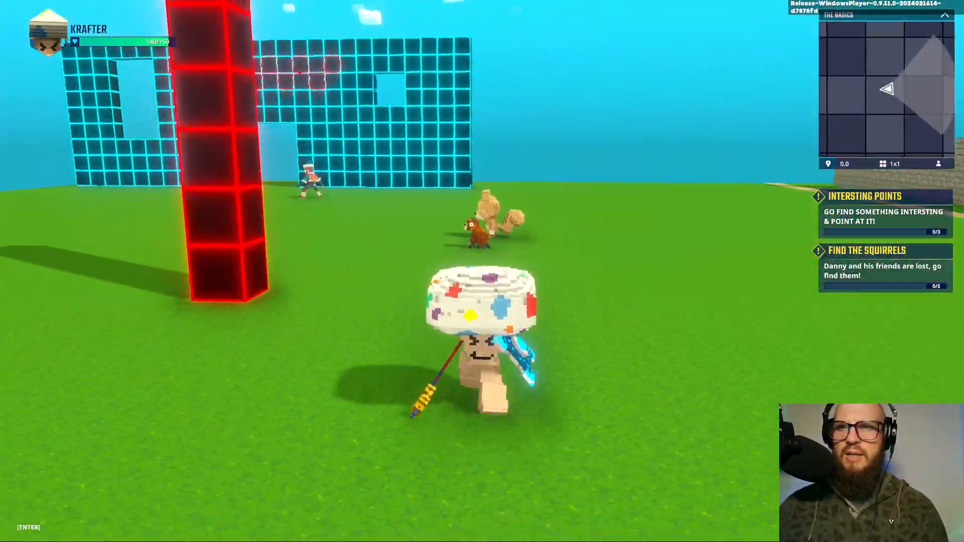
key("a")
key("a")
key("s")
key("d")
key("w")
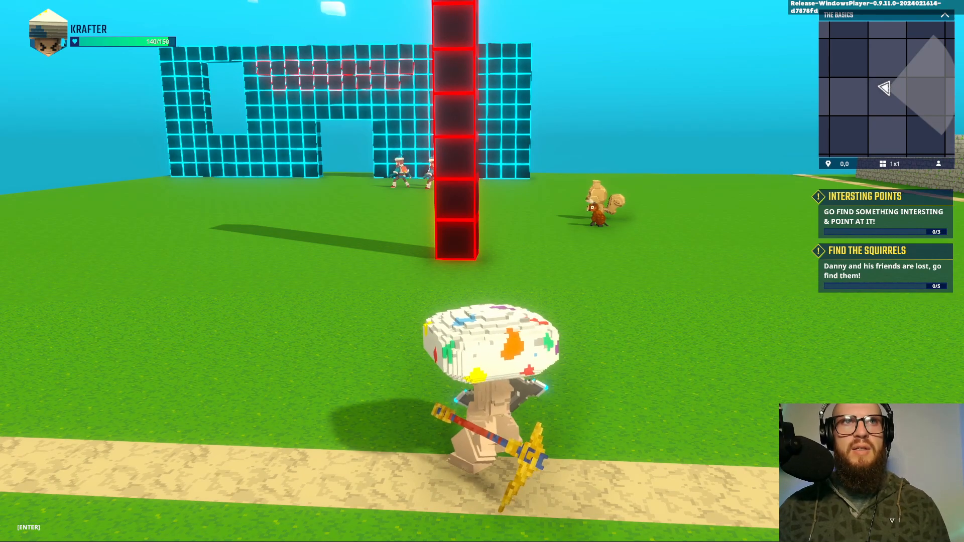
key("Tab")
Step: Set the Speaker's Only Once option to True in the Logic Asset's full logic settings and check the messages it can send
left_click(461, 257)
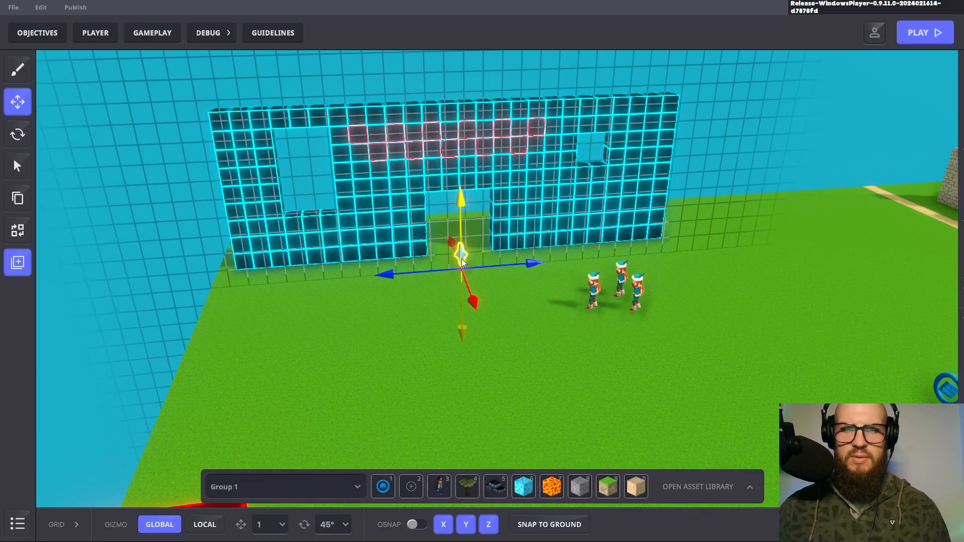
scroll(896, 318, "down", 3)
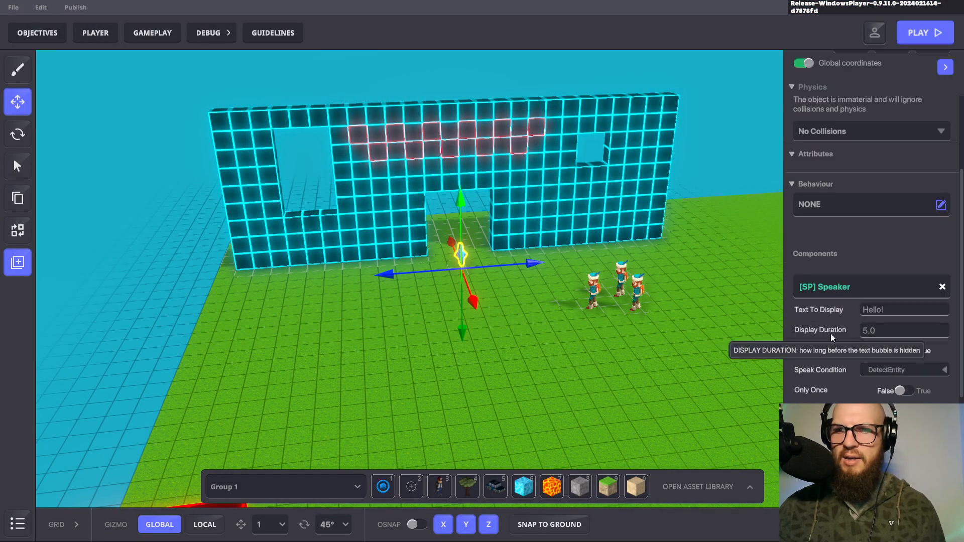
scroll(837, 332, "down", 2)
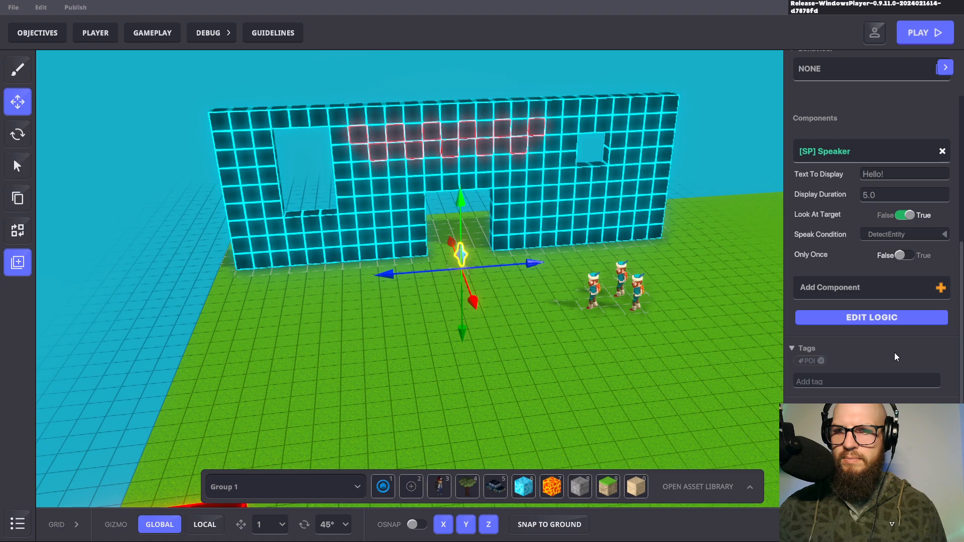
scroll(892, 351, "down", 1)
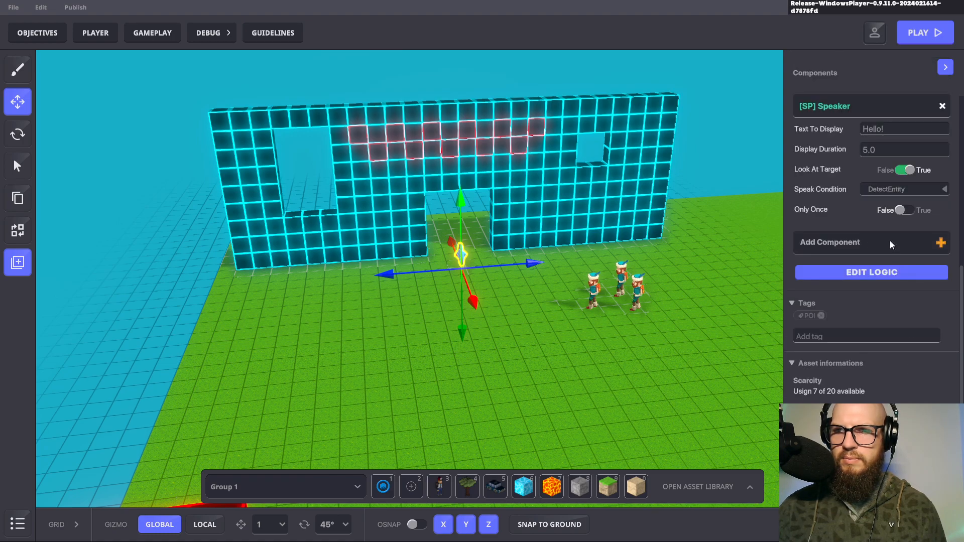
scroll(837, 214, "up", 1)
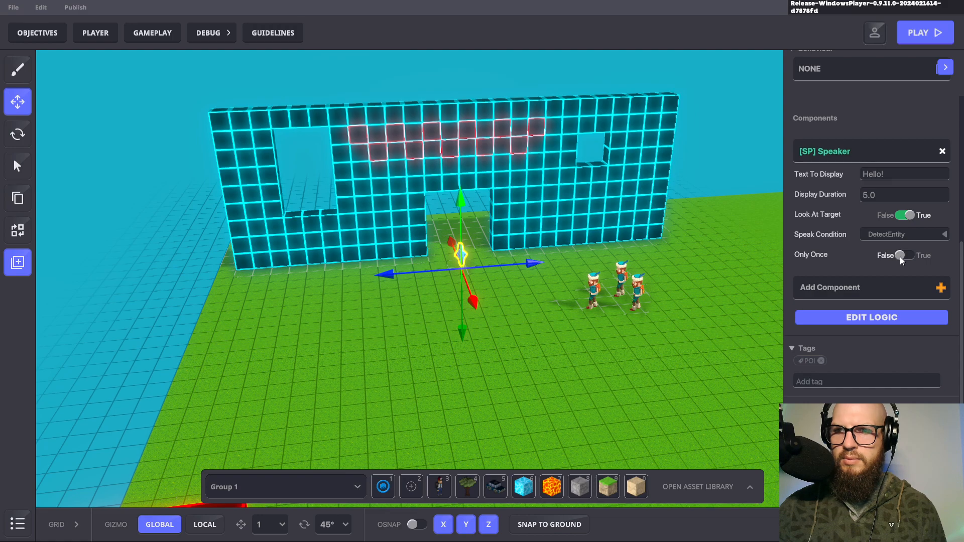
left_click(881, 318)
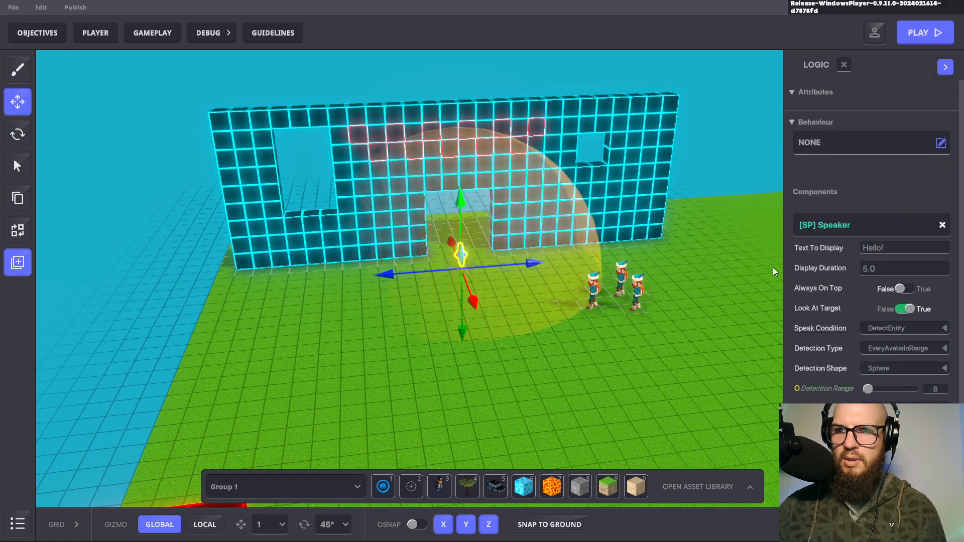
scroll(843, 354, "down", 1)
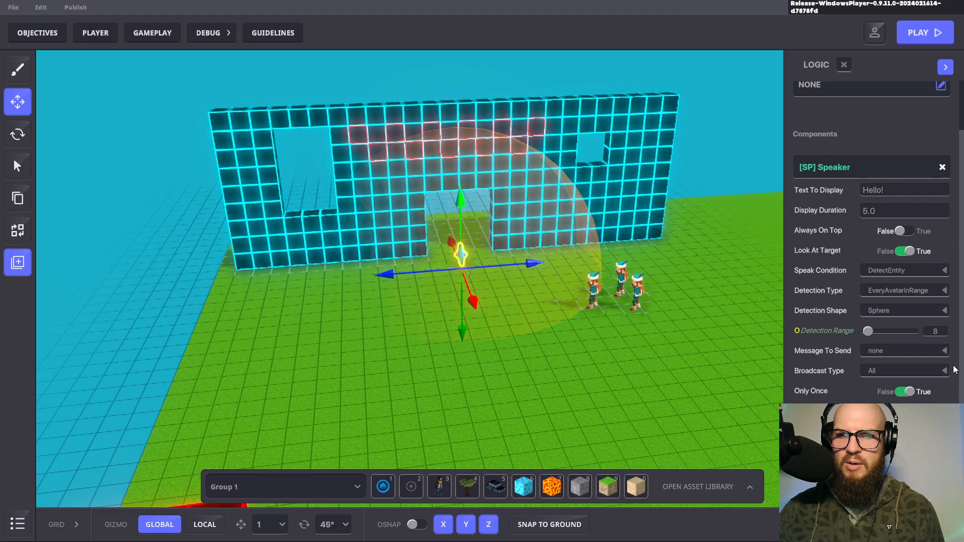
left_click(944, 352)
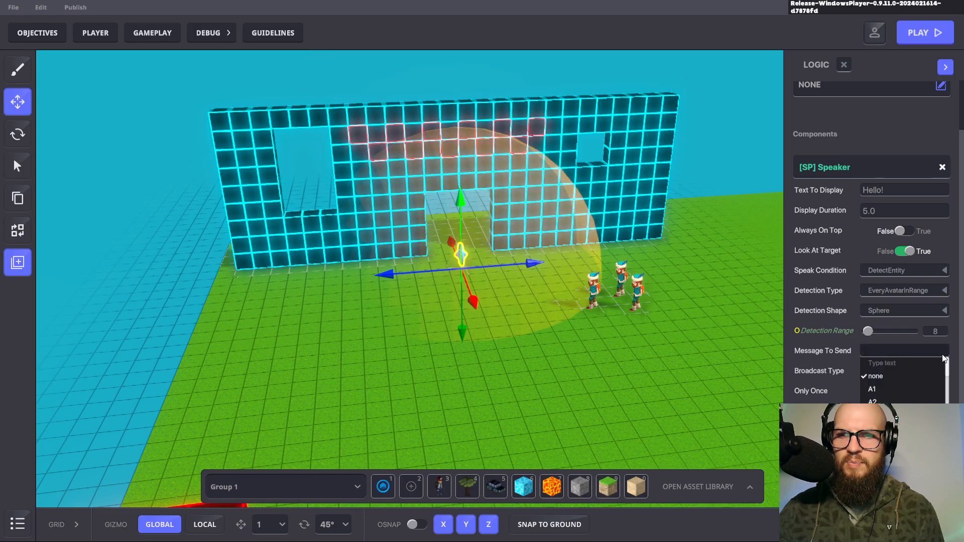
left_click(956, 345)
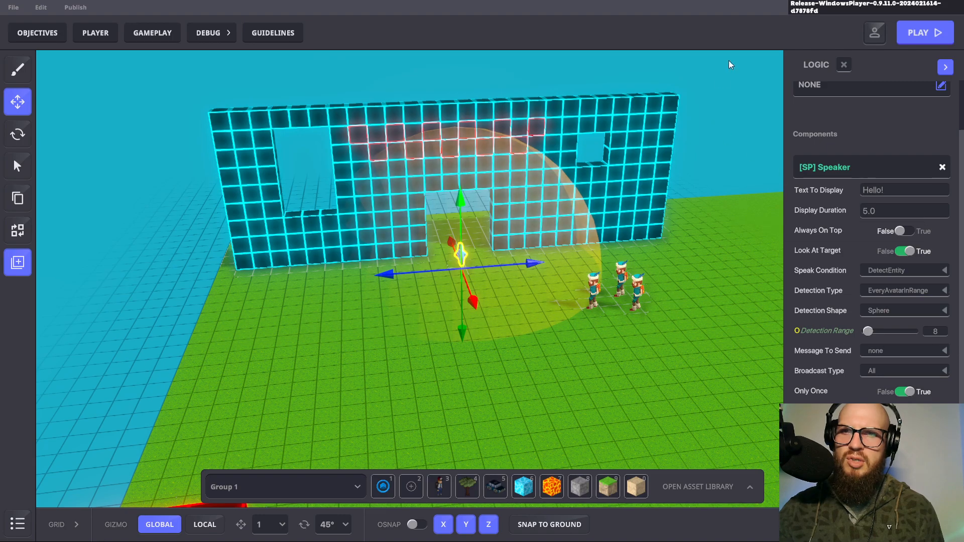
Step: Open the quest objectives, review the first quest's settings and collapse the It All Starts Here and Find the Squirrels quests
left_click(56, 33)
scroll(524, 231, "down", 2)
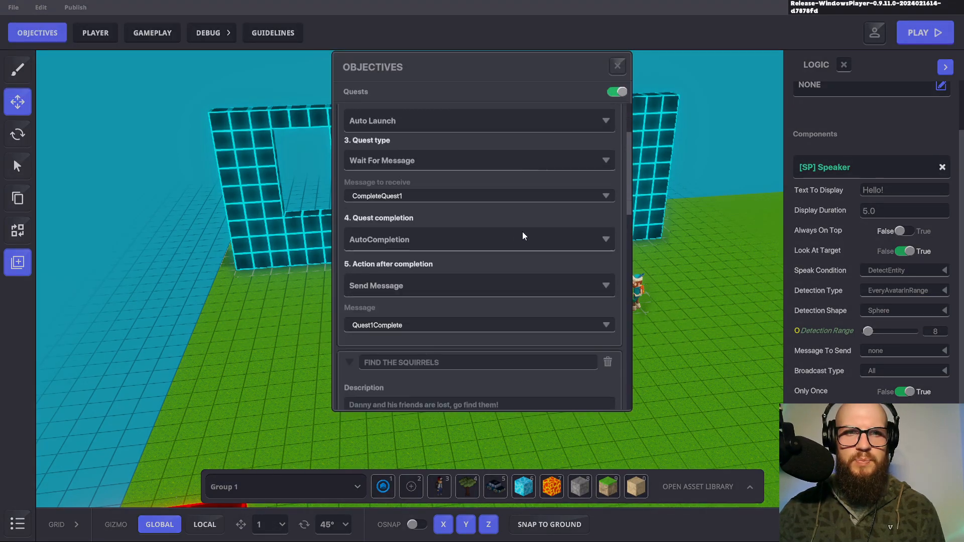
scroll(511, 200, "up", 1)
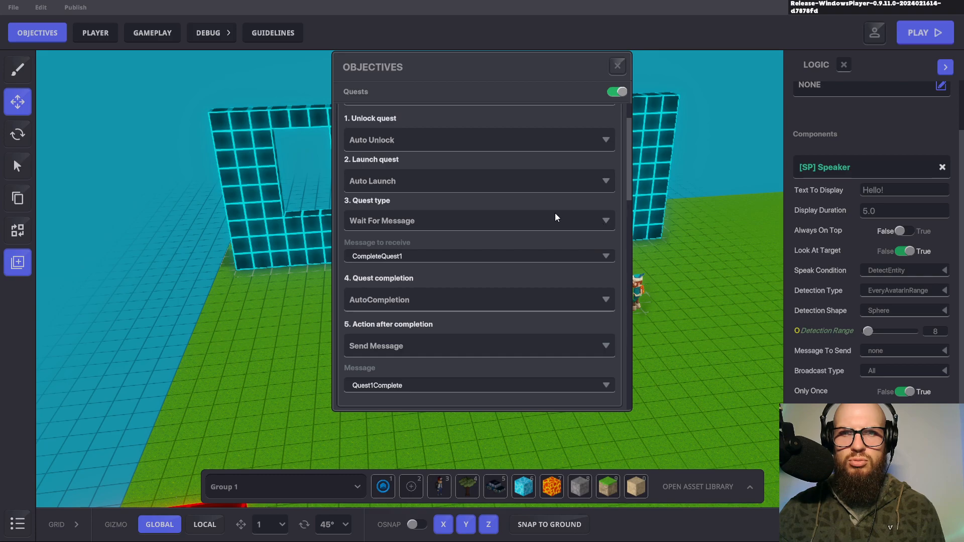
scroll(557, 216, "up", 2)
left_click(343, 116)
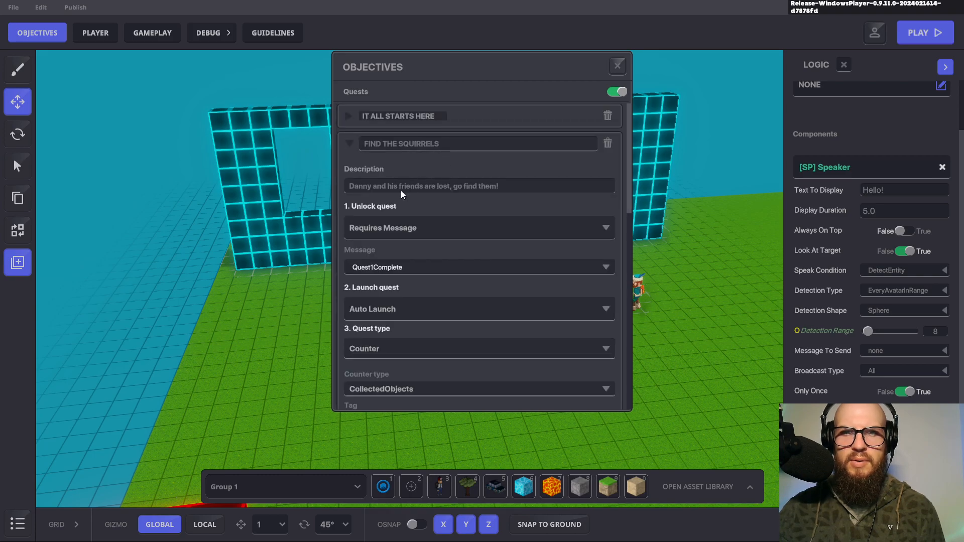
left_click(346, 141)
scroll(537, 234, "down", 4)
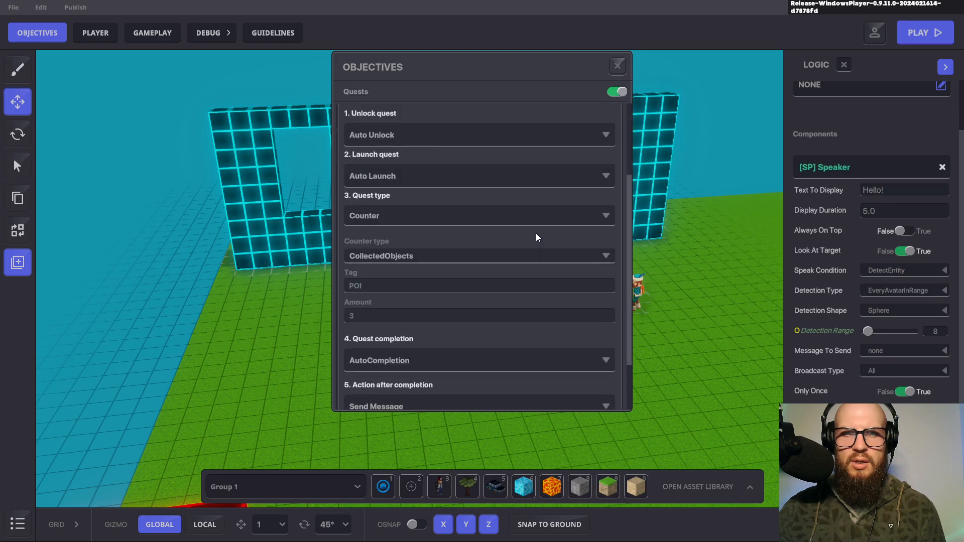
Step: Switch the quest's type to Wait For Message to look over its options, and set it back to Counter
left_click(604, 216)
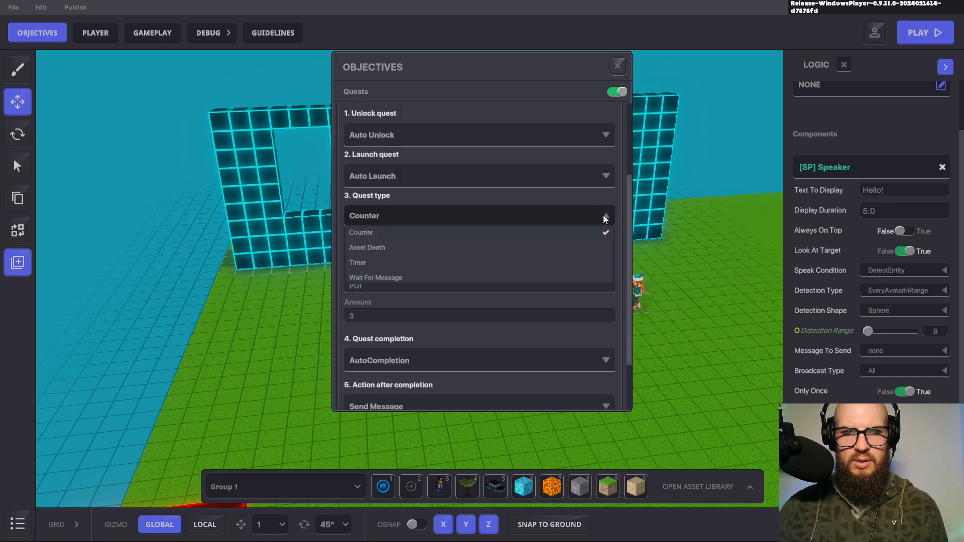
left_click(369, 277)
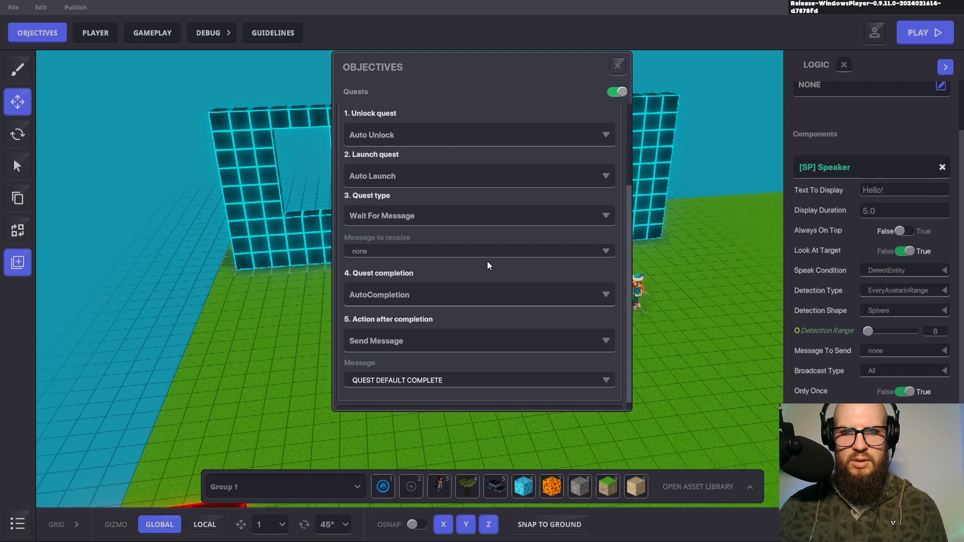
scroll(487, 261, "down", 1)
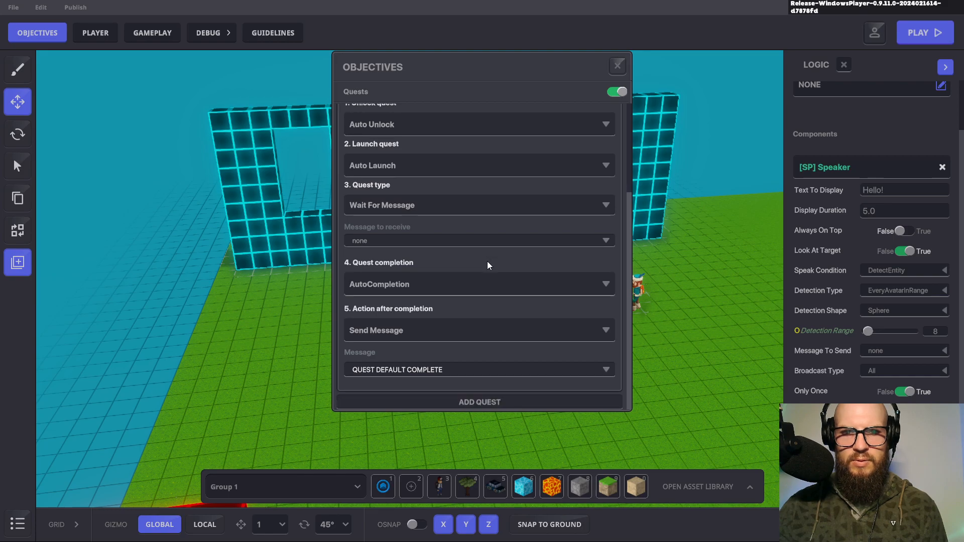
left_click(607, 205)
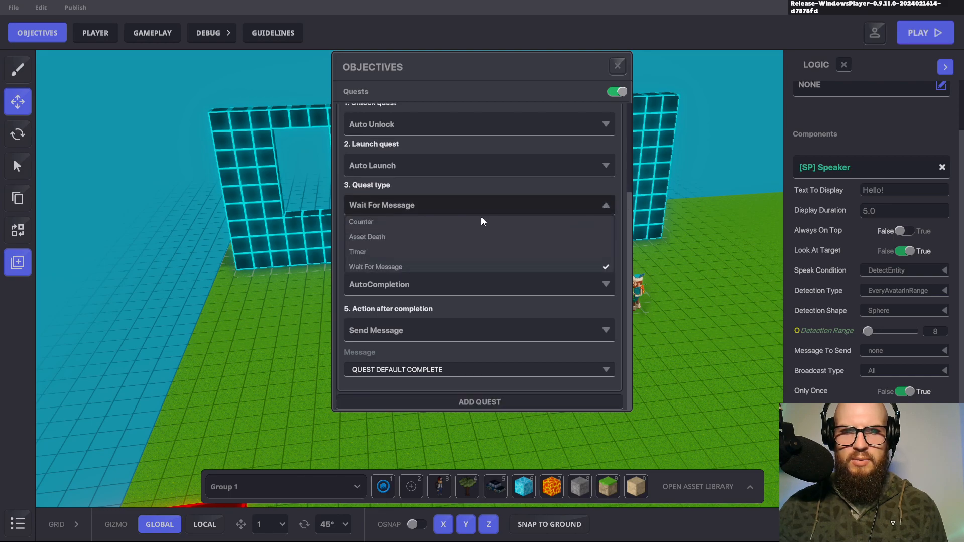
left_click(375, 222)
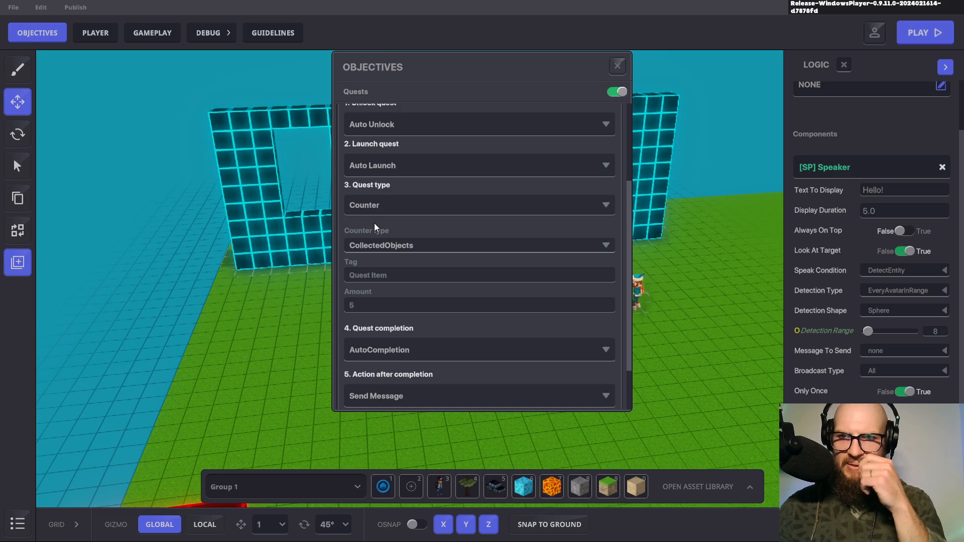
scroll(547, 256, "down", 3)
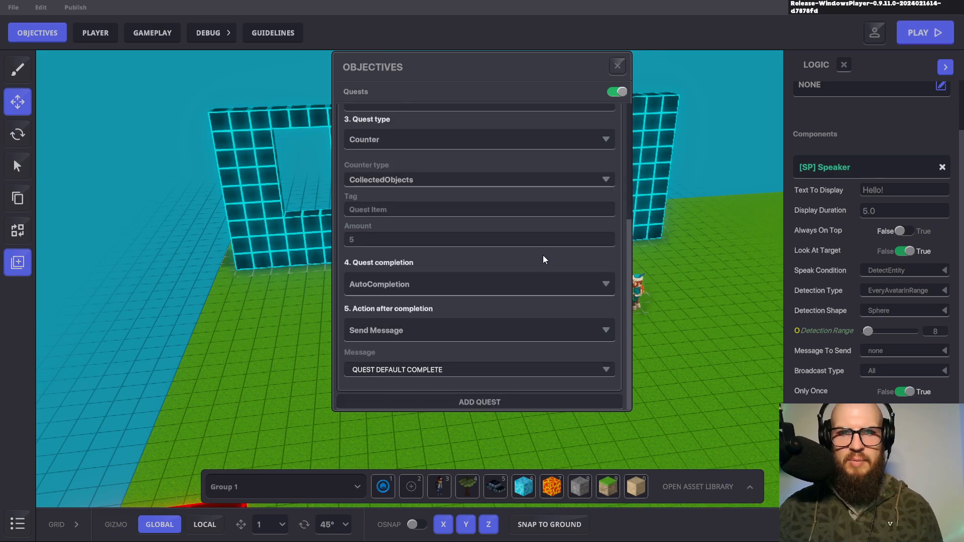
scroll(544, 257, "up", 3)
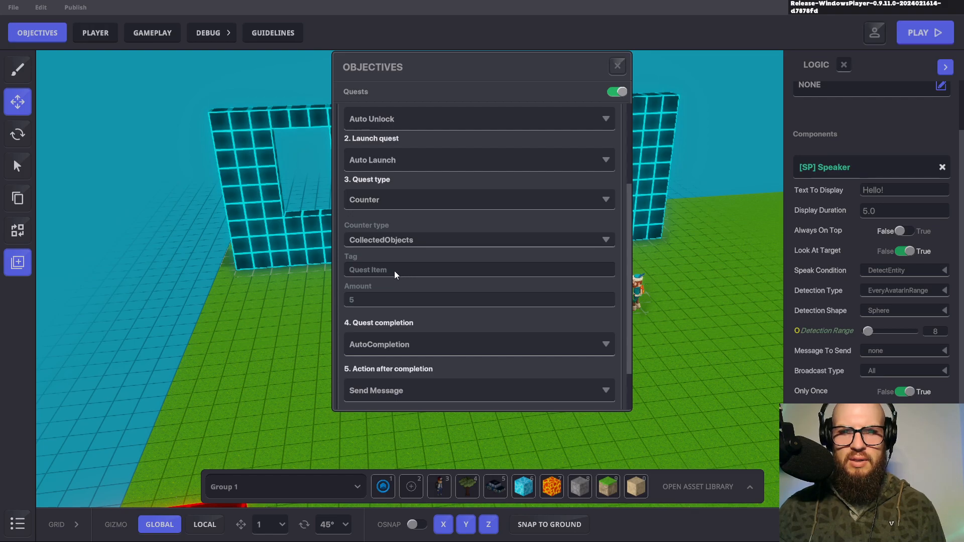
Step: Try Deaths as the quest's counter type and return it to CollectedObjects
left_click(604, 239)
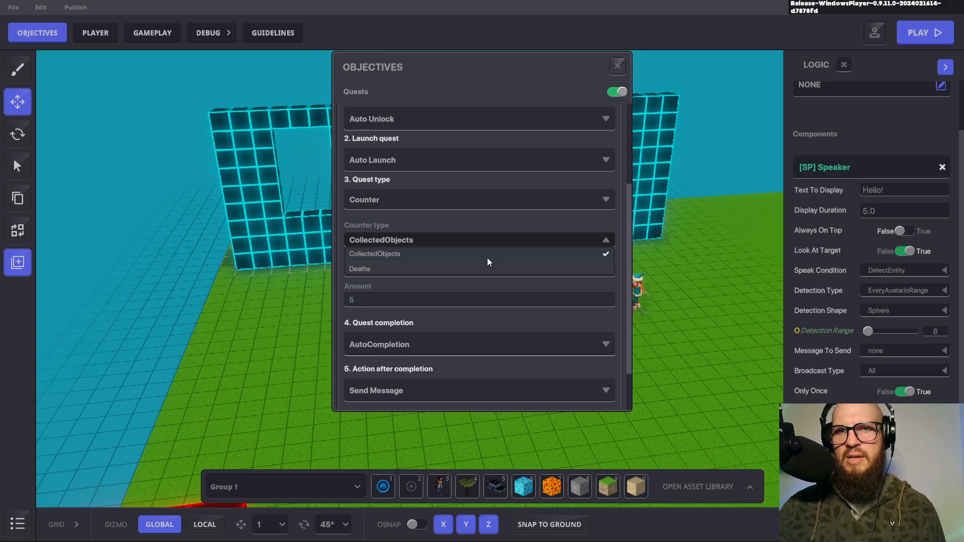
left_click(379, 269)
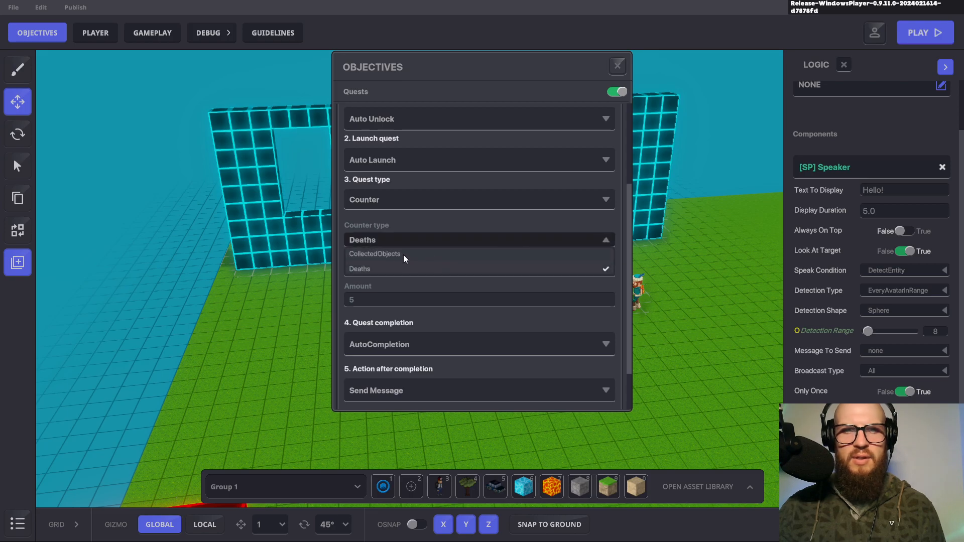
left_click(403, 254)
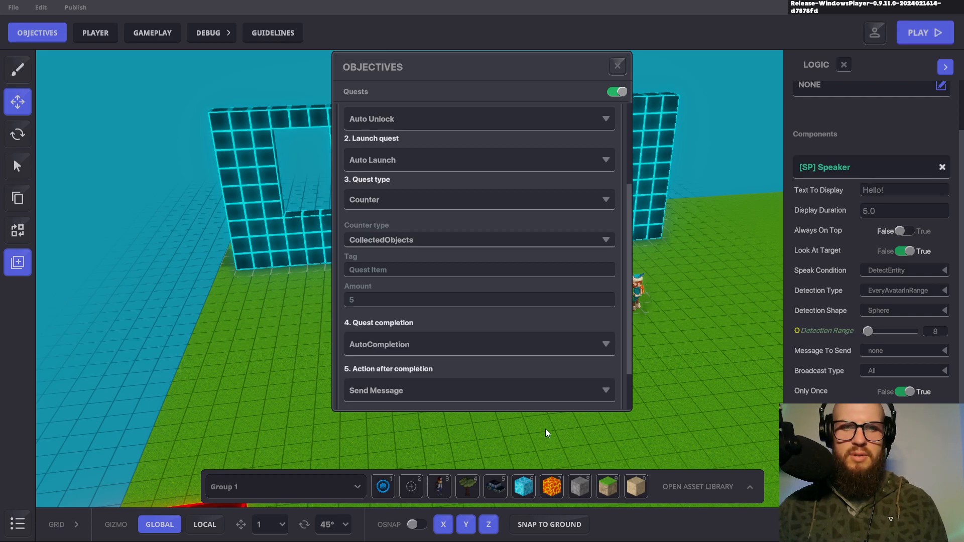
key("super+Tab")
left_click(389, 287)
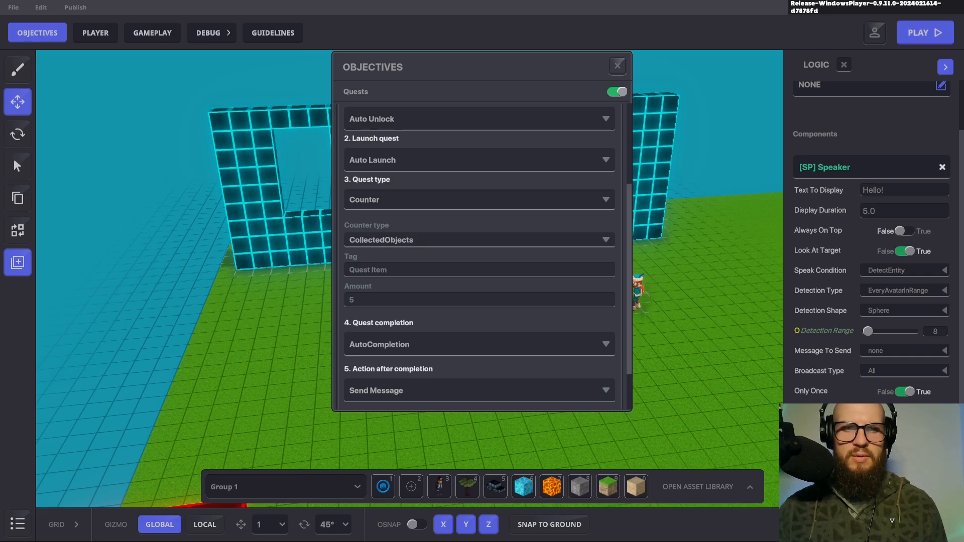
key("super+Tab")
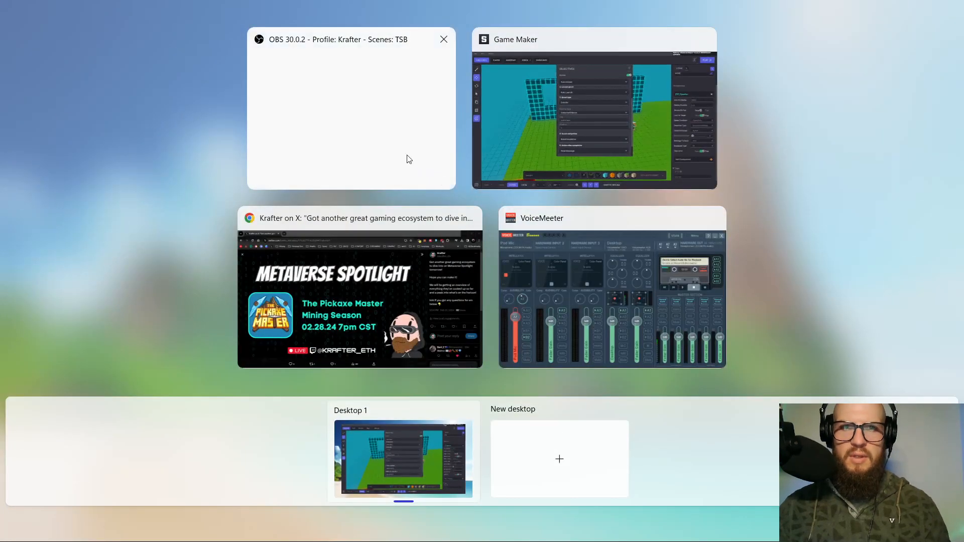
key("Escape")
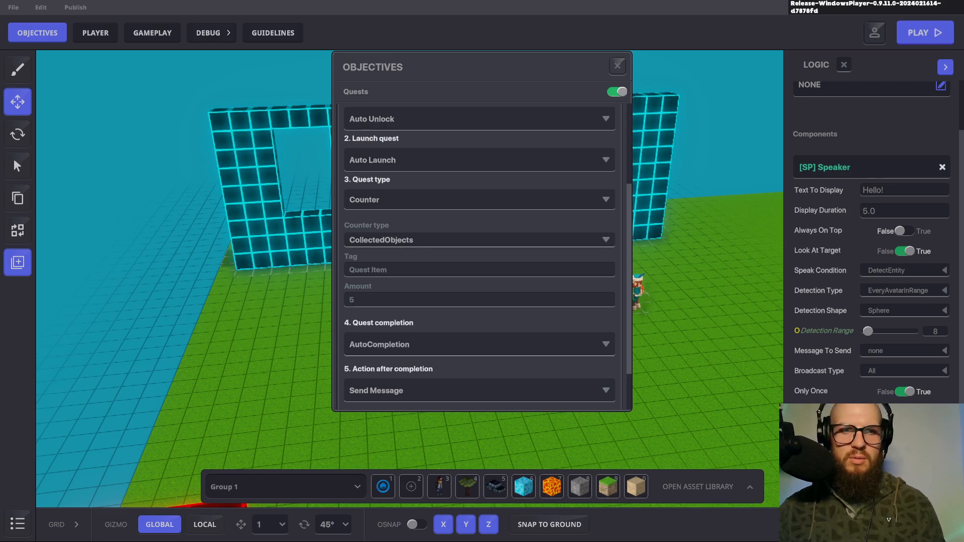
key("super+Tab")
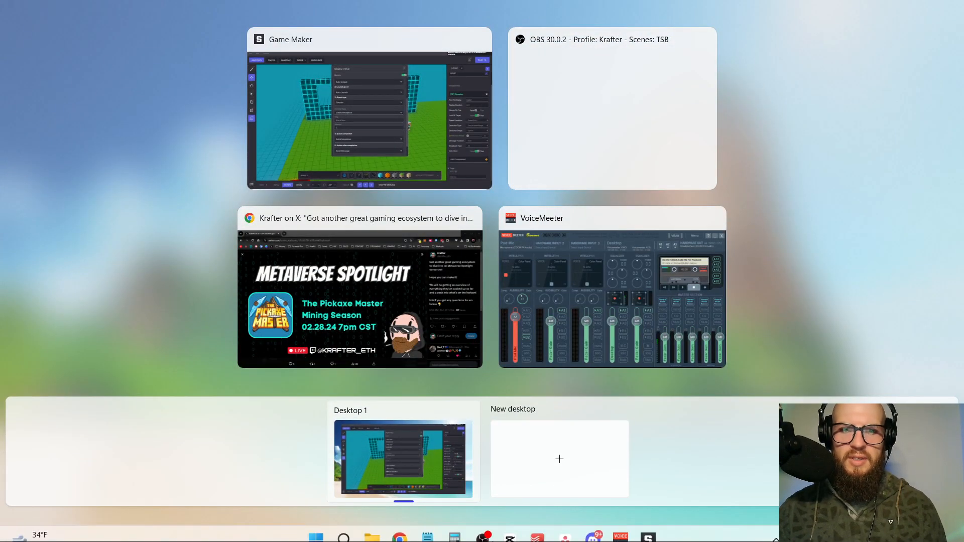
left_click(566, 533)
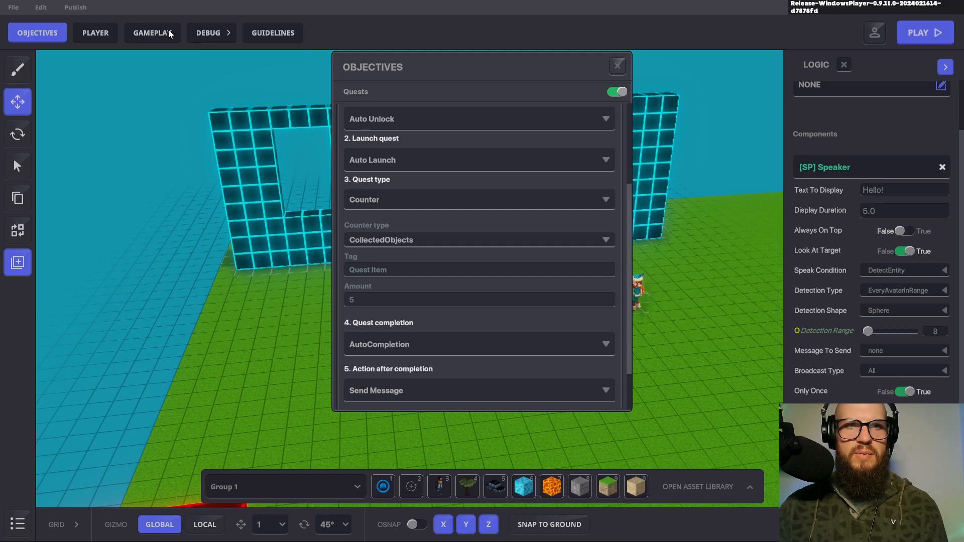
Step: Close the quest objectives and open the variables in the gameplay's Game Rules
left_click(621, 66)
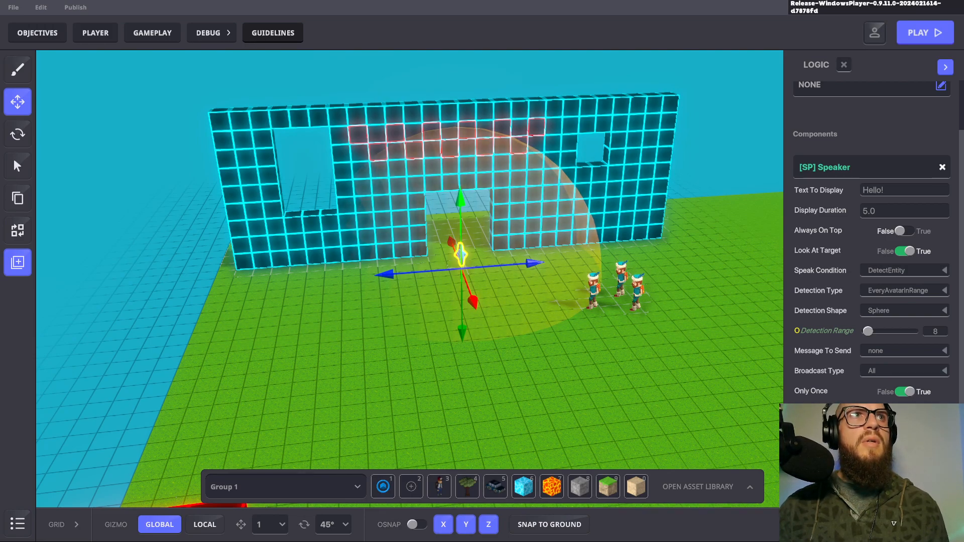
left_click(141, 32)
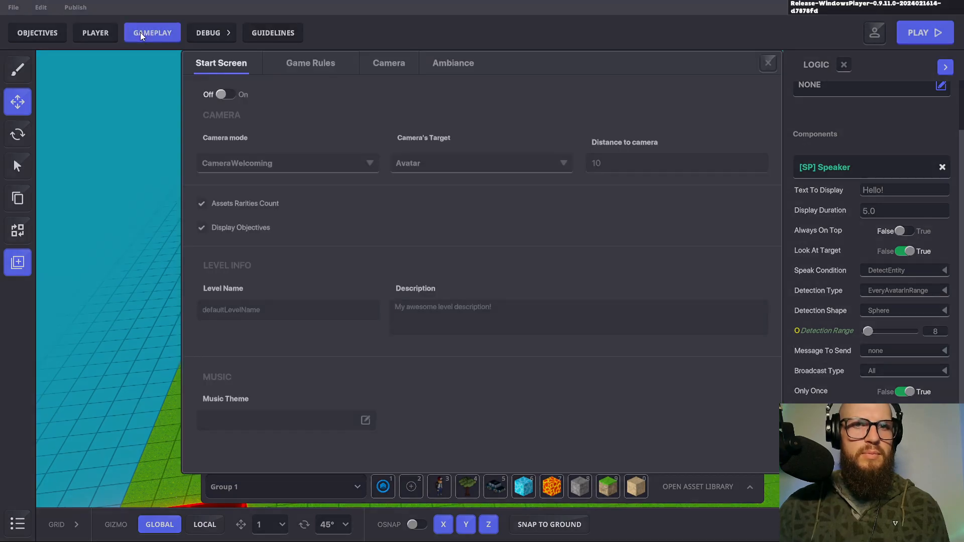
left_click(330, 65)
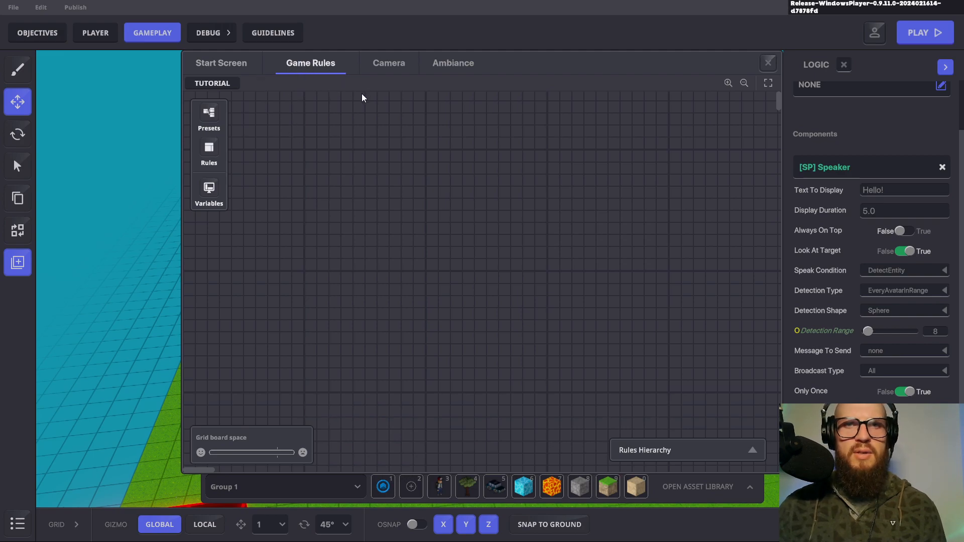
left_click(210, 190)
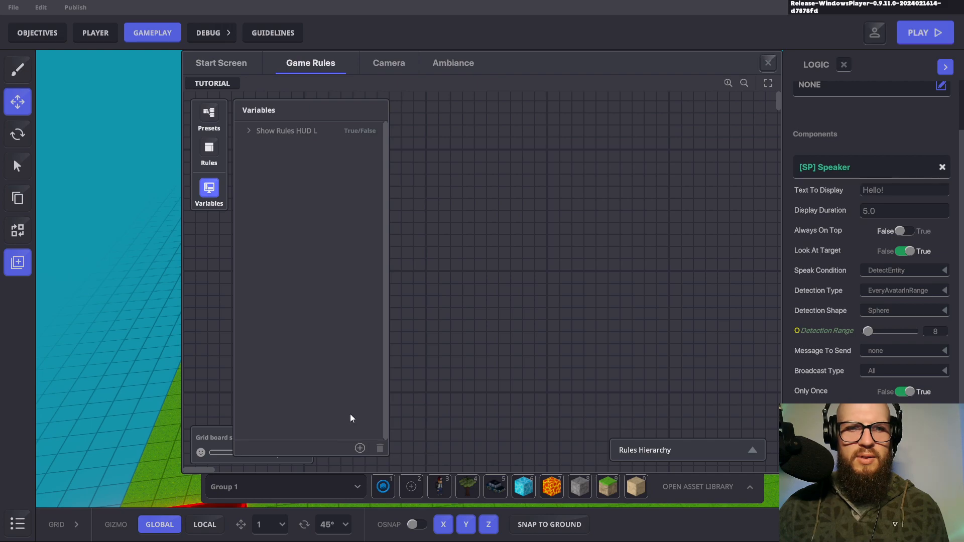
Step: Start a new variable of type Number and apply it as Local
left_click(359, 448)
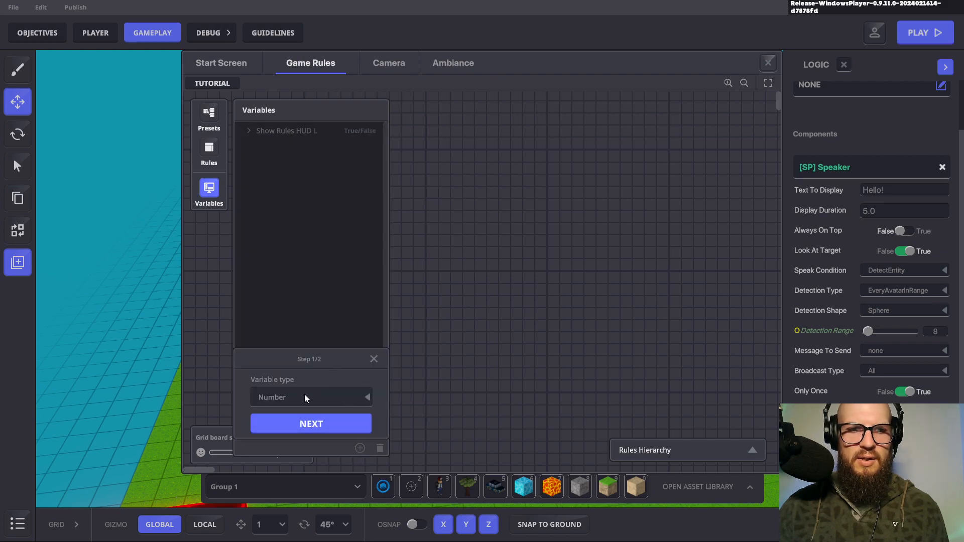
left_click(368, 399)
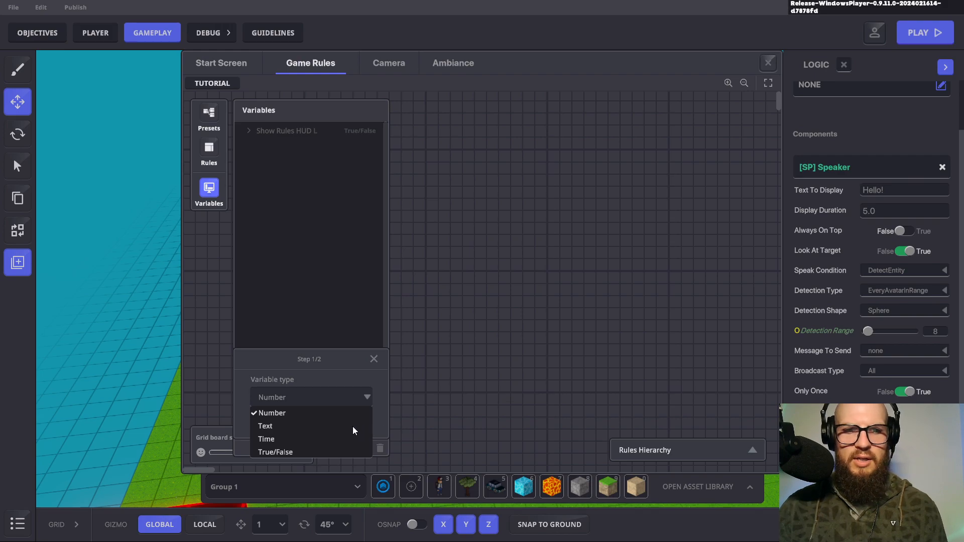
left_click(280, 415)
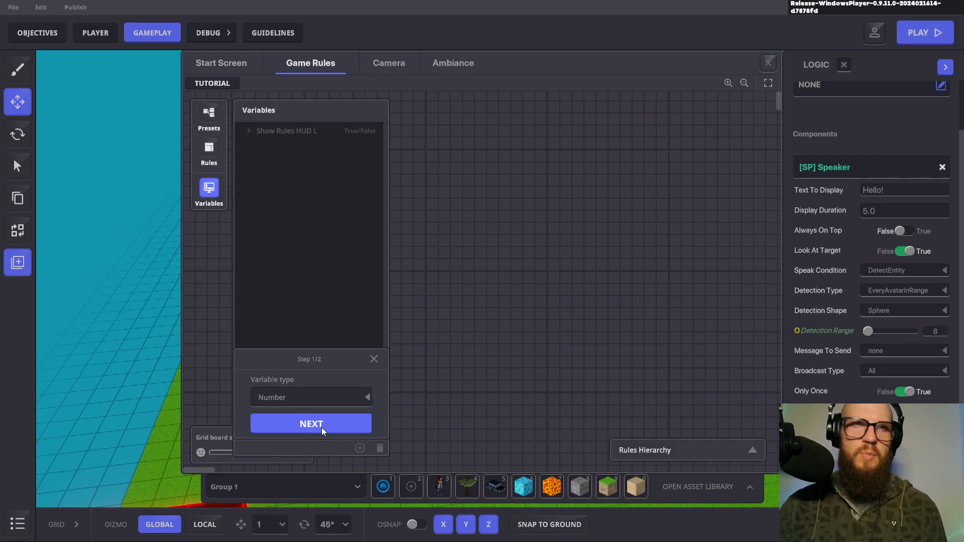
left_click(321, 427)
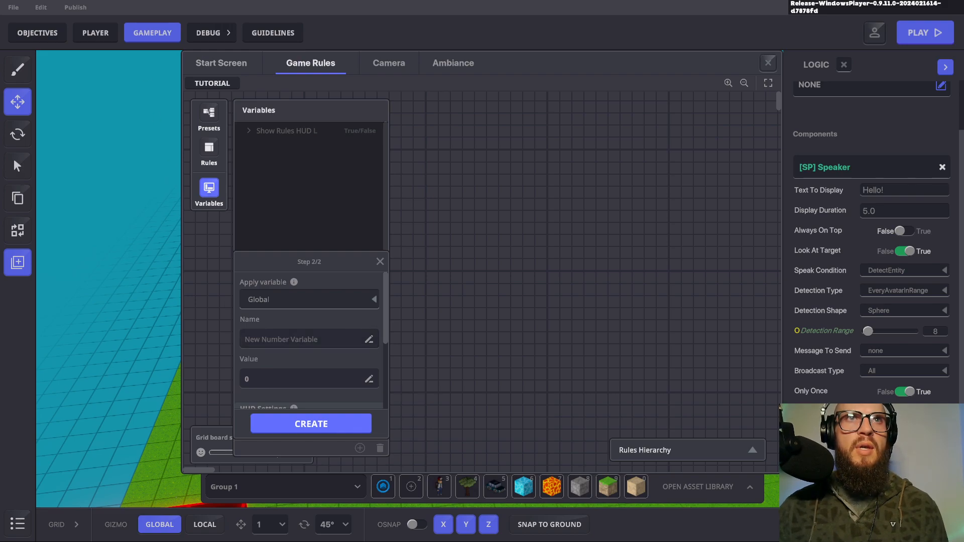
left_click(340, 300)
left_click(257, 329)
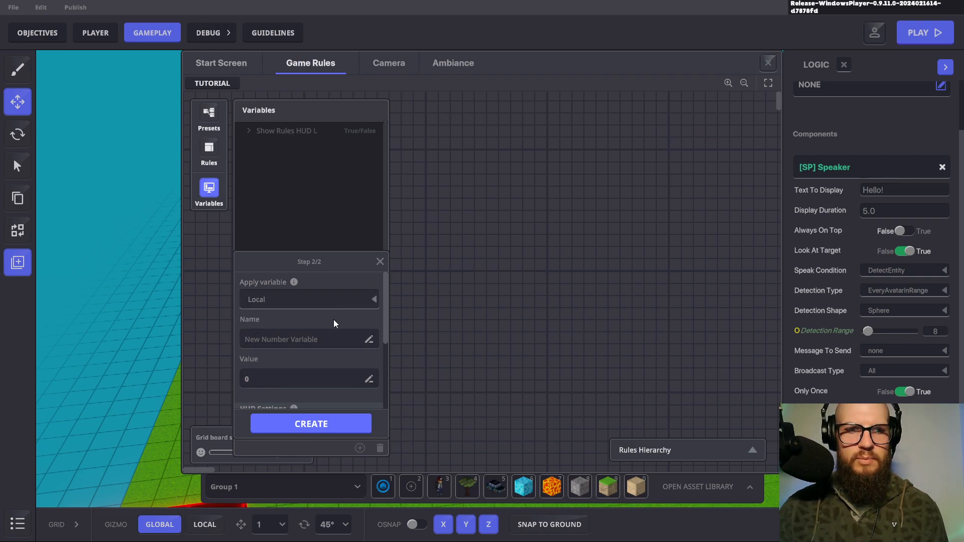
Step: Name the new number variable VAR.COLLECTIBLES
scroll(335, 324, "down", 1)
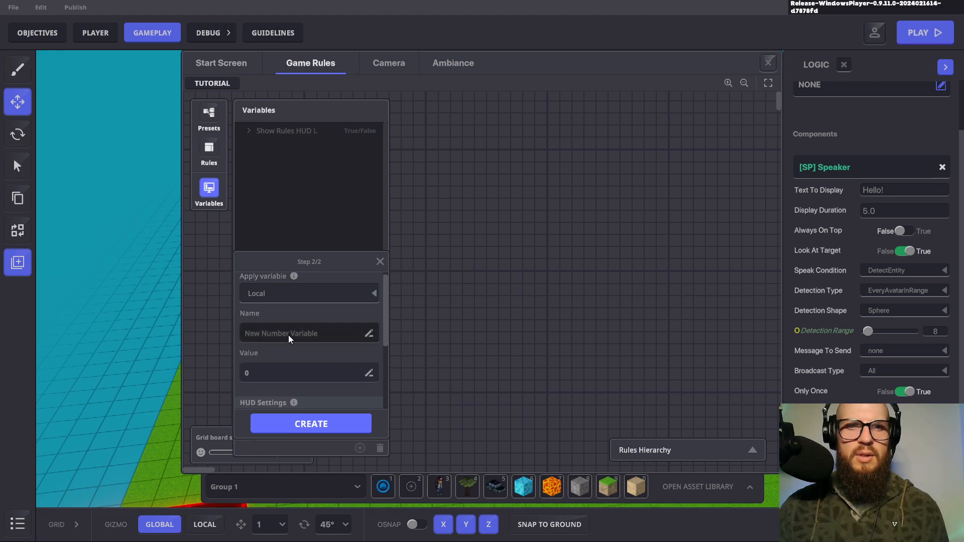
left_click(370, 334)
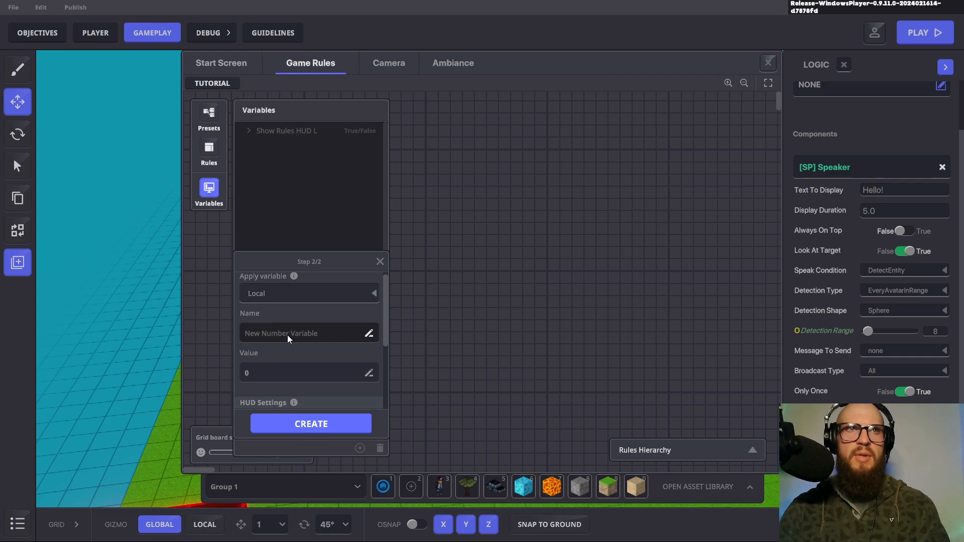
type("po")
key("BackSpace")
key("BackSpace")
type("POI")
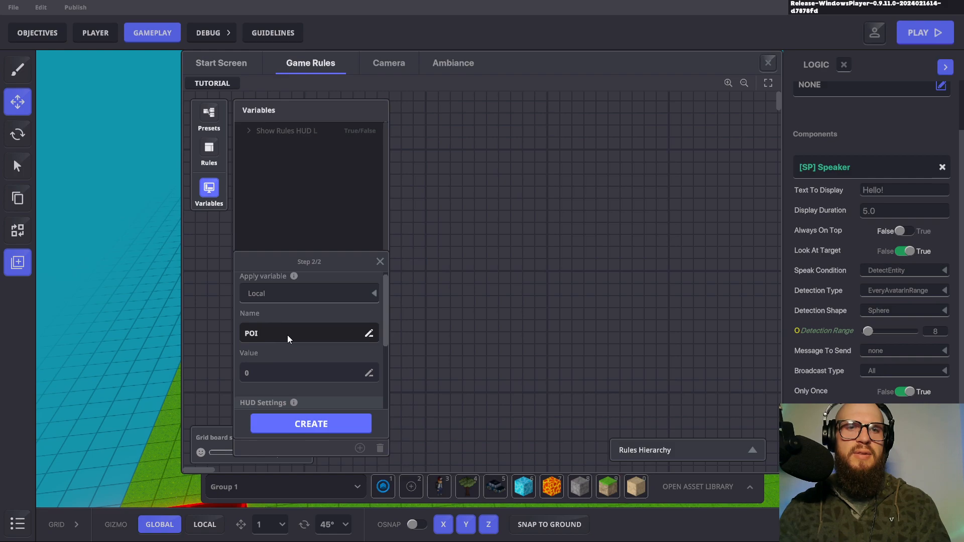
type(" THING")
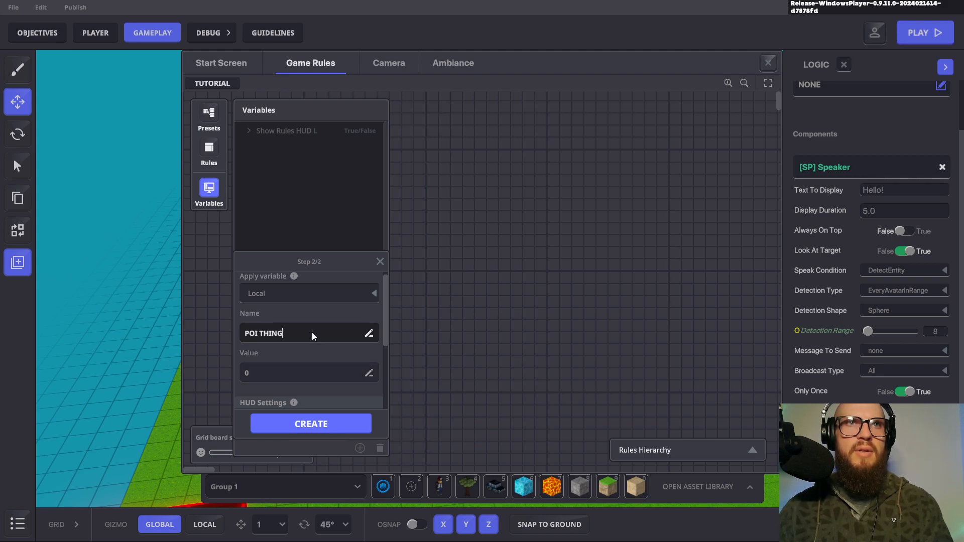
key("shift+Left")
key("BackSpace")
key("BackSpace")
key("BackSpace")
key("BackSpace")
key("BackSpace")
key("BackSpace")
key("BackSpace")
key("BackSpace")
key("BackSpace")
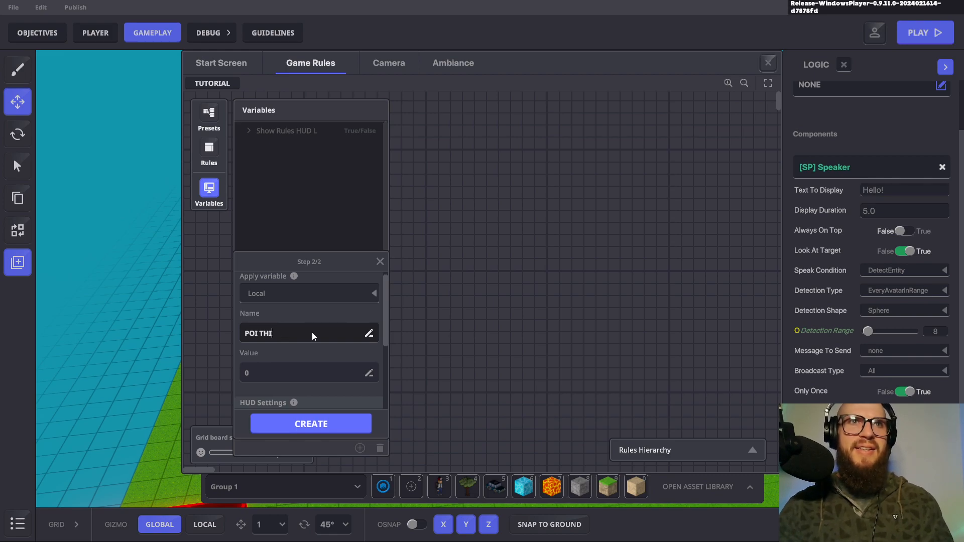
type("VAR.COL")
type("LECTIBLES")
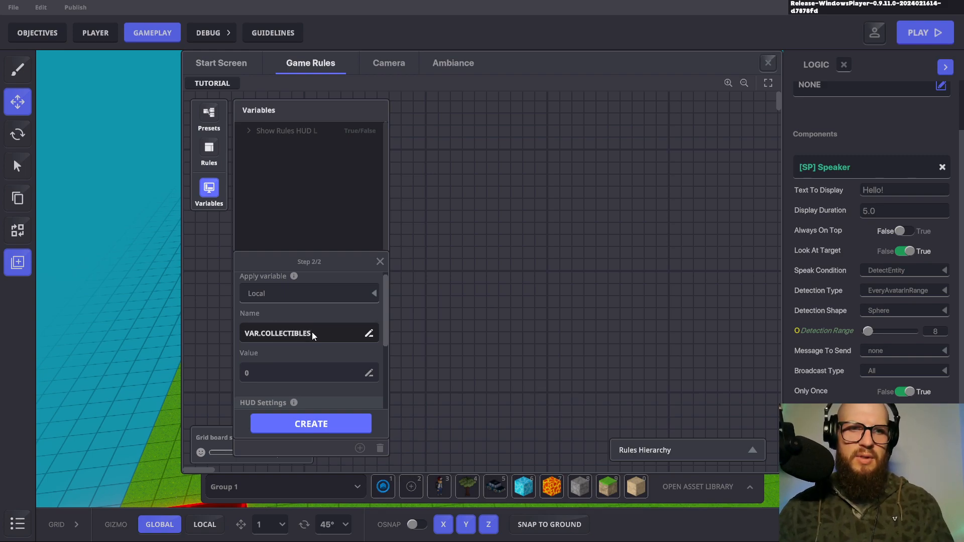
Step: Review the variable's value and HUD settings, and create it with value 0 and the default HUD options
left_click(346, 372)
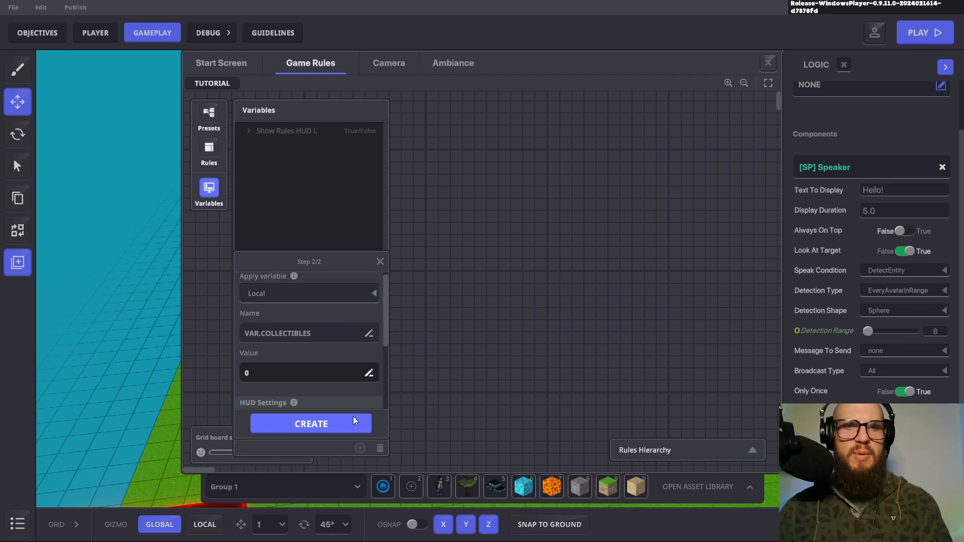
scroll(317, 371, "down", 2)
scroll(321, 376, "down", 5)
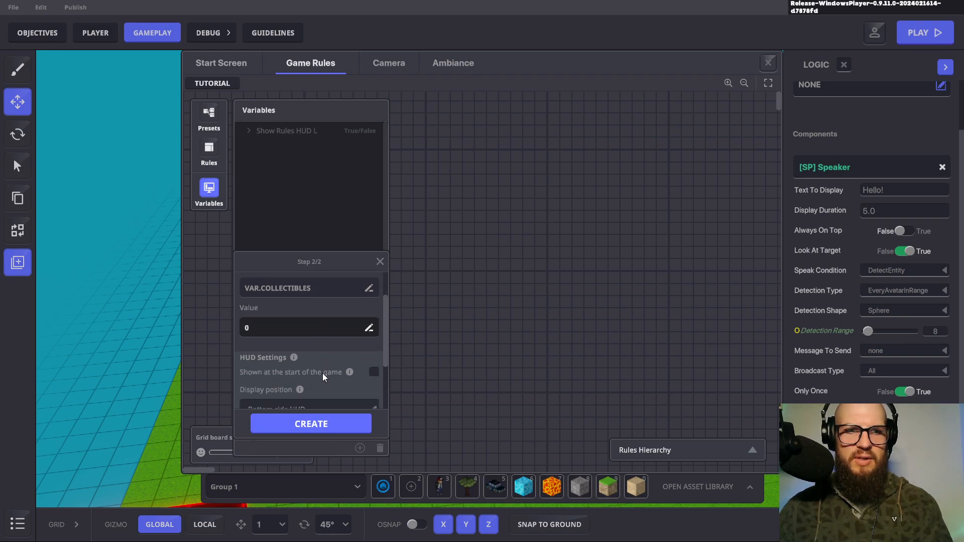
scroll(321, 376, "down", 2)
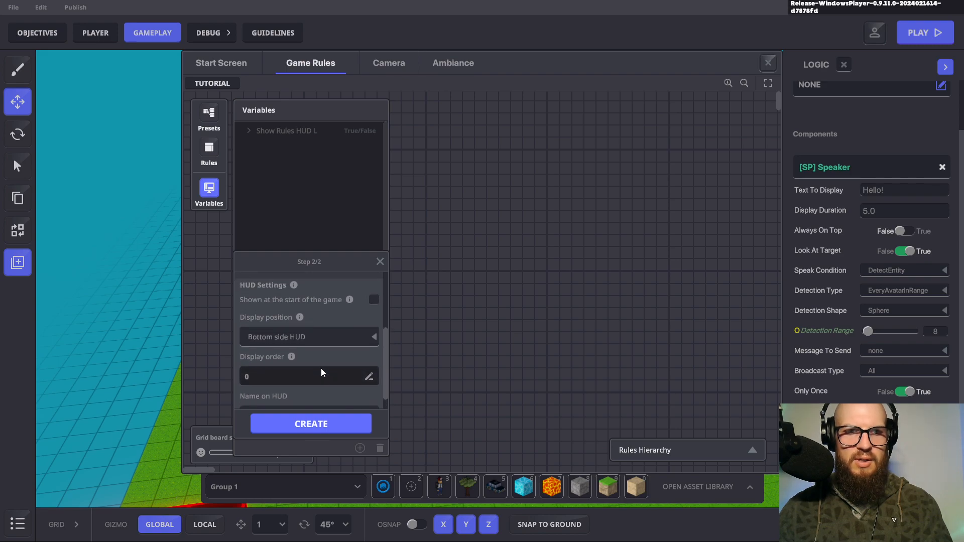
scroll(321, 370, "down", 2)
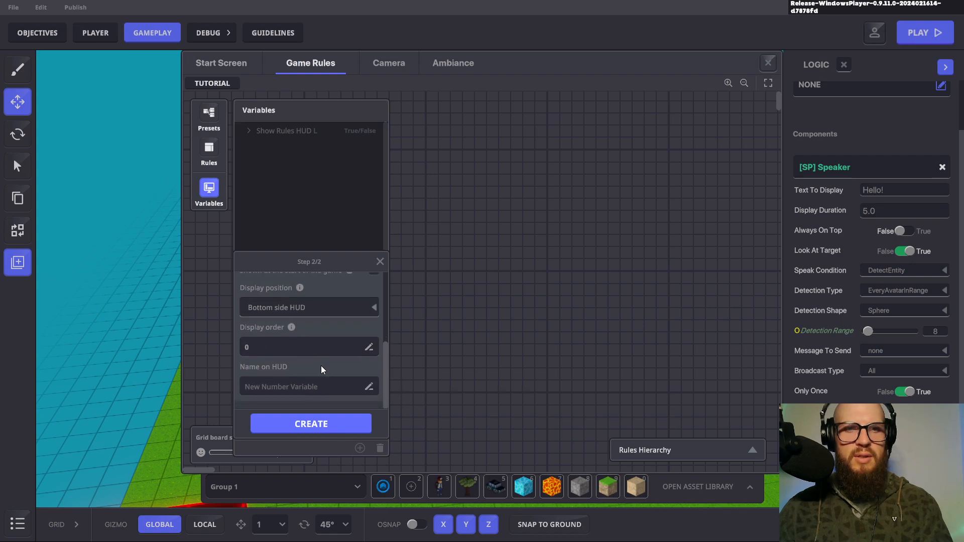
left_click(316, 425)
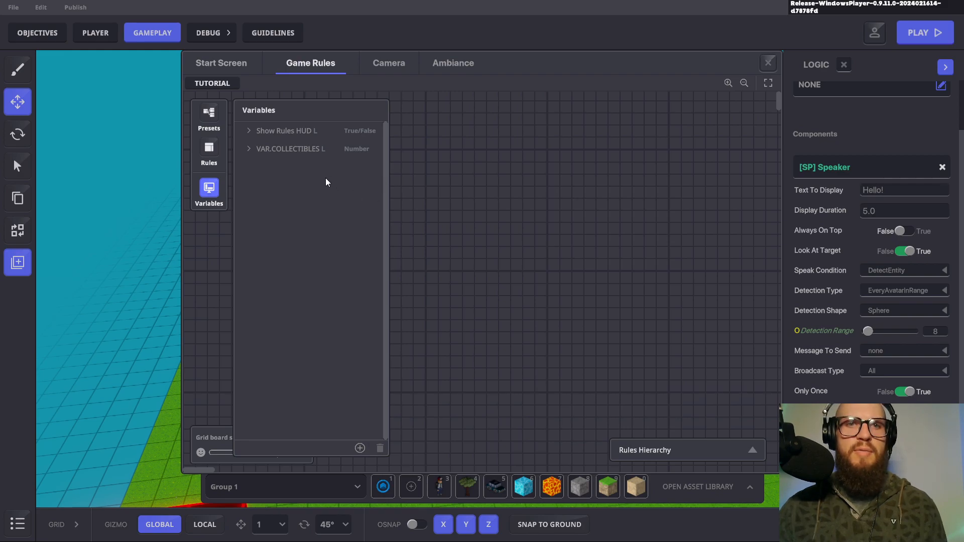
Step: Review the value and Heads-Up Display settings of the VAR.COLLECTIBLES variable, then collapse them
left_click(249, 148)
scroll(309, 269, "down", 1)
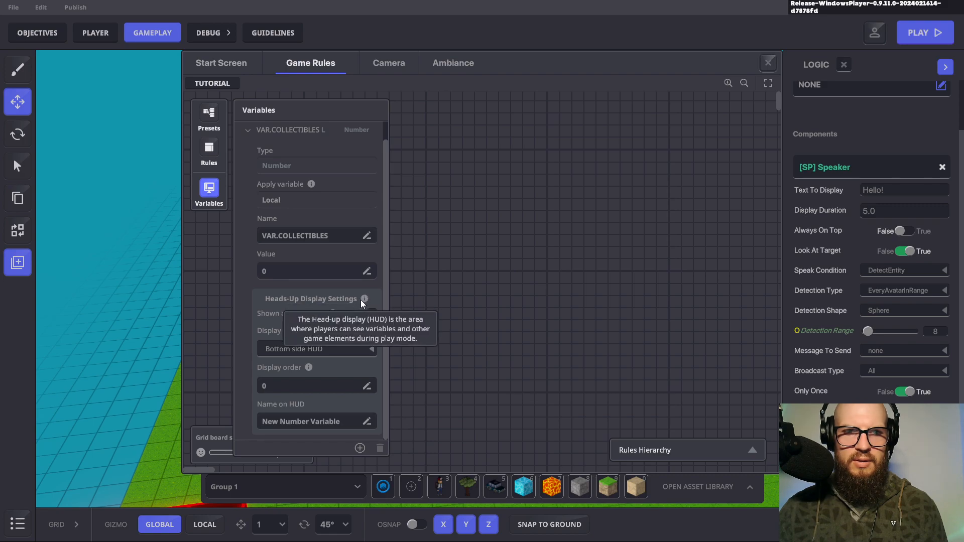
scroll(354, 303, "up", 1)
scroll(354, 303, "down", 1)
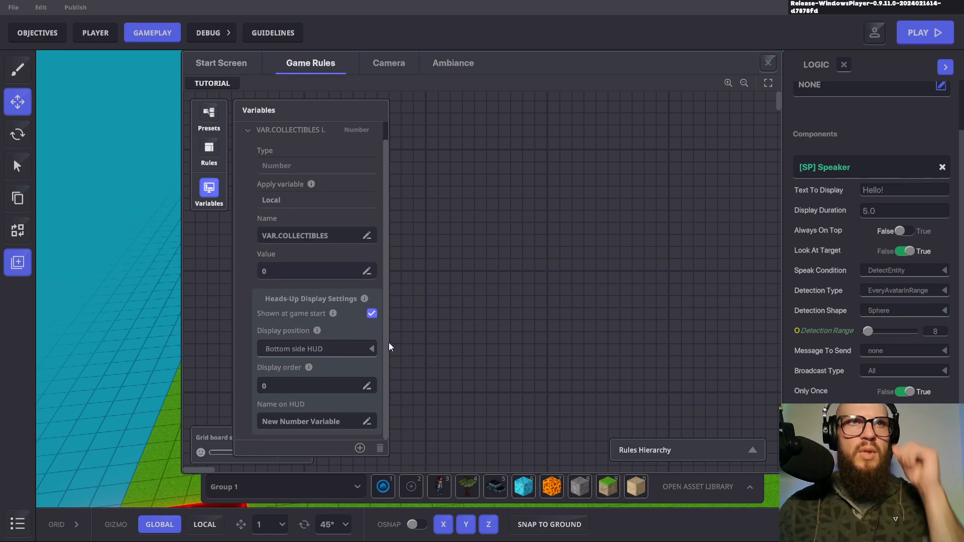
left_click(248, 130)
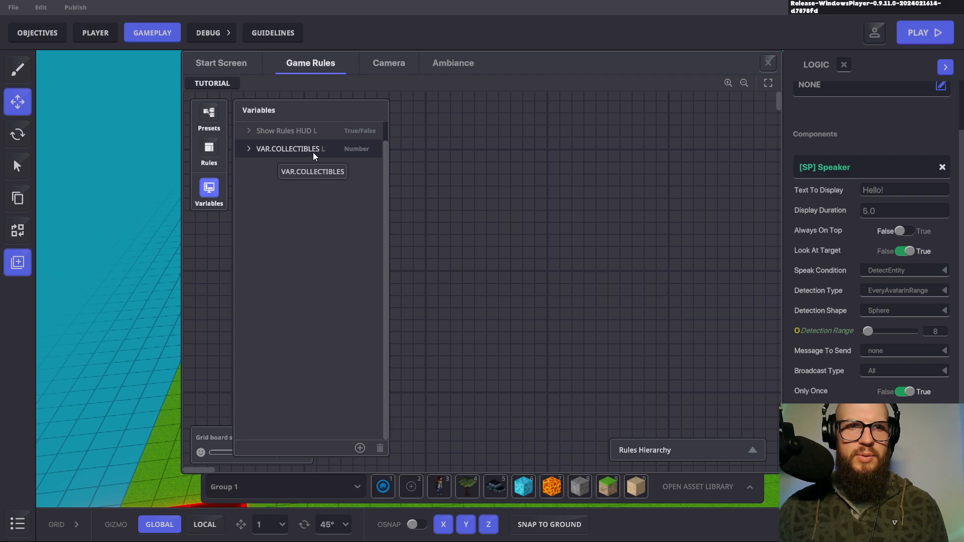
Step: Look through the available rules in the Math and Change variable values categories
left_click(203, 153)
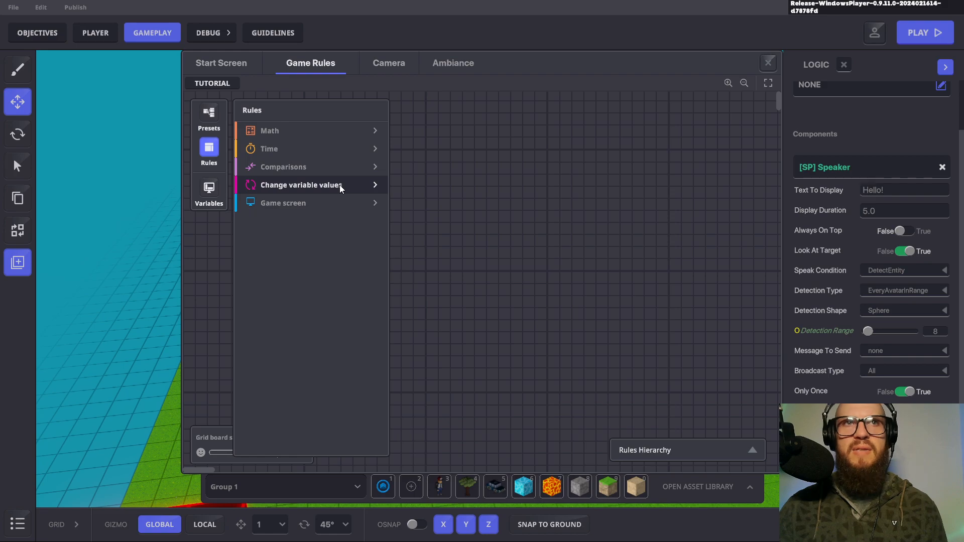
left_click(281, 129)
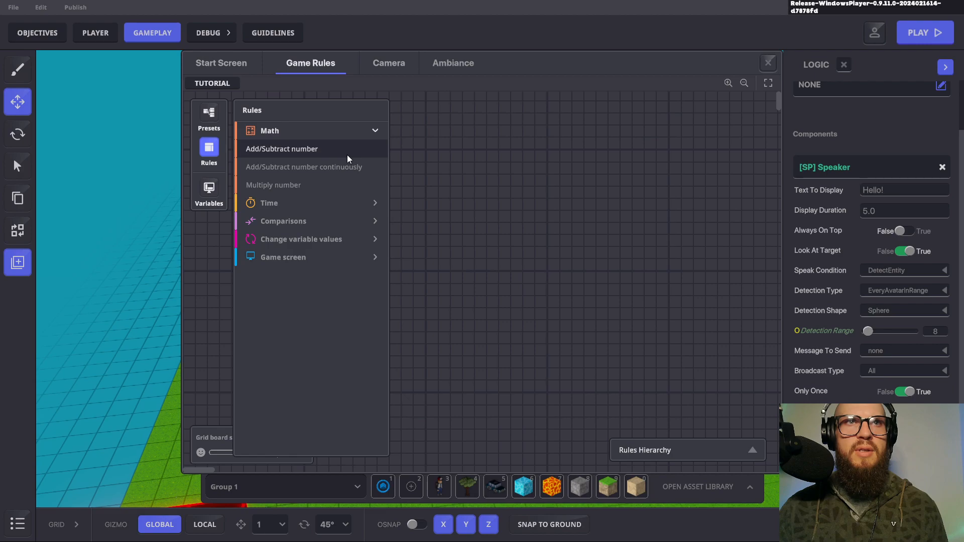
left_click(337, 239)
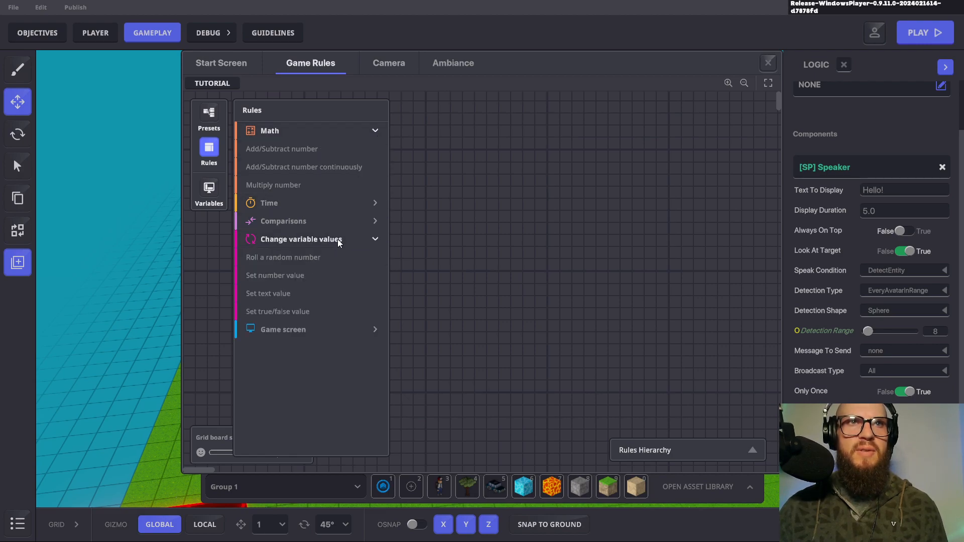
left_click(364, 130)
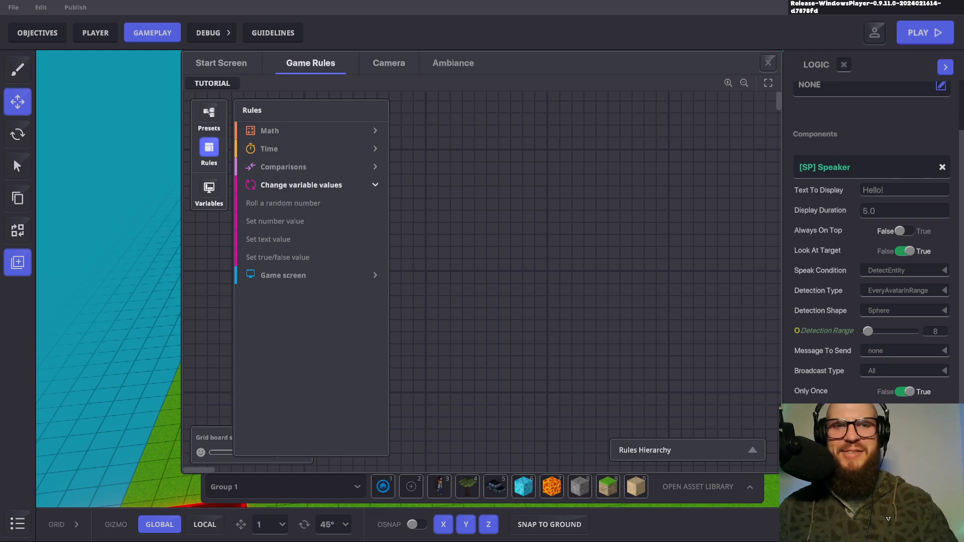
key("super+Tab")
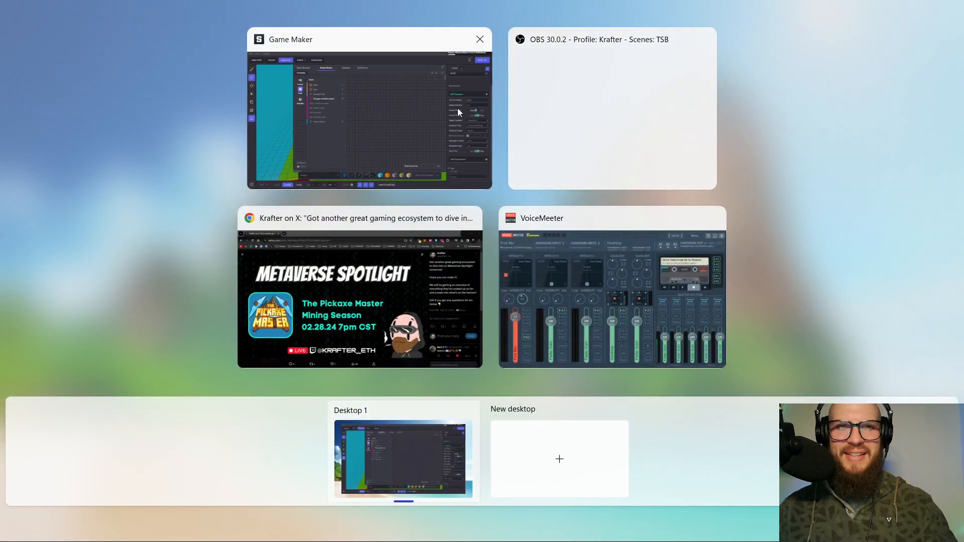
left_click(437, 94)
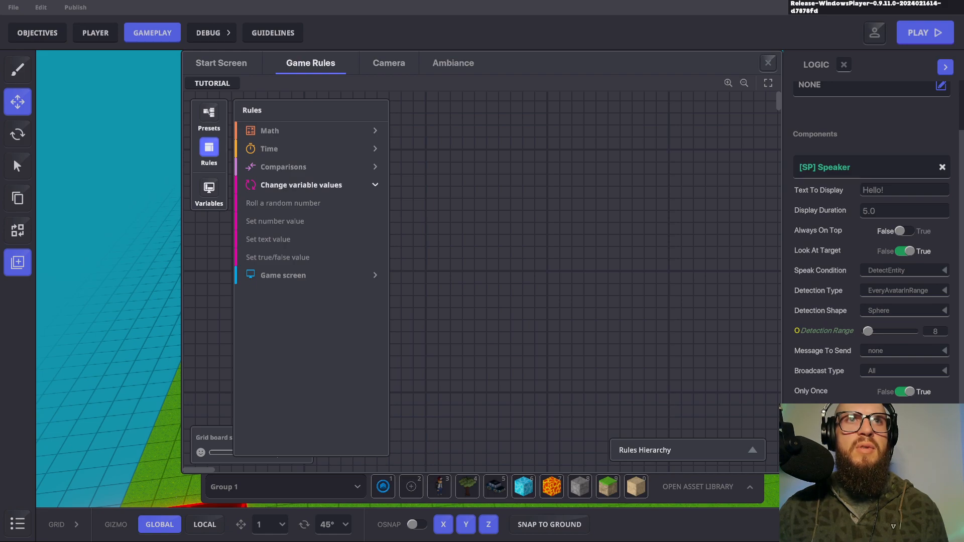
Step: Add an Add/Subtract number rule to the grid board and move its ruleset up into full view
left_click(276, 130)
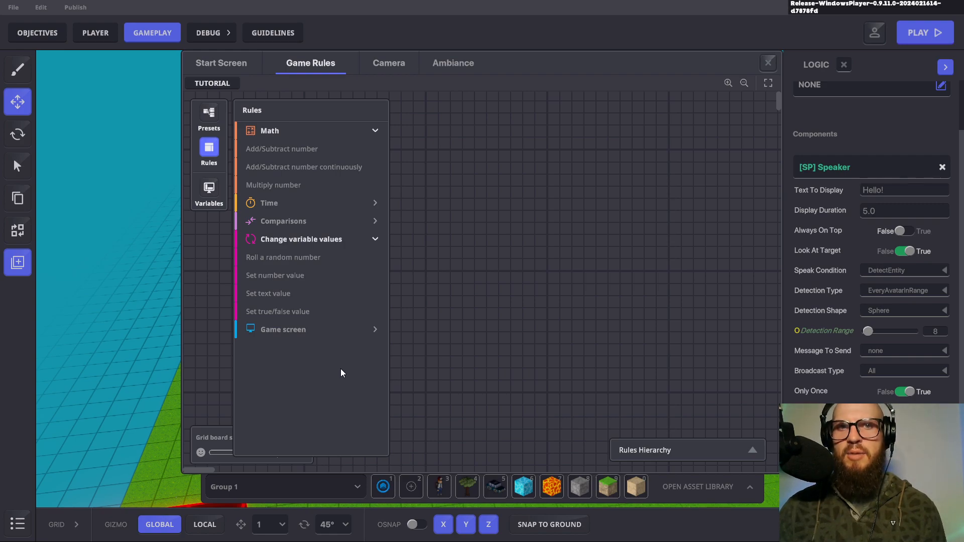
left_click(287, 149)
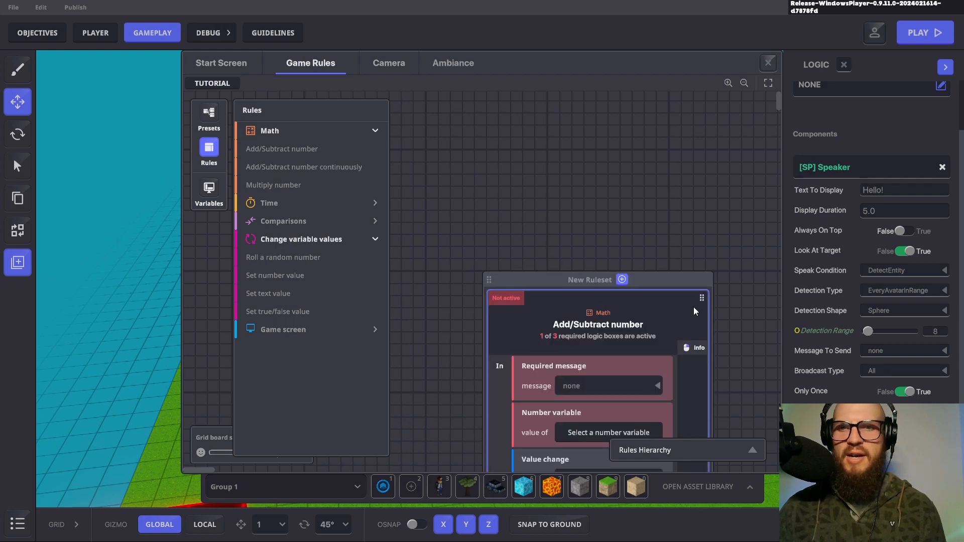
left_click_drag(659, 282, 591, 118)
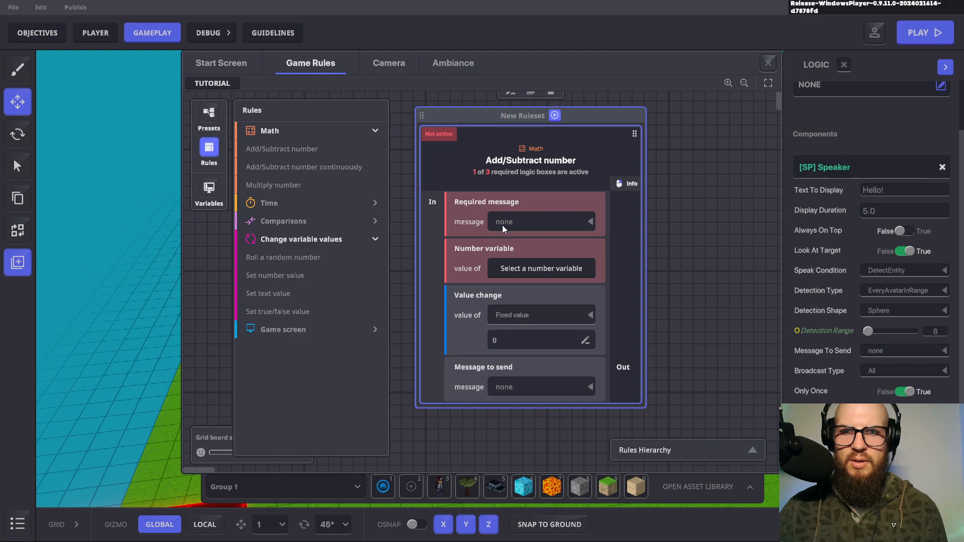
Step: Add a new message named POI as the required message of the Add/Subtract number rule
scroll(571, 323, "down", 2)
scroll(571, 322, "up", 1)
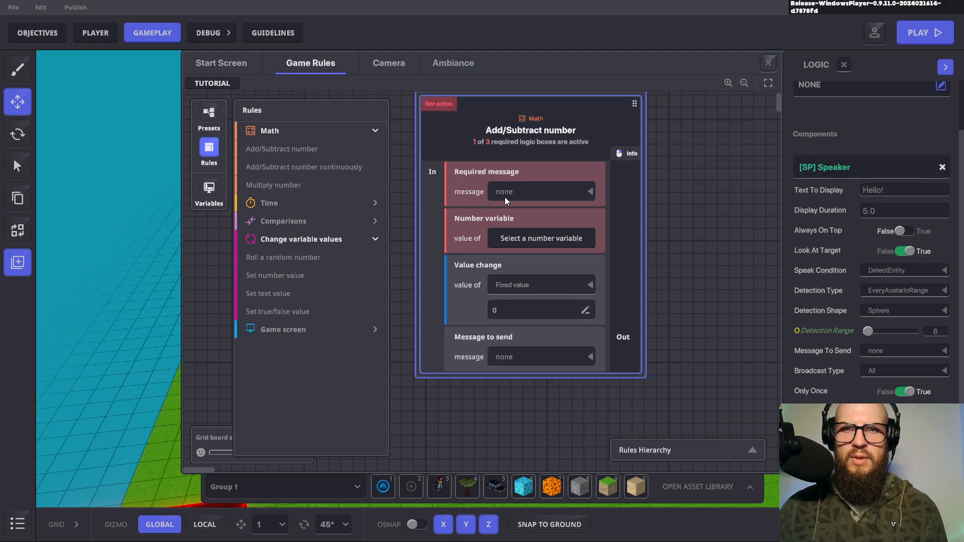
left_click(591, 191)
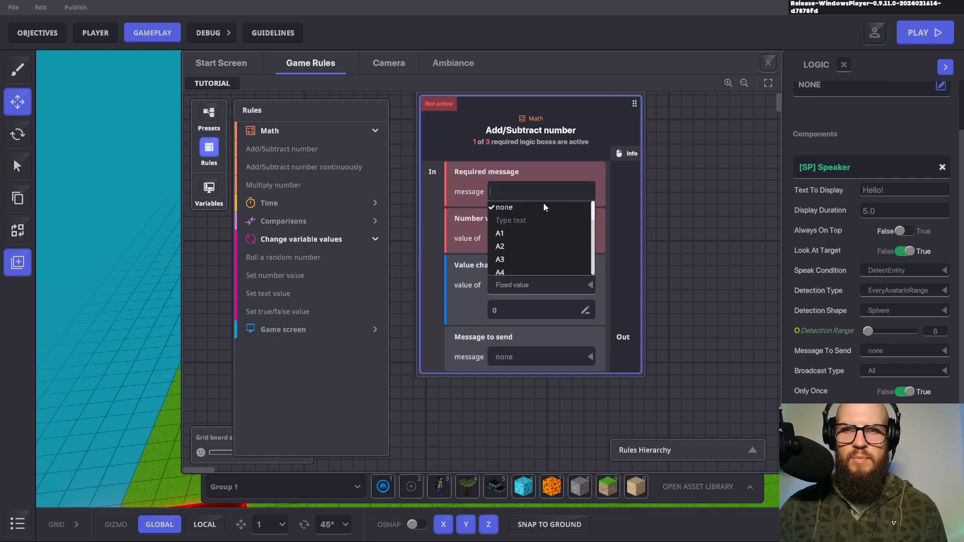
type("P")
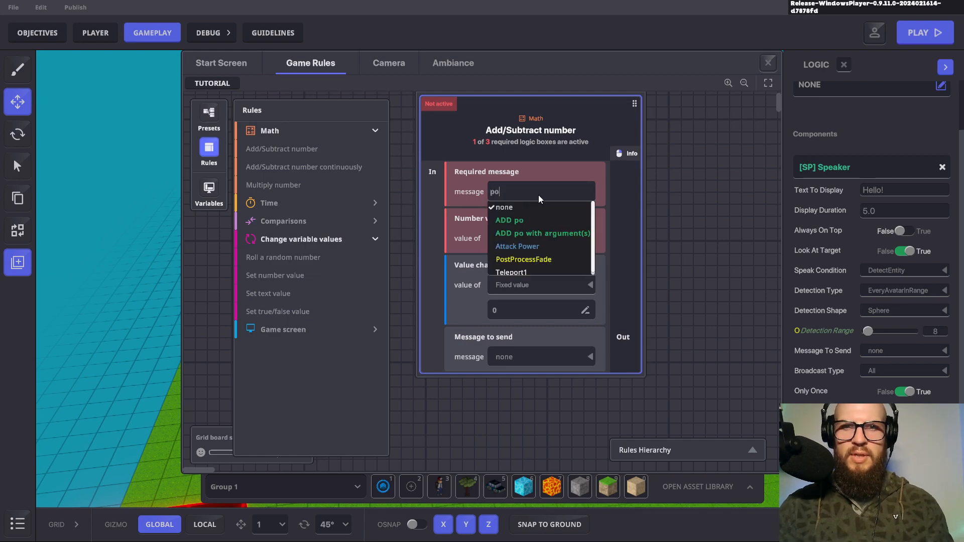
type("OI")
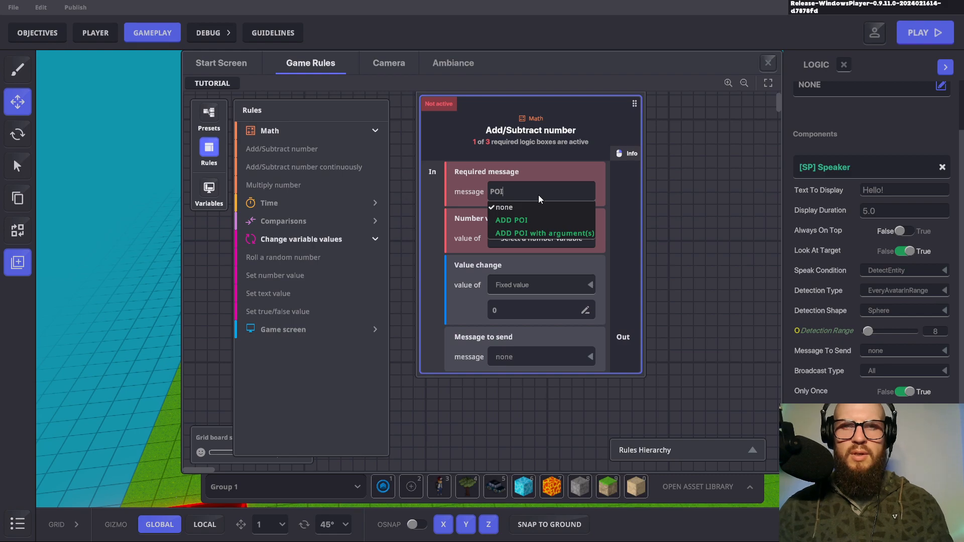
left_click(602, 193)
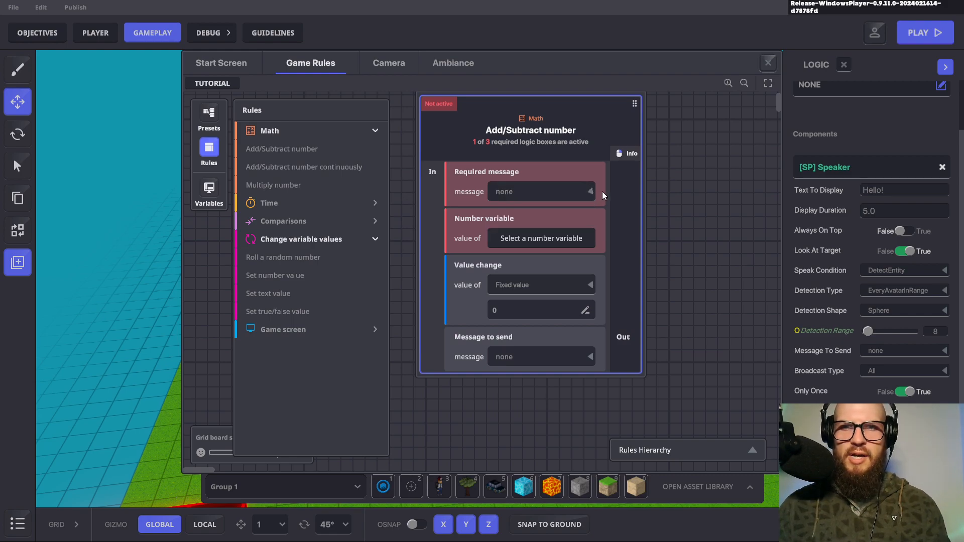
left_click(545, 198)
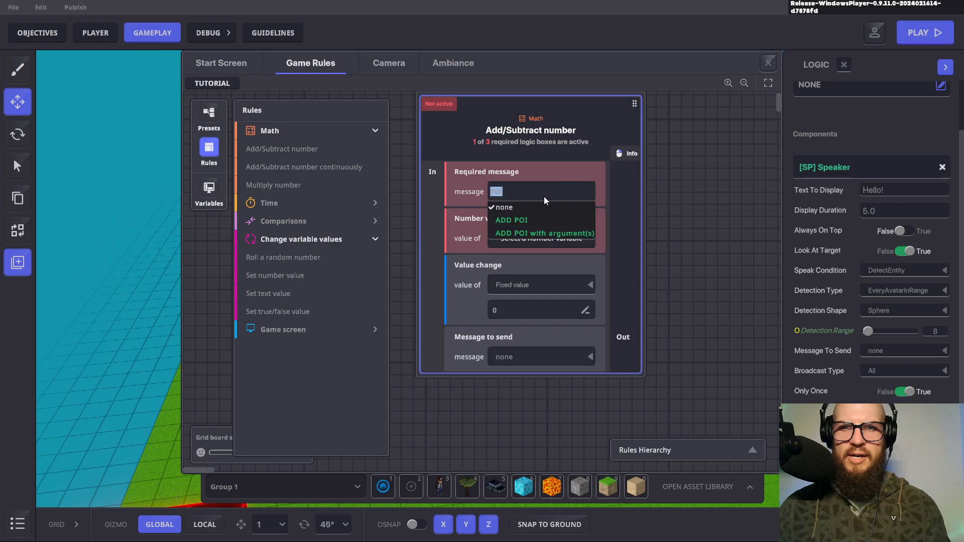
left_click(522, 221)
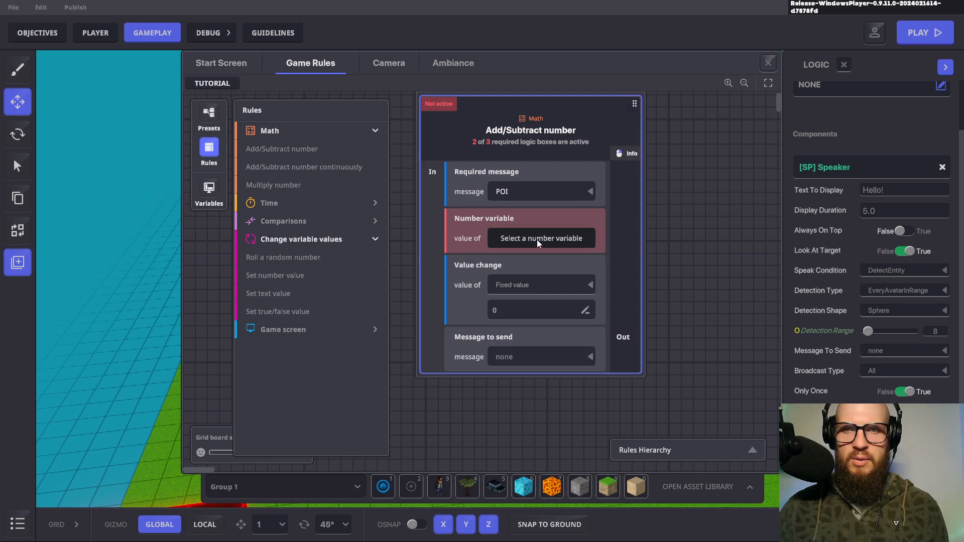
Step: Assign VAR.COLLECTIBLES as the rule's number variable and set the value change to a fixed value of 1
left_click(552, 239)
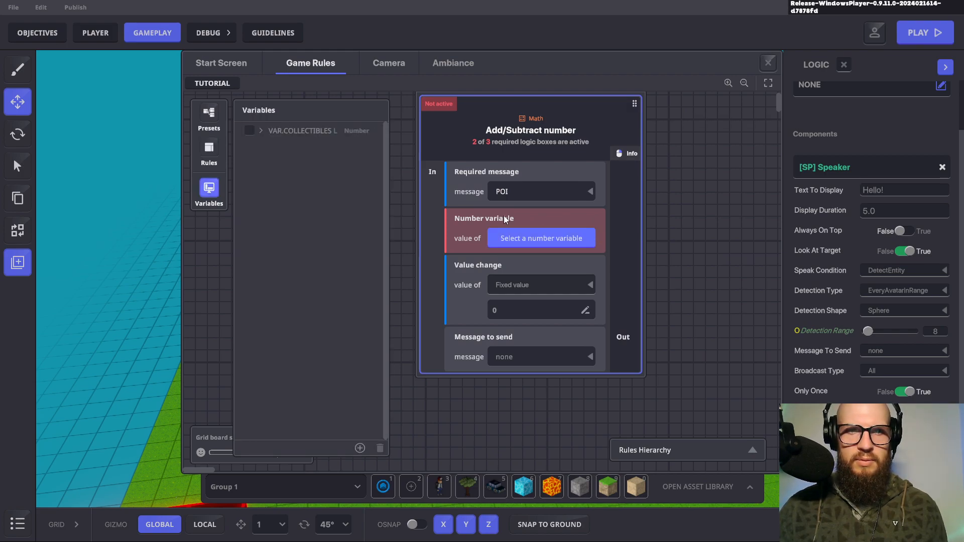
left_click(251, 131)
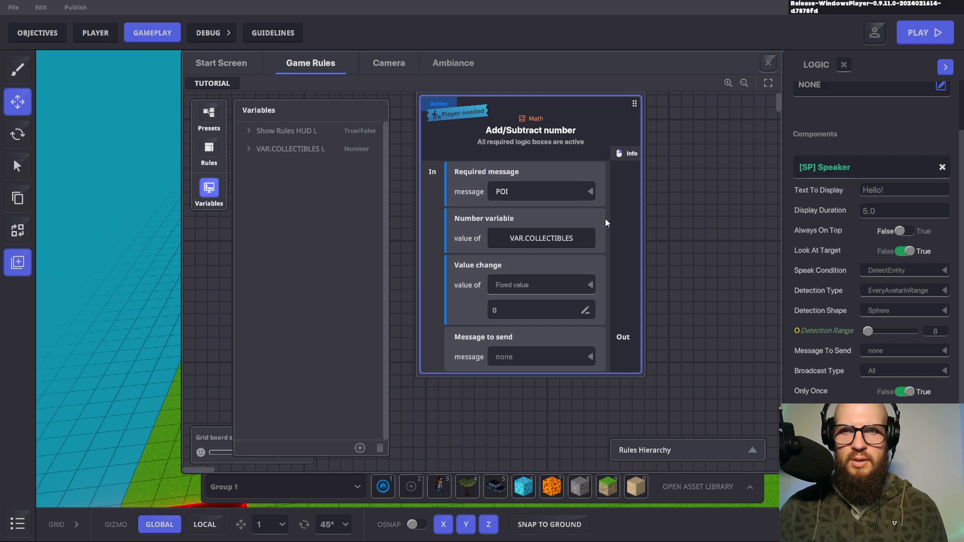
scroll(605, 221, "down", 1)
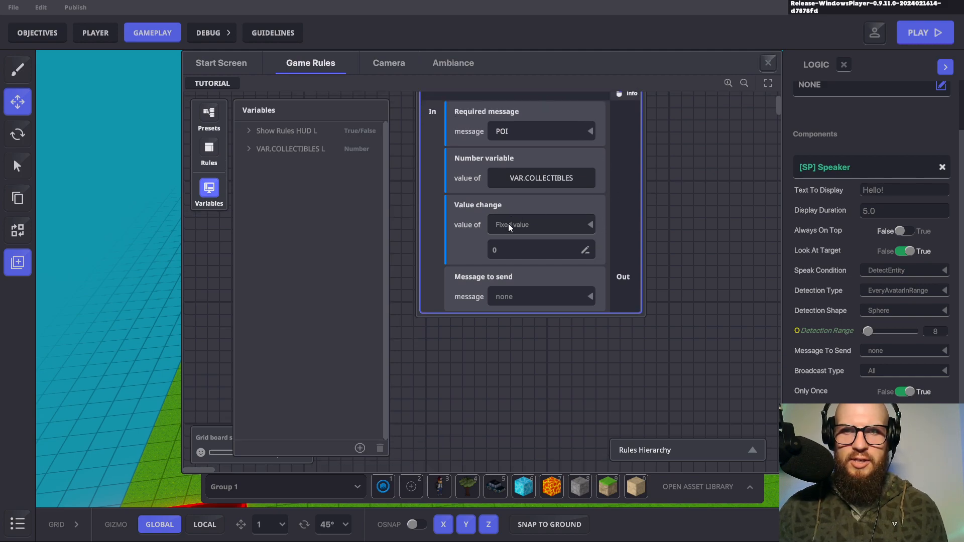
left_click(545, 225)
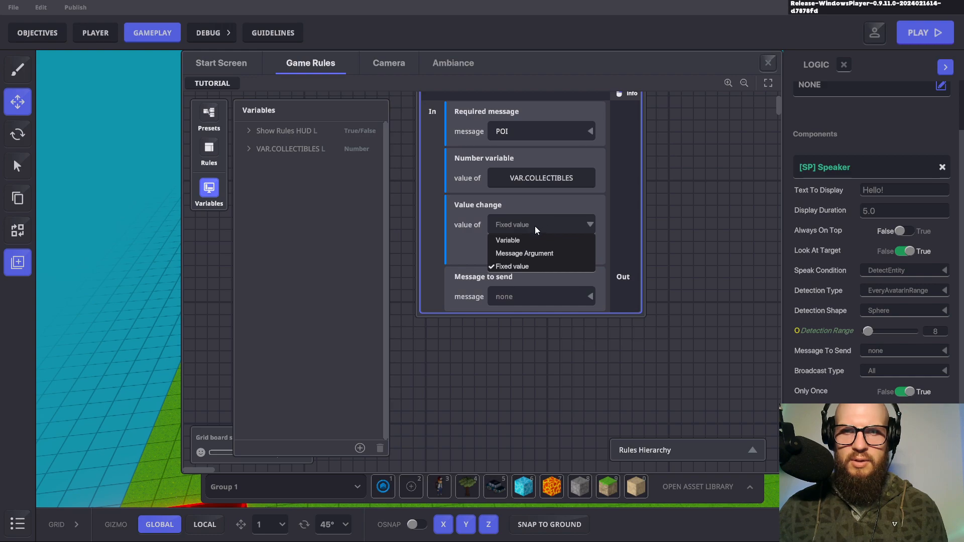
left_click(535, 227)
left_click(517, 250)
type("1")
scroll(611, 250, "up", 2)
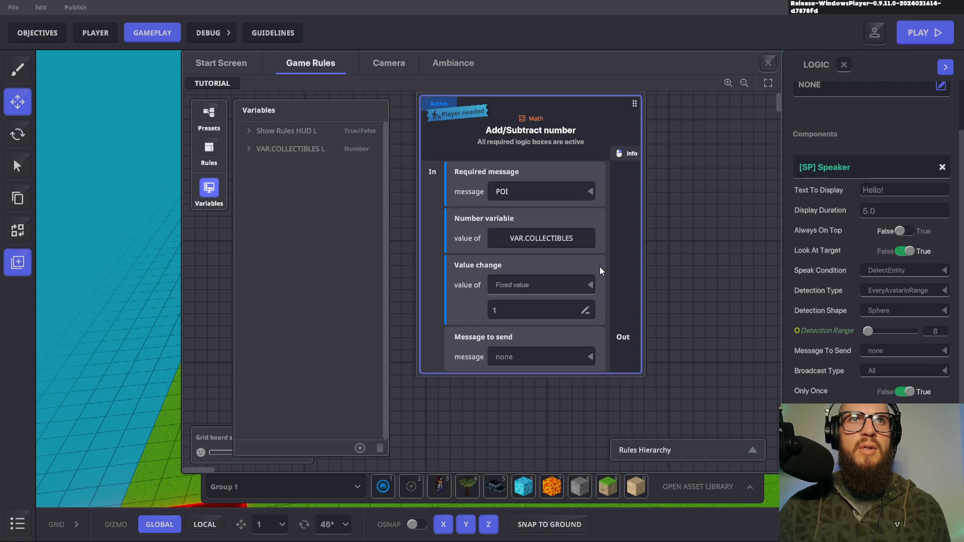
scroll(603, 244, "down", 1)
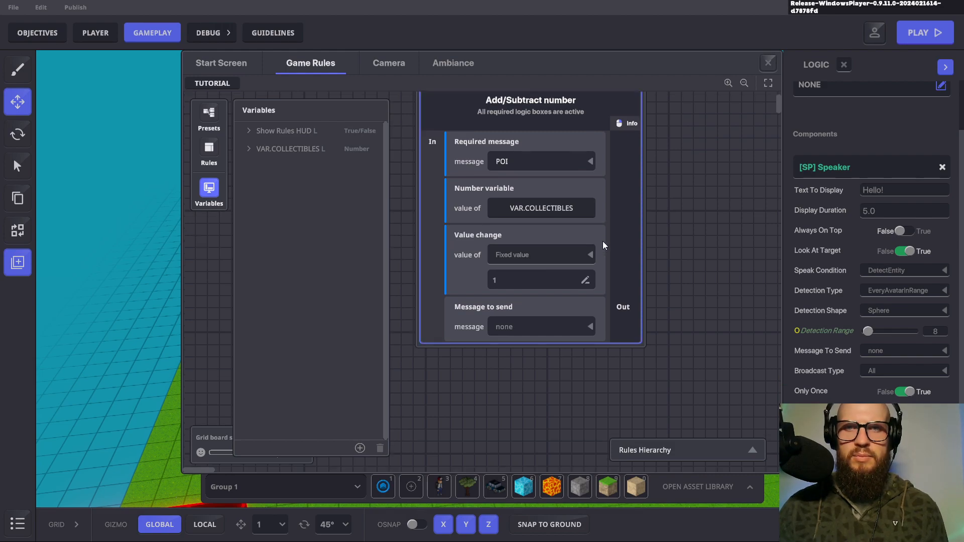
scroll(603, 244, "up", 2)
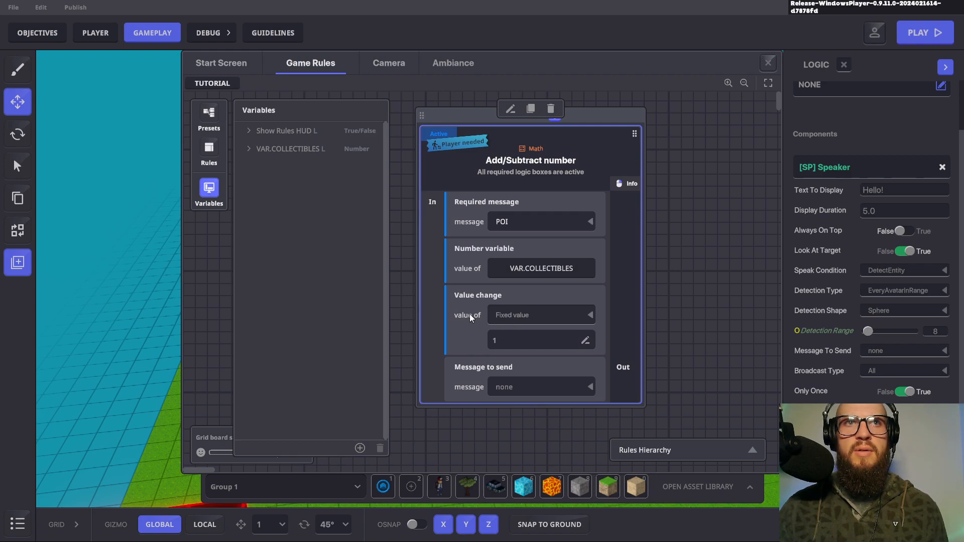
scroll(469, 312, "down", 1)
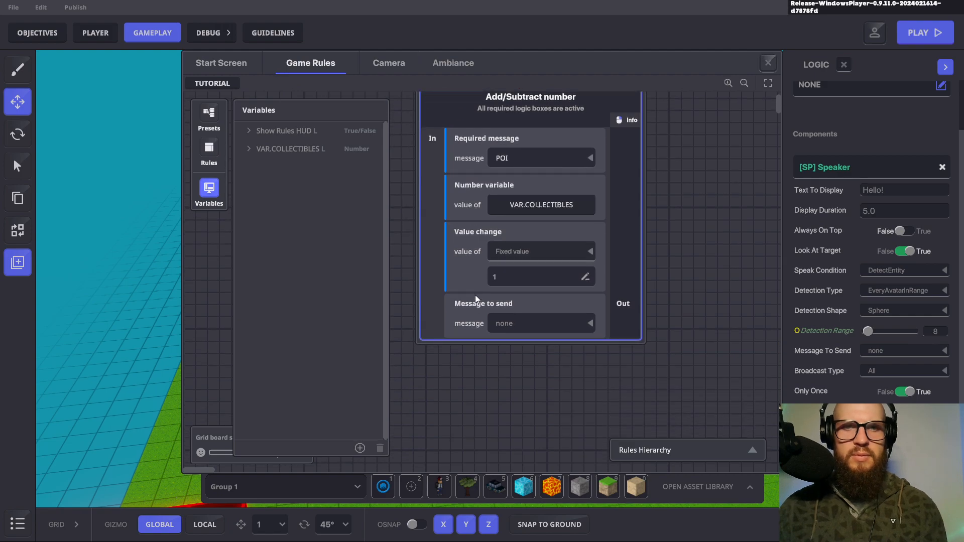
scroll(628, 191, "up", 1)
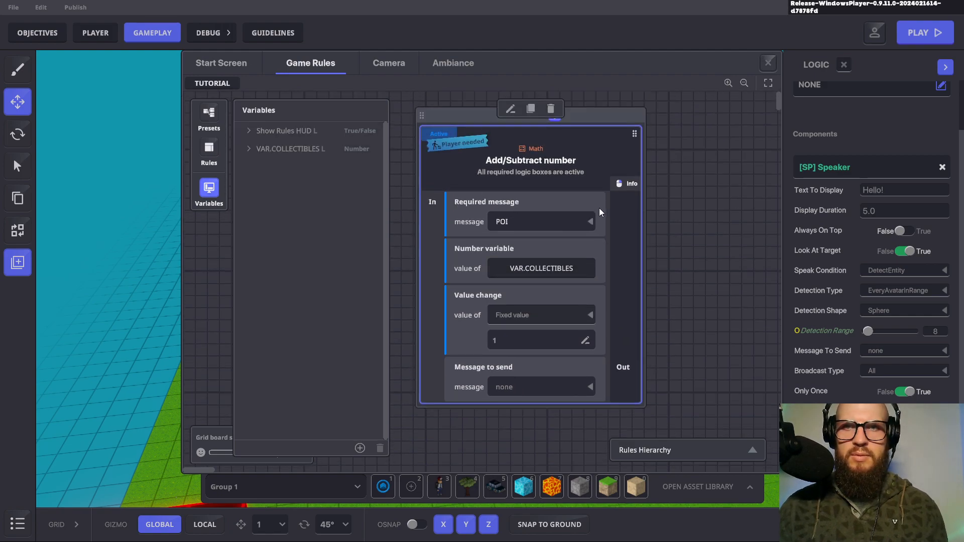
Step: Close the gameplay settings and save the experience, confirming the save on version 0.9.11
left_click(769, 62)
key("ctrl+s")
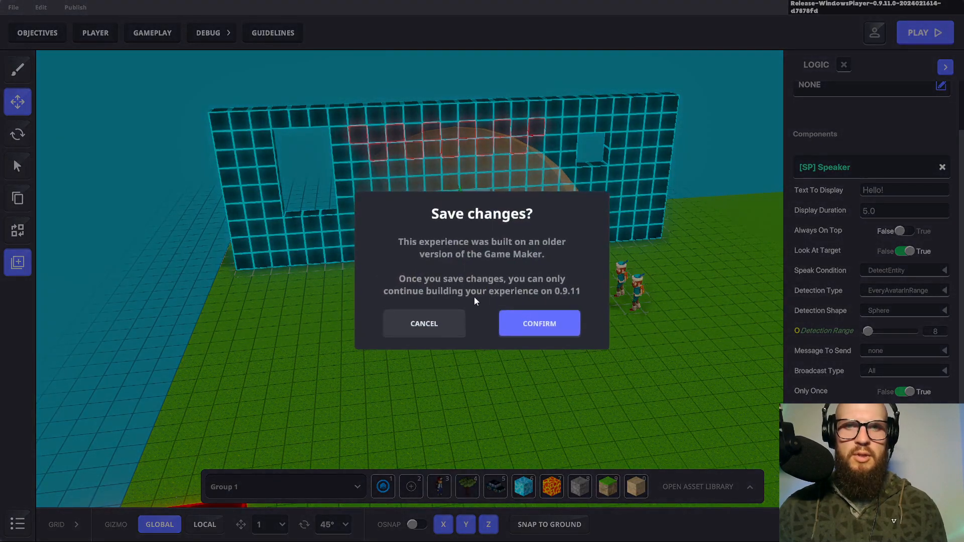
left_click(552, 323)
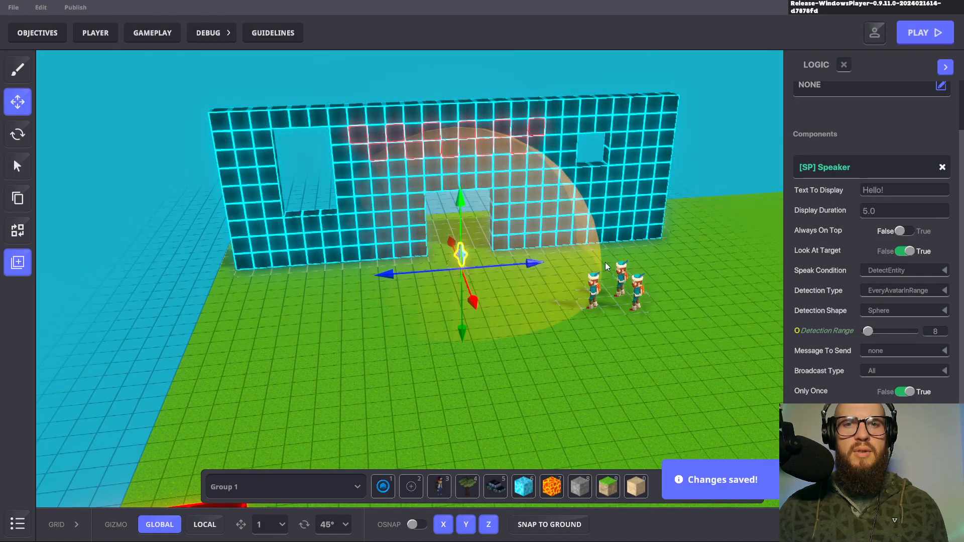
Step: Reopen the Game Rules and add a new message named MSG.CHECK.NUM as the Add/Subtract number rule's required message
left_click(153, 34)
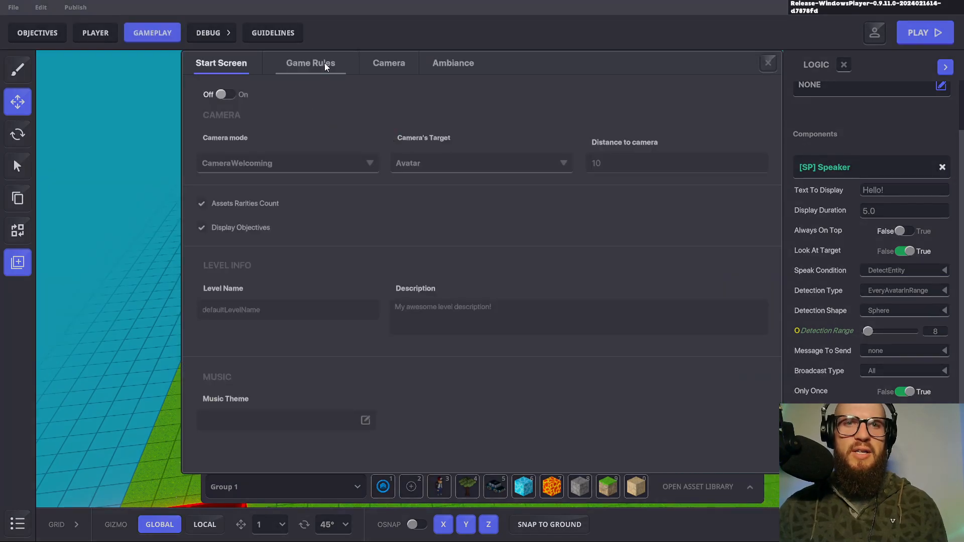
left_click(324, 64)
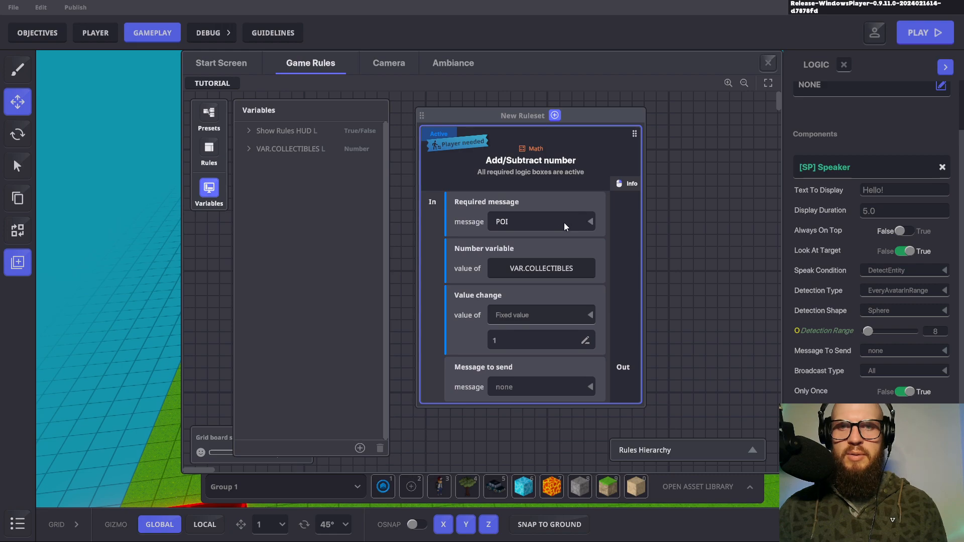
left_click(593, 222)
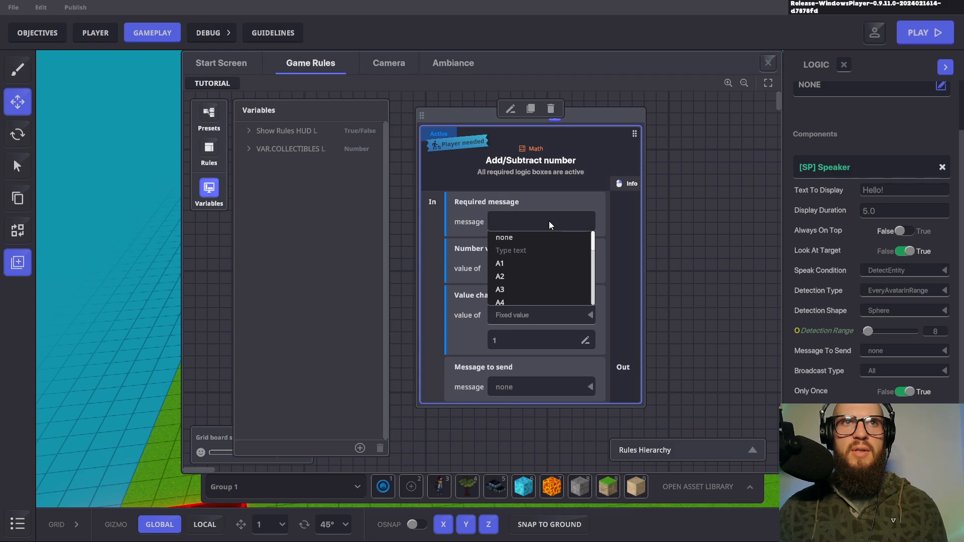
type("MSG")
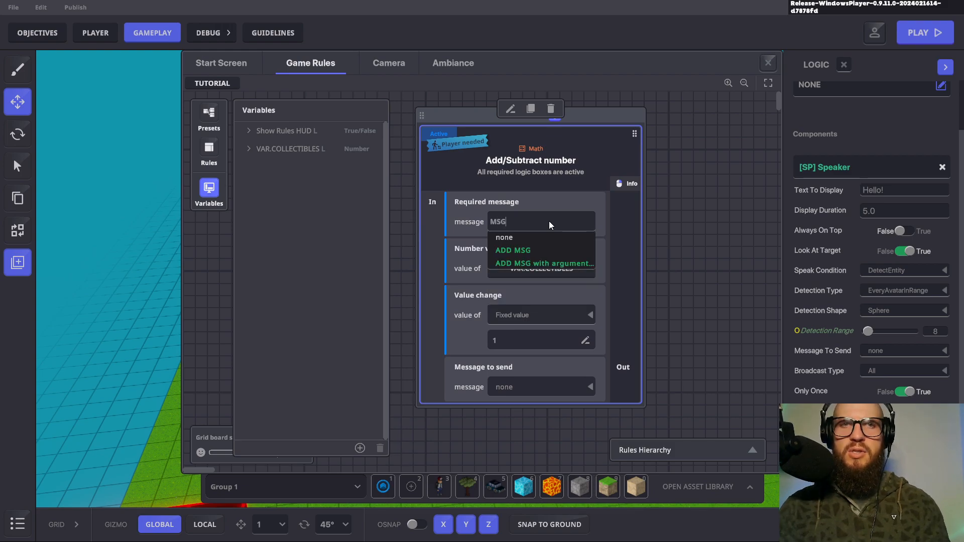
type(".CHECK")
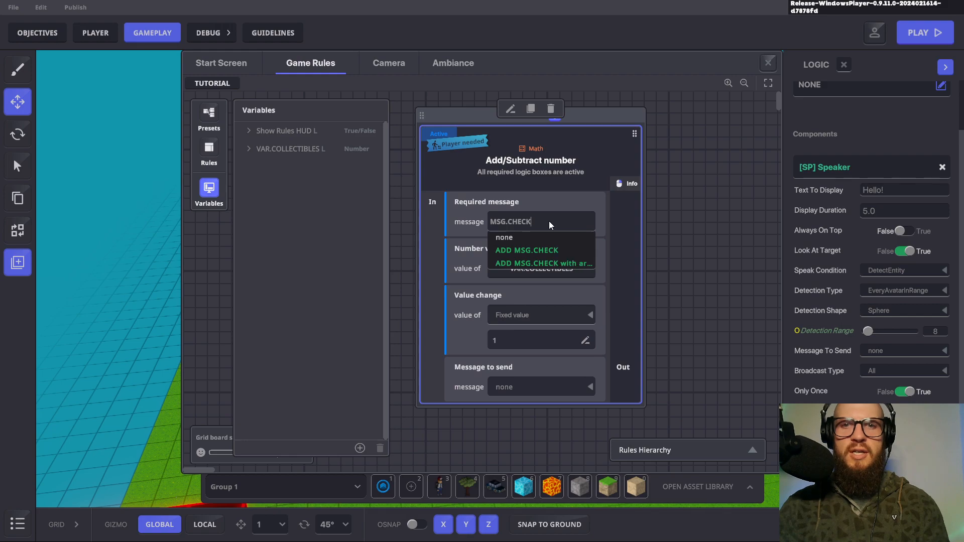
type(".NUM")
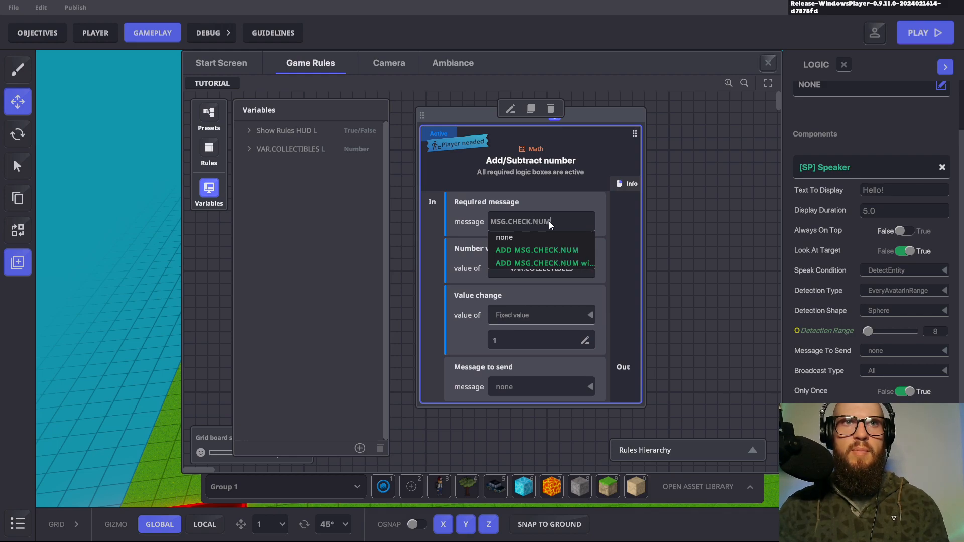
key("Return")
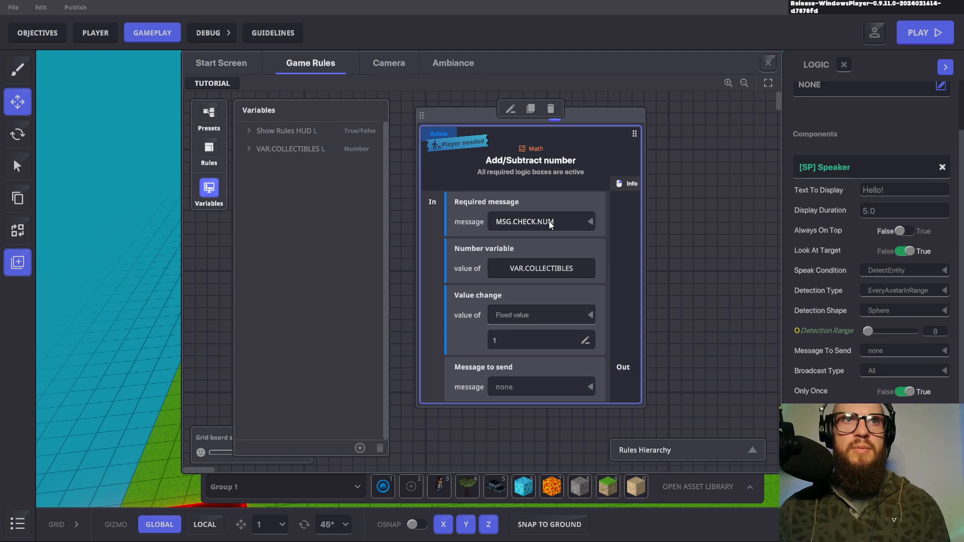
Step: Set the required message of the Add/Subtract number rule back to the existing POI message
left_click(587, 222)
type("POI")
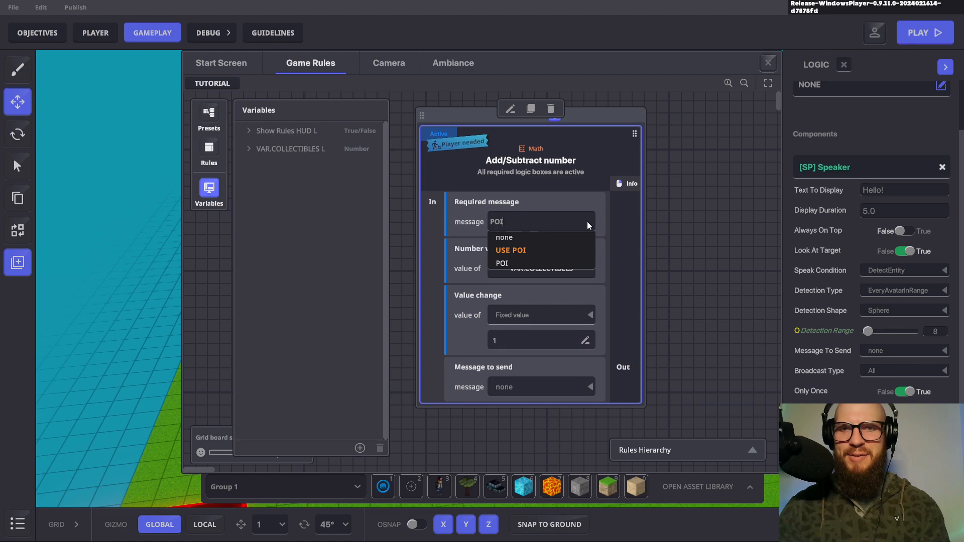
left_click(529, 250)
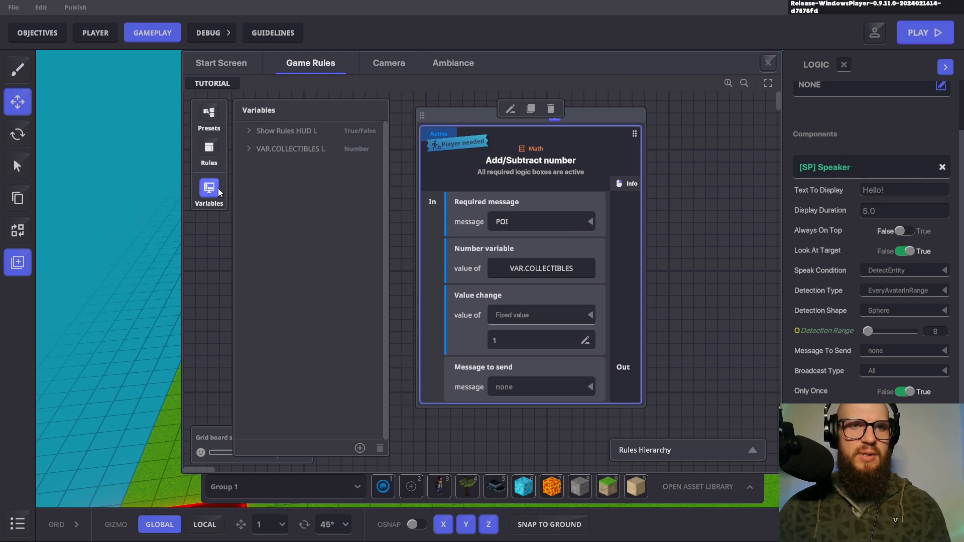
Step: Add a Compare numbers rule from the Comparisons category and place its ruleset beside the Add/Subtract number rule
left_click(209, 151)
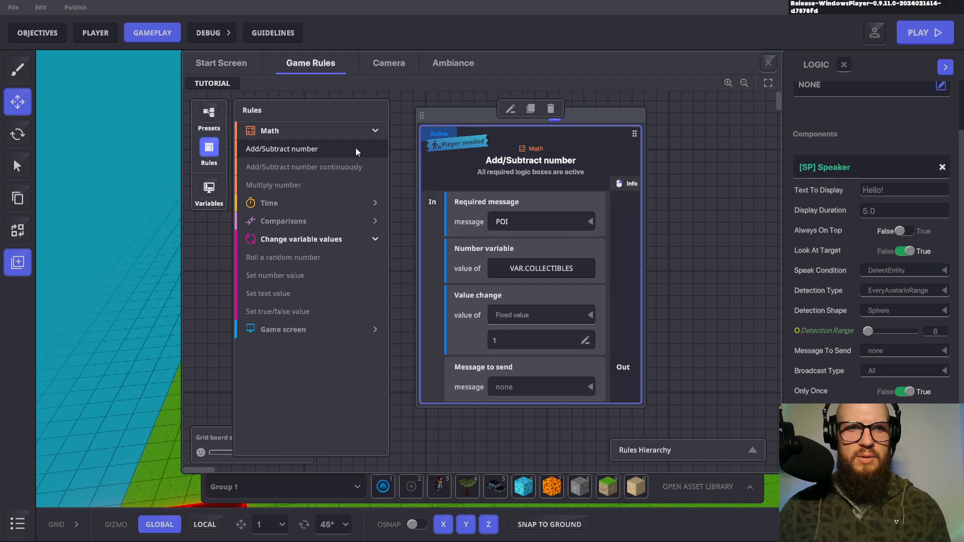
left_click(341, 223)
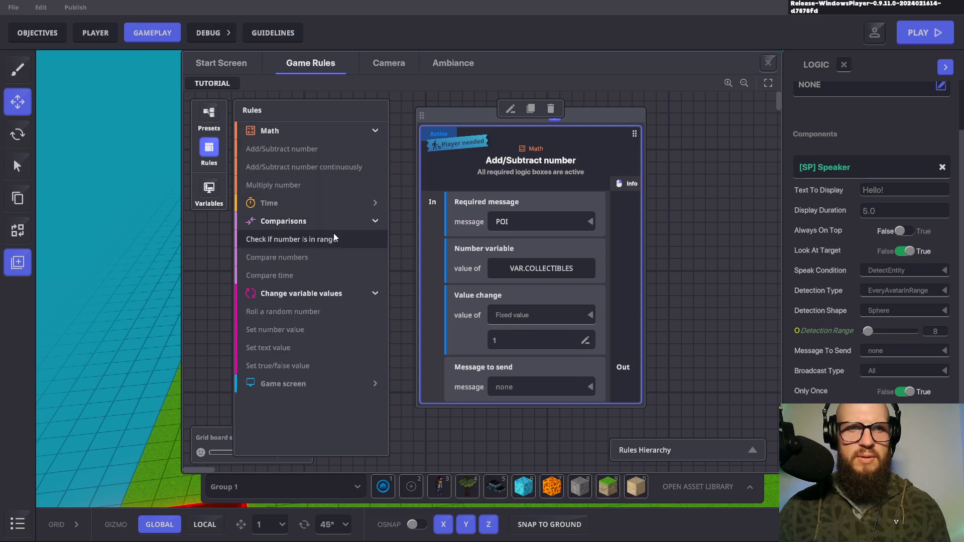
left_click(313, 258)
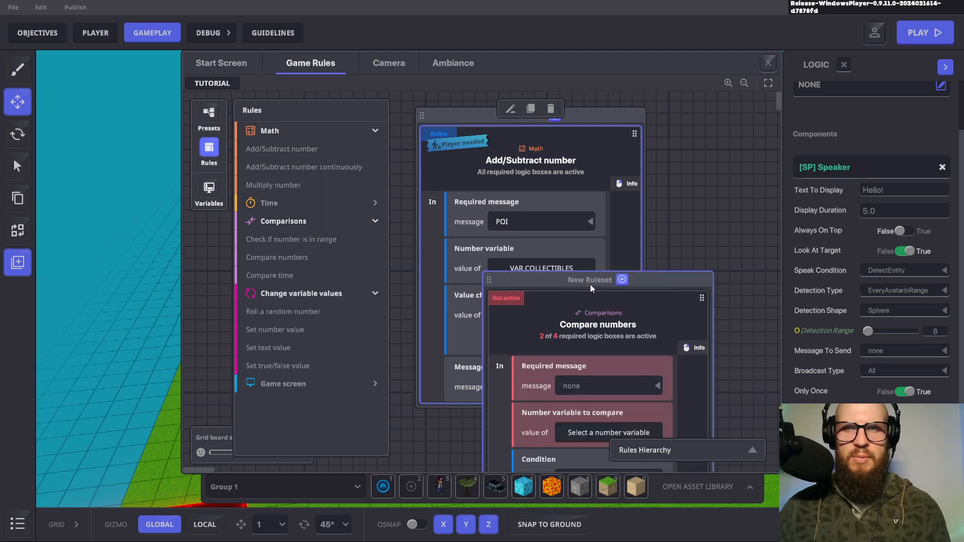
left_click_drag(653, 280, 815, 112)
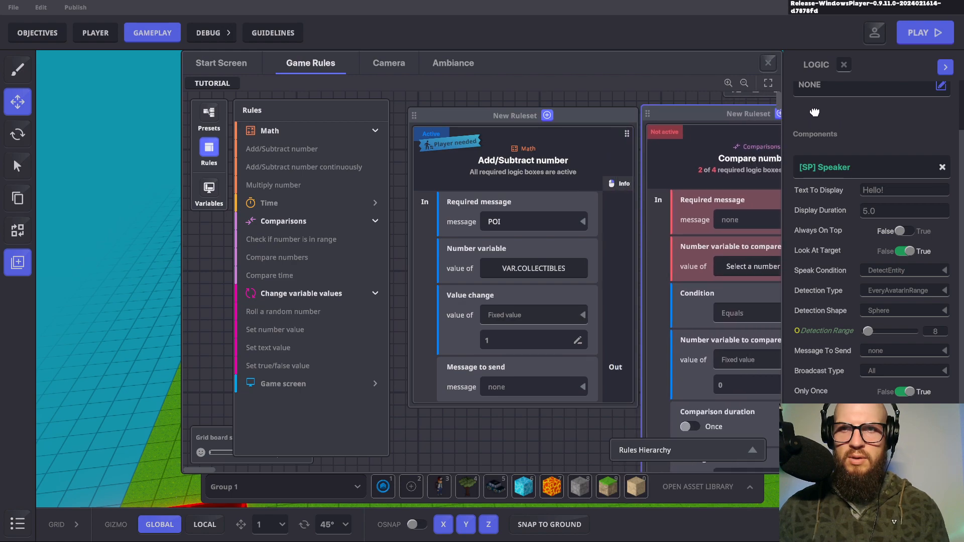
left_click(546, 245)
left_click_drag(643, 241, 510, 245)
left_click_drag(685, 227, 614, 154)
left_click_drag(616, 186, 669, 220)
Step: Set the Compare numbers rule's required message to MSG.CHECK.NUM and its number variable to compare to VAR.COLLECTIBLES
left_click(589, 189)
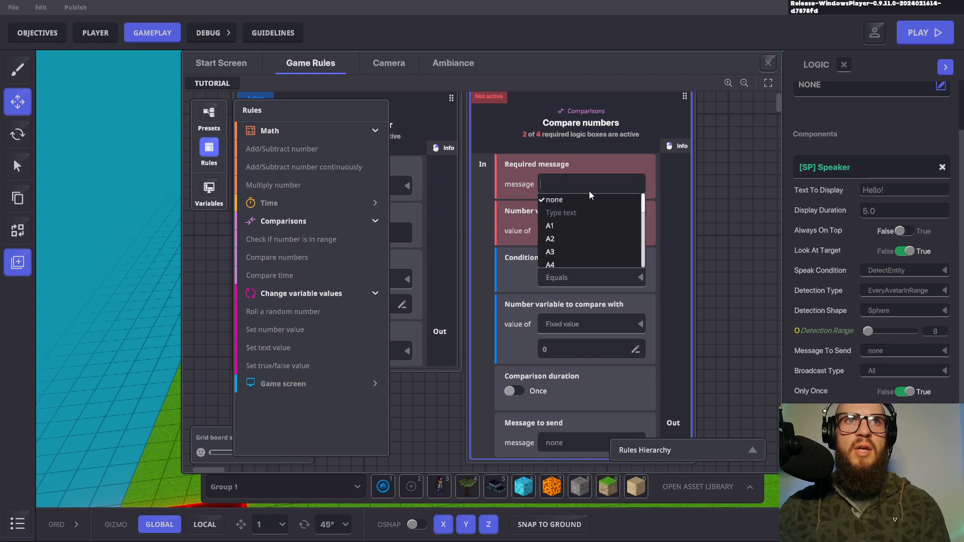
type("MSG.CHECK")
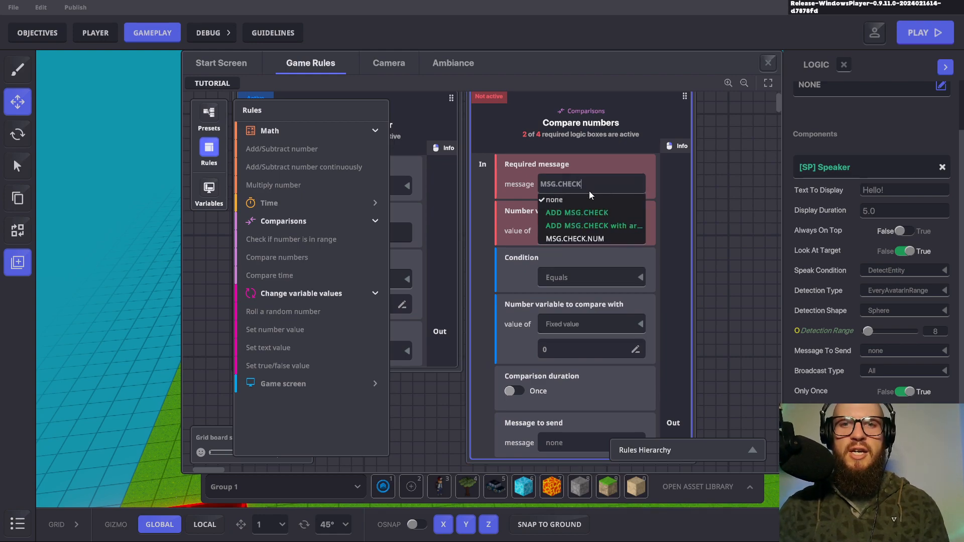
type(".NUM")
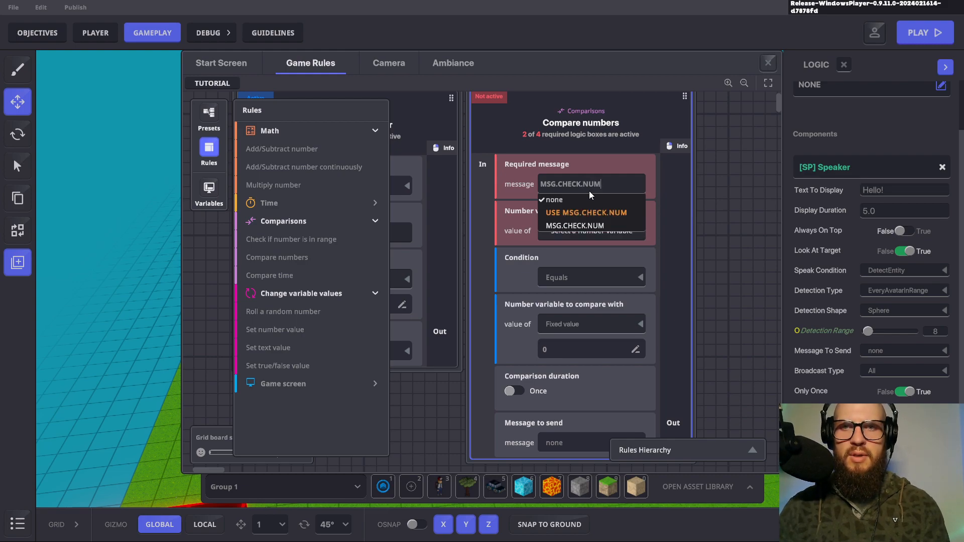
left_click(595, 214)
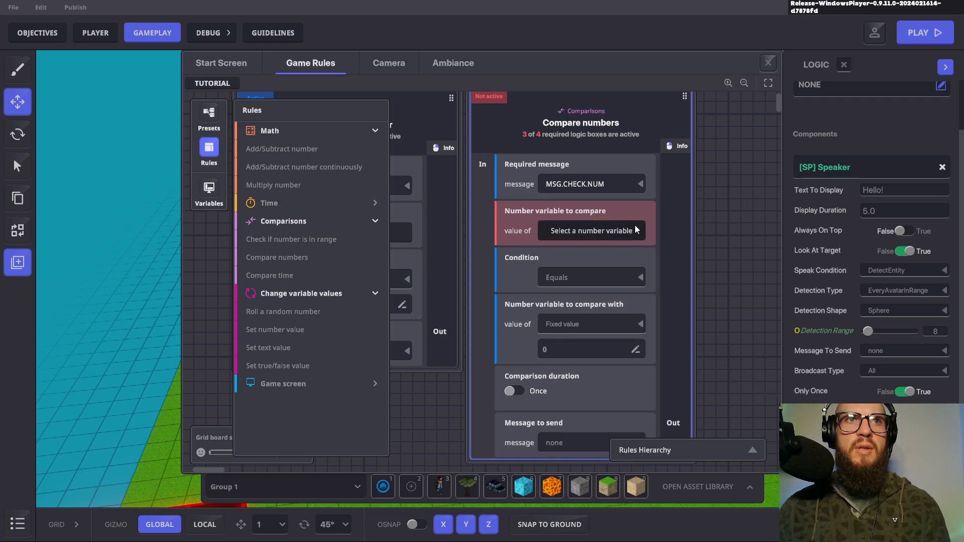
left_click(598, 233)
left_click(246, 130)
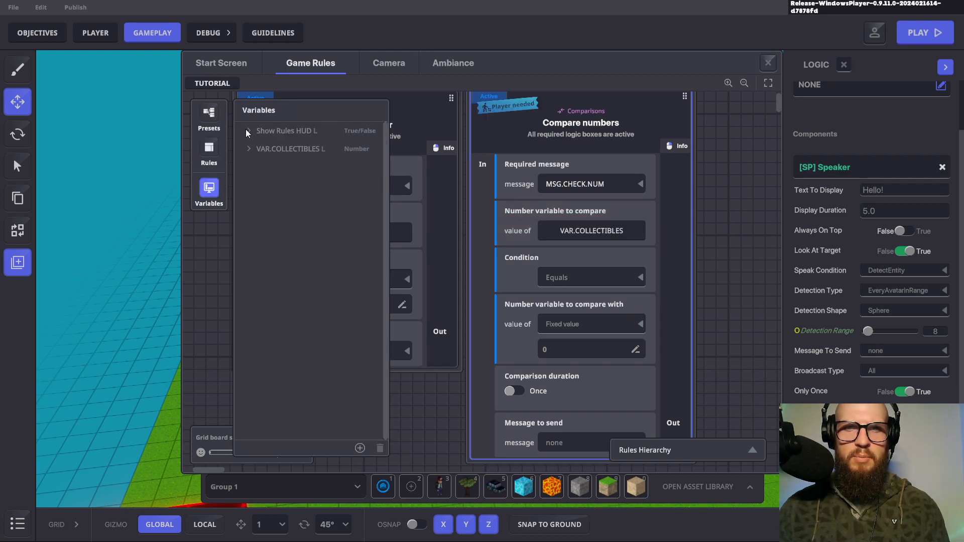
Step: Keep the Compare numbers condition at Equals and set the fixed value to compare with to 3
left_click(641, 279)
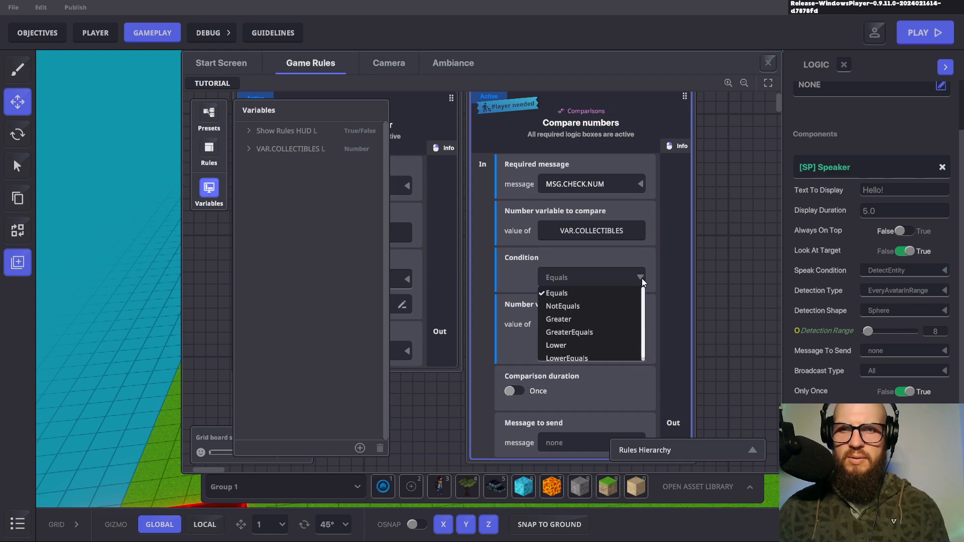
left_click(642, 278)
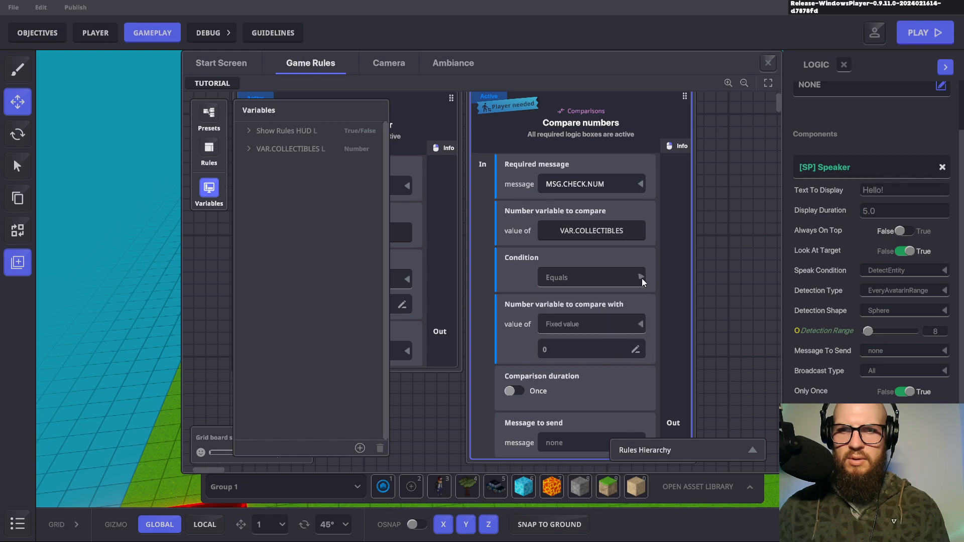
scroll(655, 270, "down", 1)
left_click(597, 318)
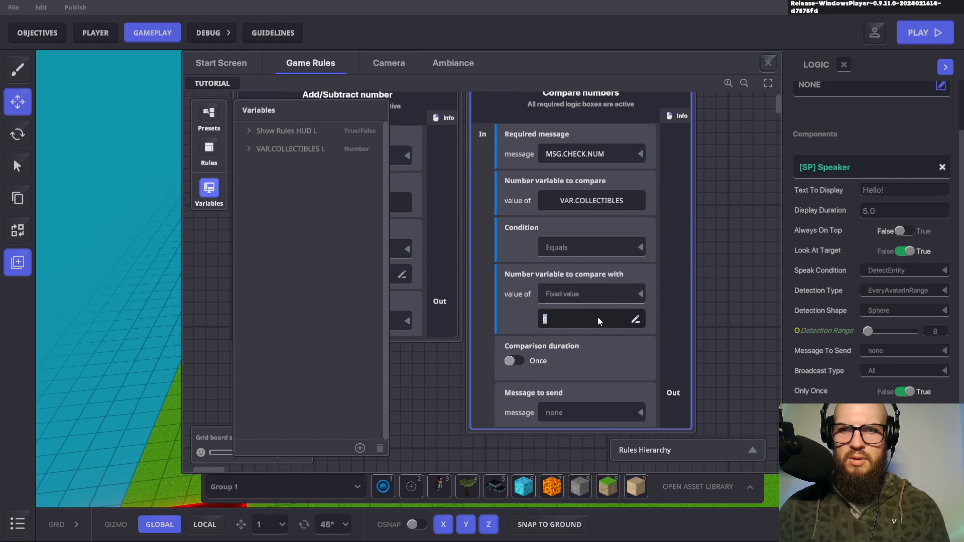
type("3")
left_click(650, 298)
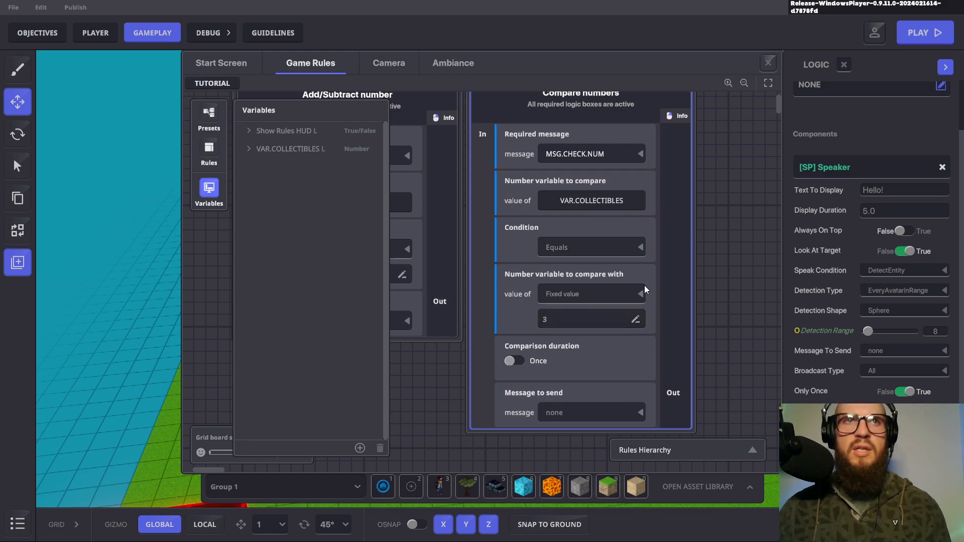
Step: Try the Greater condition on the Compare numbers rule and switch it back to Equals
left_click(638, 250)
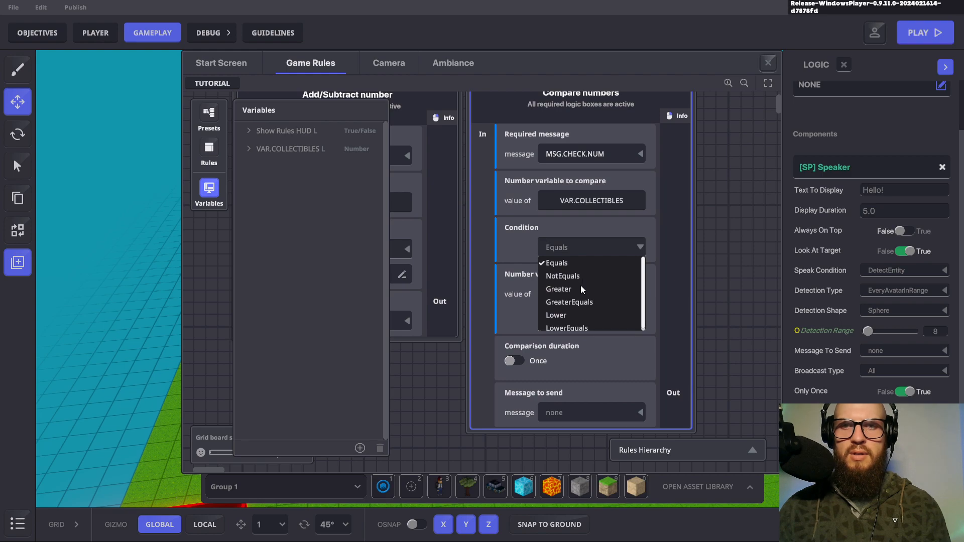
scroll(582, 288, "down", 1)
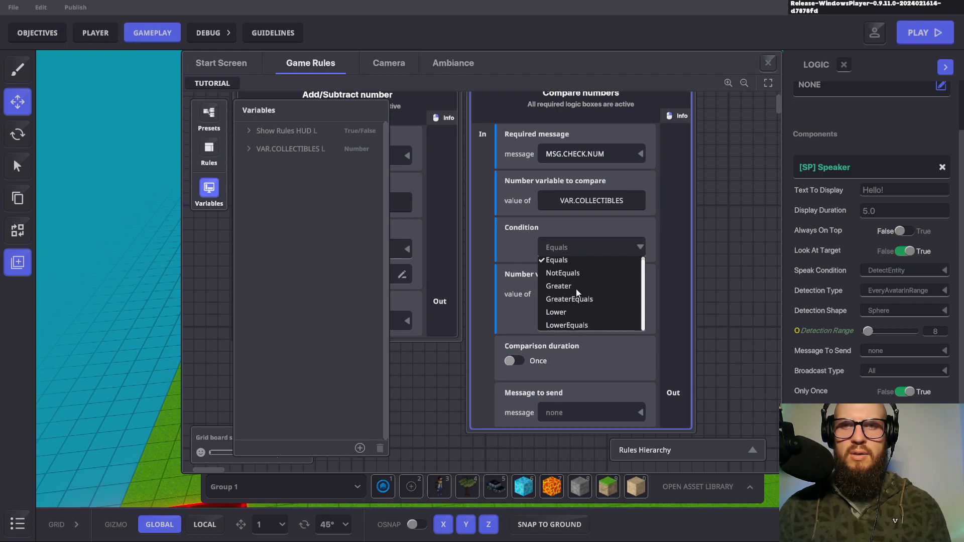
left_click(576, 287)
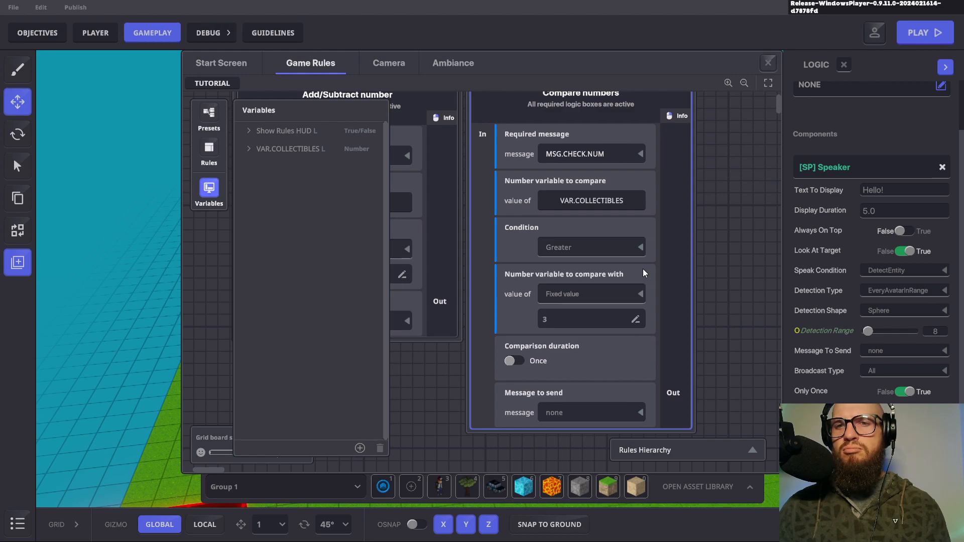
left_click(626, 246)
left_click(591, 260)
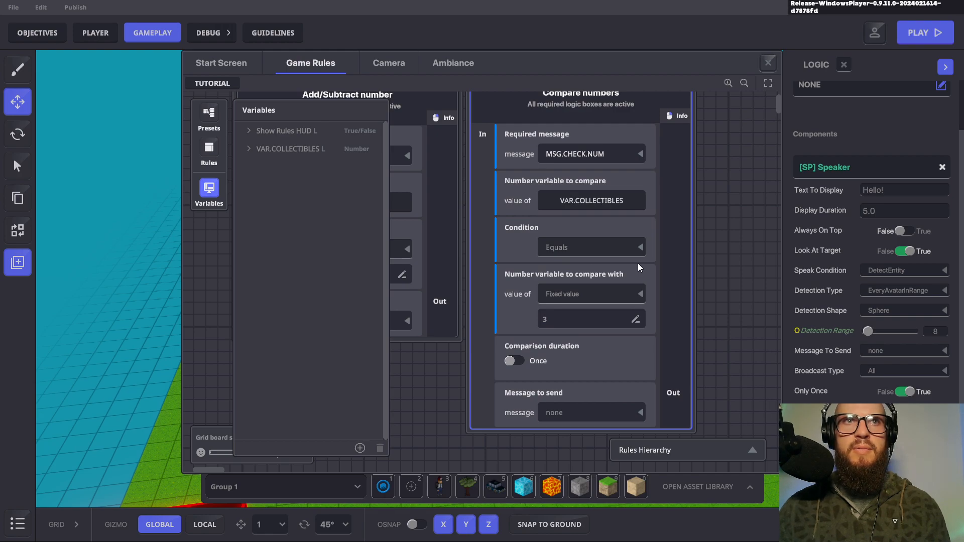
Step: Set the Compare numbers condition to Greater and the fixed value to compare with to 2
left_click(637, 248)
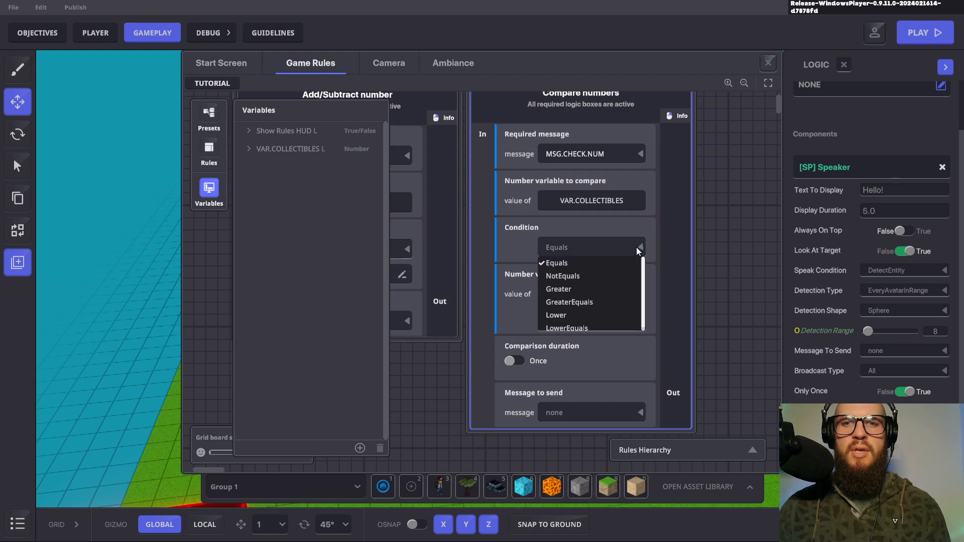
left_click(569, 291)
left_click(565, 320)
type("2")
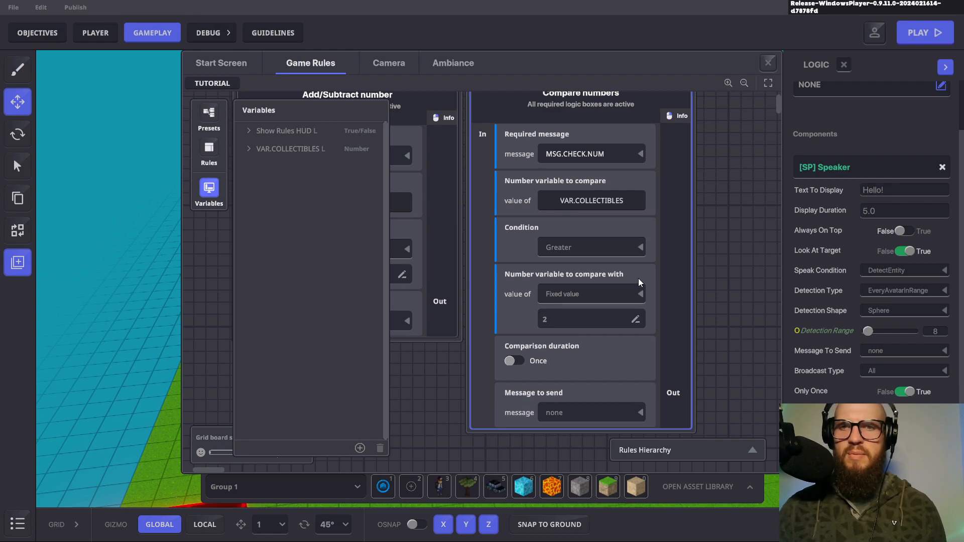
Step: Add COMPLETE.POI as the message to send in the Compare numbers rule
scroll(640, 272, "down", 3)
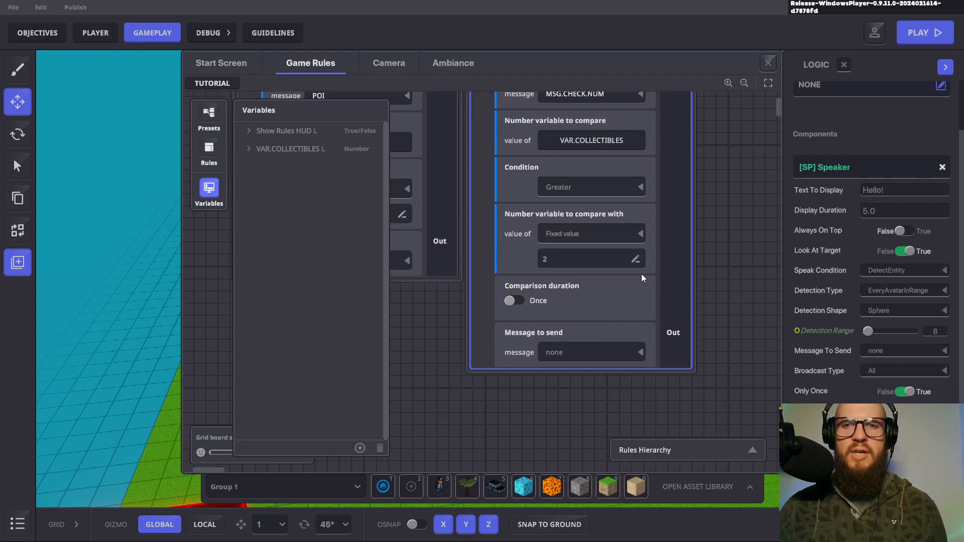
scroll(641, 278, "up", 4)
scroll(645, 288, "down", 3)
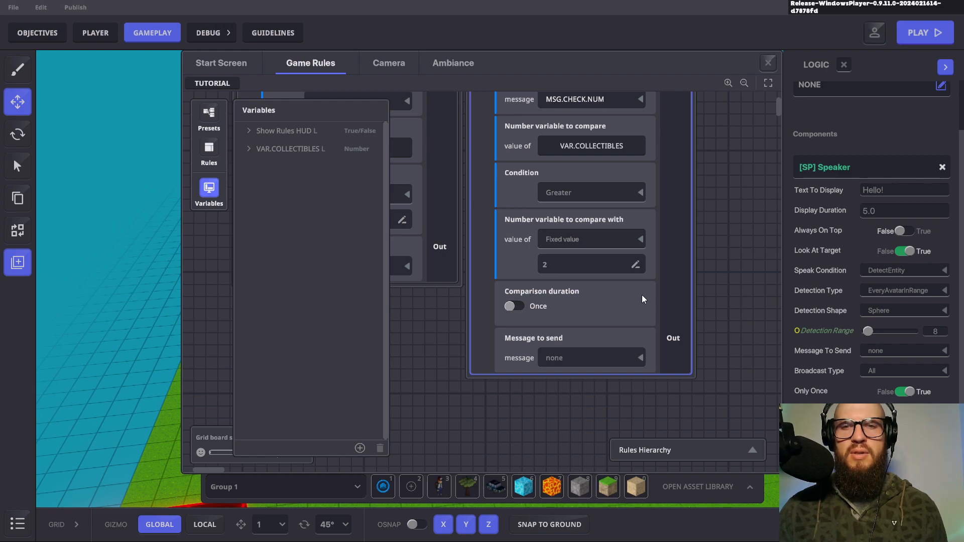
scroll(642, 296, "down", 2)
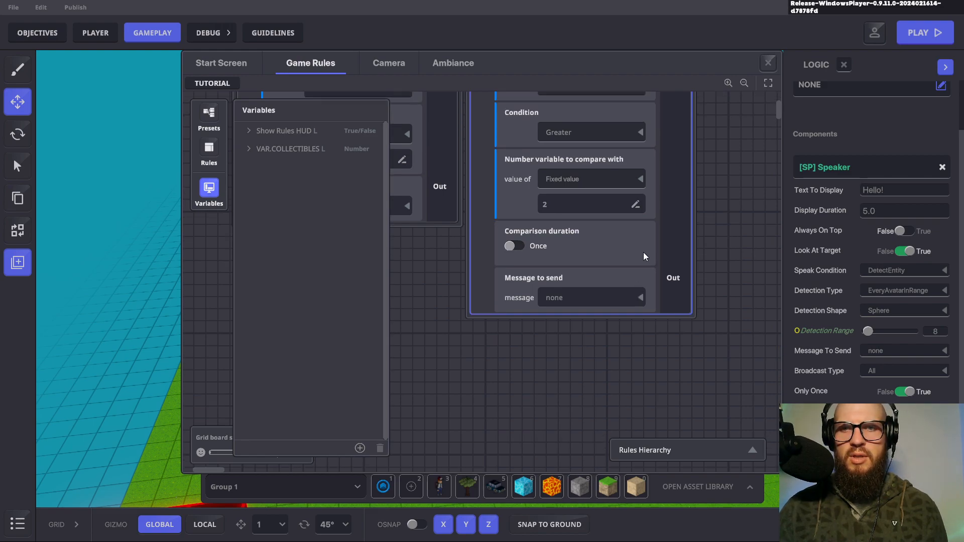
scroll(639, 254, "up", 3)
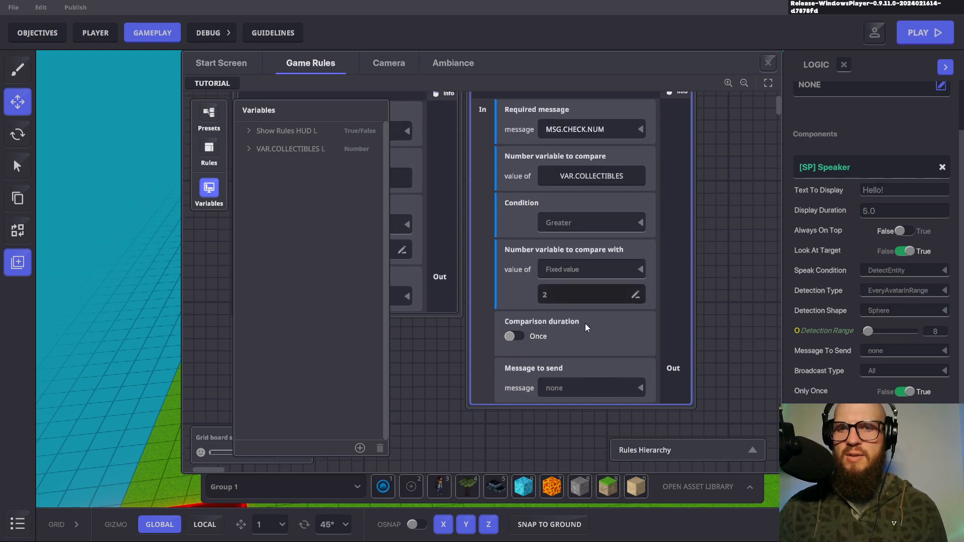
scroll(618, 352, "down", 1)
left_click(639, 358)
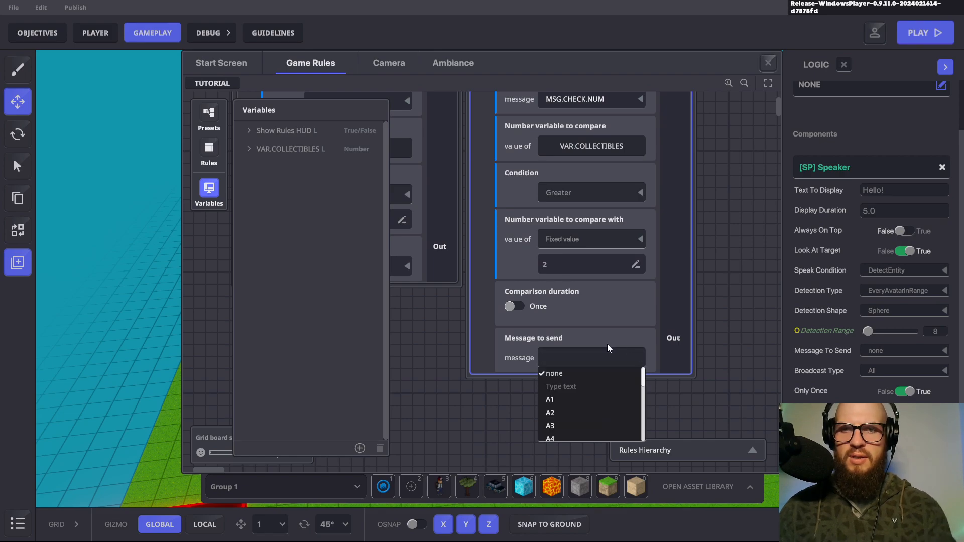
type("COMPLET")
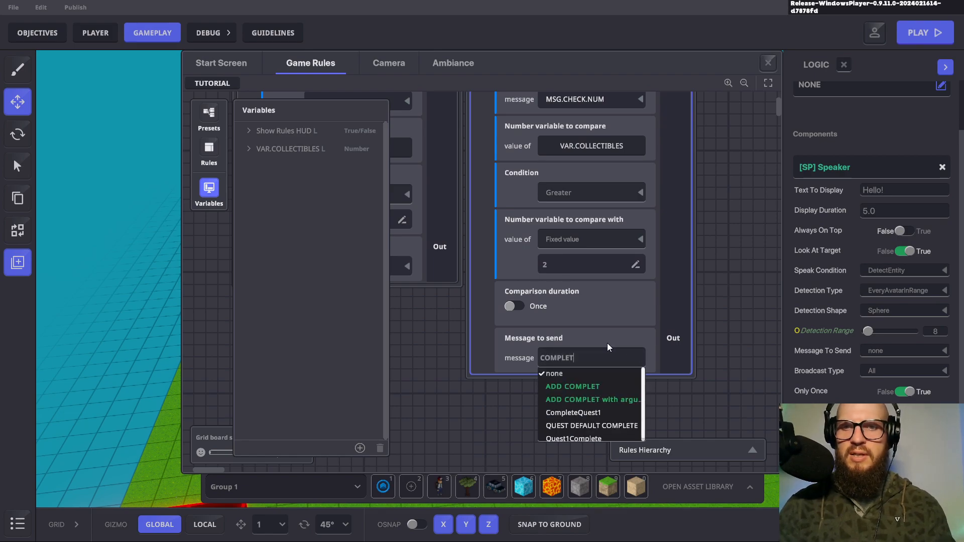
type("E.POI")
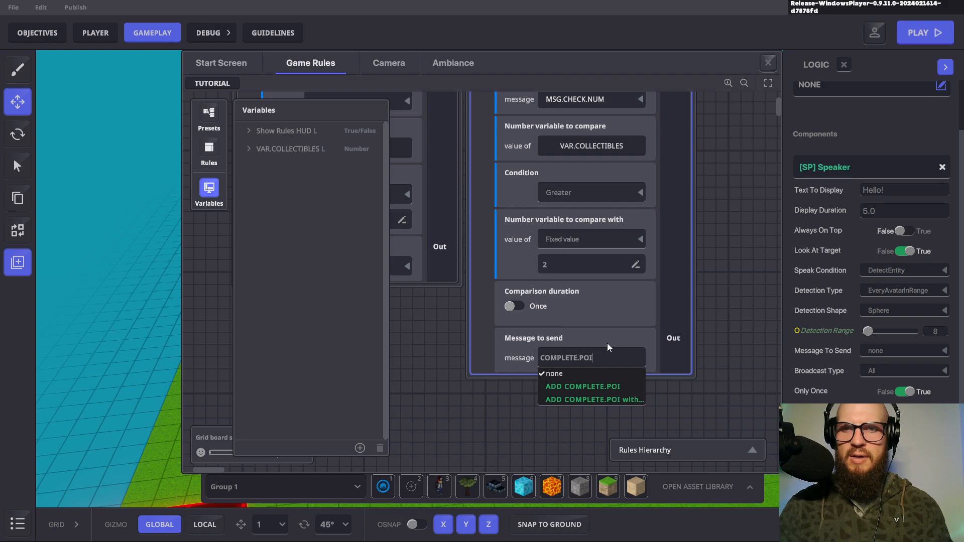
key("Return")
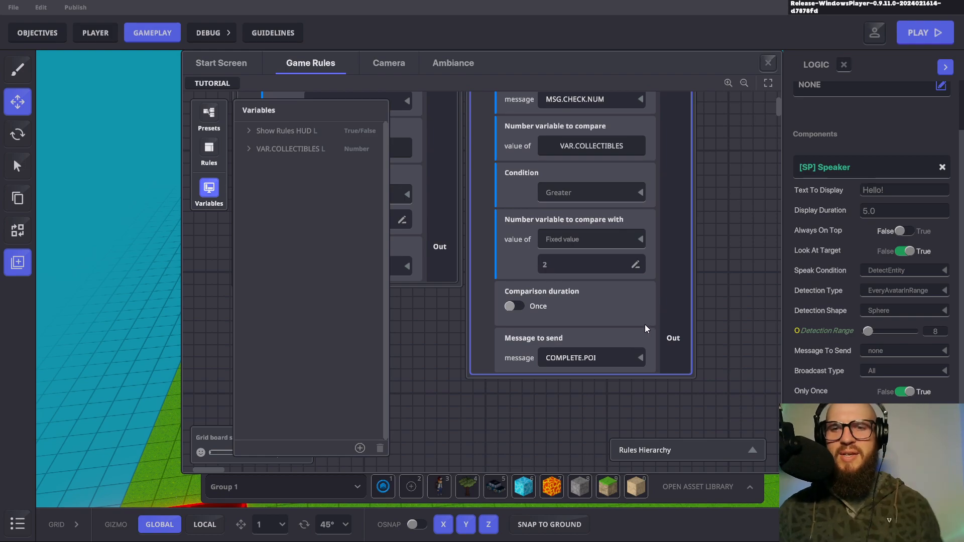
Step: Look over the Compare numbers rule, then close the game rules and save the changes
scroll(659, 307, "up", 1)
scroll(663, 315, "up", 1)
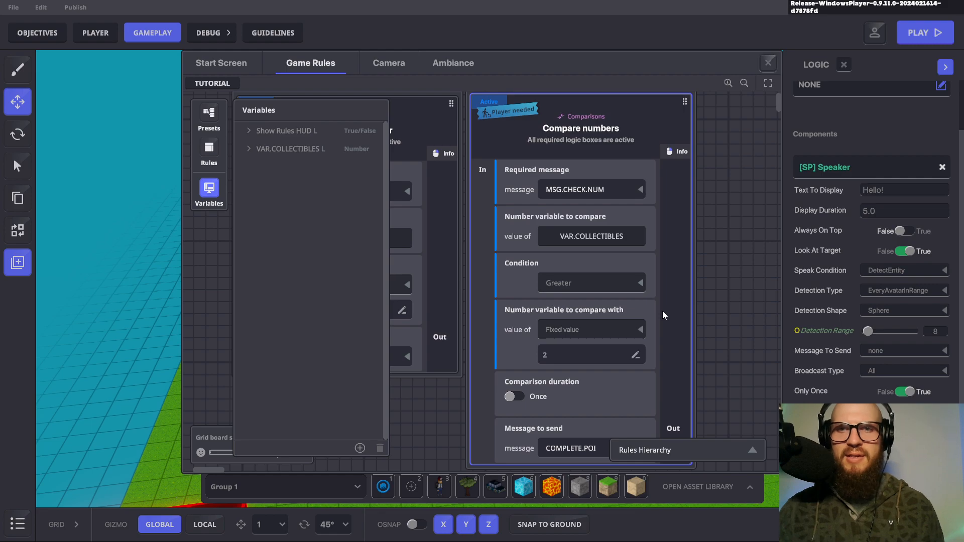
scroll(663, 315, "down", 2)
scroll(693, 271, "up", 1)
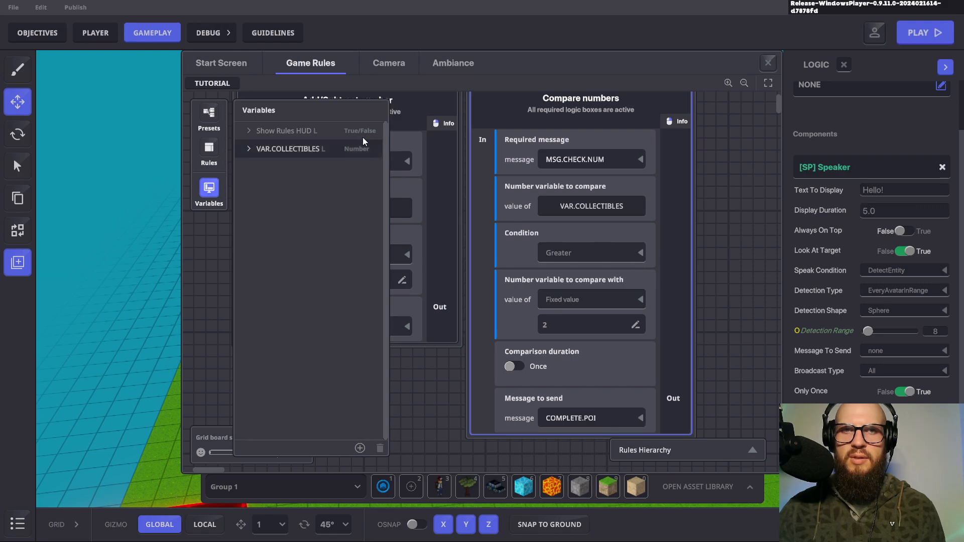
middle_click_drag(567, 292, 742, 300)
middle_click_drag(670, 277, 611, 264)
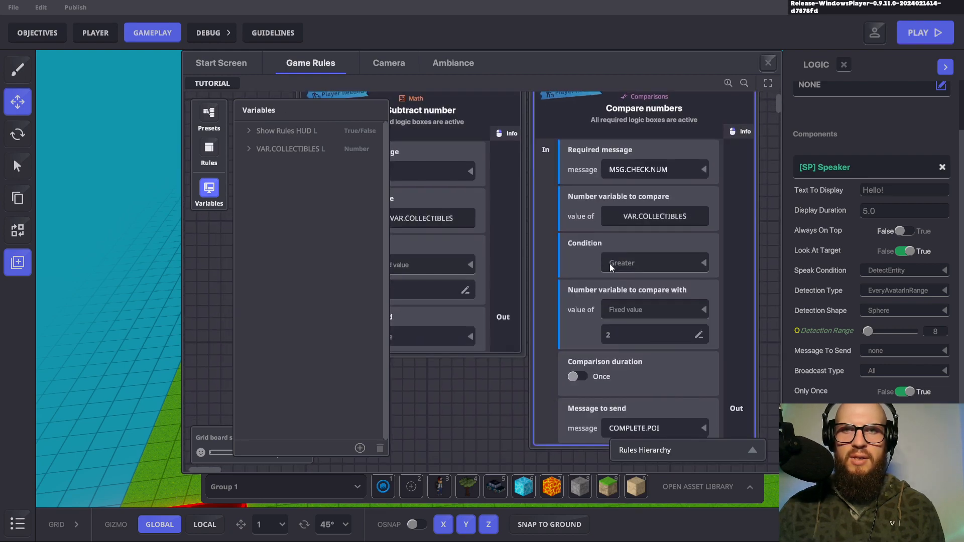
left_click(768, 62)
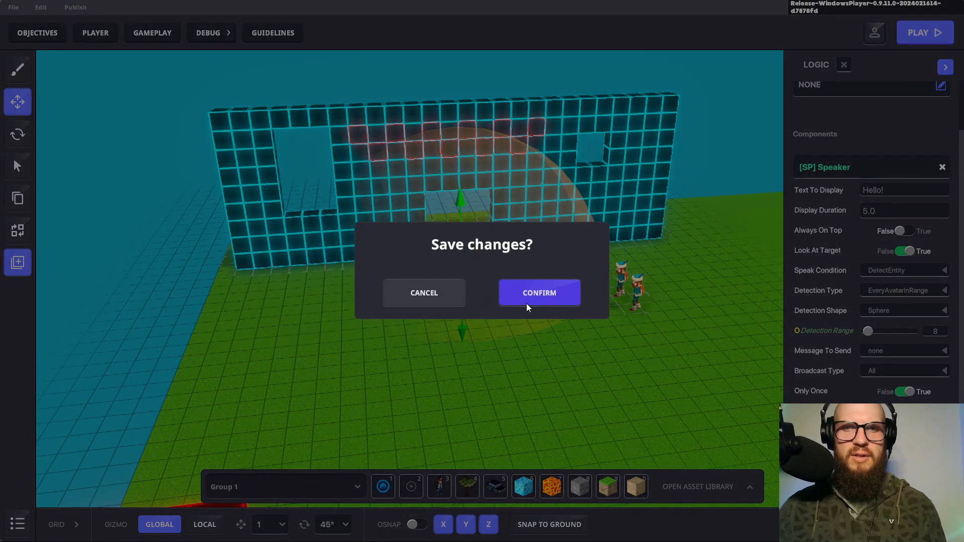
left_click(536, 296)
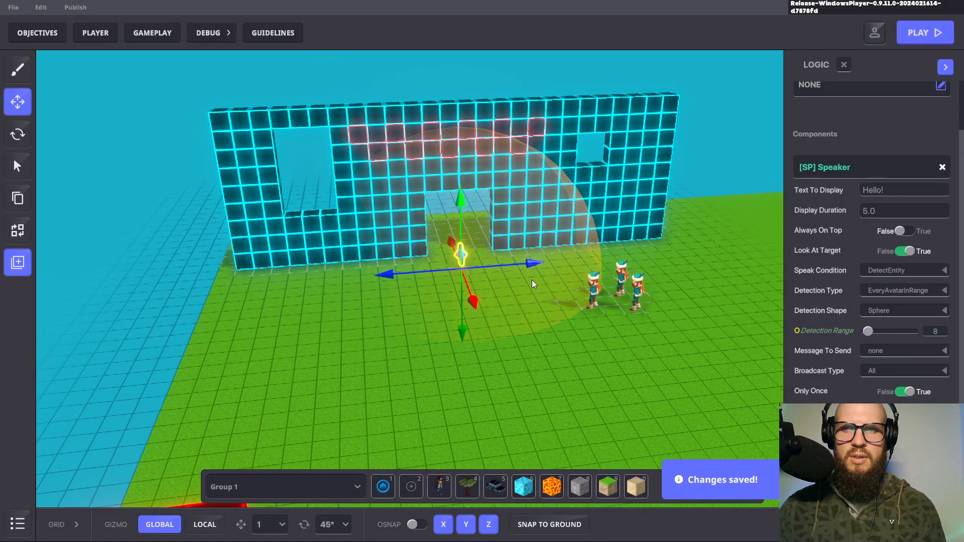
Step: Reopen the game rules, examine the Add/Subtract number and Compare numbers messages side by side, and close the rules again
left_click(171, 36)
left_click(321, 56)
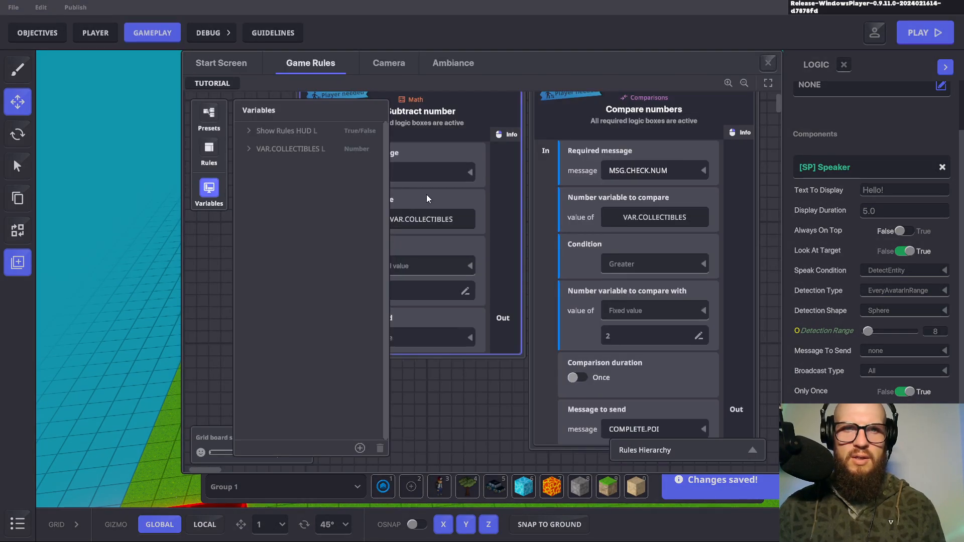
left_click_drag(465, 271, 590, 292)
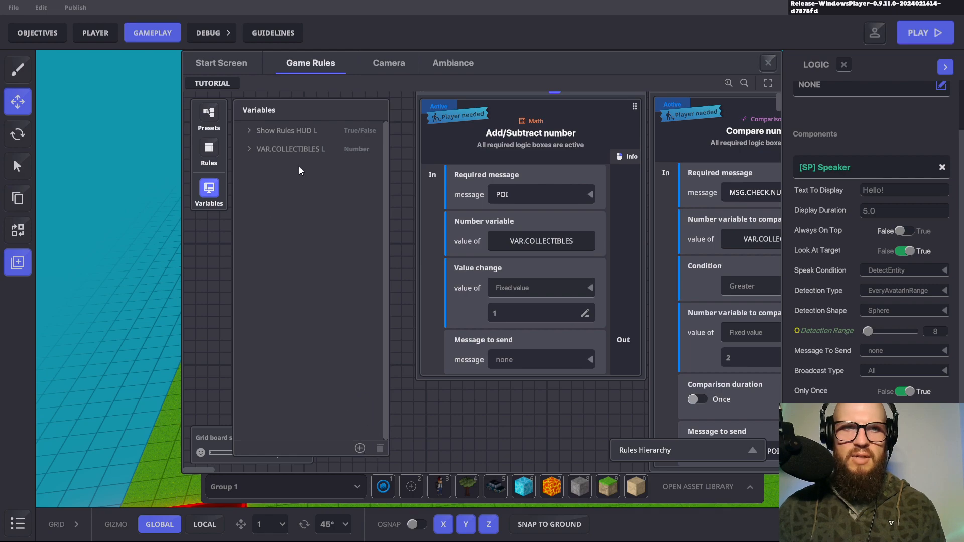
left_click(209, 194)
left_click_drag(358, 244, 260, 241)
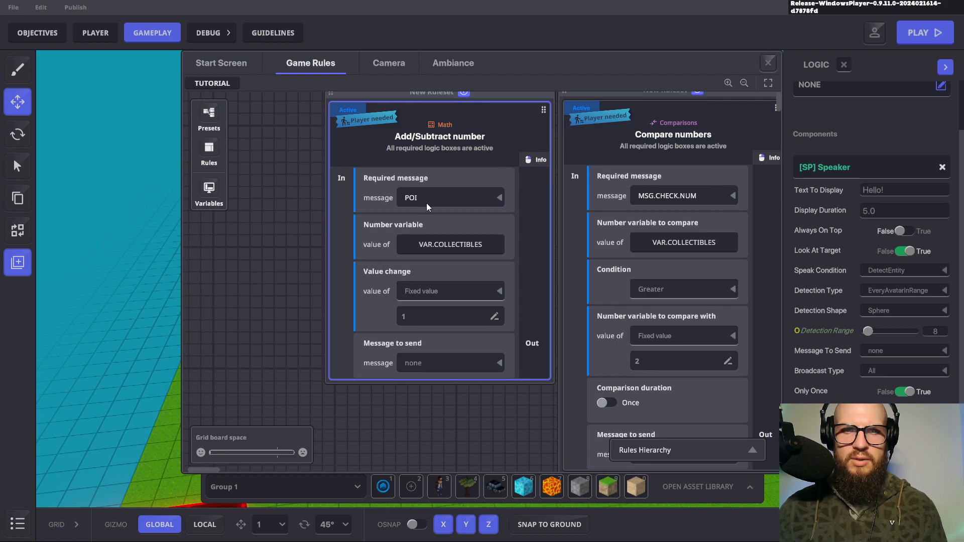
left_click(768, 83)
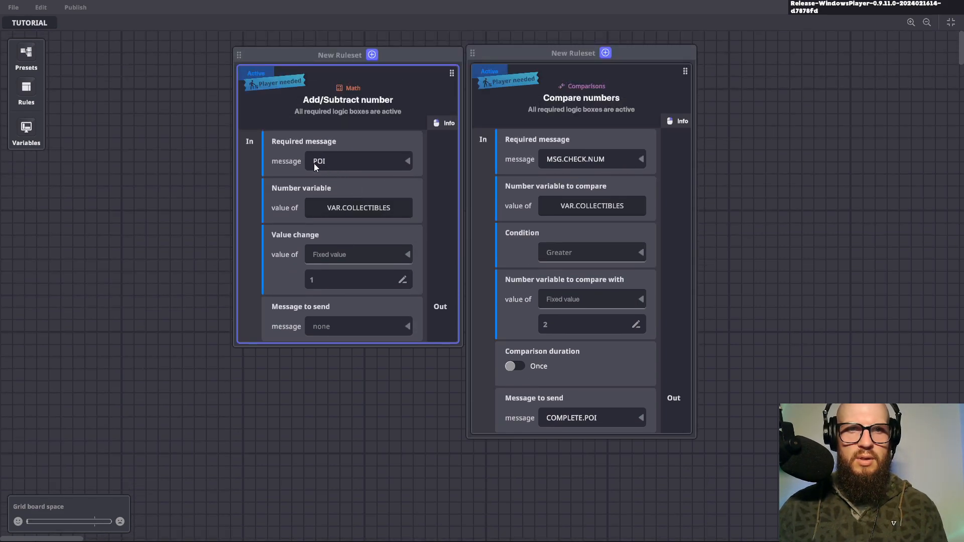
left_click(951, 24)
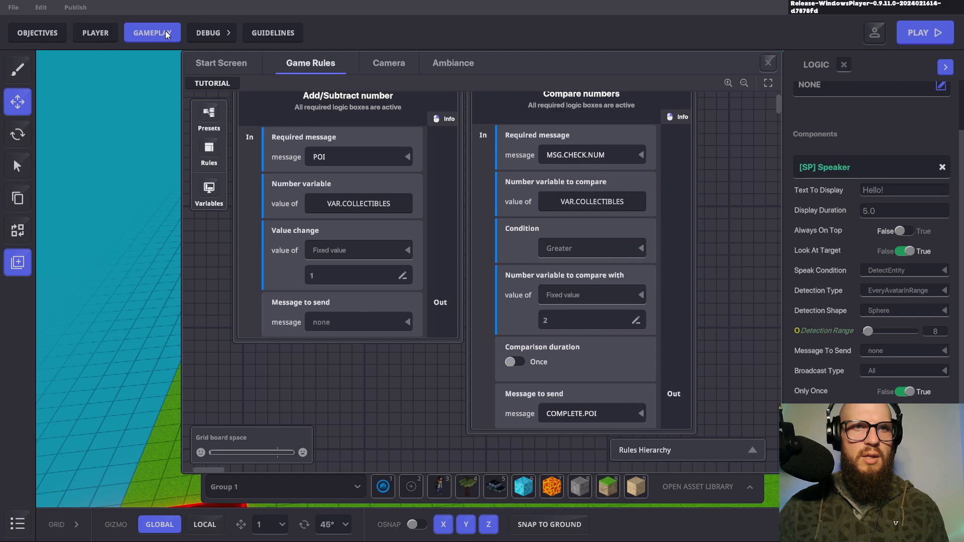
left_click(768, 64)
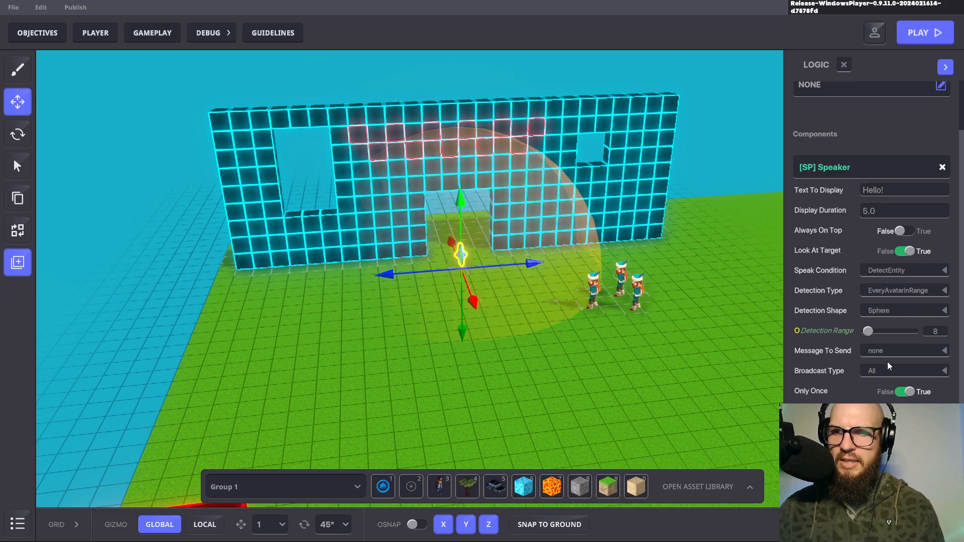
Step: Set the Message To Send of the logic asset's Speaker component to POI
left_click(934, 353)
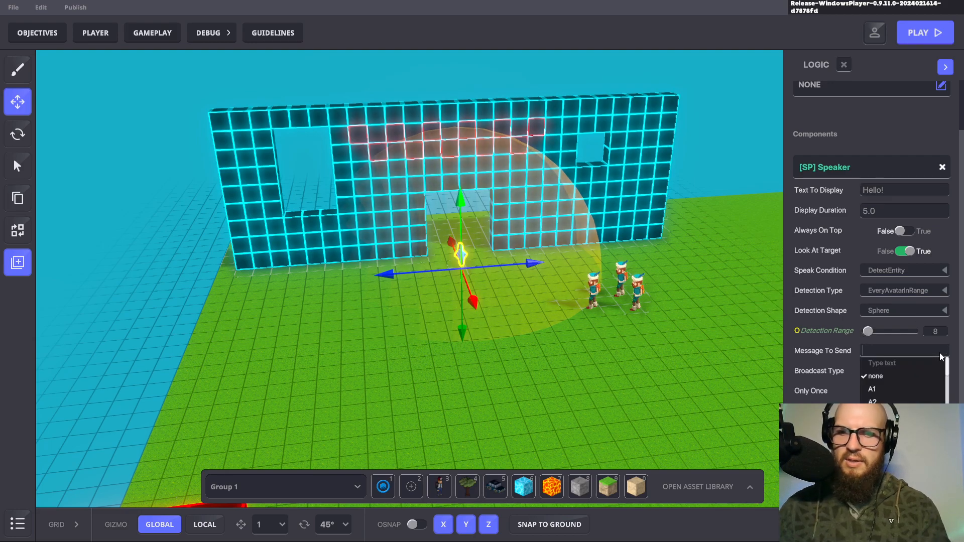
type("POI")
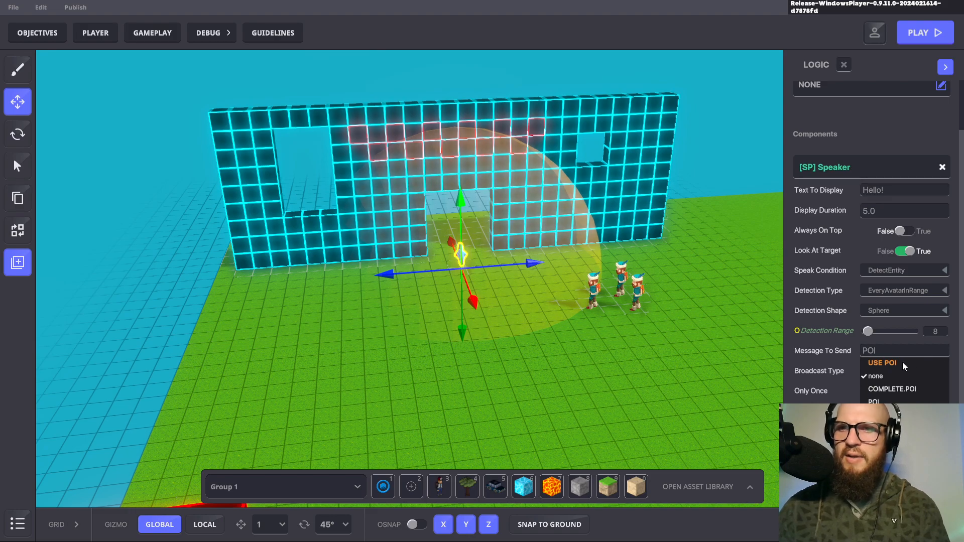
left_click(902, 363)
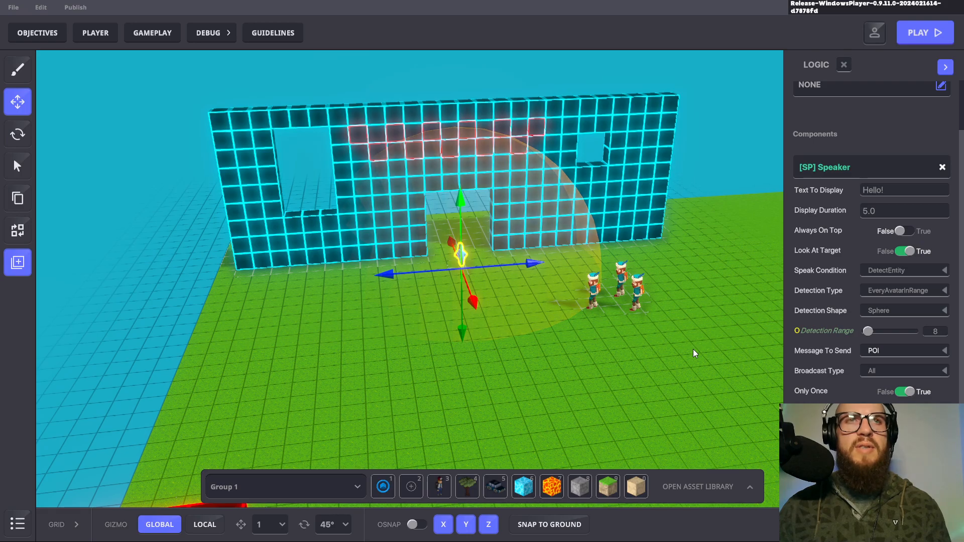
Step: Playtest the experience and run to the blue wall's doorway to trigger the logic asset's Speaker
key("ctrl+p")
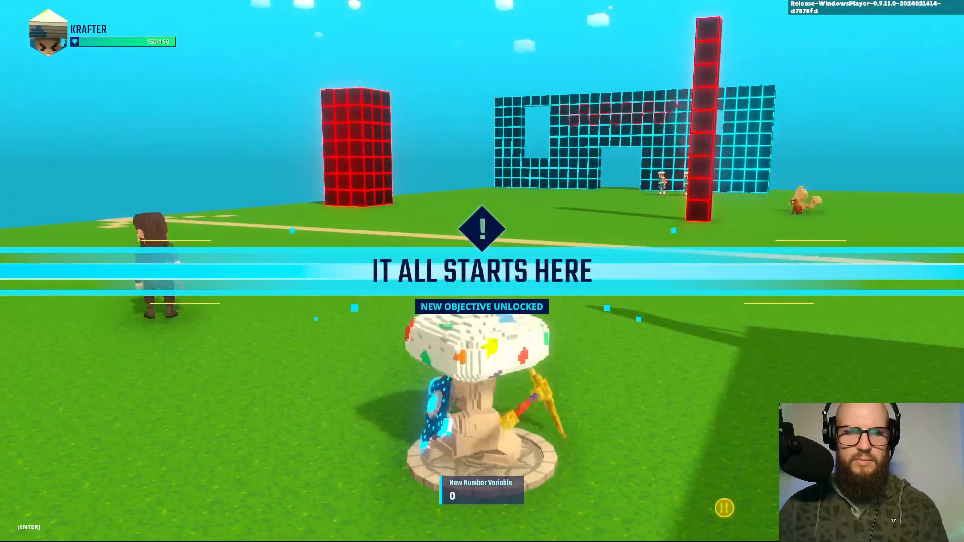
key("w")
key("w")
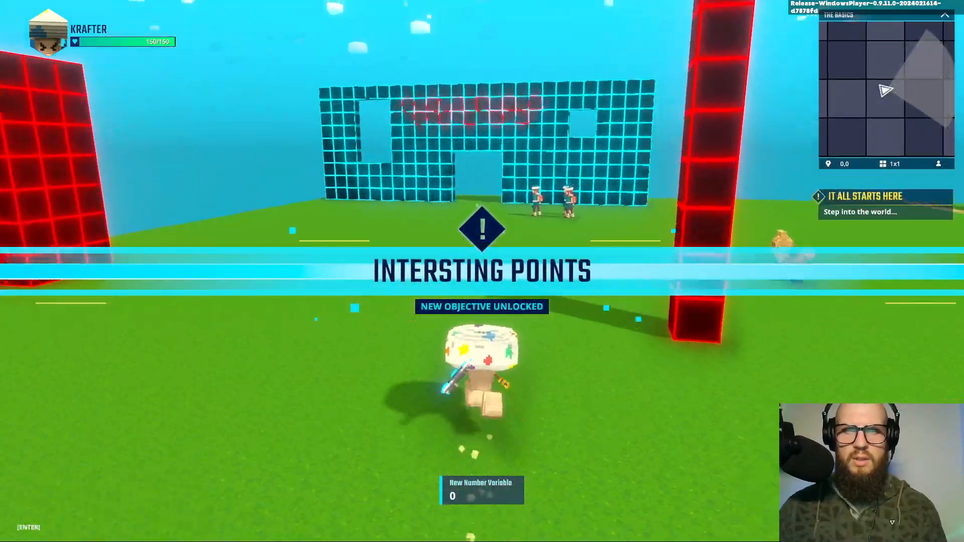
key("w")
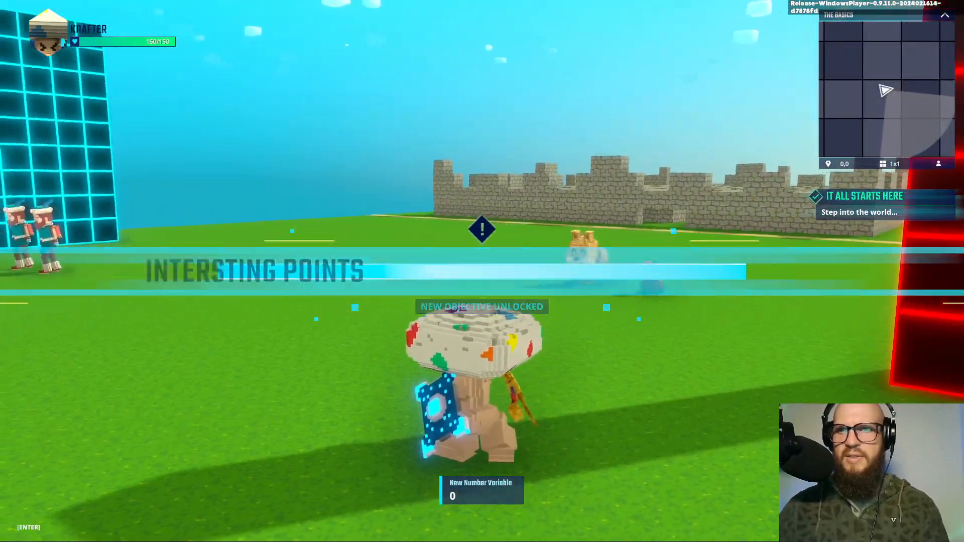
key("d")
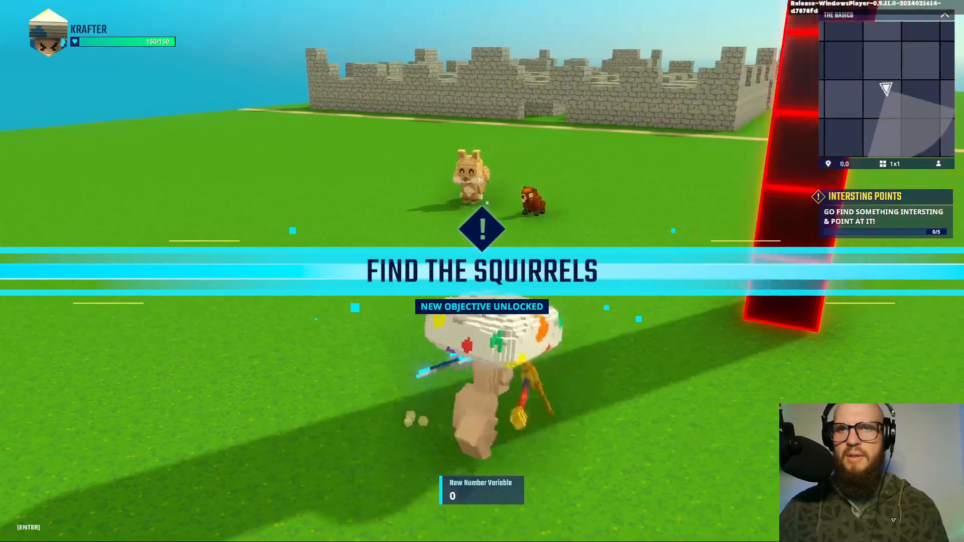
key("a")
key("w")
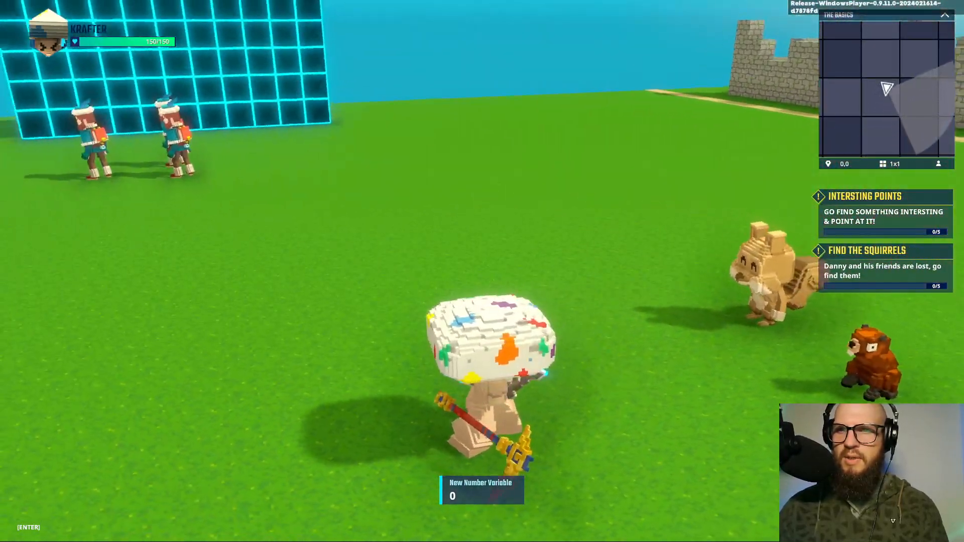
key("w")
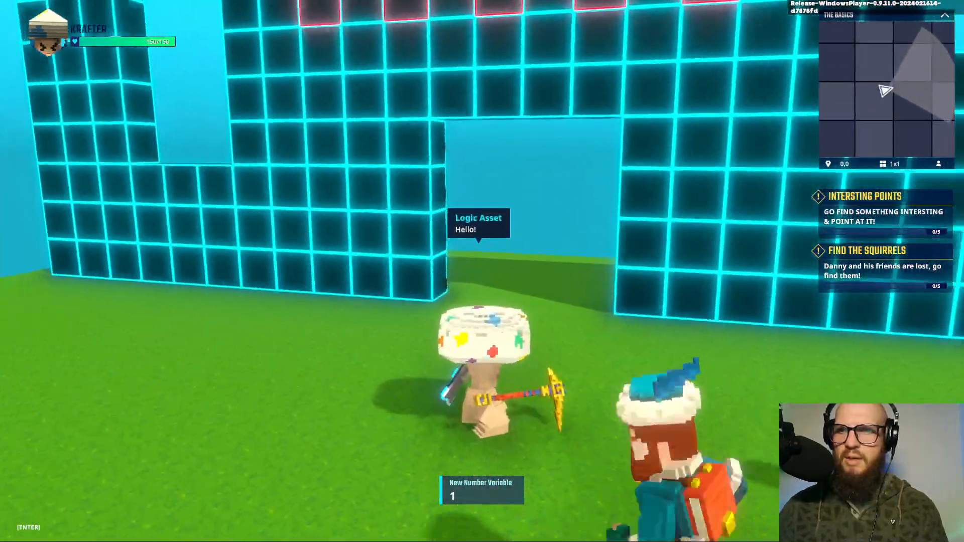
Step: Run around in front of the blue wall near the three characters, move away from it and end the playtest
key("d")
key("s")
key("a")
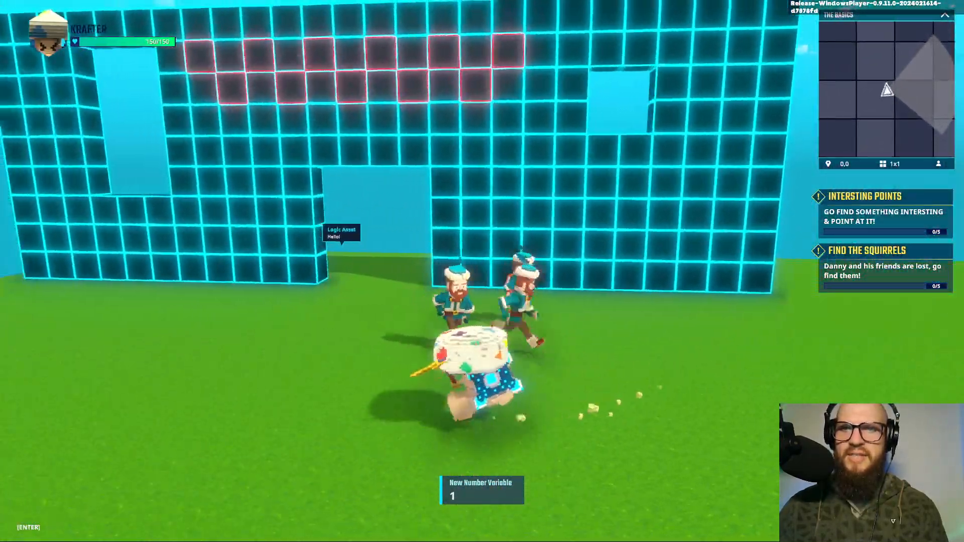
key("w")
key("d")
key("s")
key("a")
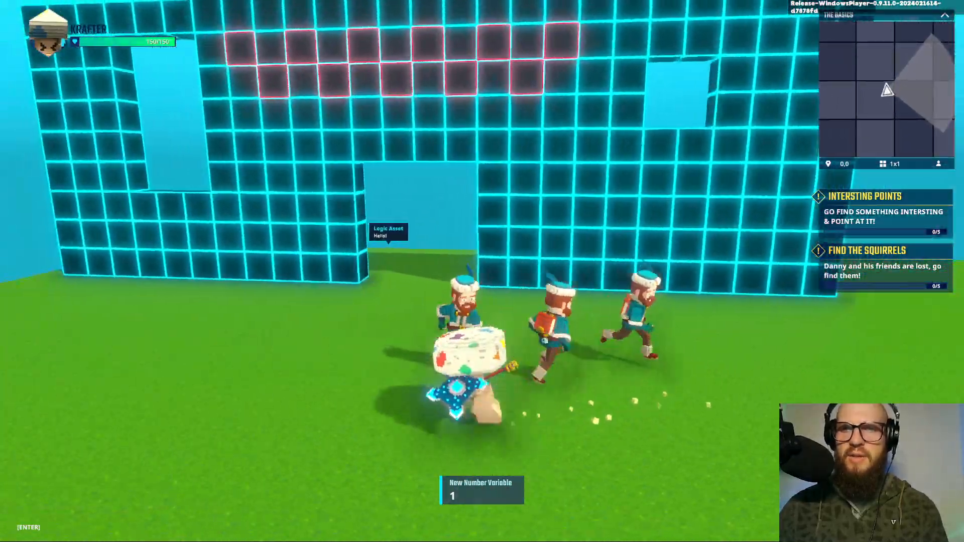
key("w")
key("d")
key("s")
key("a")
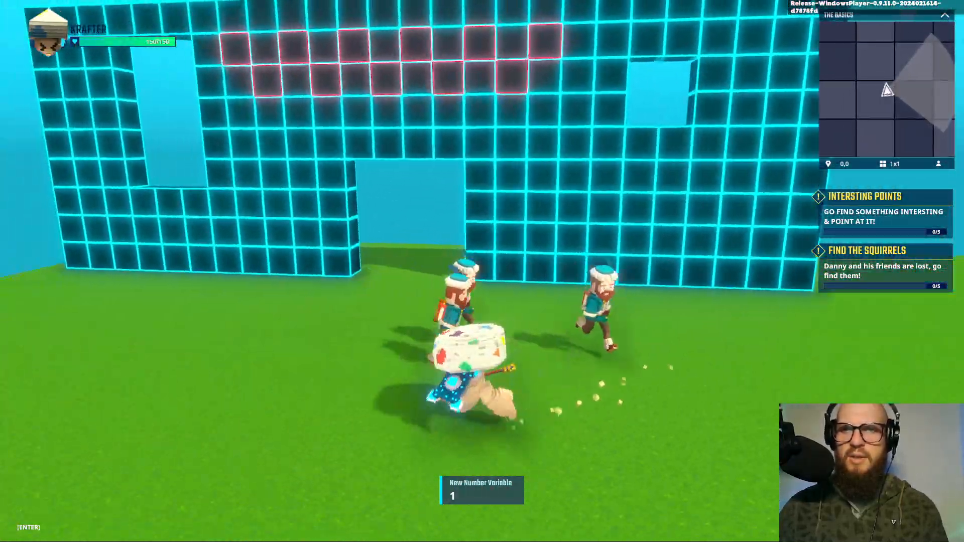
key("w")
key("d")
key("s")
key("a")
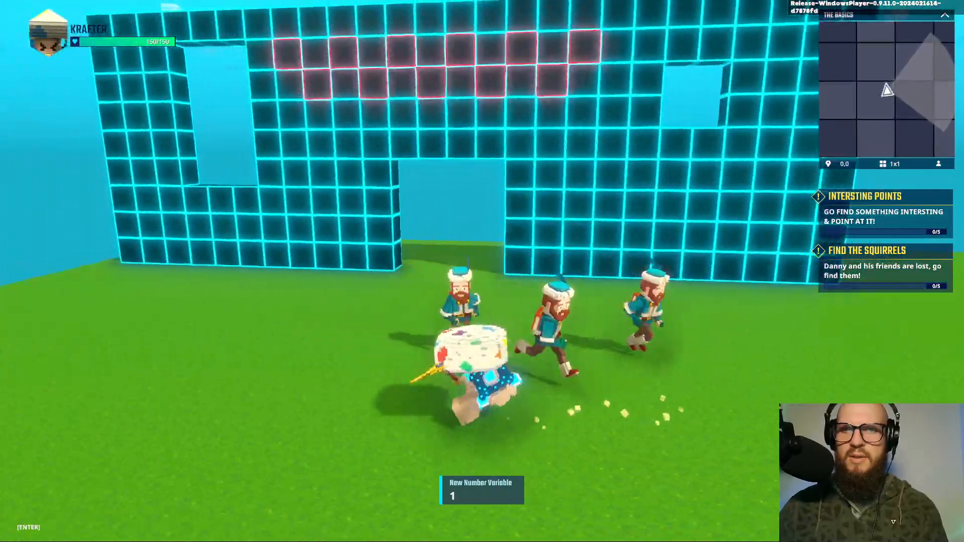
key("w")
key("d")
key("s")
key("a")
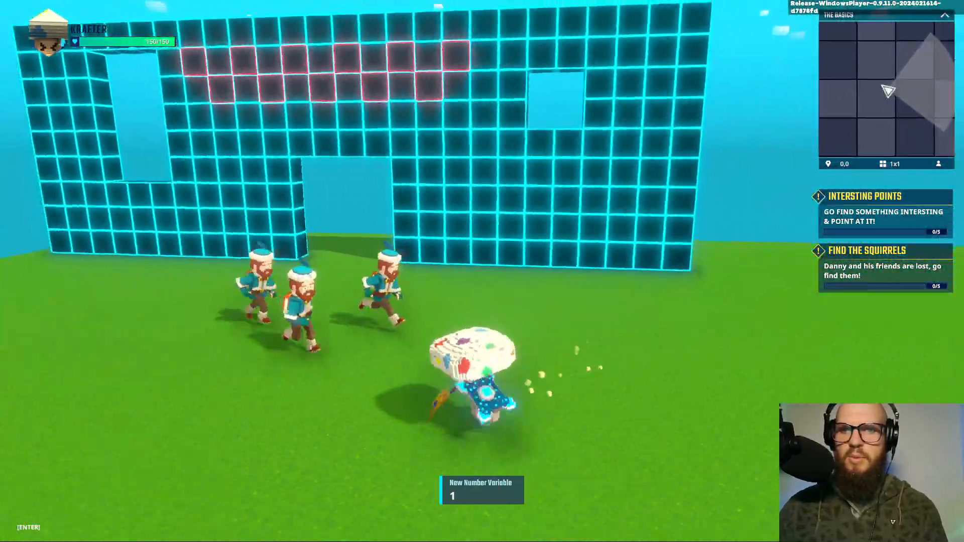
key("w")
key("d")
key("s")
key("s")
key("a")
key("w")
key("d")
key("s")
key("d")
key("a")
key("s")
key("d")
key("s")
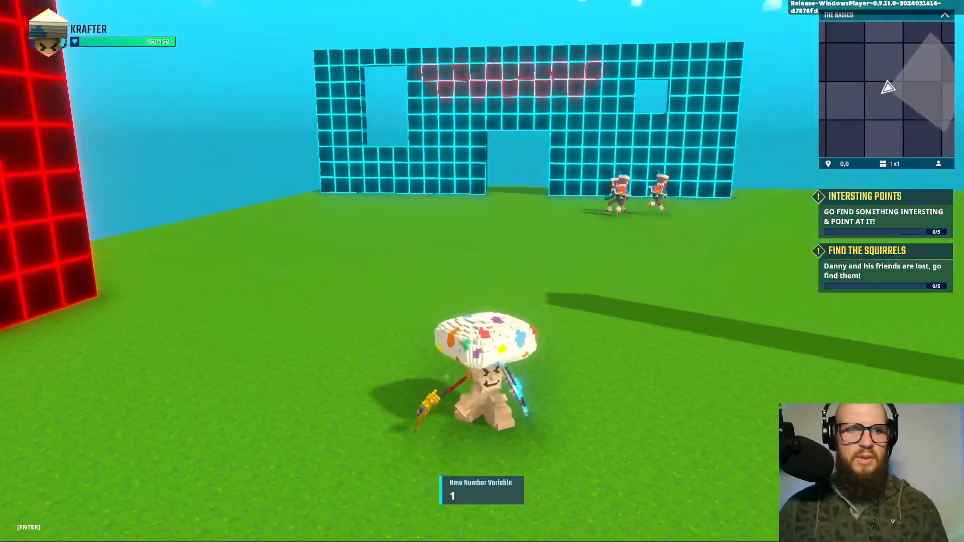
key("Tab")
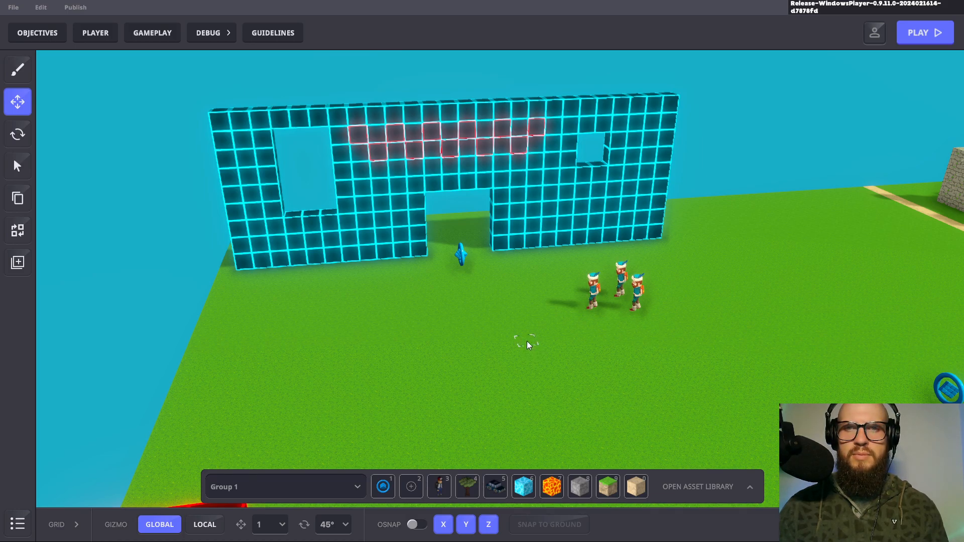
key("d")
key("s")
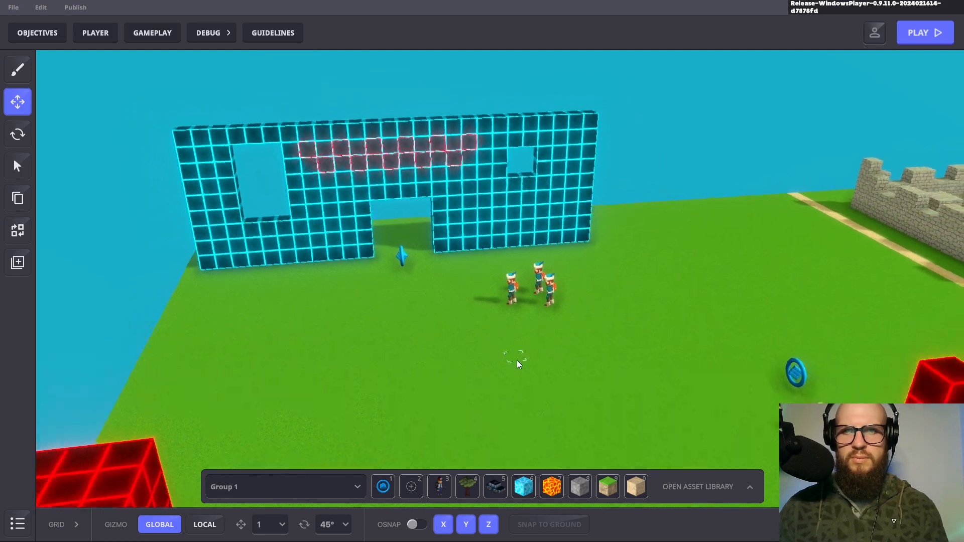
key("w")
key("q")
key("e")
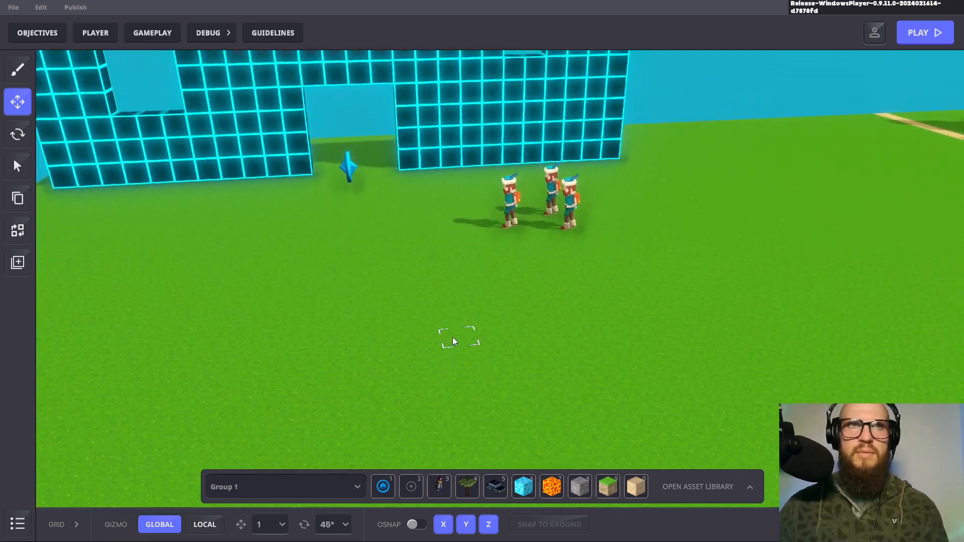
key("s")
middle_click_drag(493, 335, 474, 321)
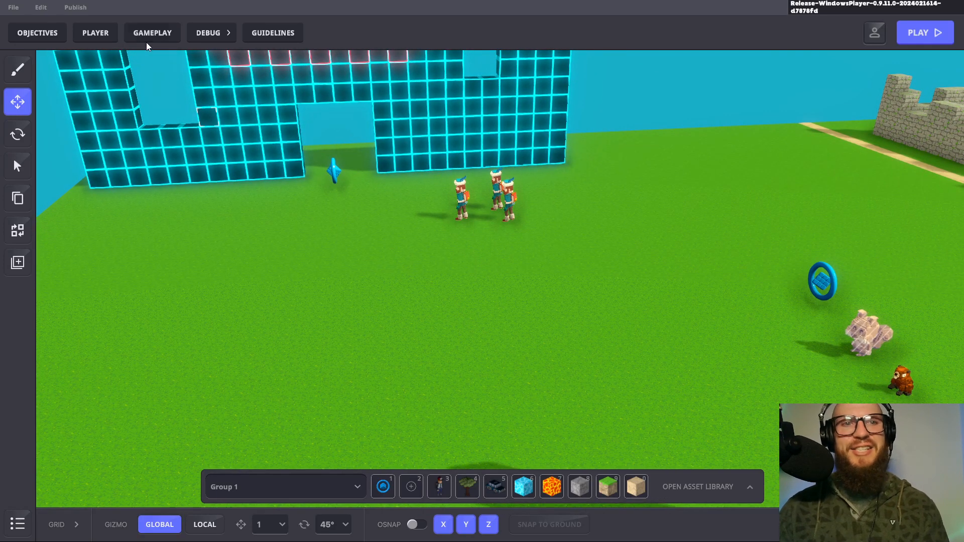
Step: Examine the Add/Subtract number and Compare numbers rules, close the game rules, and briefly check the quest objectives
left_click(155, 32)
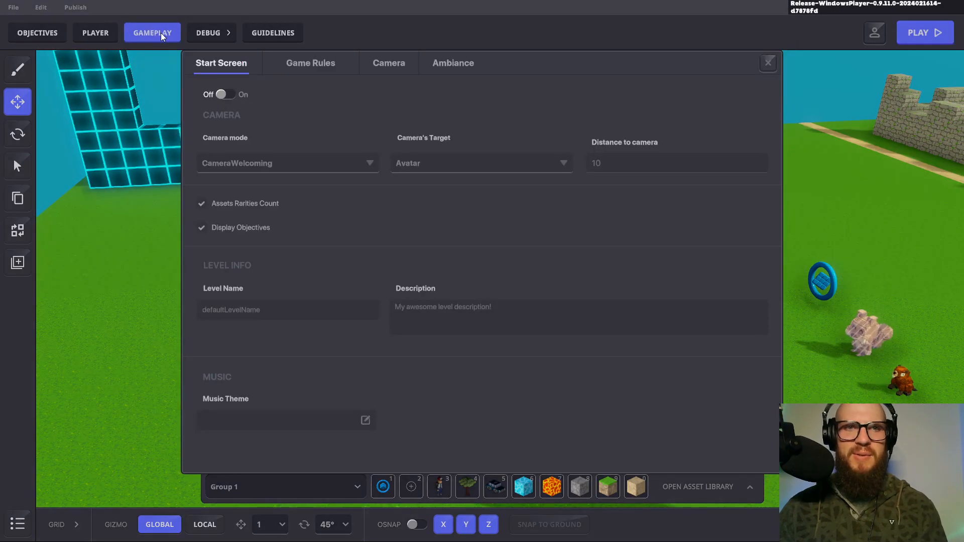
left_click(322, 65)
scroll(446, 272, "up", 2)
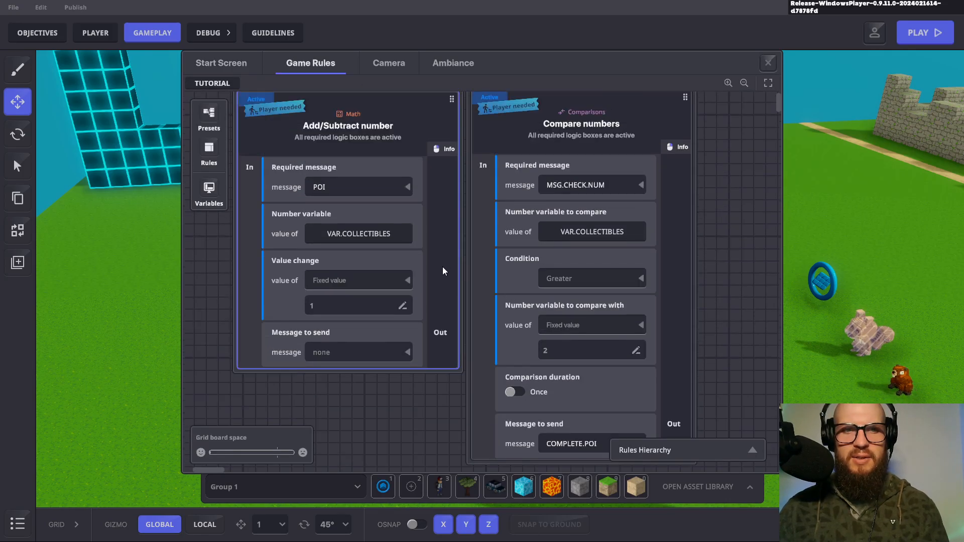
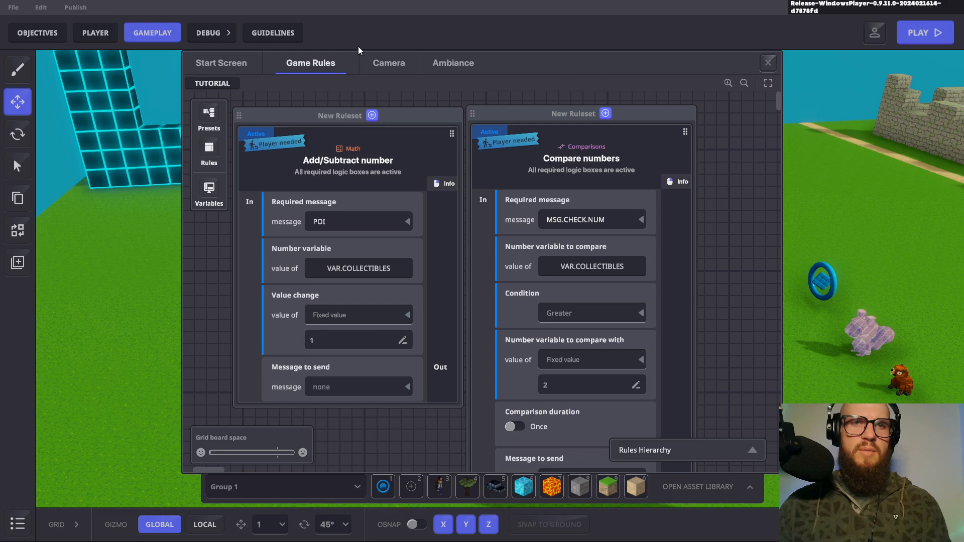
left_click(769, 62)
left_click(56, 34)
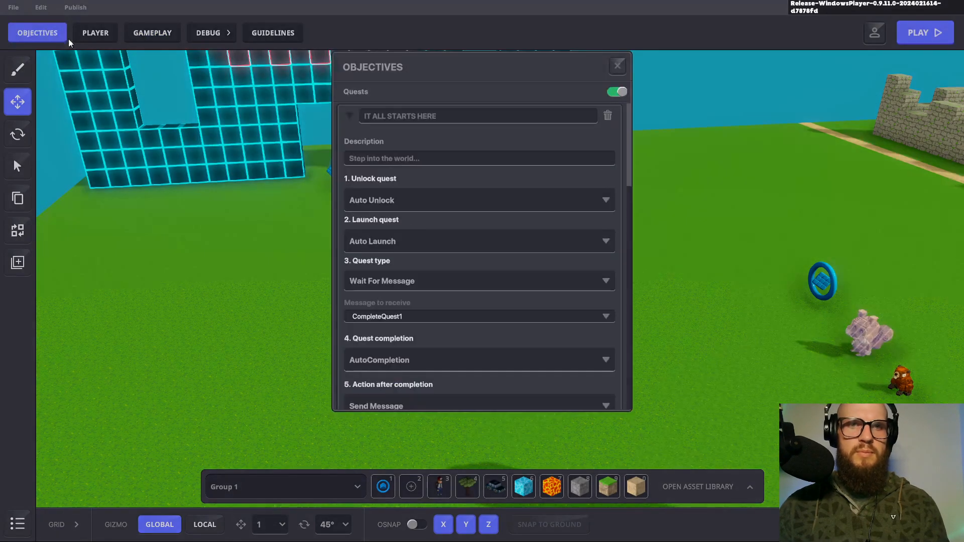
left_click(619, 67)
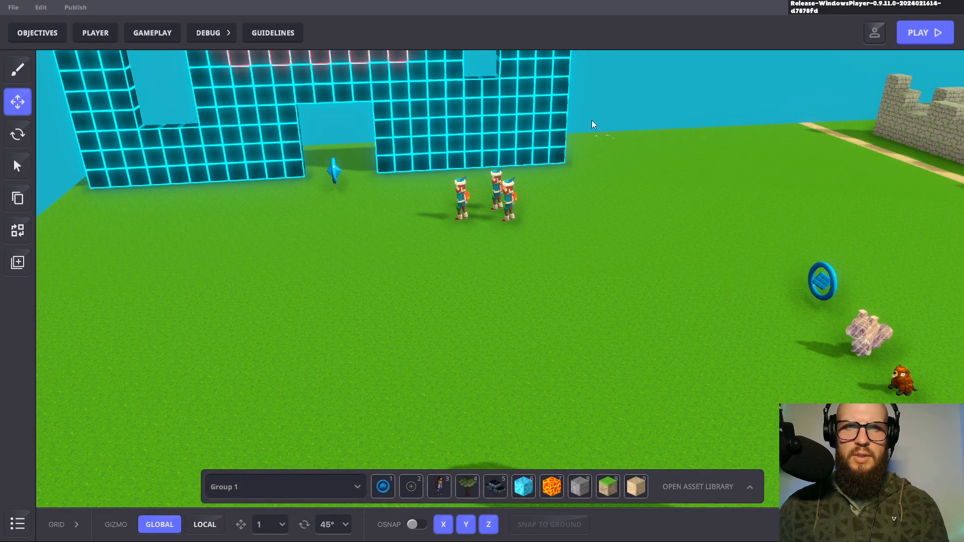
Step: Duplicate the logic asset at the blue wall's doorway and move a copy along the Z axis to about 58.48
left_click(336, 173)
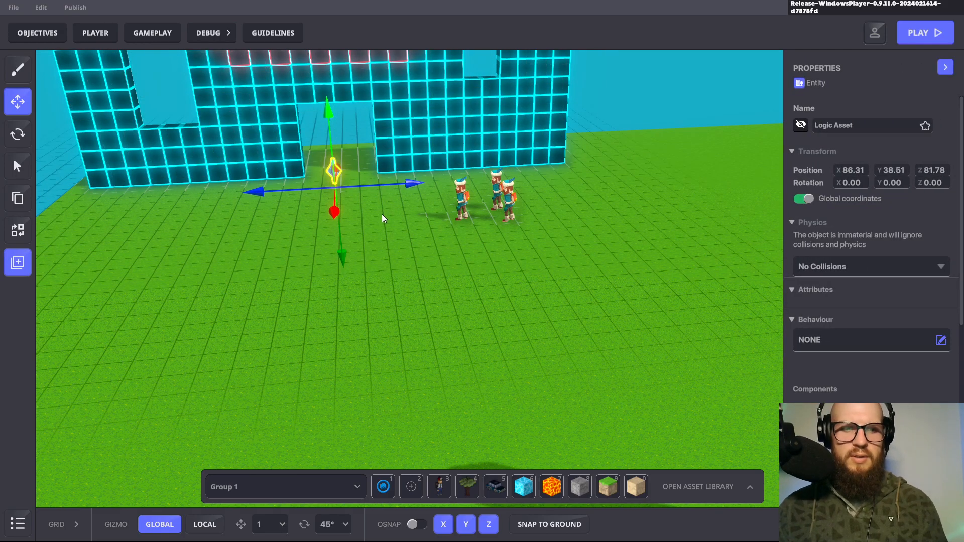
key("ctrl+d")
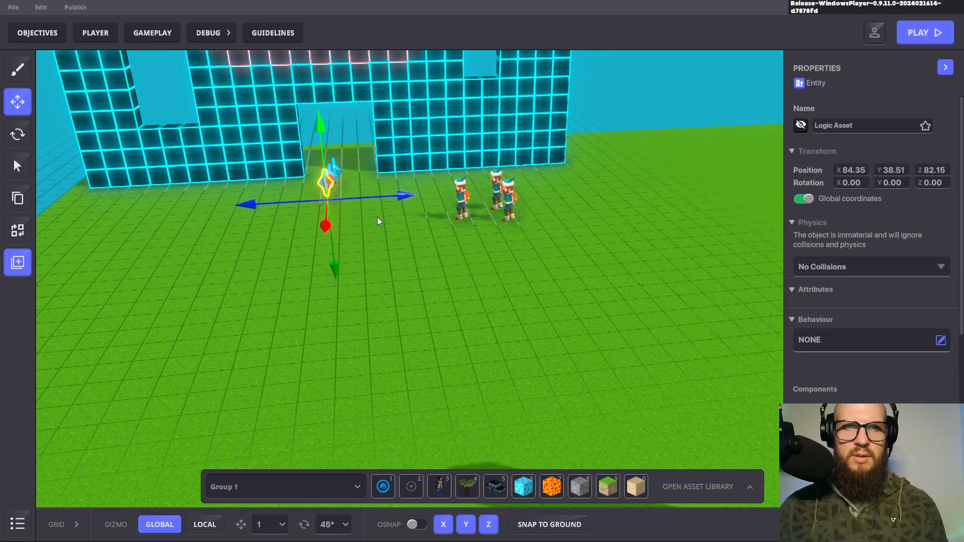
left_click_drag(393, 198, 423, 239)
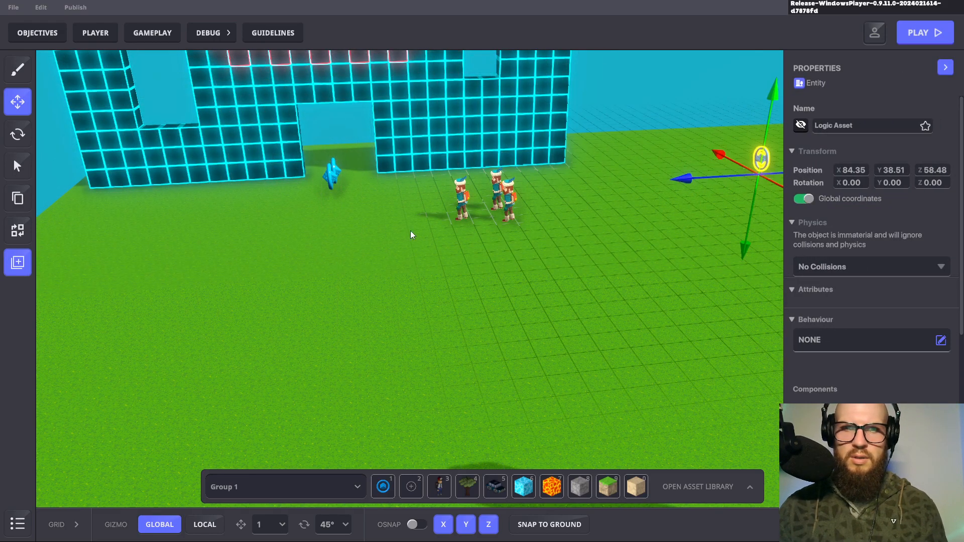
Step: Move the other logic asset copy from the blue wall's doorway to a spot beside the wide red block
left_click(330, 178)
left_click_drag(345, 198, 107, 352)
key("s")
key("a")
middle_click_drag(373, 327, 415, 280)
left_click_drag(332, 223, 289, 297)
Step: Move the logic asset copy standing beyond the blue wall to near the thin red pillar, at about X 66.17, Z 64.03
middle_click_drag(470, 289, 261, 342)
left_click(468, 192)
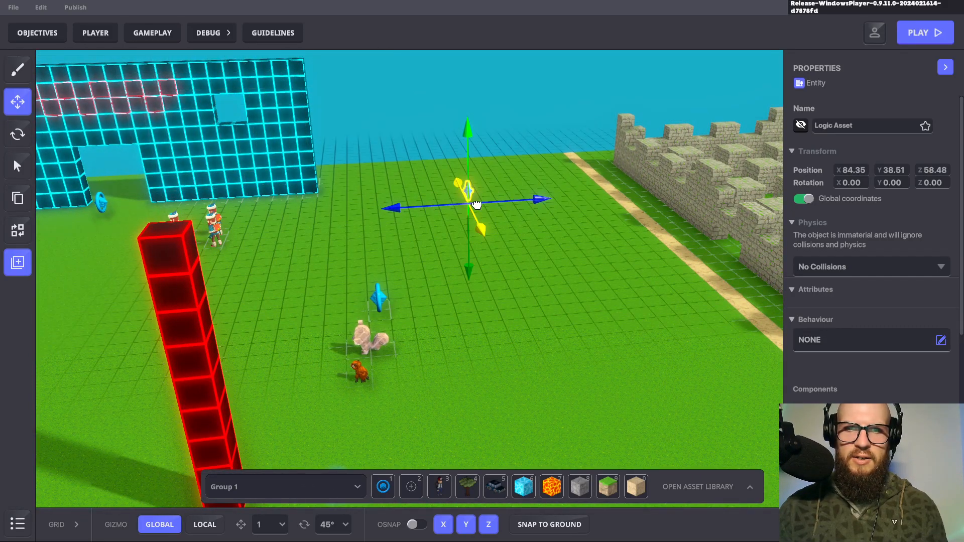
left_click_drag(485, 207, 432, 370)
middle_click_drag(314, 374, 480, 347)
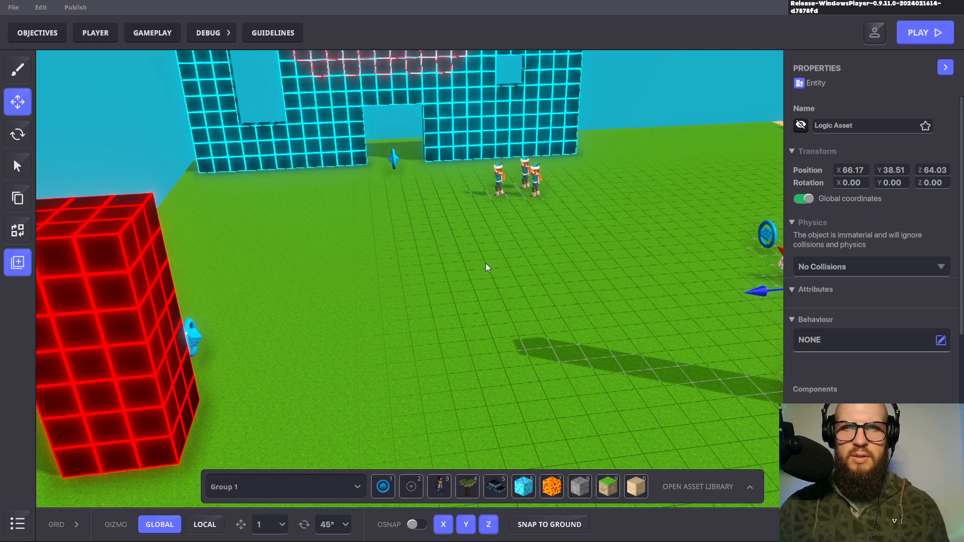
Step: Set the quest type of the INTERSTING POINTS quest to Wait For Message
left_click(41, 32)
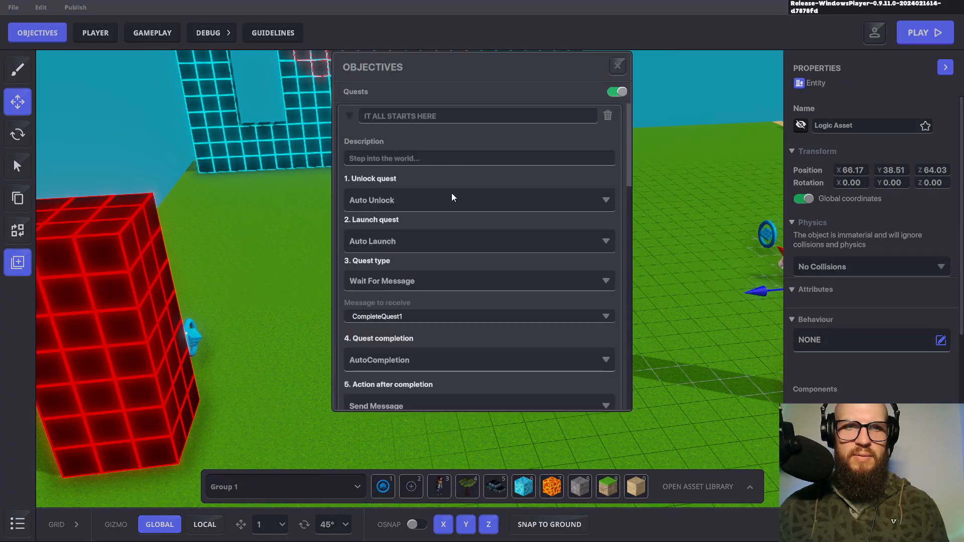
left_click(347, 116)
left_click(348, 142)
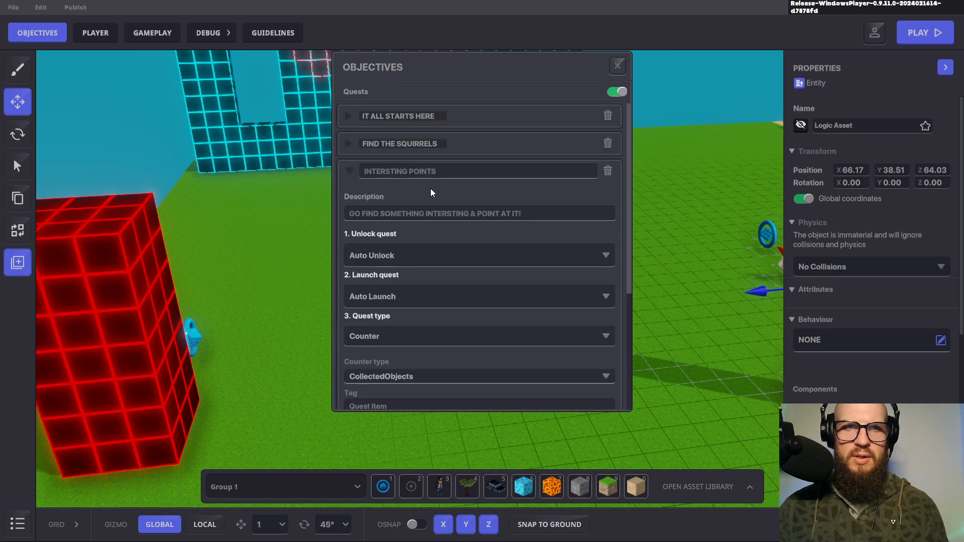
scroll(430, 243, "down", 2)
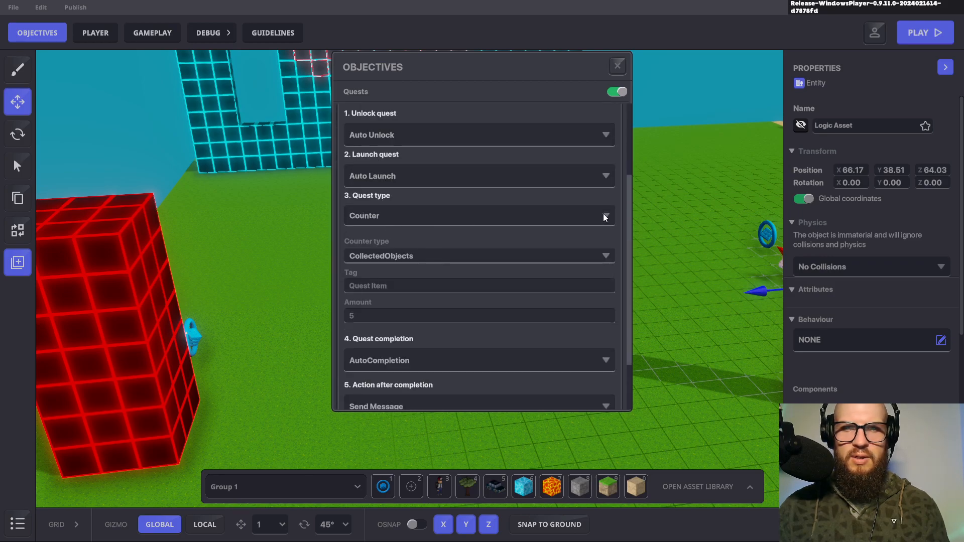
left_click(605, 216)
left_click(374, 278)
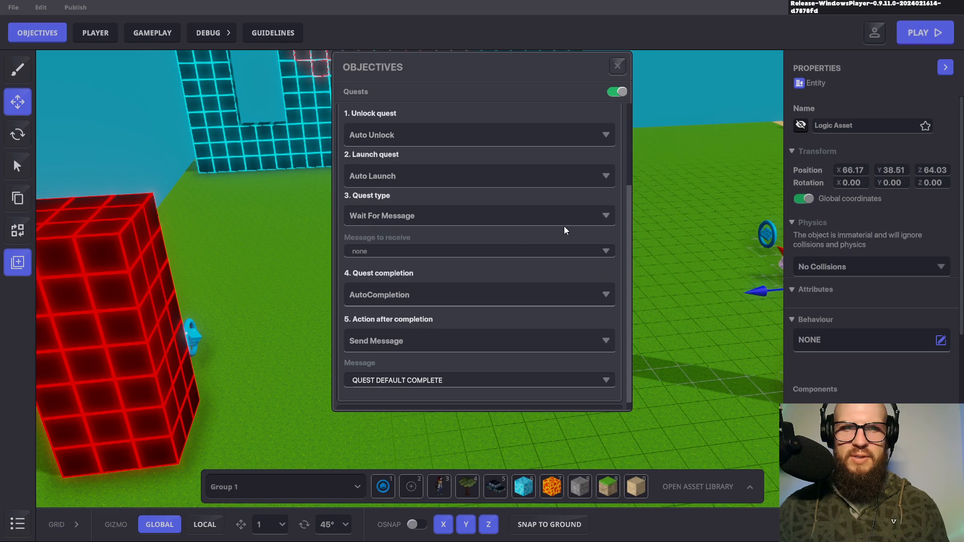
Step: Set the INTERSTING POINTS quest's message to receive to COMPLETE.POI and save the objective changes
scroll(486, 252, "down", 1)
left_click(568, 242)
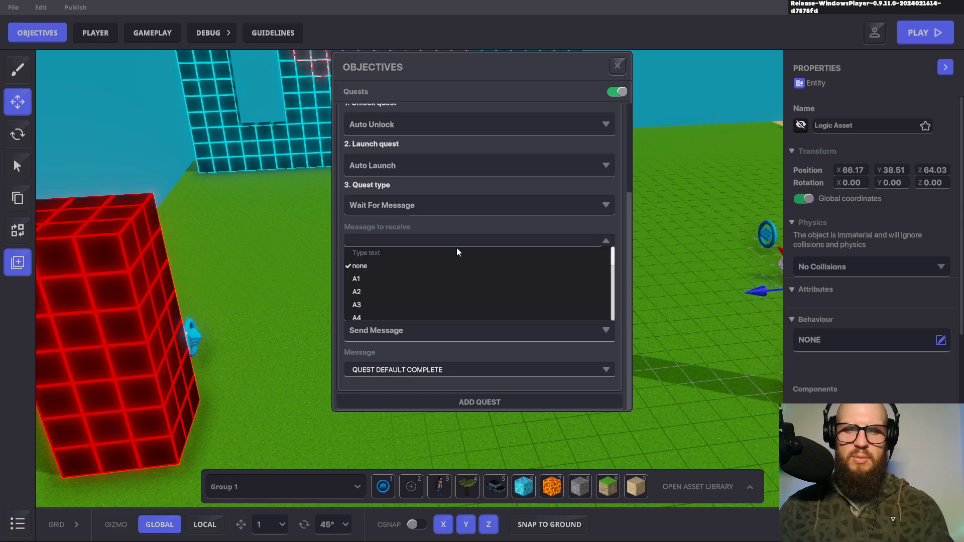
type("COM")
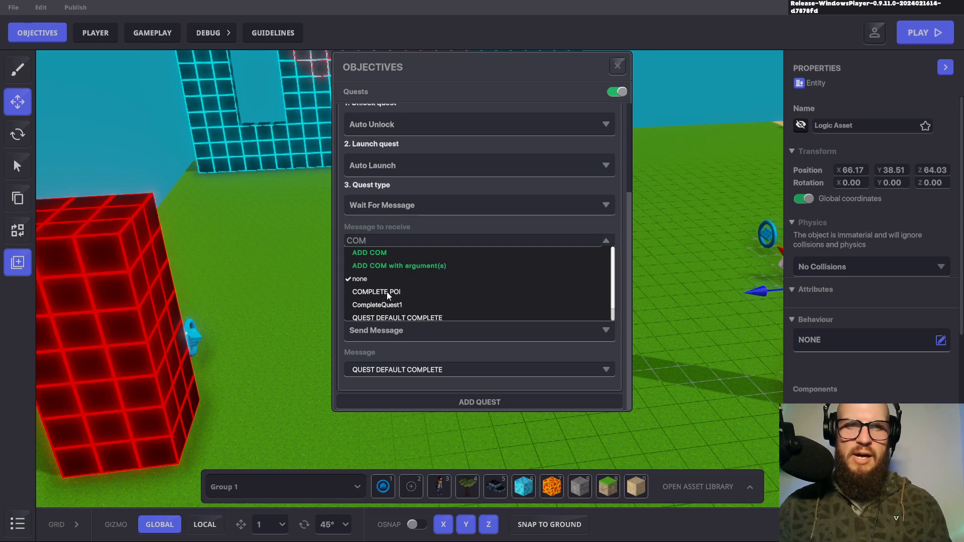
left_click(387, 291)
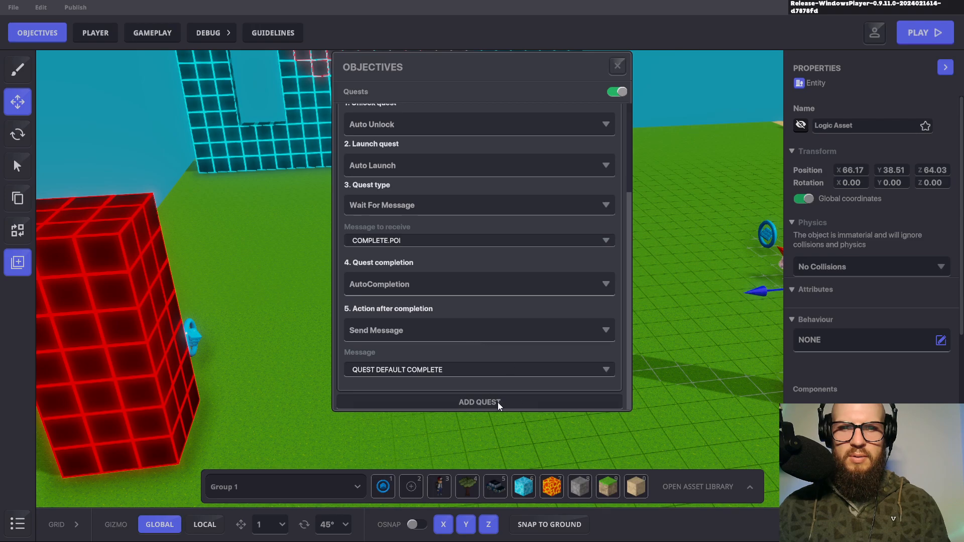
left_click(618, 66)
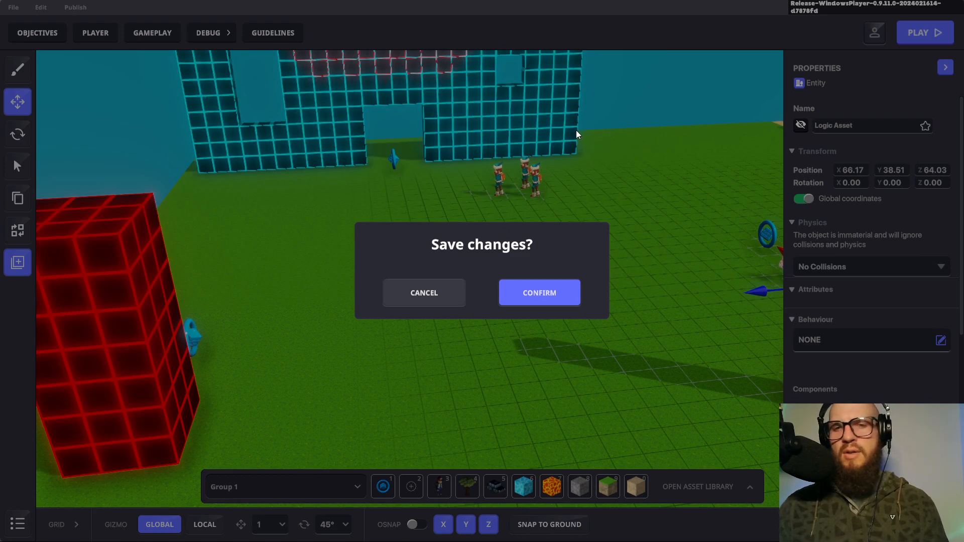
left_click(547, 286)
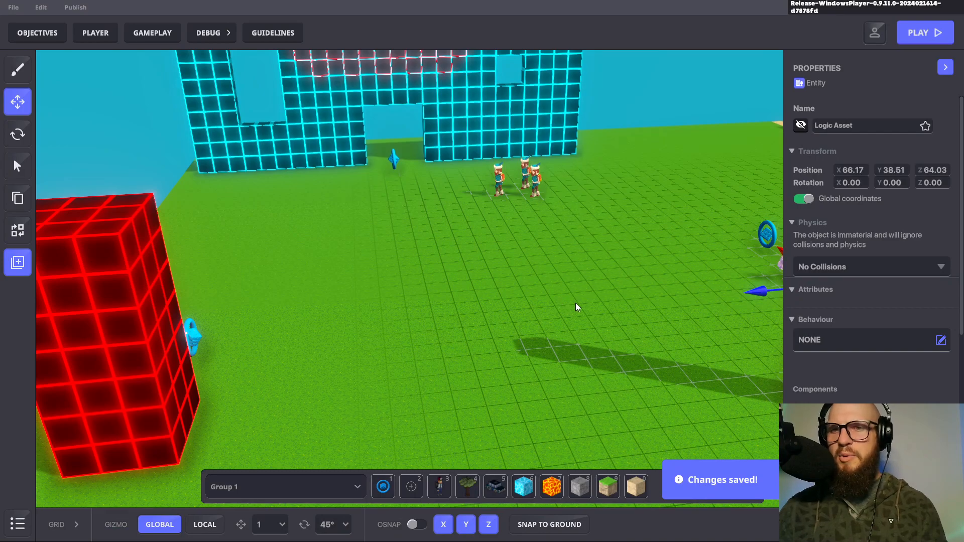
Step: Playtest the experience and run from the spawn point across the sand path toward the red pillars
middle_click_drag(575, 303, 549, 302)
scroll(553, 293, "down", 1)
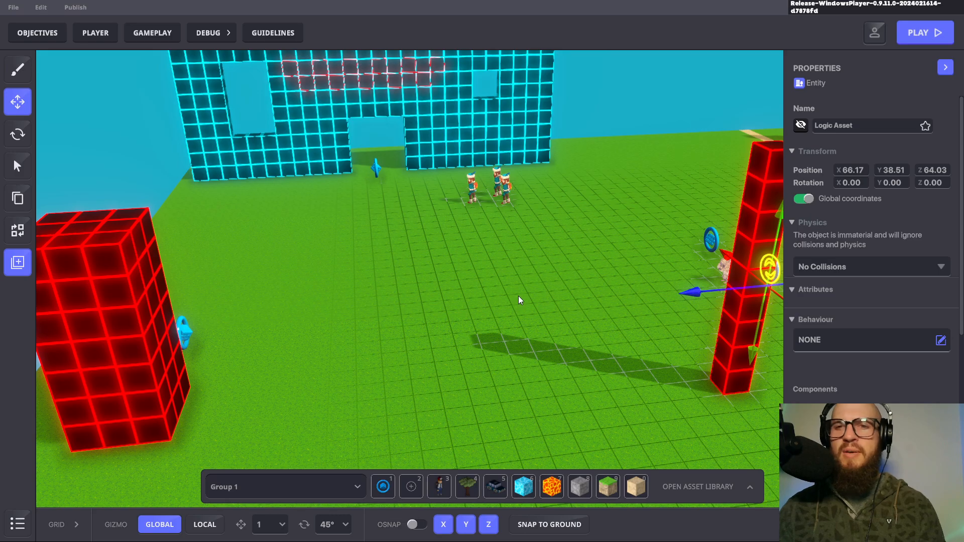
key("ctrl+p")
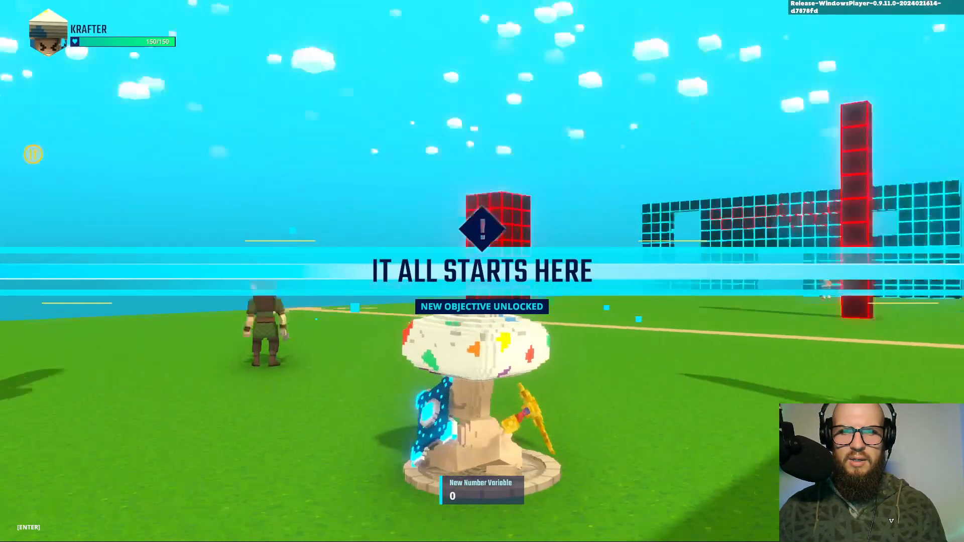
key("w")
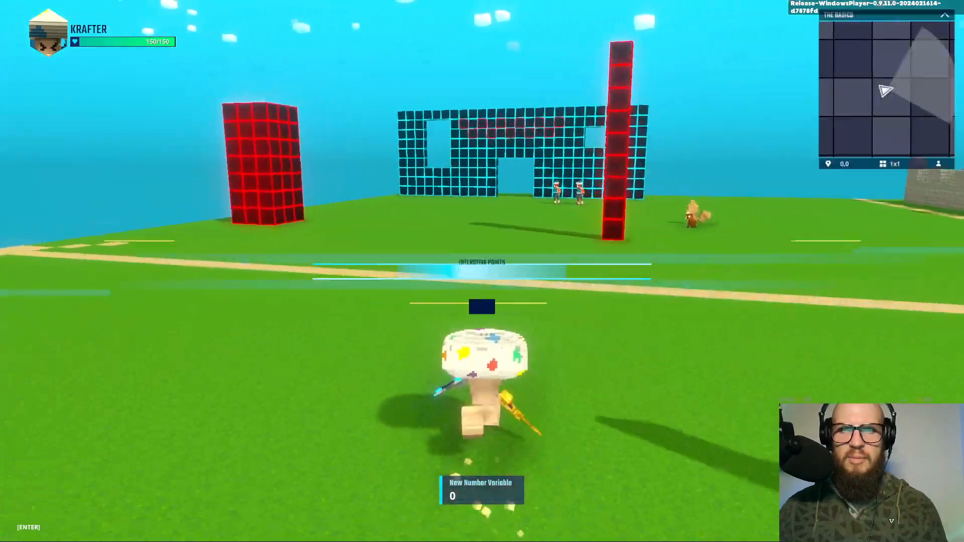
key("a")
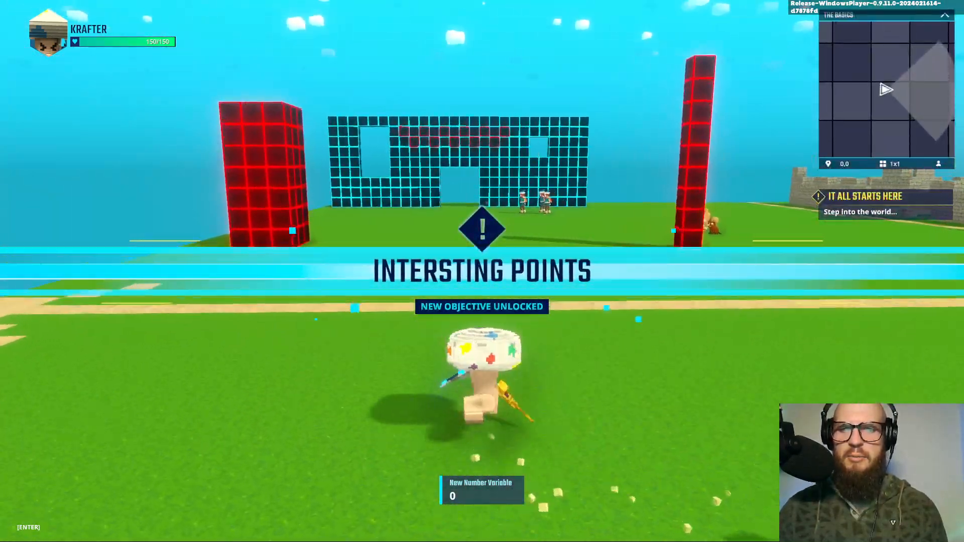
key("d")
key("w")
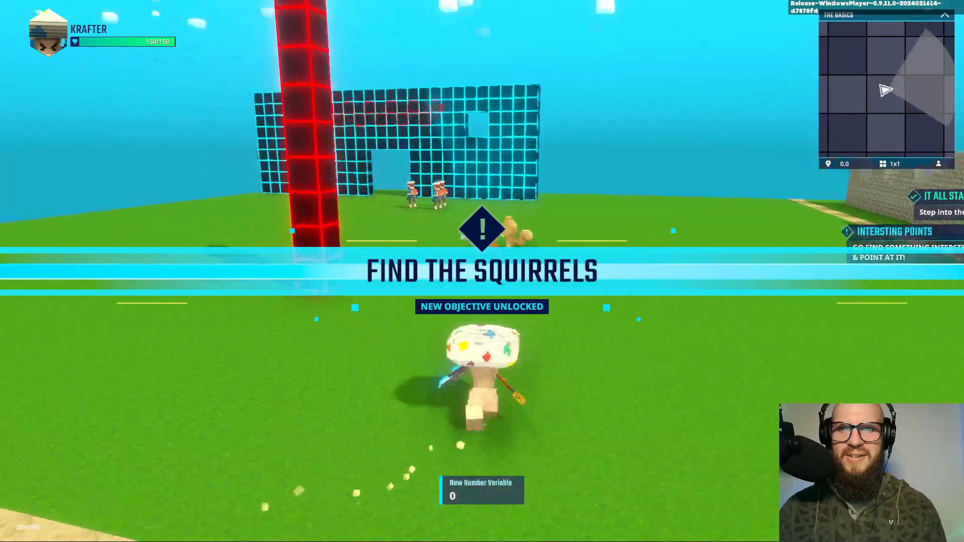
Step: Run back and forth around the sand path in front of the red pillars
key("a")
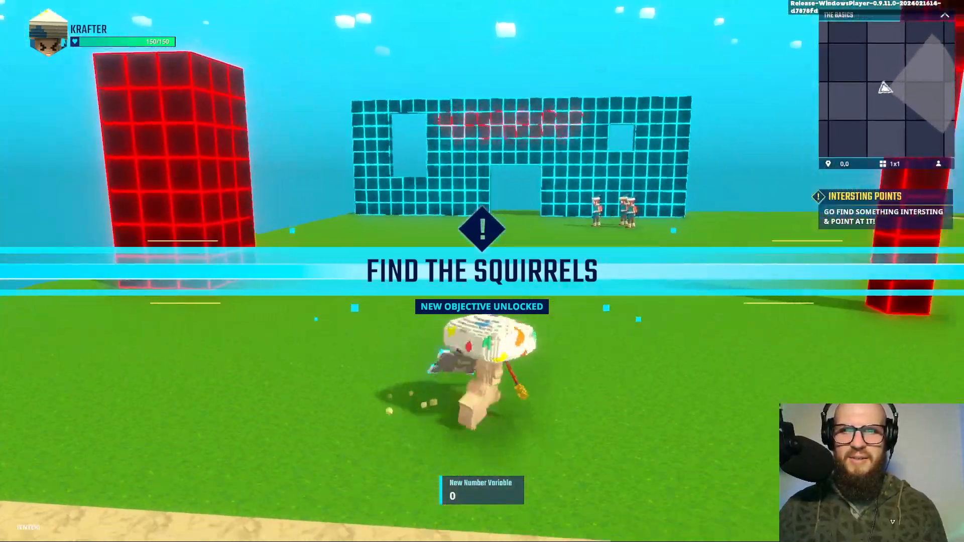
key("s")
key("a")
key("d")
key("a")
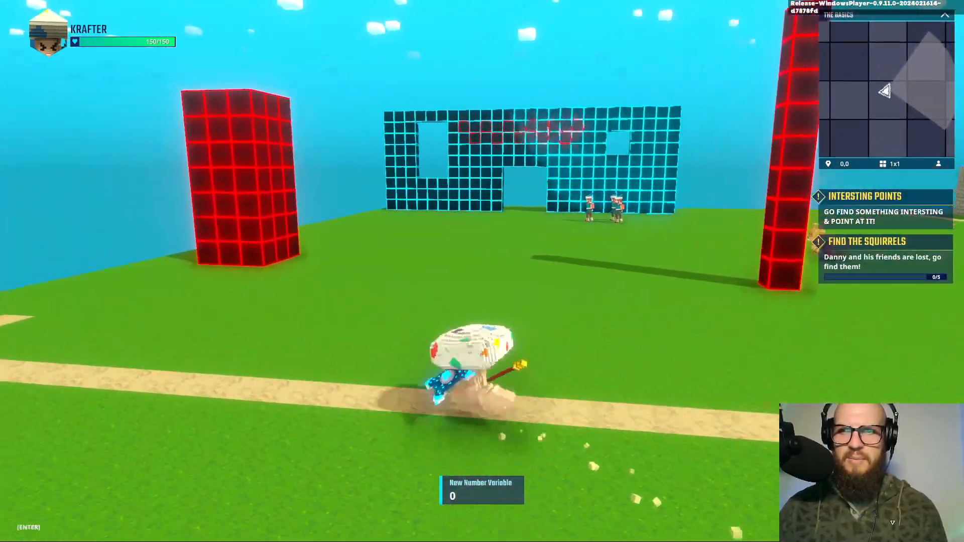
key("d")
key("w")
key("a")
key("s")
key("d")
key("w")
key("s")
key("a")
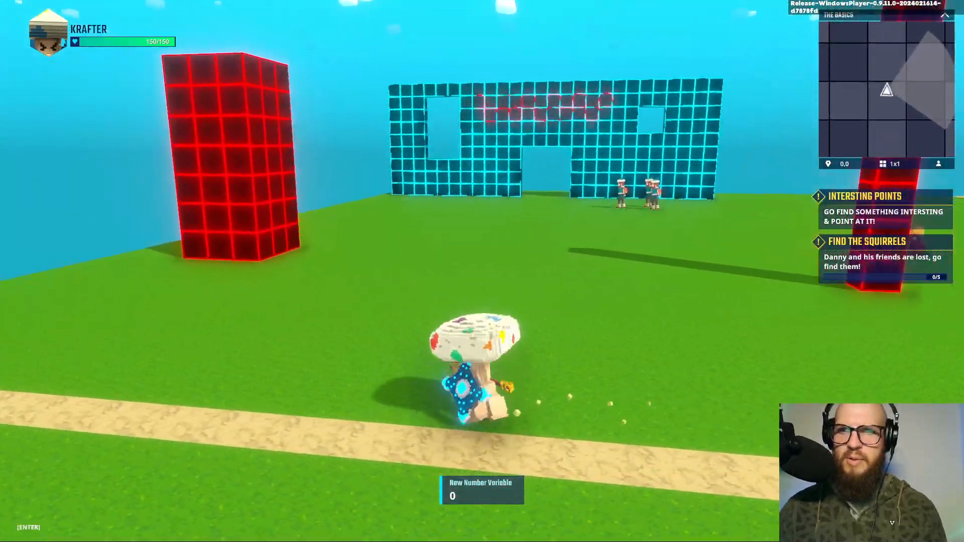
Step: Run to the blue wall's doorway to trigger its logic asset's Speaker, and turn back toward the squirrel and bear
key("w")
key("d")
key("w")
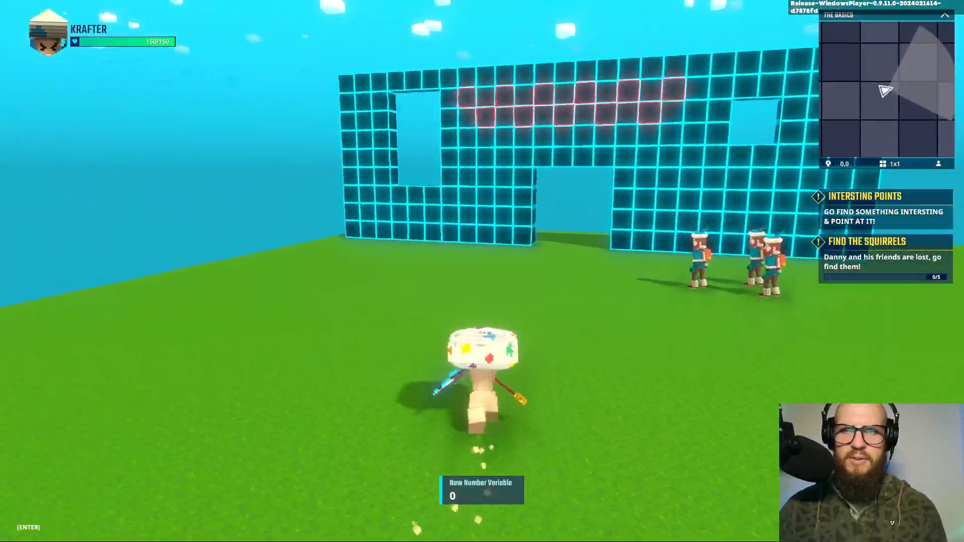
key("d")
key("s")
key("d")
key("w")
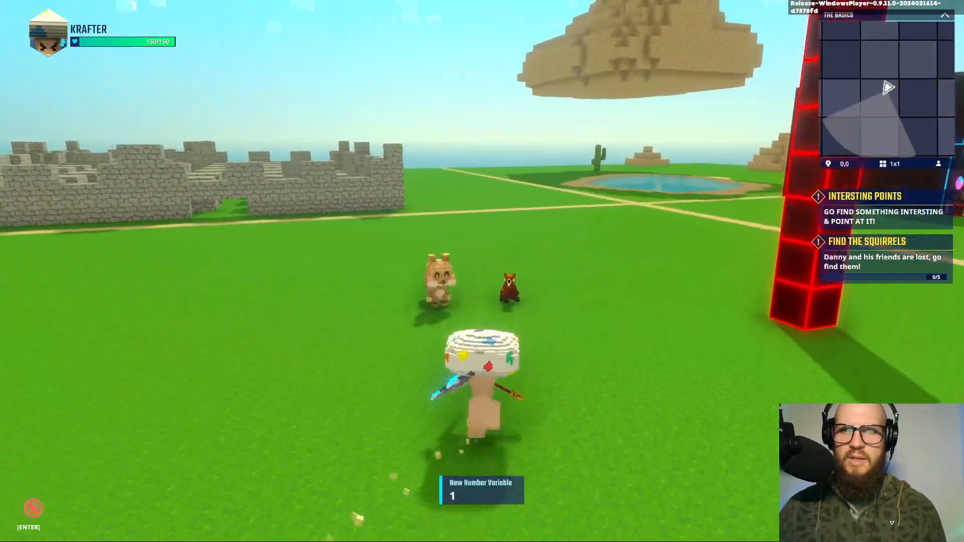
Step: Run past the thin red pillar to the wide red block to trigger the two copied logic assets' Speakers
key("s")
key("d")
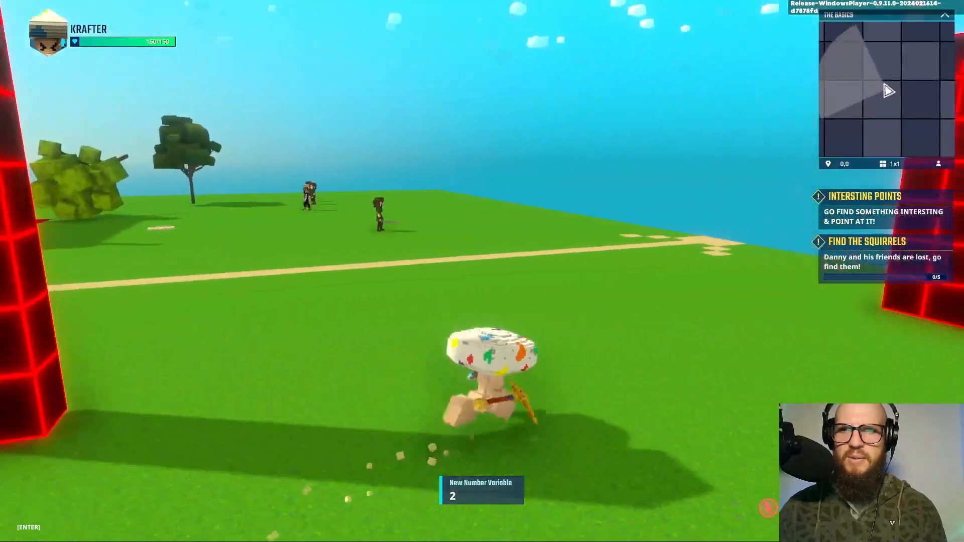
key("w")
key("s")
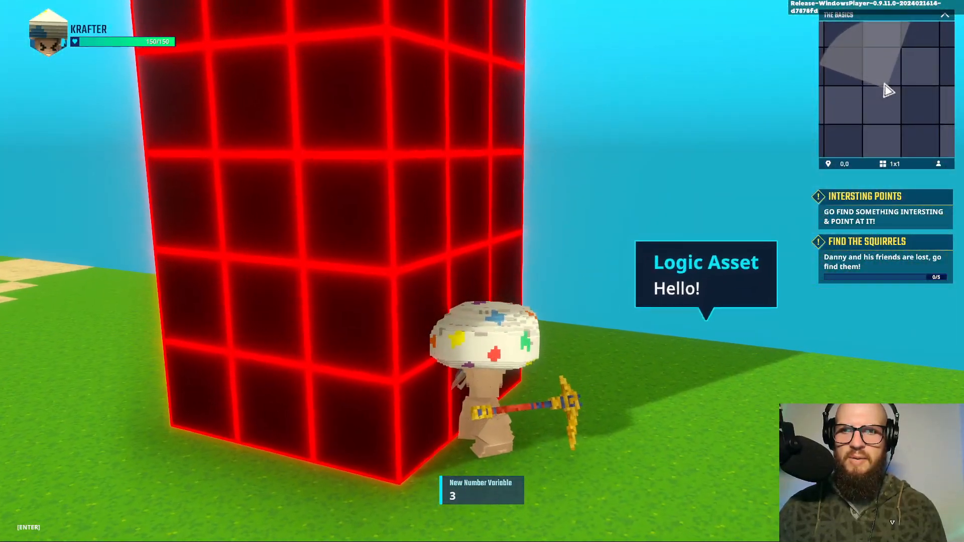
key("d")
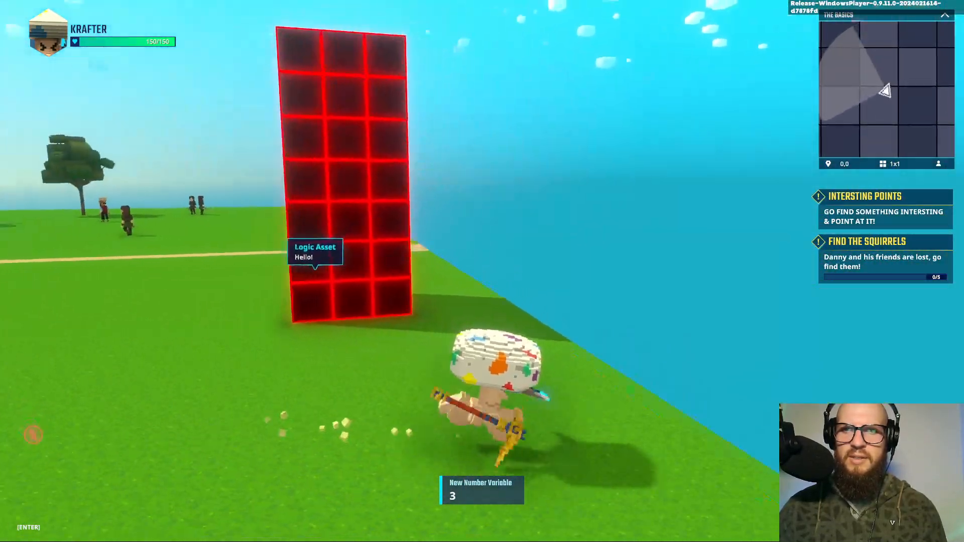
Step: Run back across the sand path, turn toward the blue wall between the red pillars, and end the playtest
key("w")
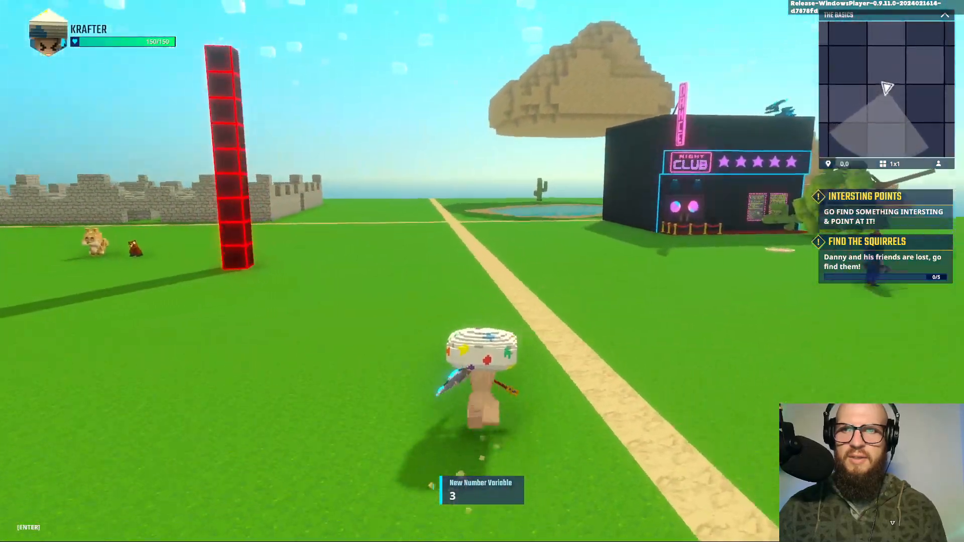
key("d")
key("s")
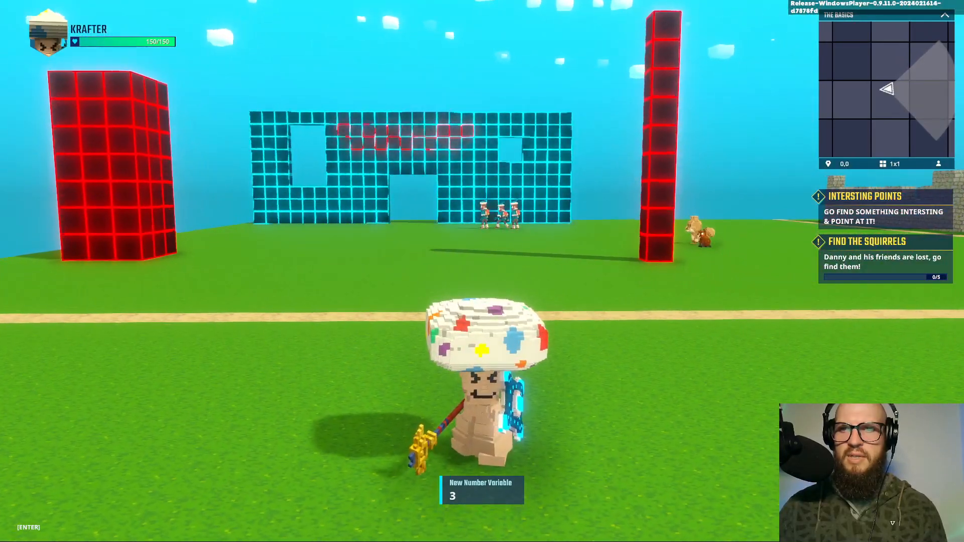
key("w")
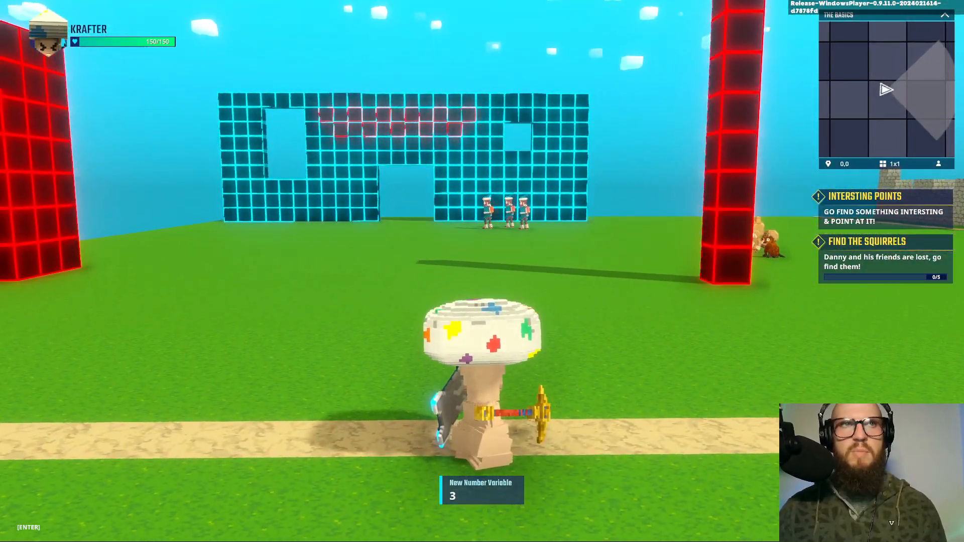
key("Escape")
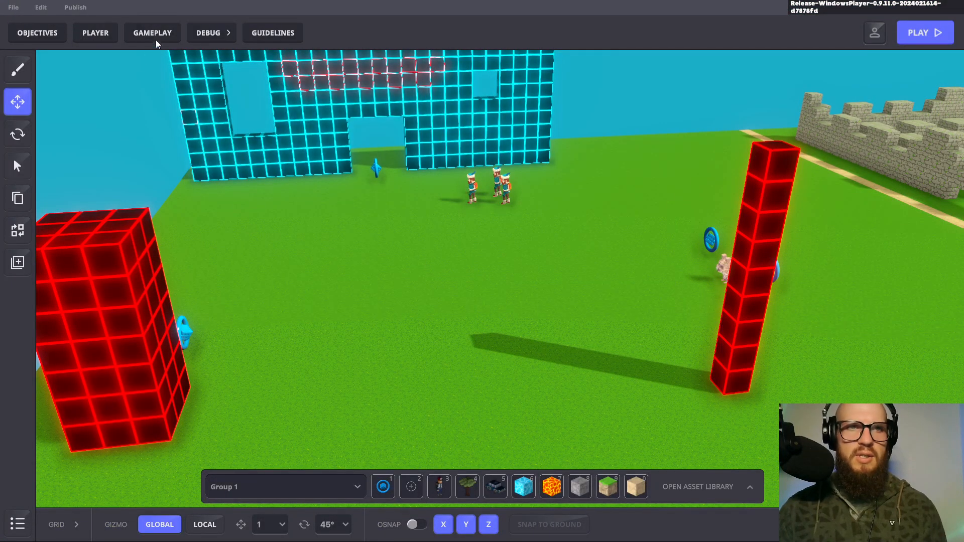
Step: Open the game rules and review the Compare numbers rule's required message, condition, comparison duration and sent message alongside the Add/Subtract number rule
left_click(165, 33)
left_click(309, 64)
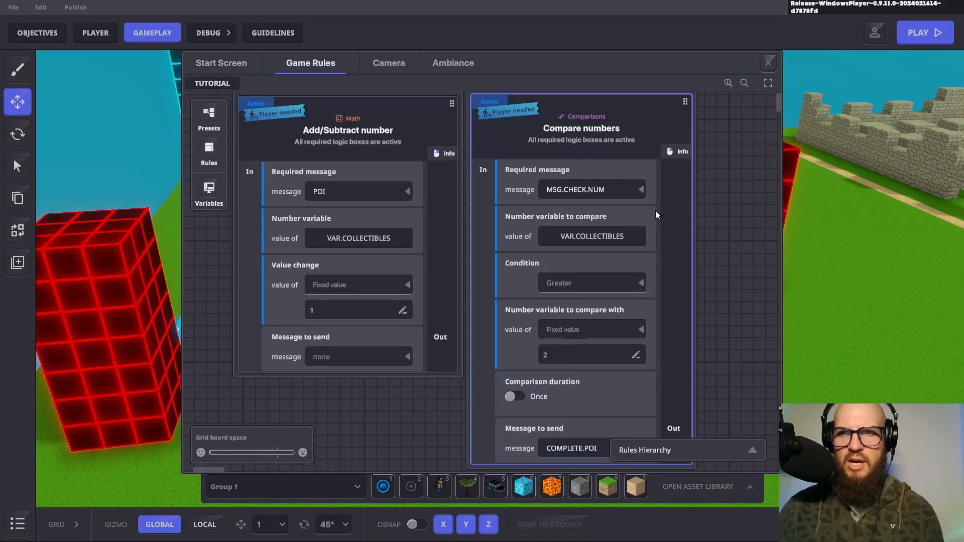
scroll(599, 194, "down", 3)
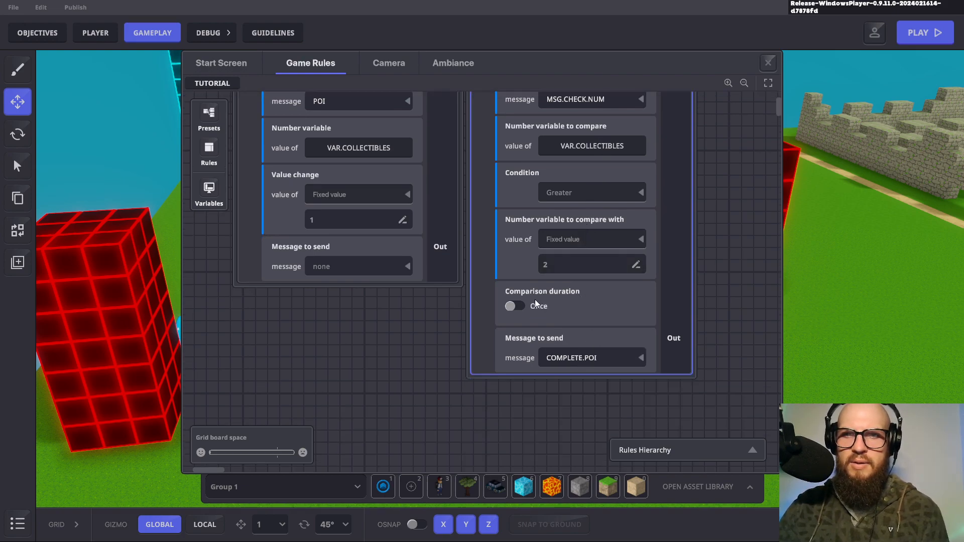
scroll(620, 311, "up", 1)
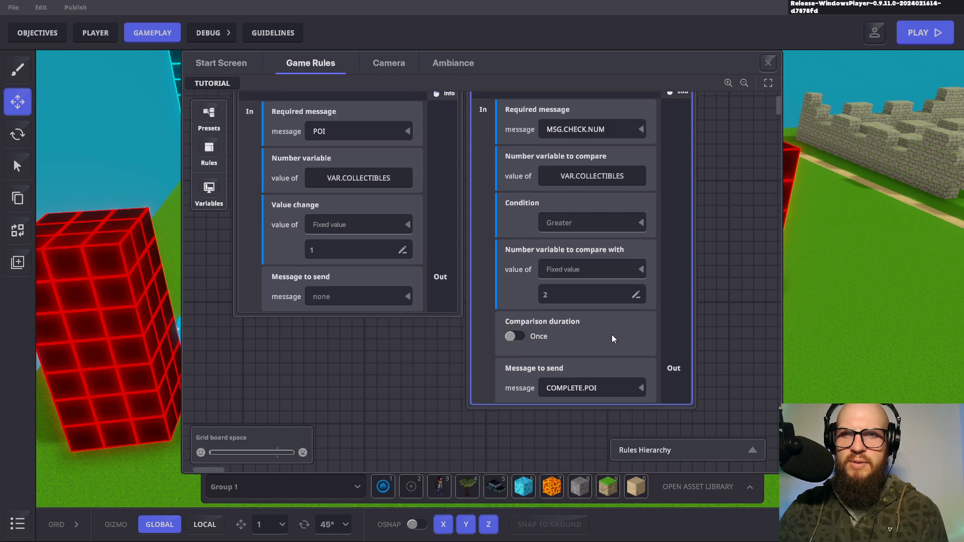
scroll(610, 335, "up", 1)
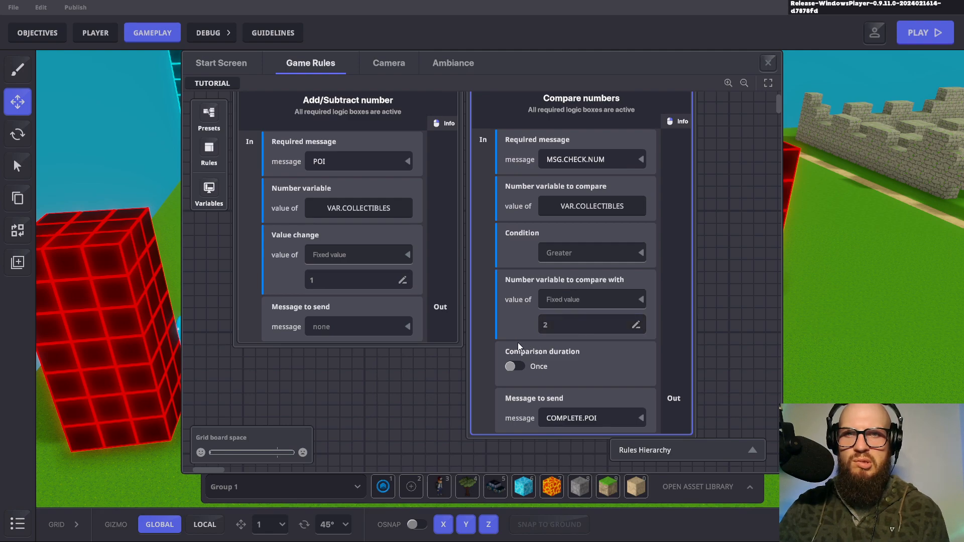
scroll(519, 344, "up", 1)
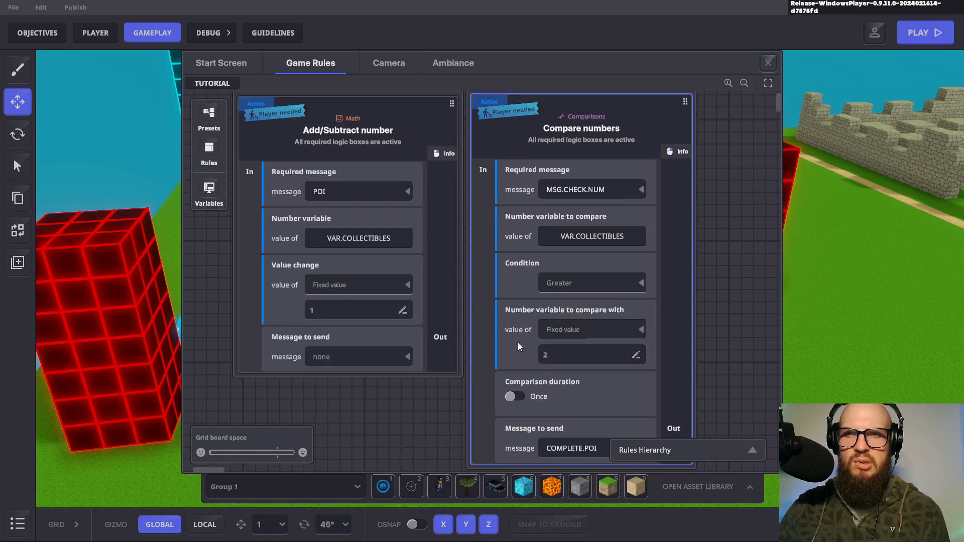
scroll(518, 343, "down", 2)
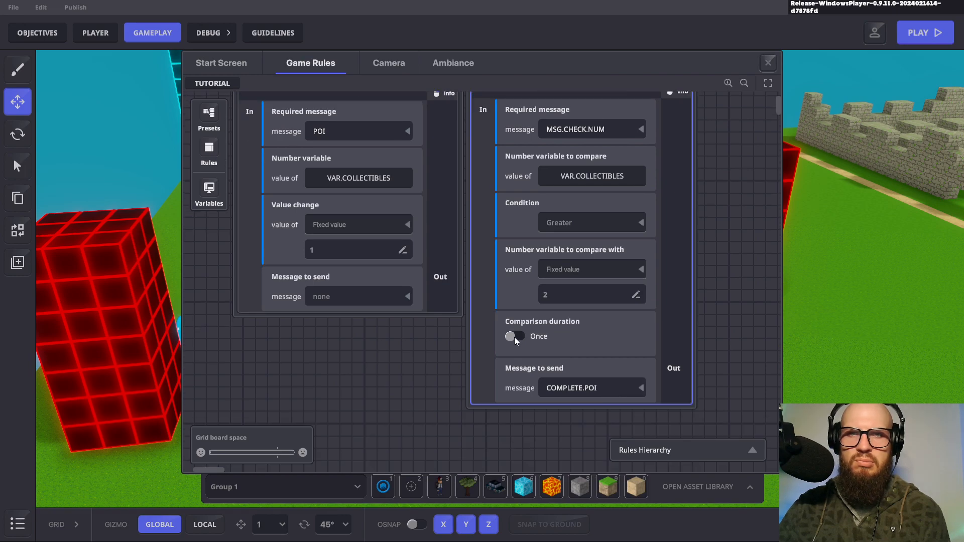
Step: Set the Compare numbers rule's condition to Equals with a fixed comparison value of 3, and close the gameplay settings
scroll(510, 330, "up", 1)
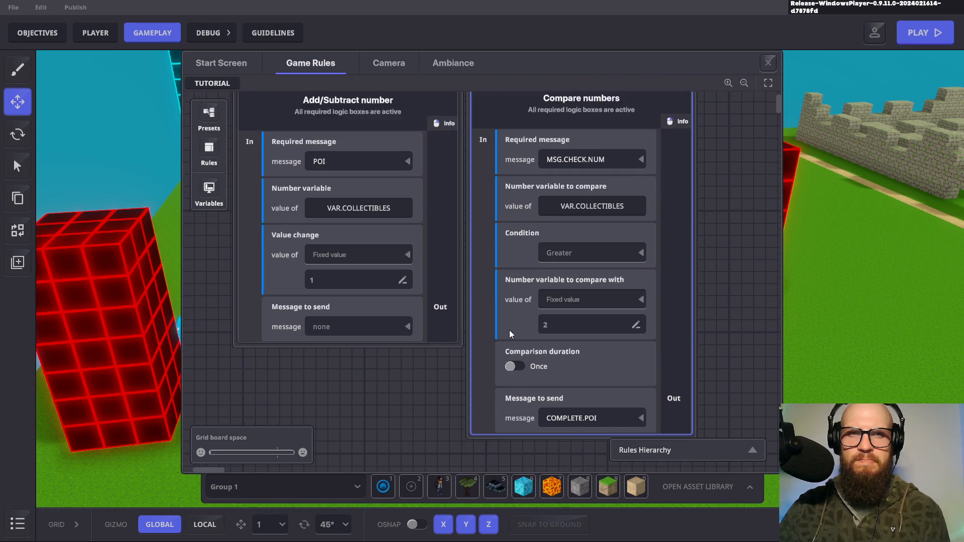
scroll(509, 334, "up", 1)
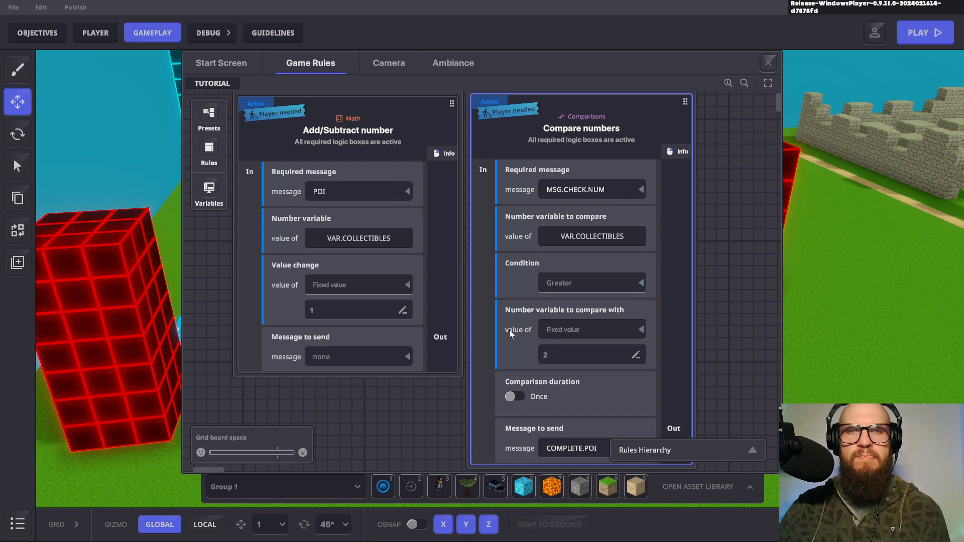
scroll(509, 333, "down", 1)
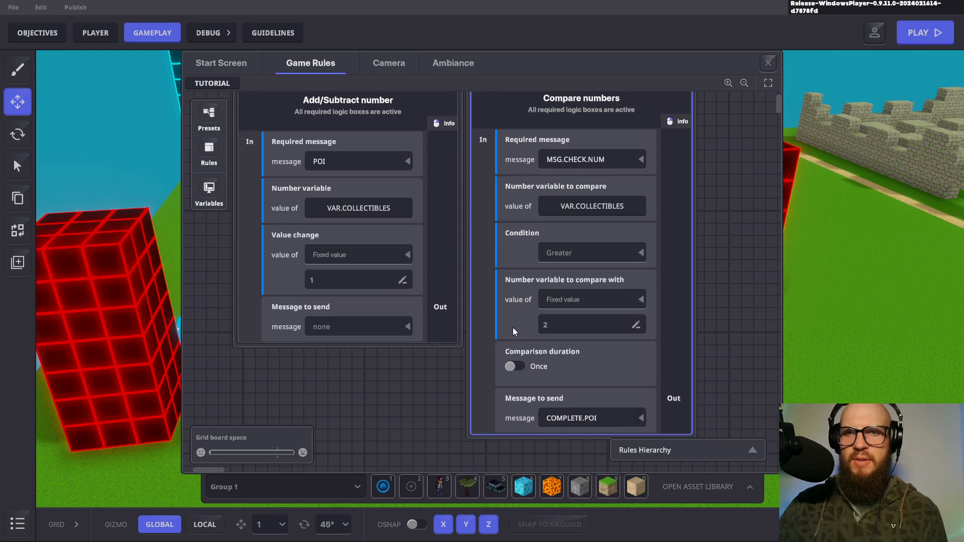
left_click(608, 257)
left_click(569, 274)
left_click(566, 327)
type("3")
left_click(769, 68)
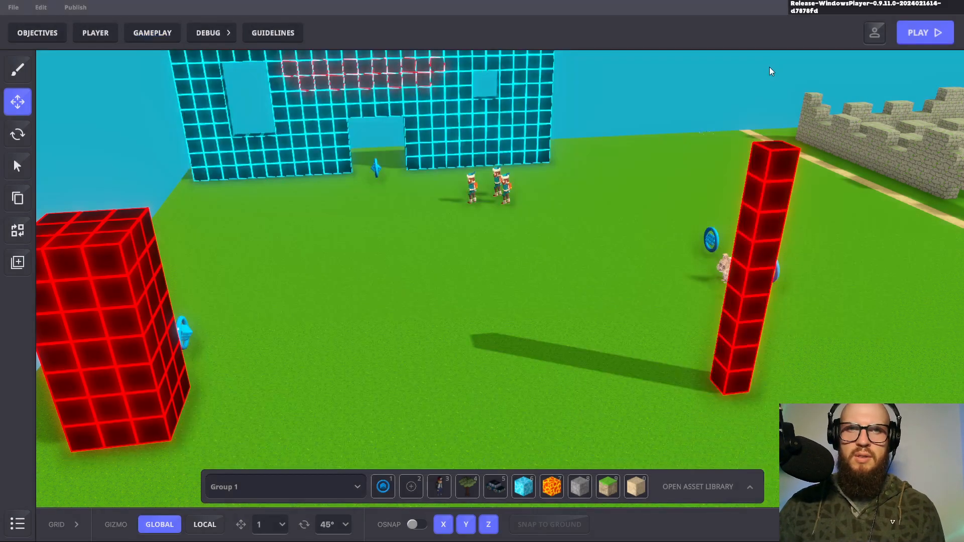
Step: Playtest the level by running the avatar past the cyan building, the squirrels and the red blocks to trigger the points of interest, and exit
key("ctrl+p")
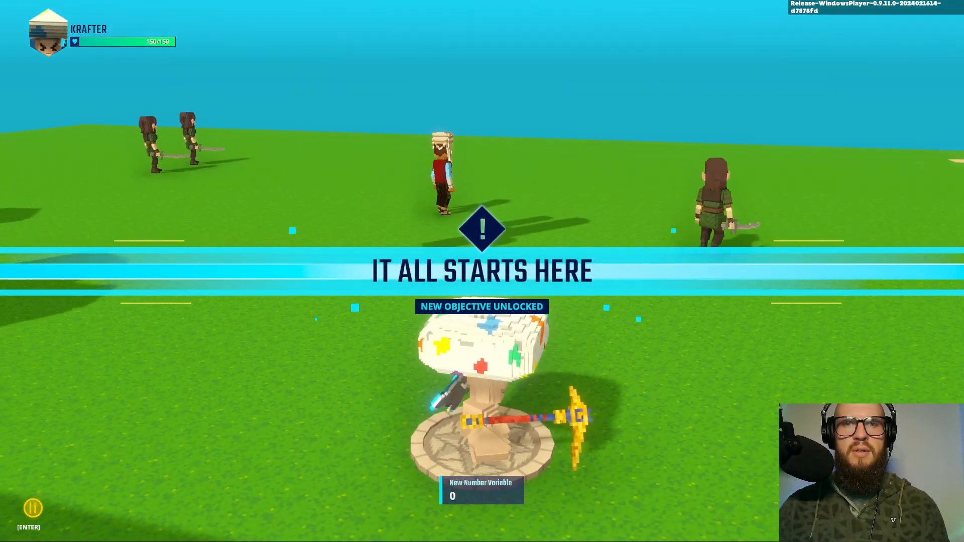
key("w")
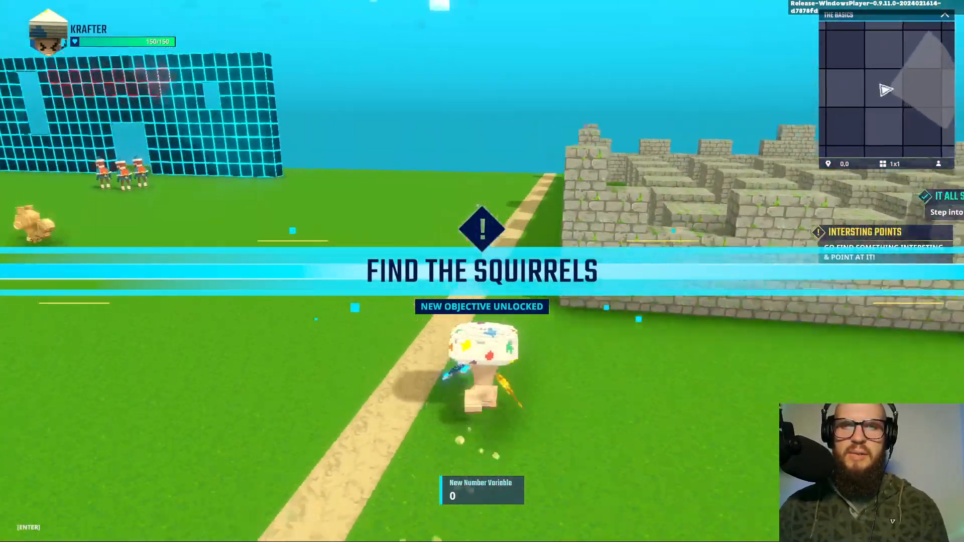
key("space")
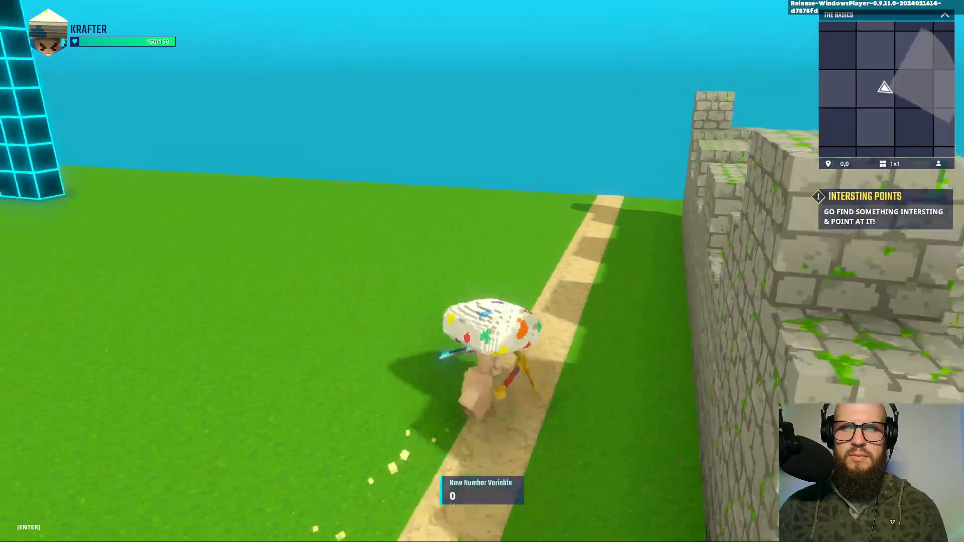
key("space")
key("w")
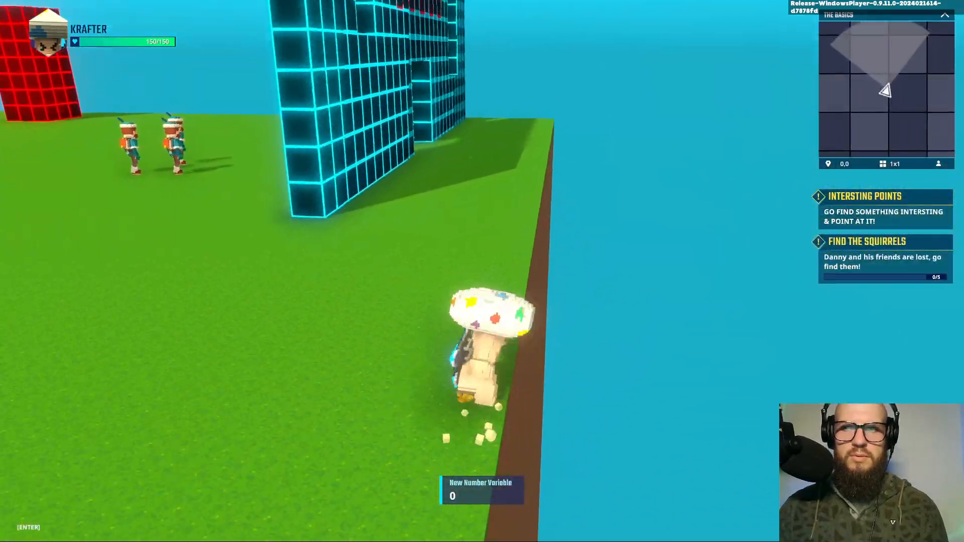
key("w")
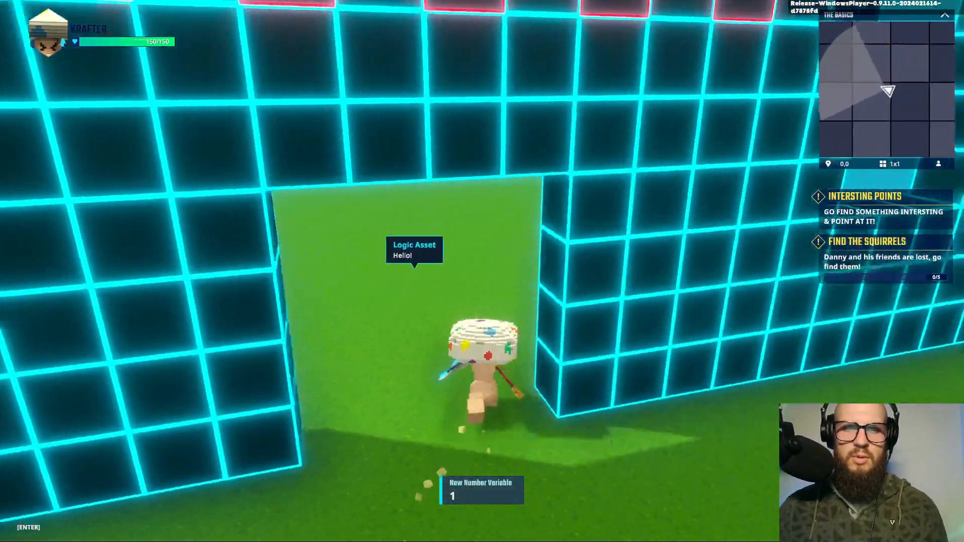
key("w")
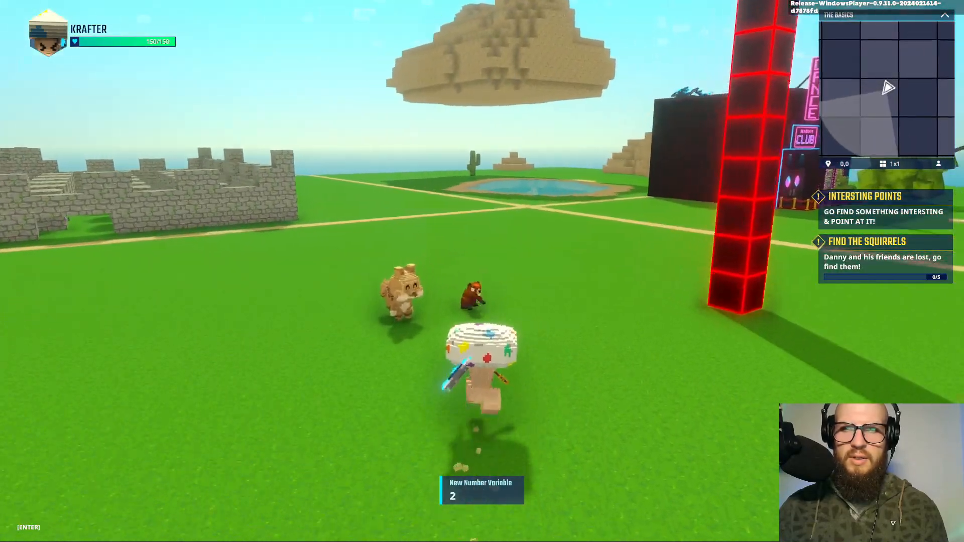
key("w")
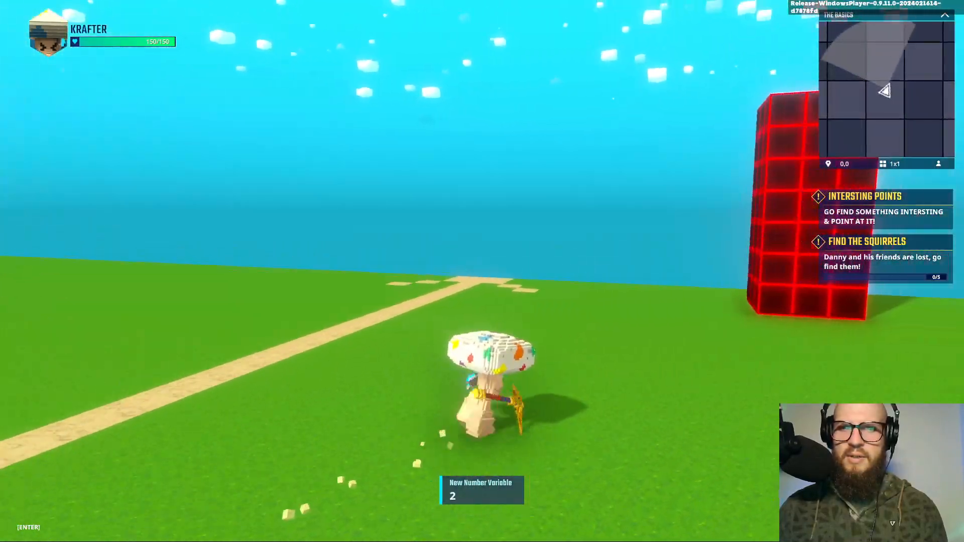
key("a")
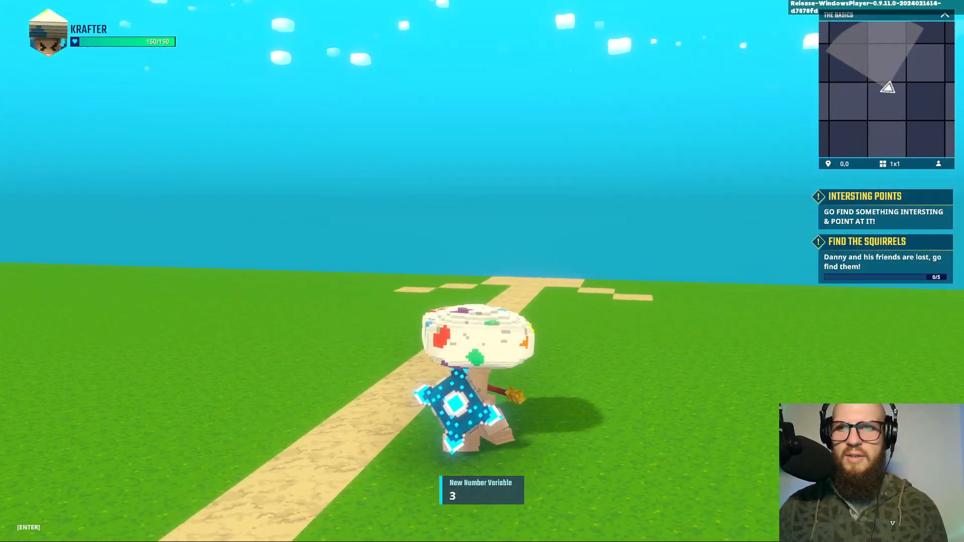
key("Escape")
Step: Review the INTERSTING POINTS quest's type, message to receive, completion and action settings in the objectives
left_click(47, 36)
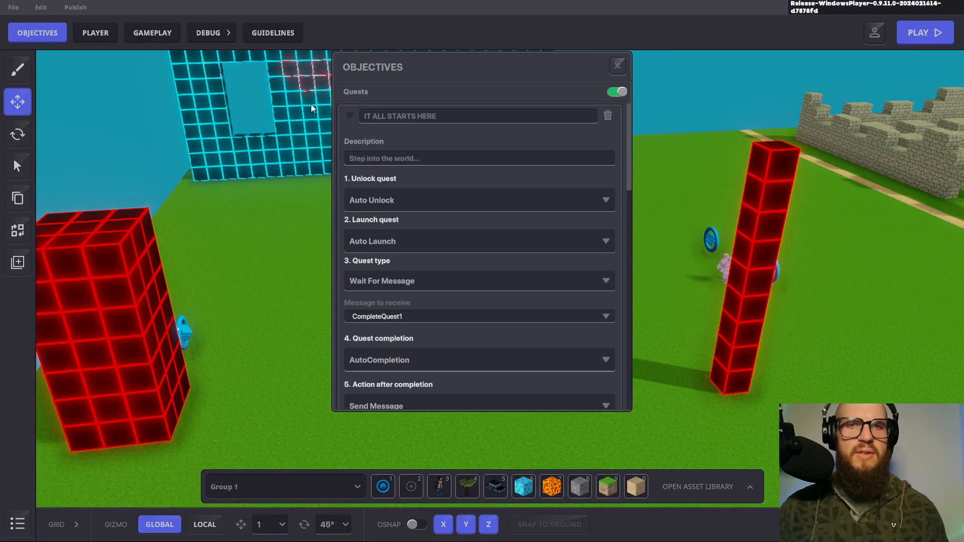
left_click(349, 115)
left_click(349, 144)
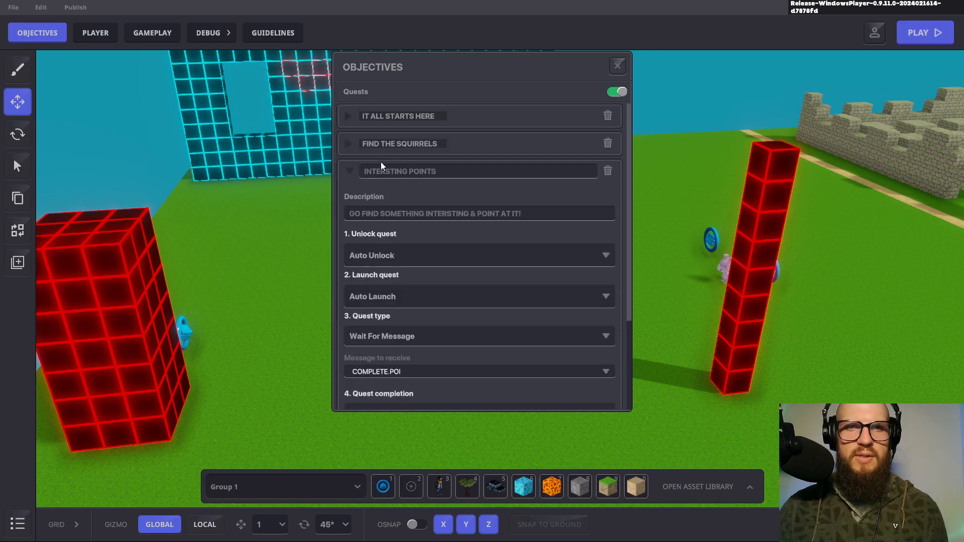
scroll(465, 224, "down", 2)
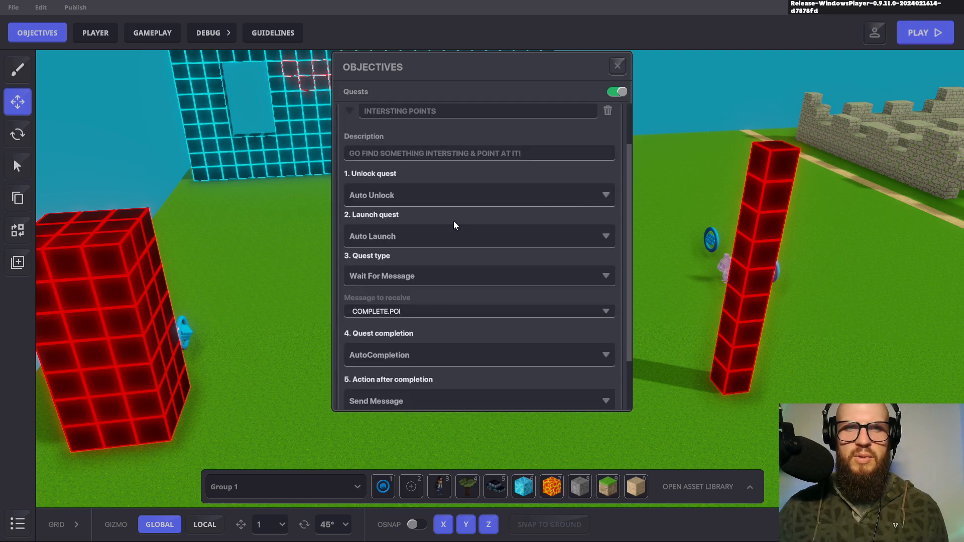
scroll(467, 236, "down", 2)
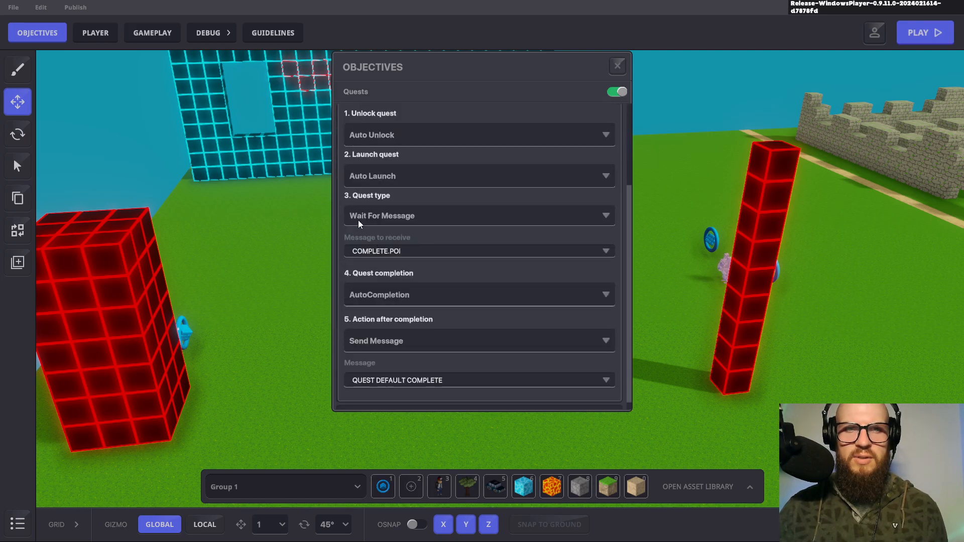
scroll(379, 226, "down", 1)
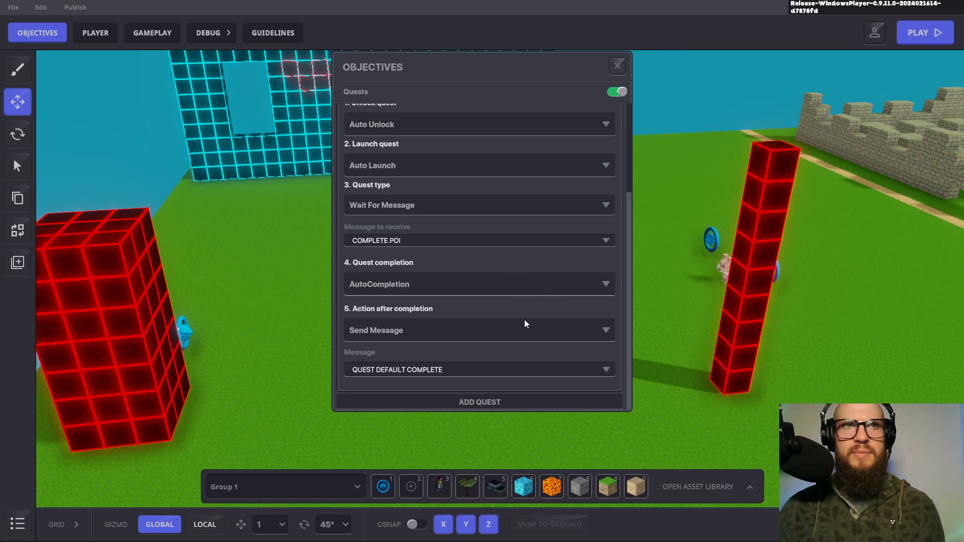
scroll(525, 320, "up", 3)
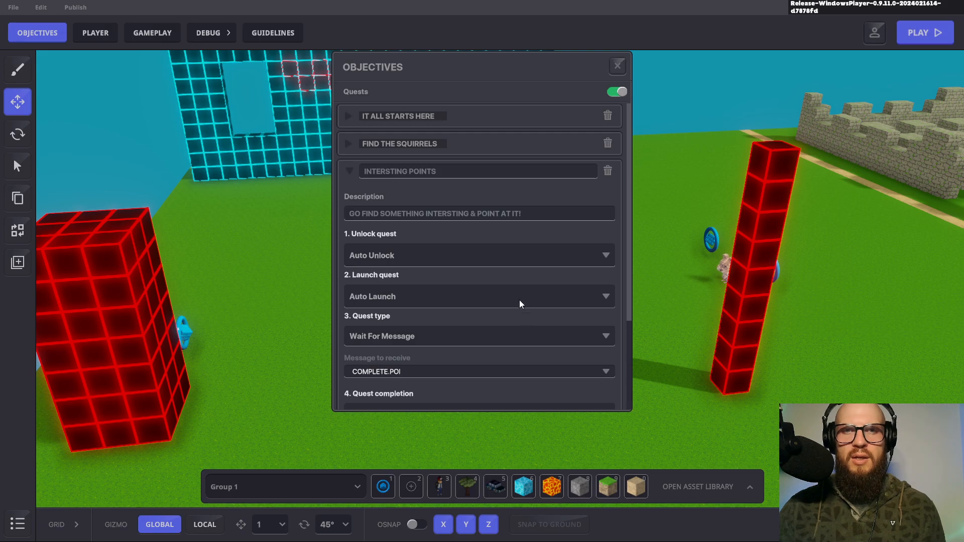
scroll(519, 304, "down", 3)
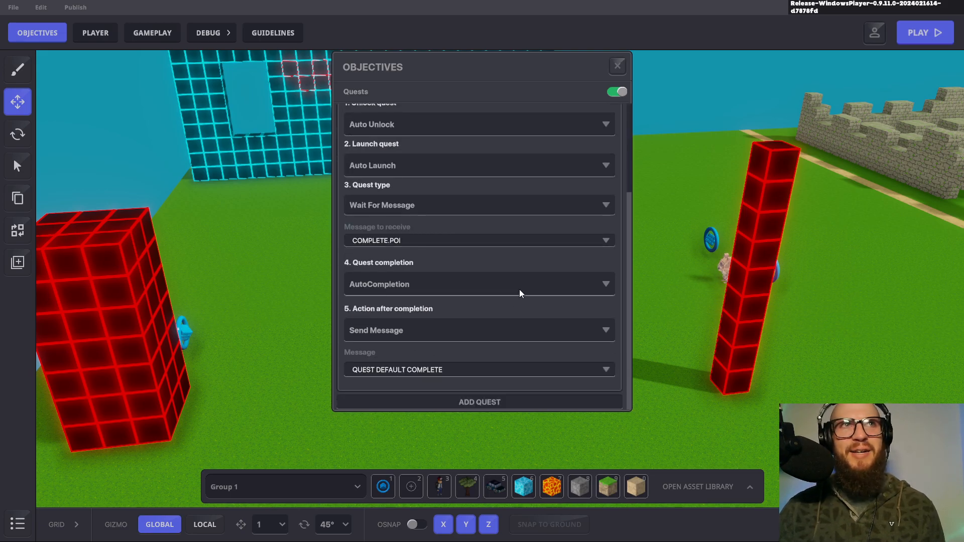
scroll(496, 279, "up", 1)
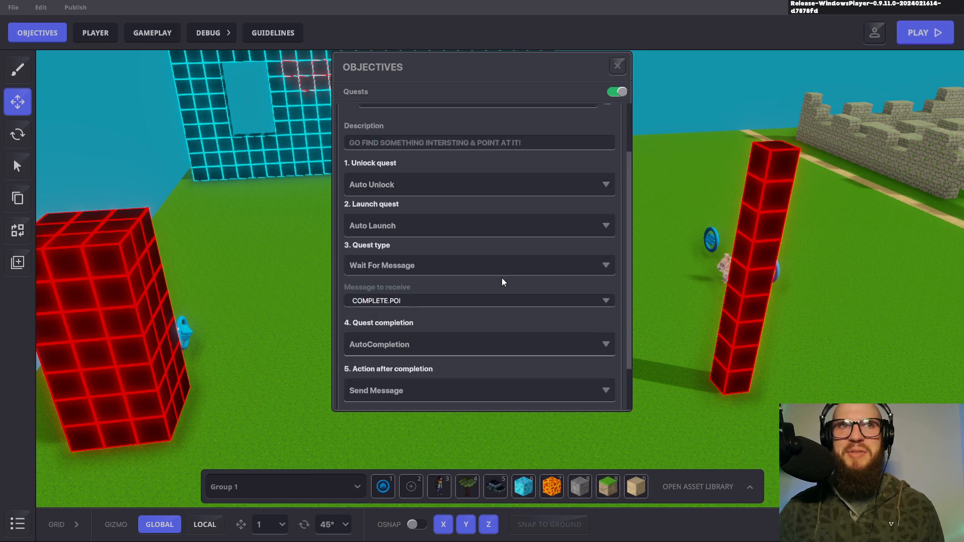
scroll(513, 280, "up", 1)
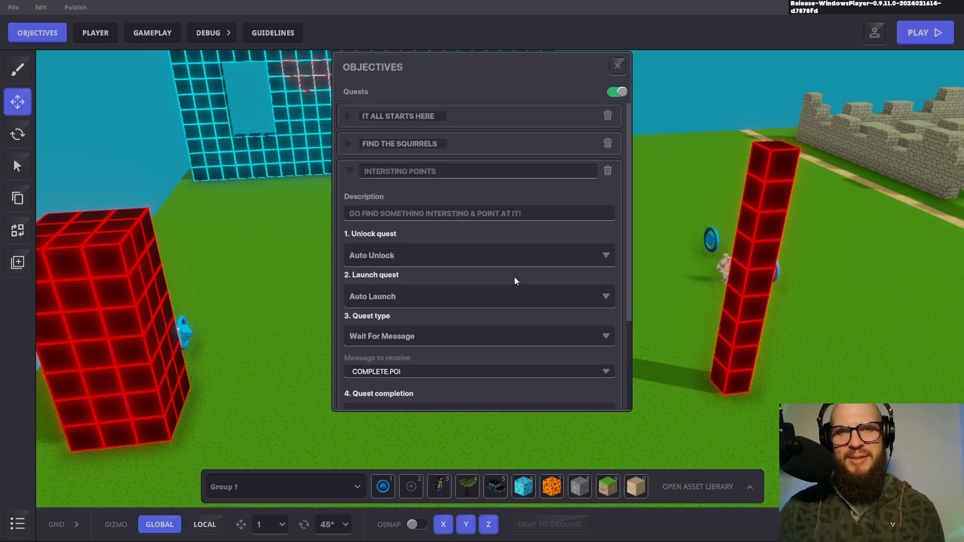
scroll(514, 281, "down", 1)
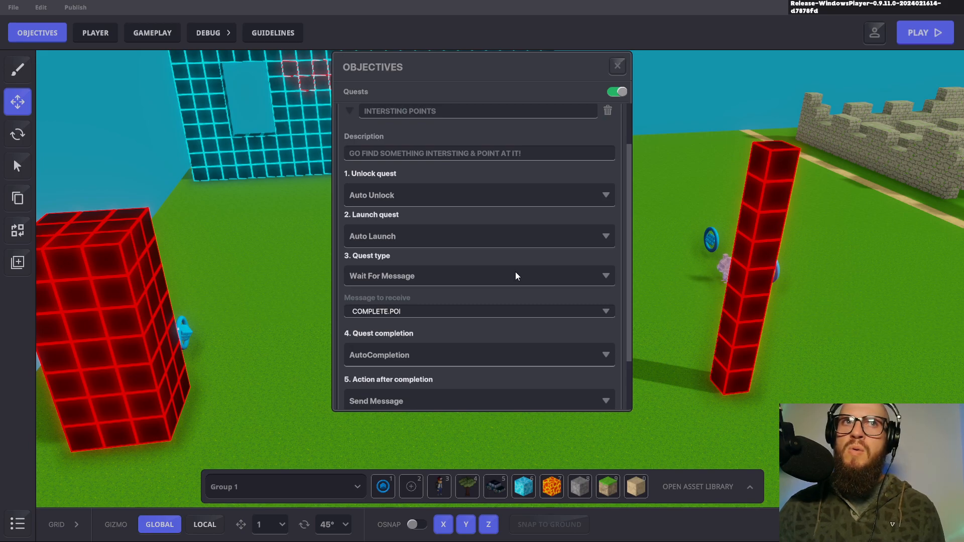
left_click(618, 67)
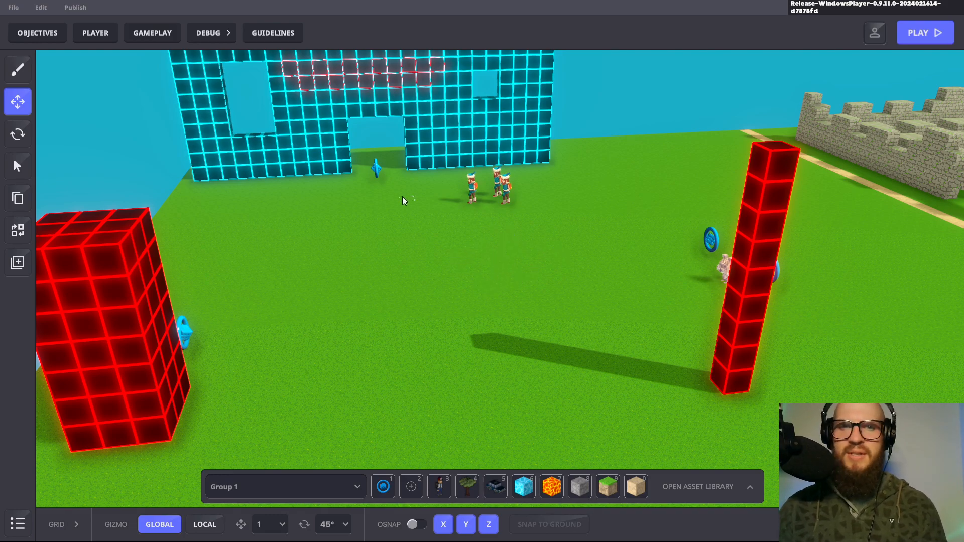
left_click(40, 38)
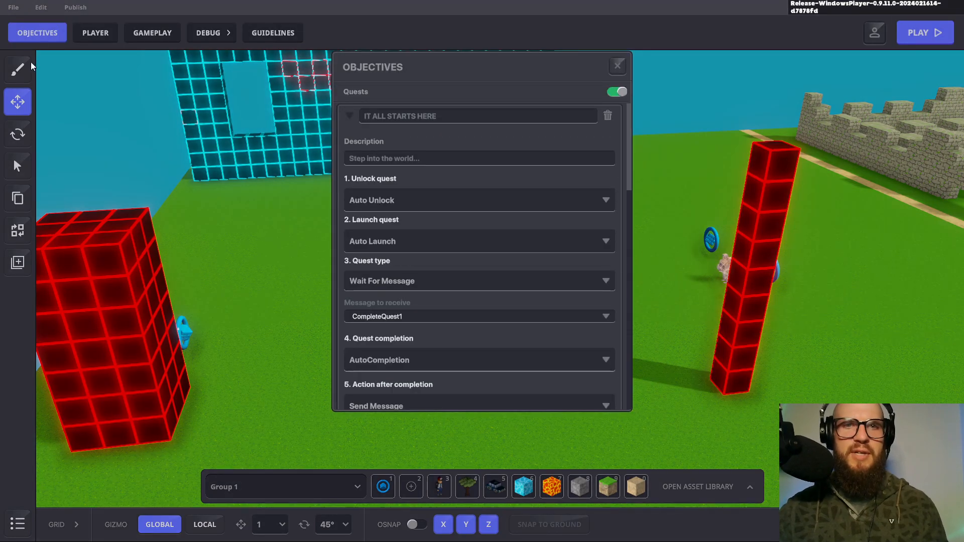
left_click(618, 66)
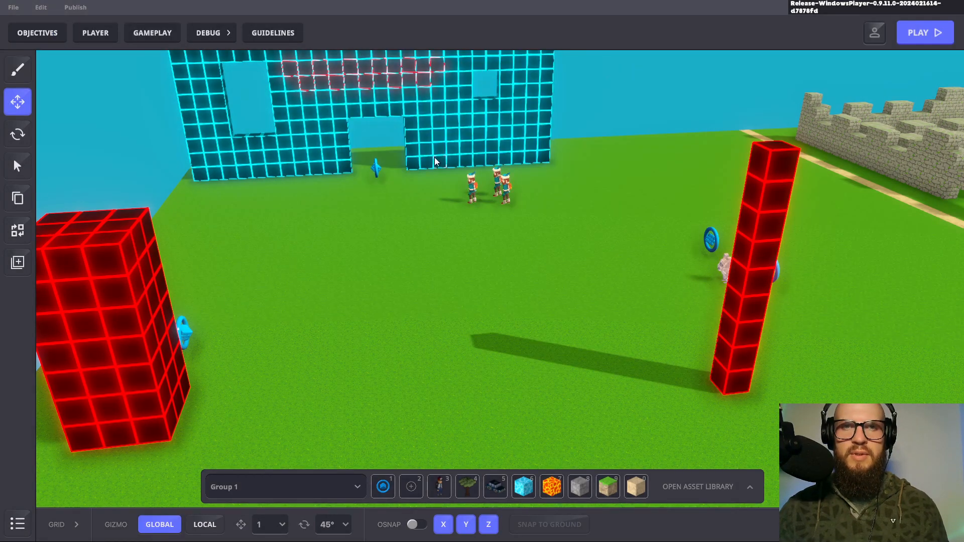
Step: Inspect the Speaker component of the logic asset in the cyan building's doorway, including its detection settings and message to send
left_click(376, 173)
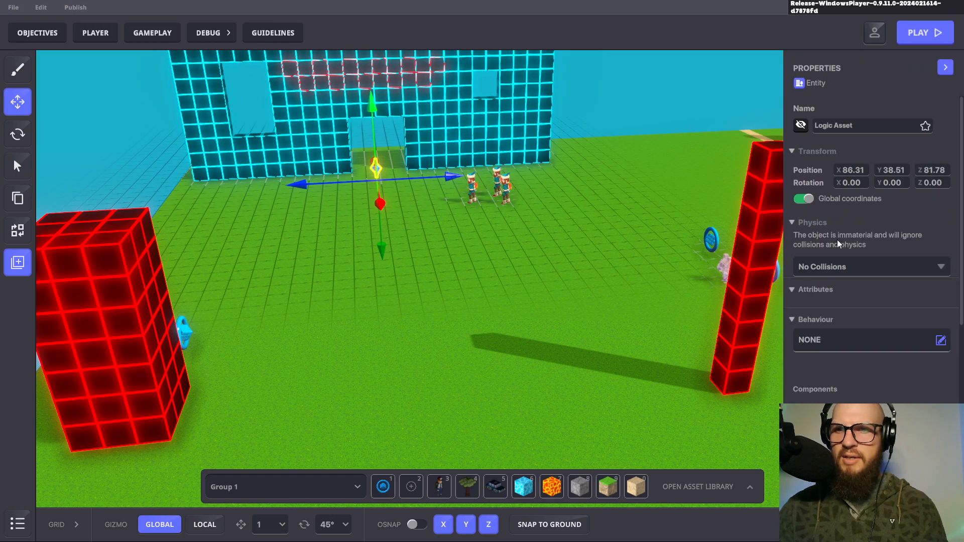
scroll(881, 275, "down", 3)
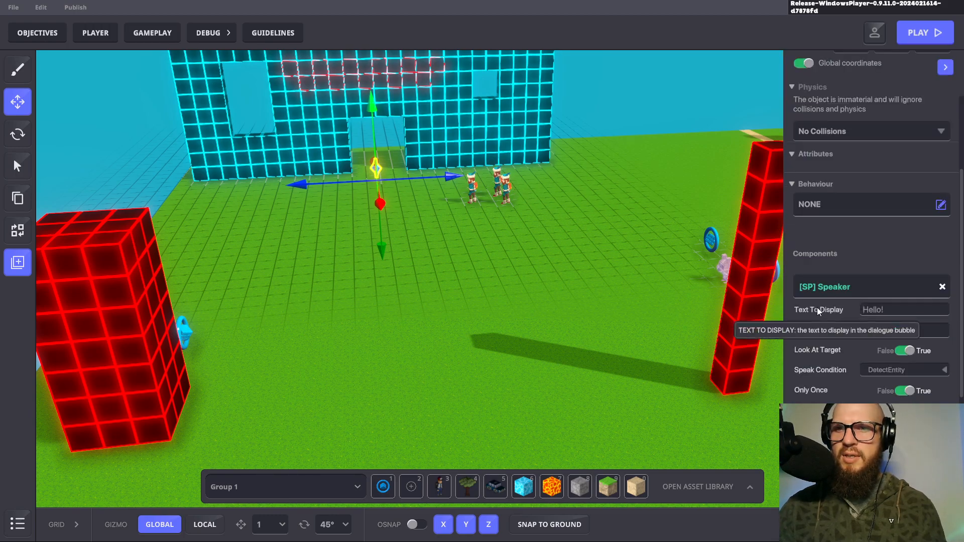
scroll(835, 351, "down", 1)
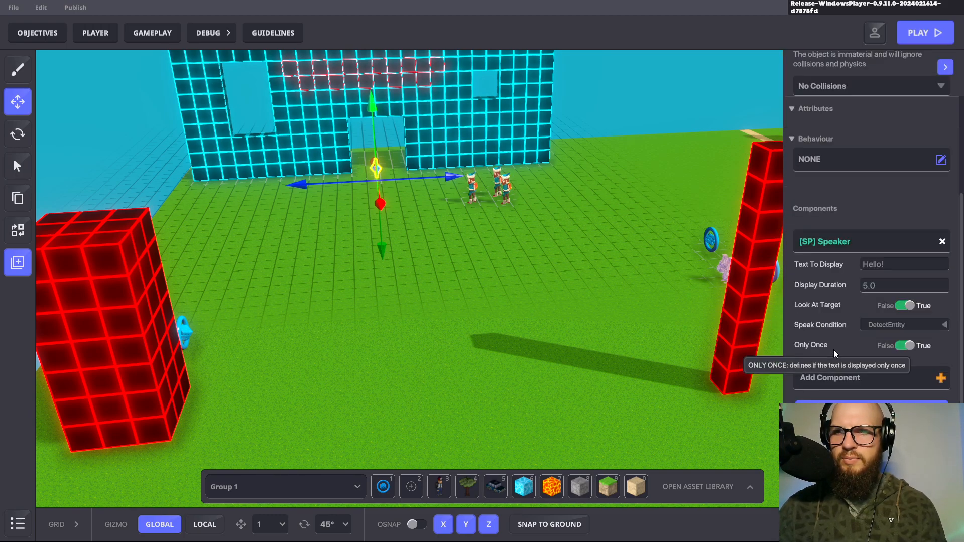
scroll(842, 326, "down", 1)
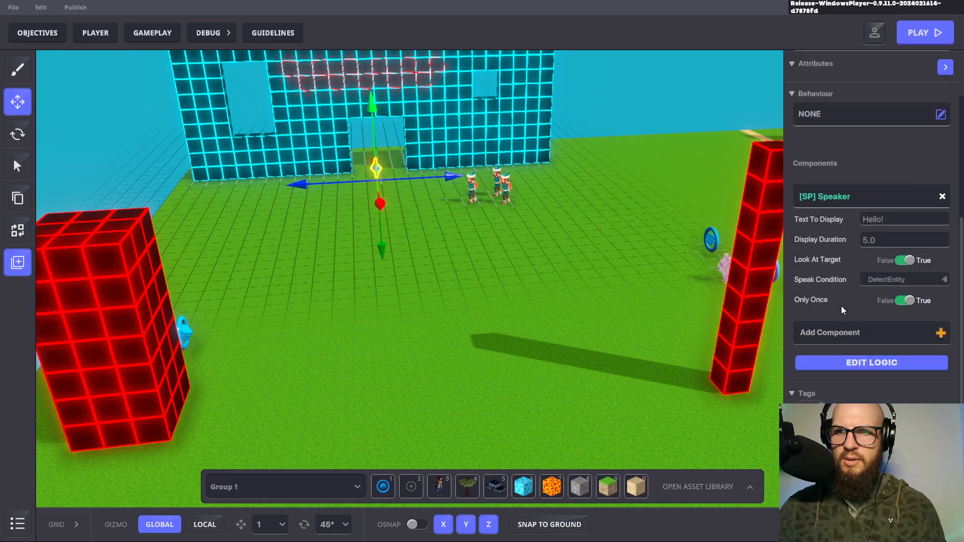
scroll(857, 297, "down", 1)
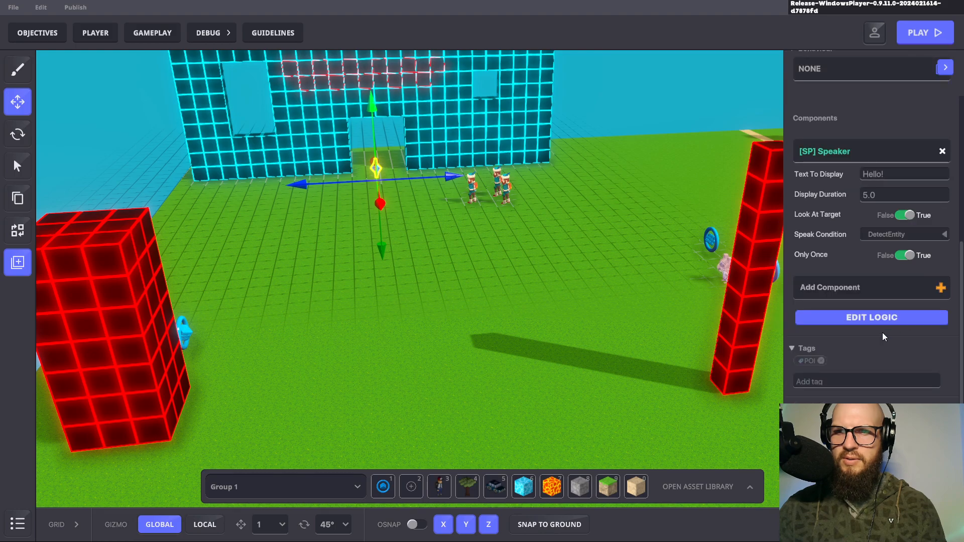
left_click(893, 318)
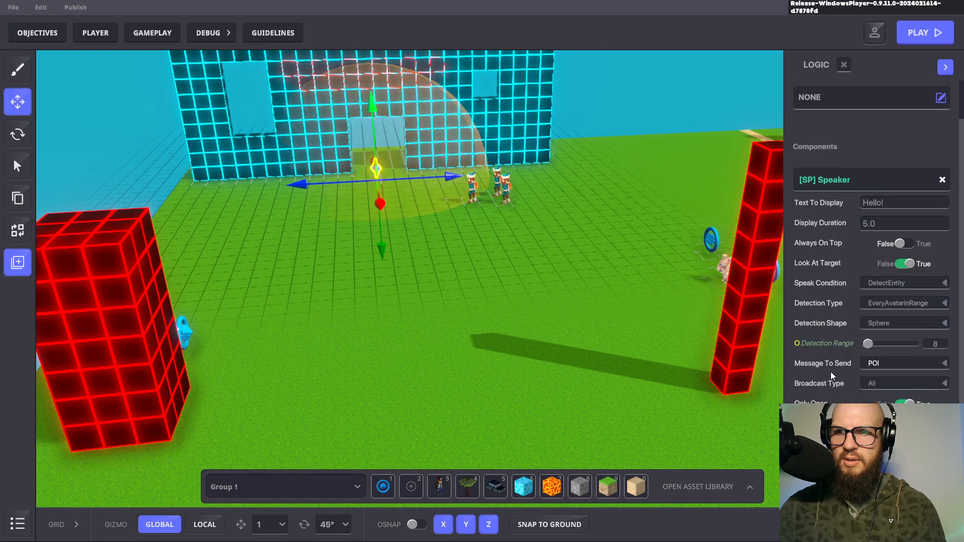
left_click(906, 363)
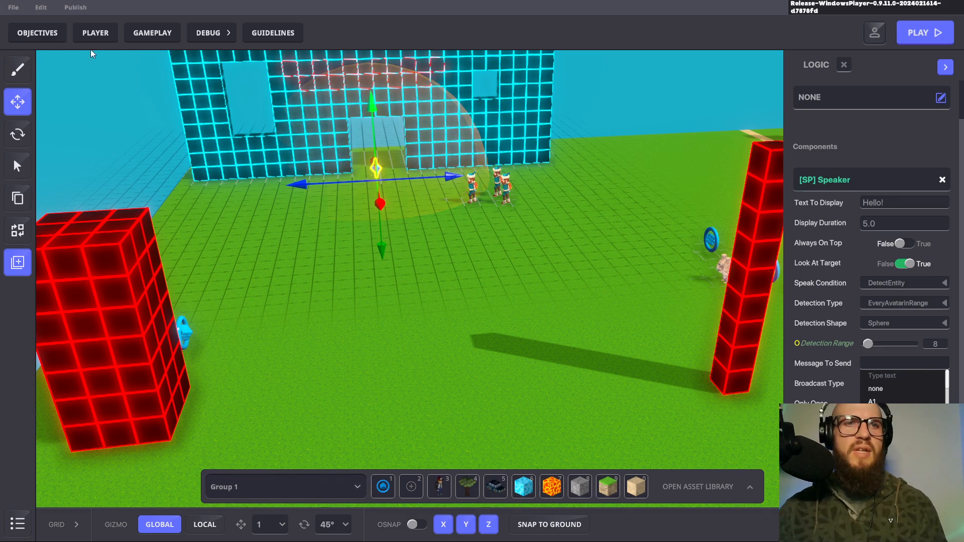
Step: In the game rules, set the Add/Subtract number rule's message to send to MSG.CHECK.NUM and close the gameplay settings
left_click(155, 33)
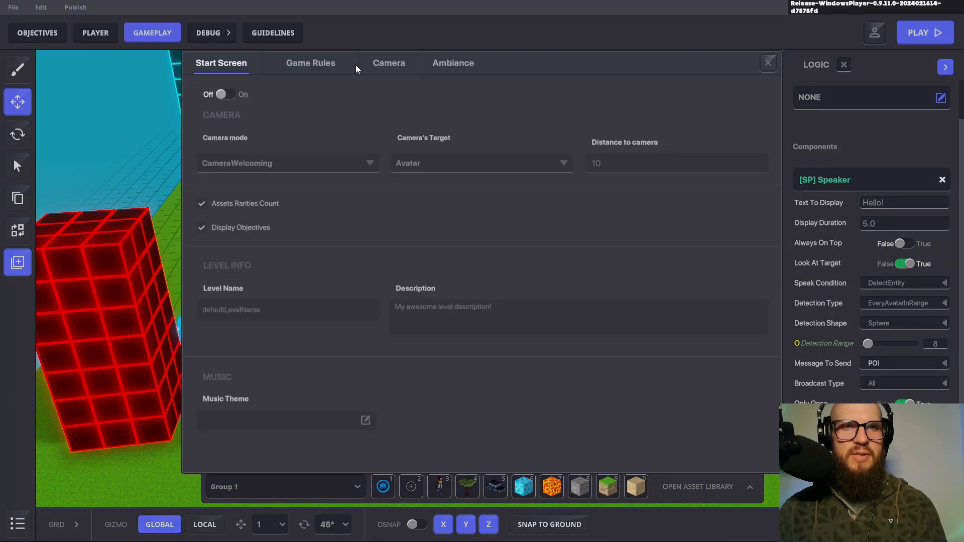
left_click(319, 65)
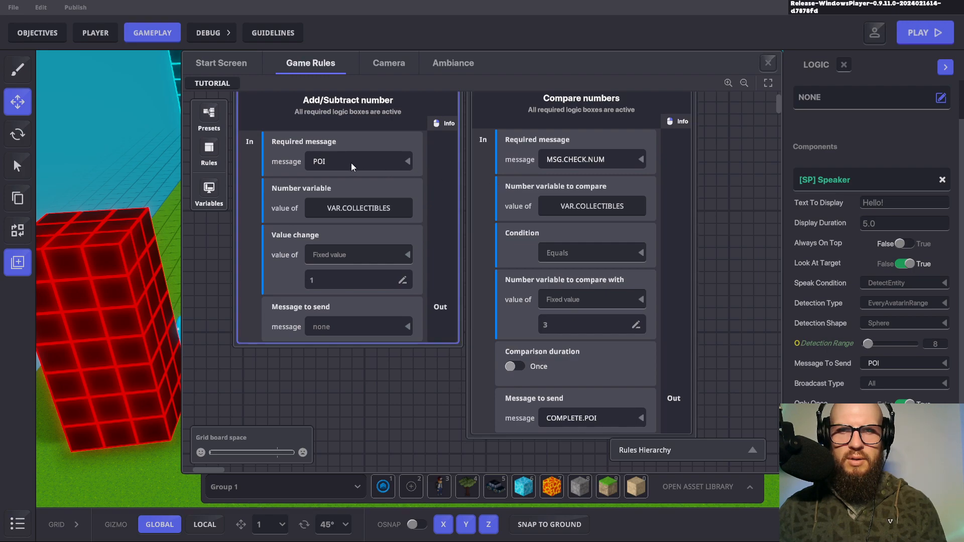
scroll(372, 189, "up", 1)
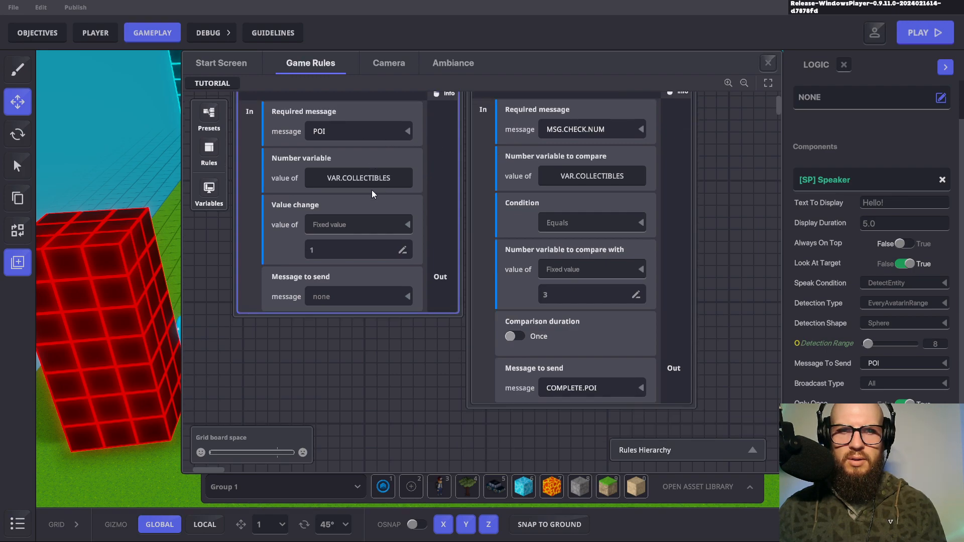
scroll(360, 343, "down", 1)
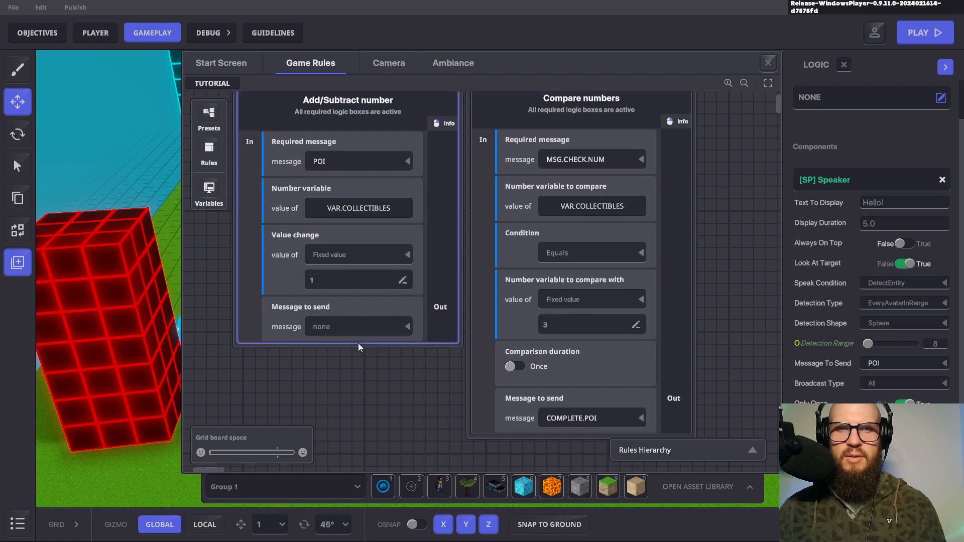
left_click(366, 329)
type("MSD")
key("BackSpace")
type("G")
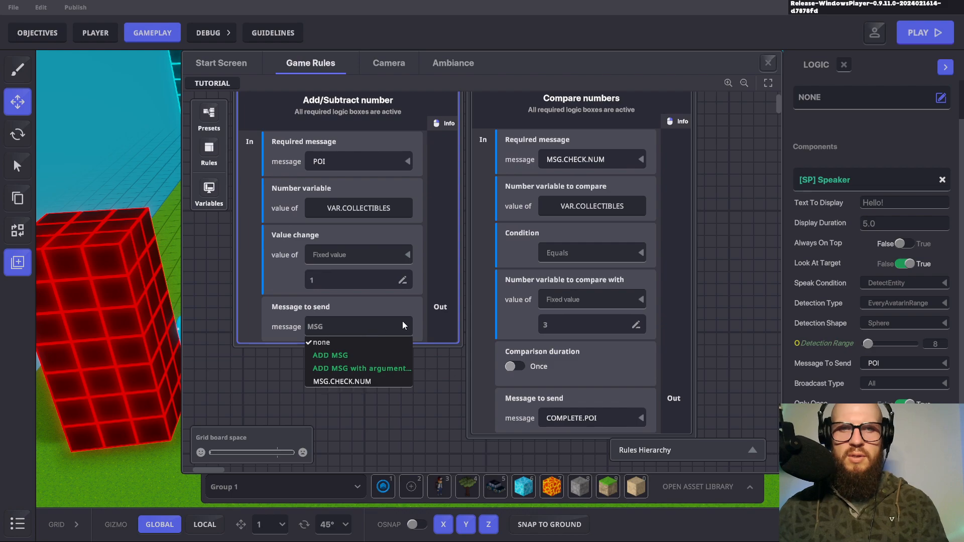
left_click(363, 382)
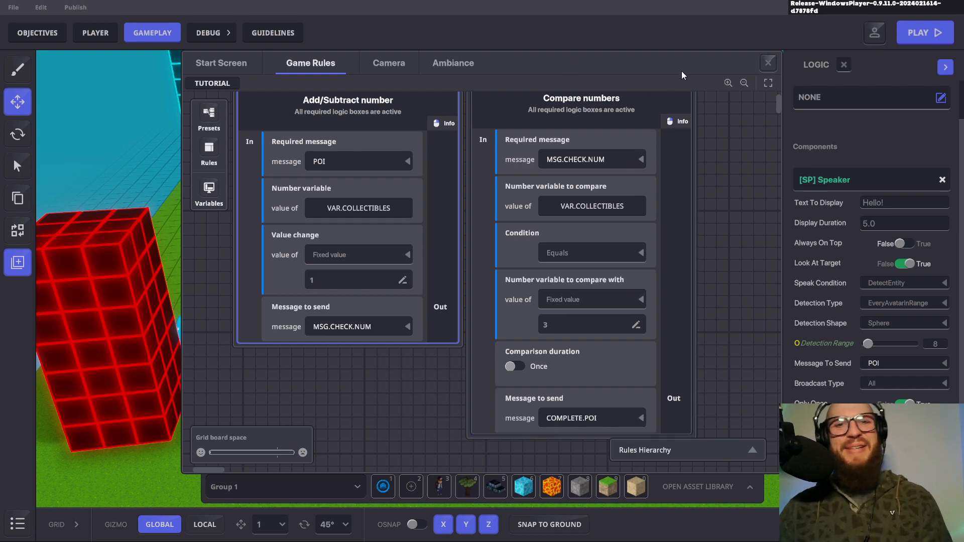
left_click(769, 63)
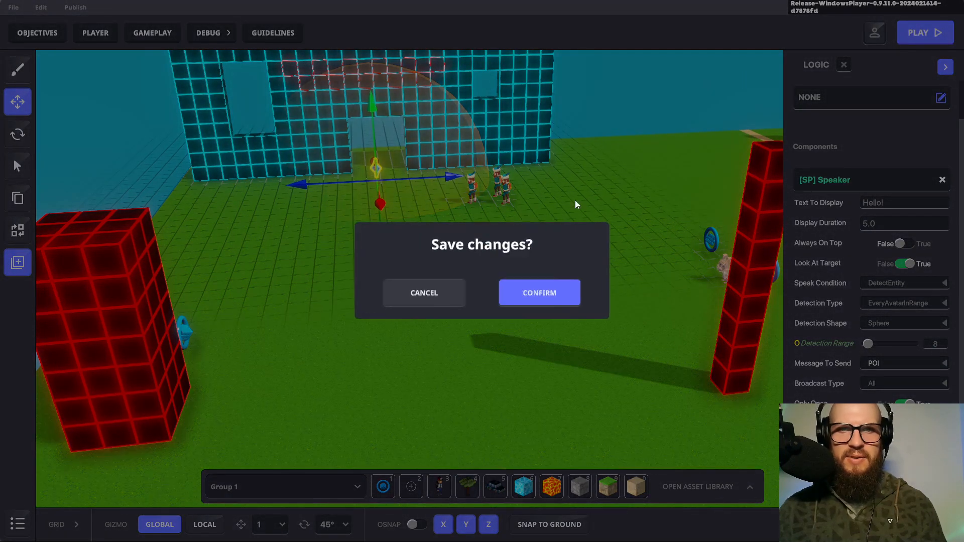
Step: Save the changes and playtest the level, running past the squirrels, the cyan building and the wide red tower, and exit
left_click(539, 294)
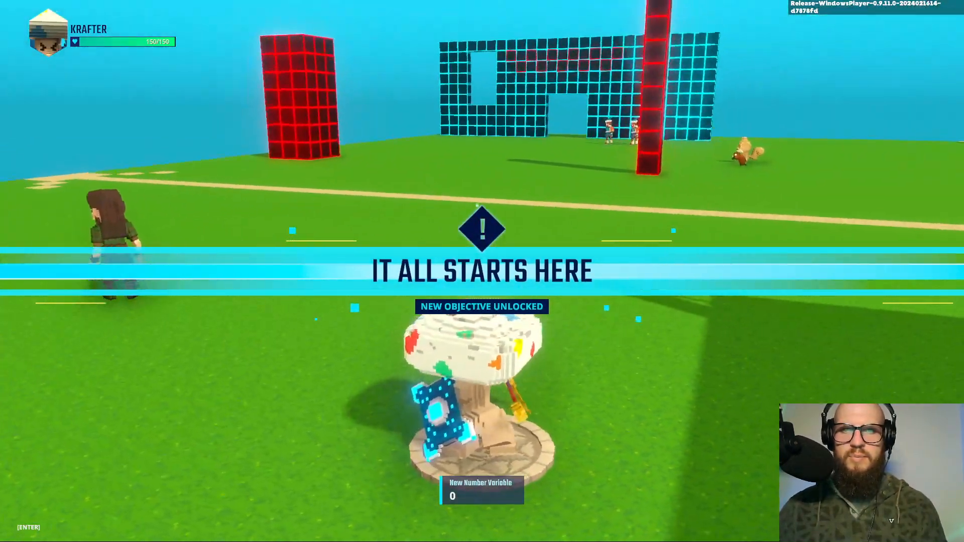
key("w")
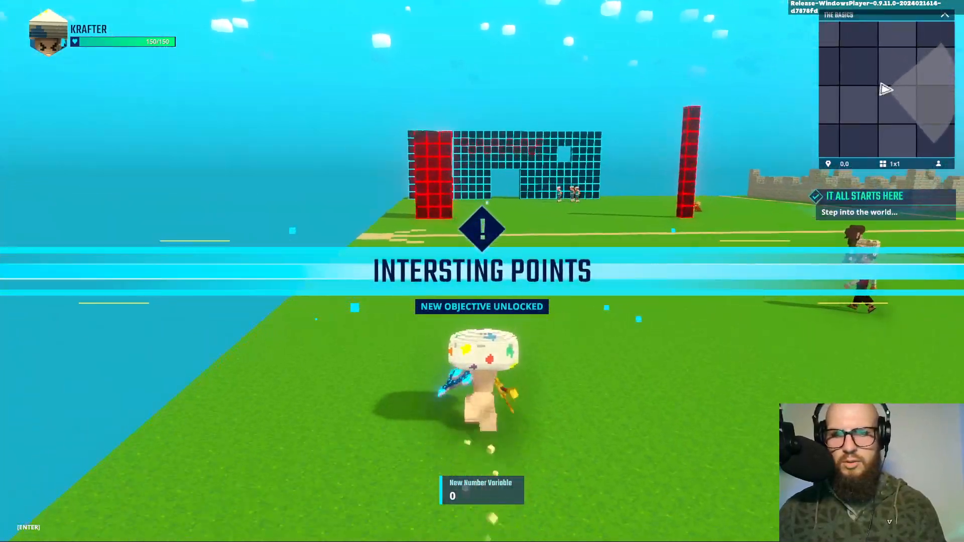
key("space")
key("space")
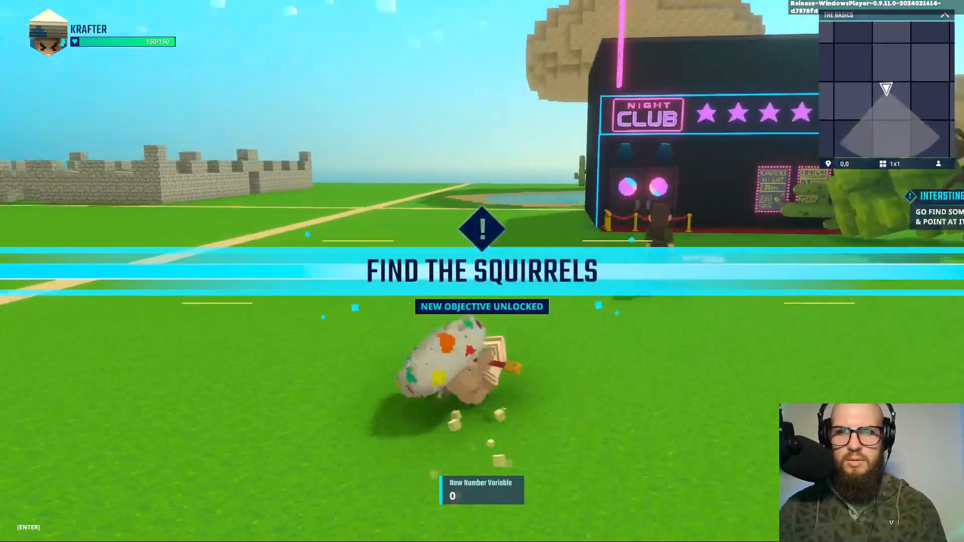
key("space")
key("space")
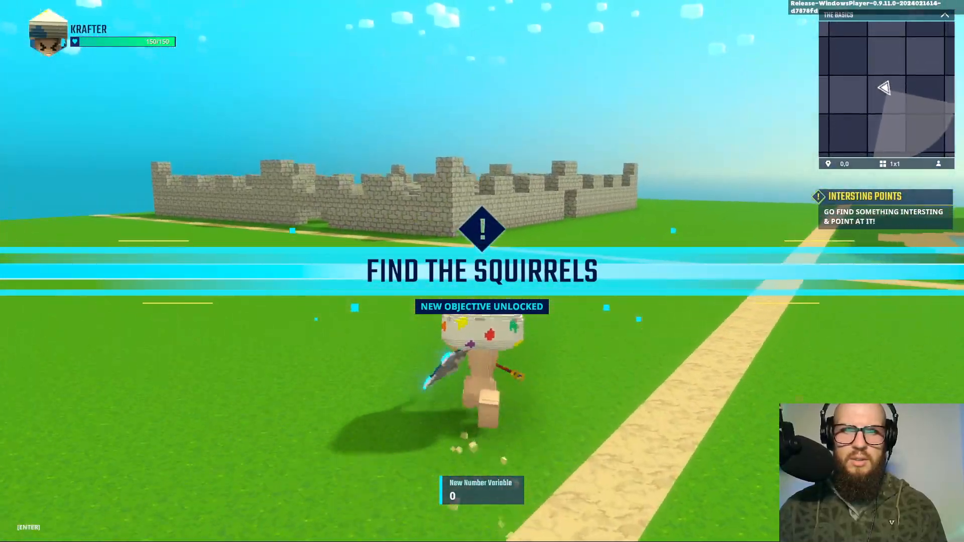
key("space")
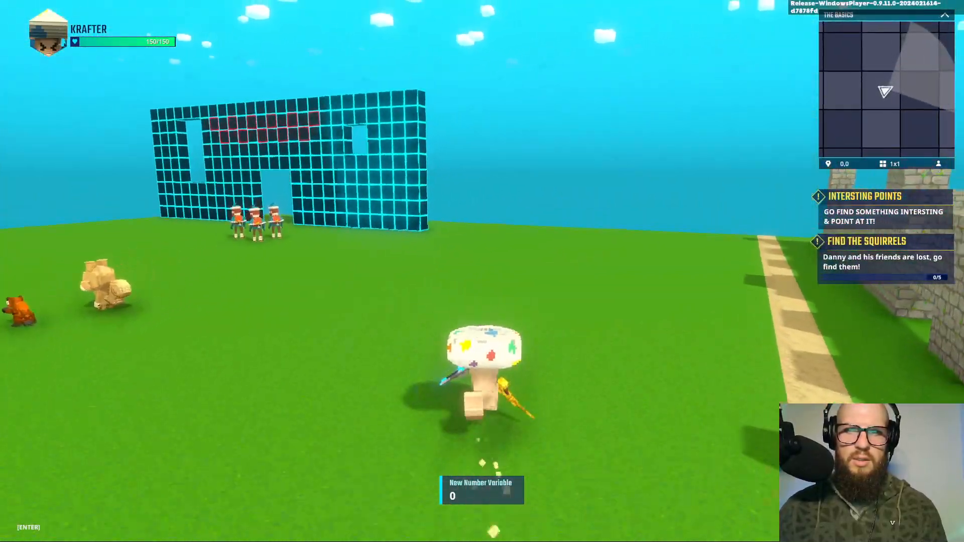
key("w")
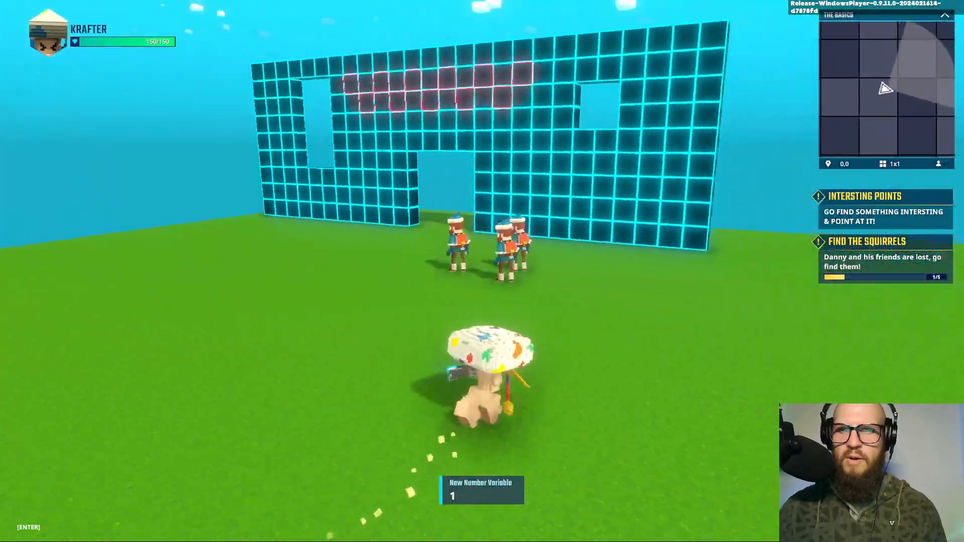
key("w")
key("w")
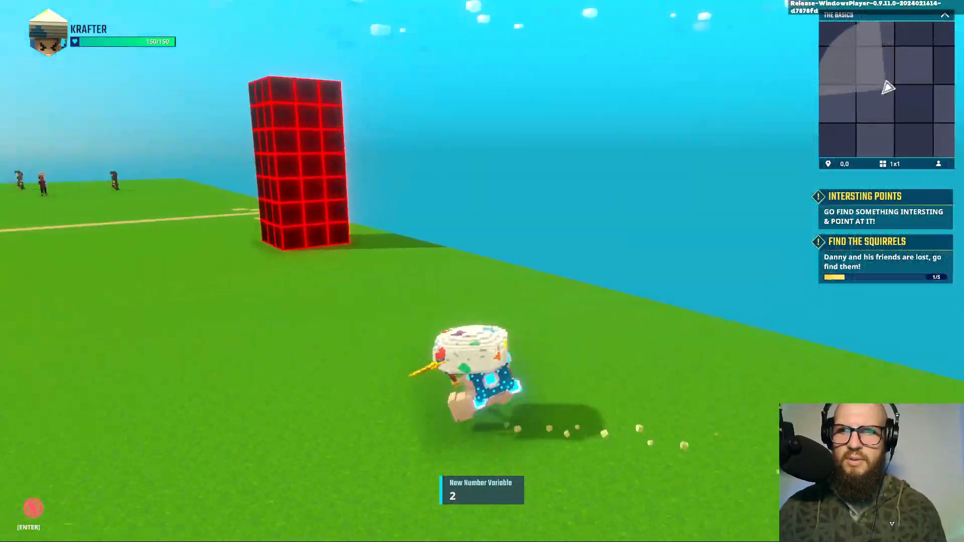
key("w")
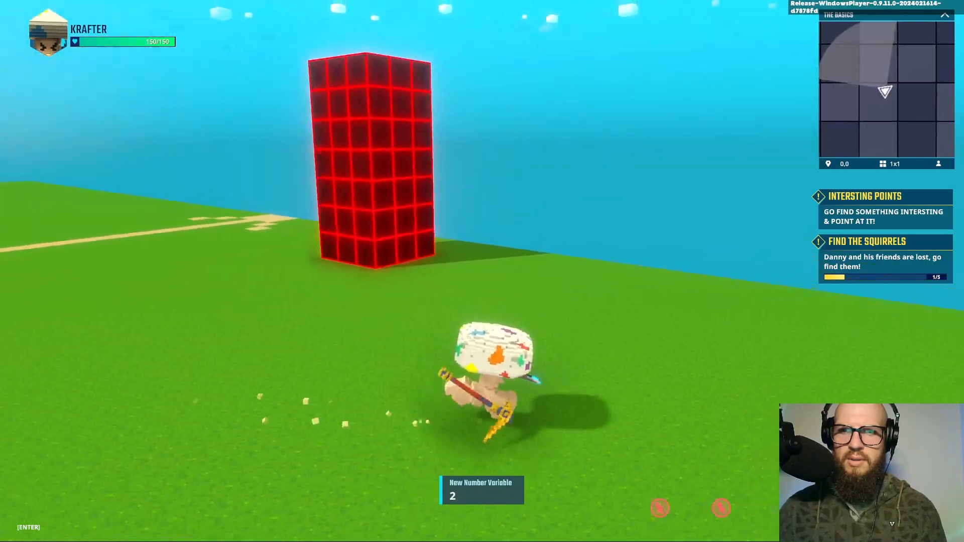
key("w")
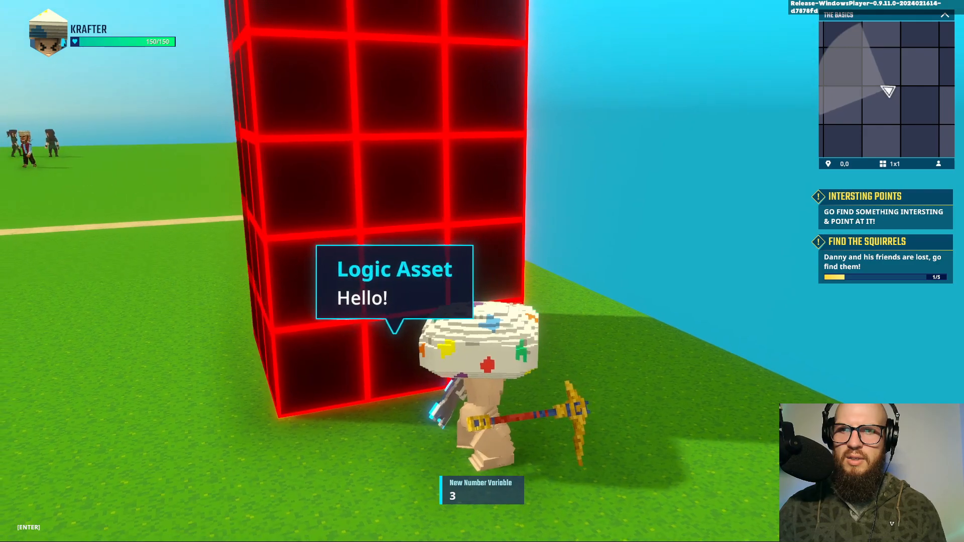
key("w")
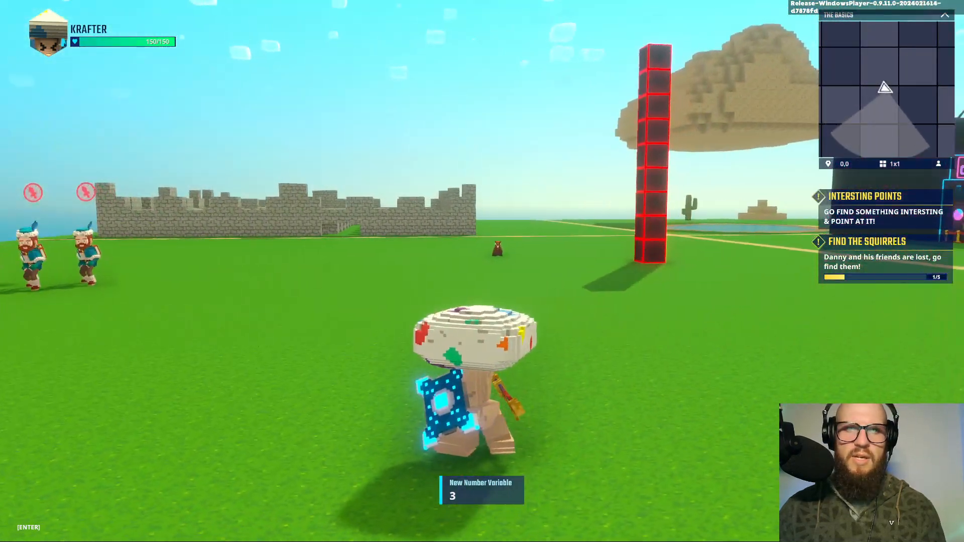
key("w")
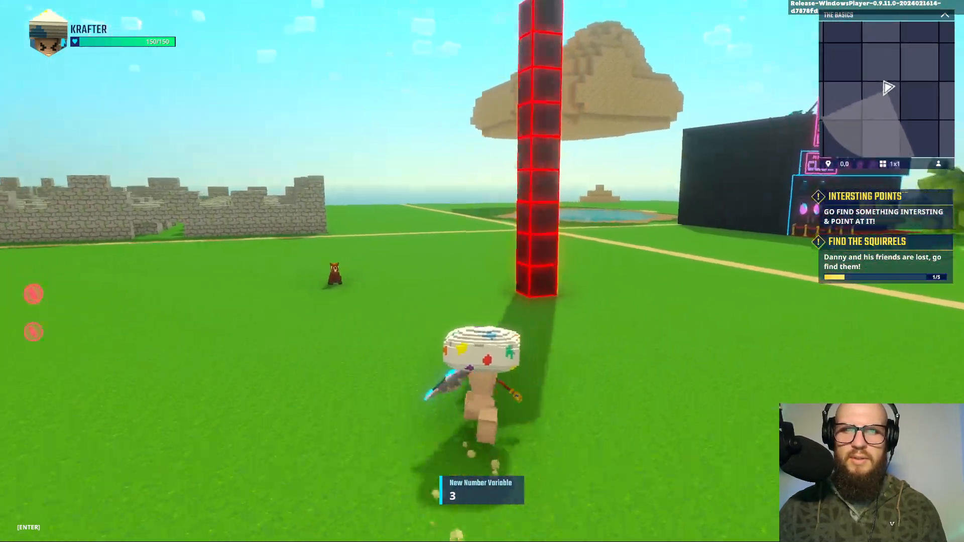
key("w")
key("Escape")
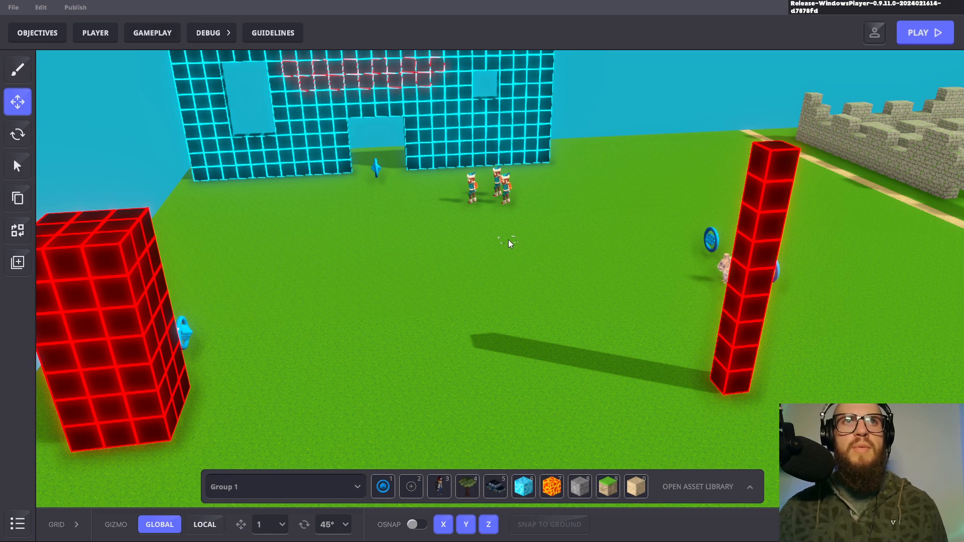
Step: Open the full logic of the logic asset in the cyan building's doorway and clear its Speaker component's text to display
left_click(378, 170)
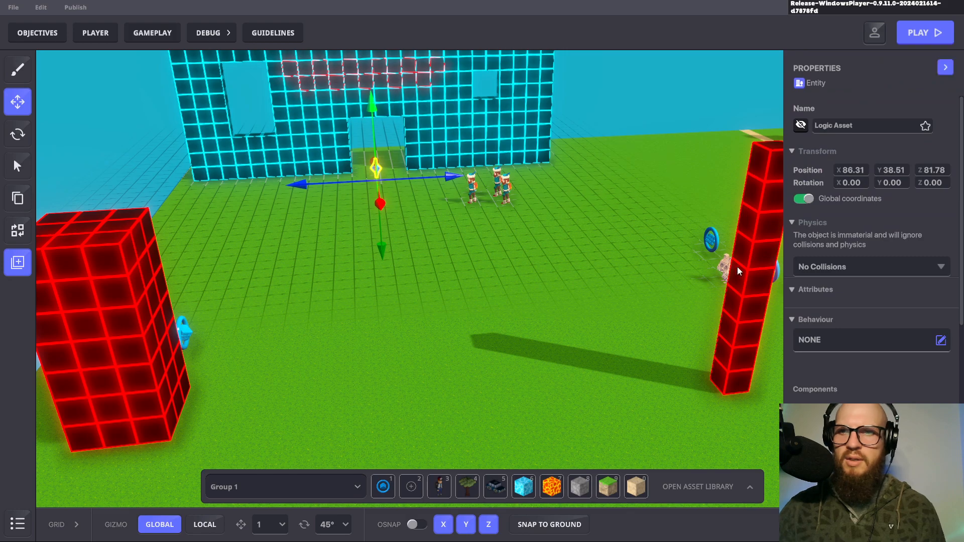
scroll(883, 294, "down", 4)
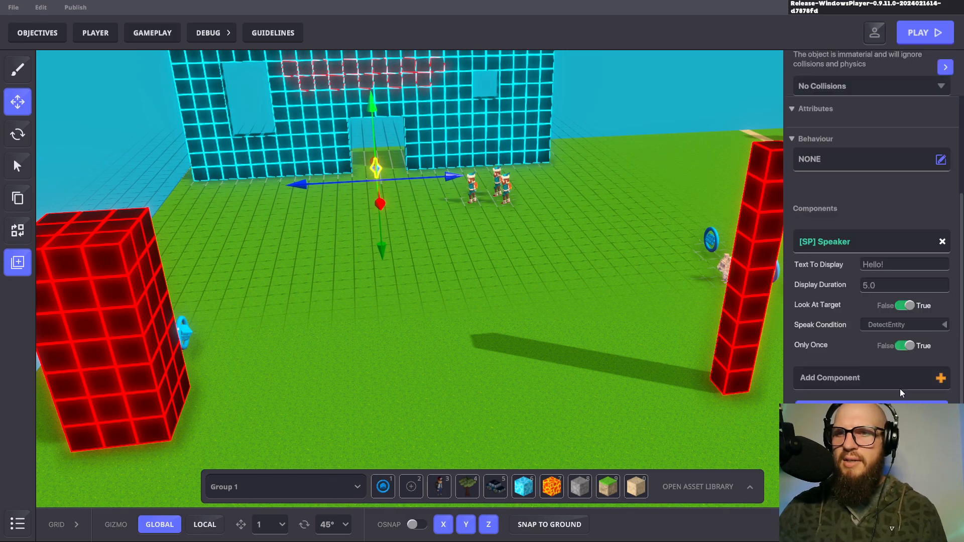
left_click(894, 408)
left_click(844, 226)
scroll(851, 274, "down", 2)
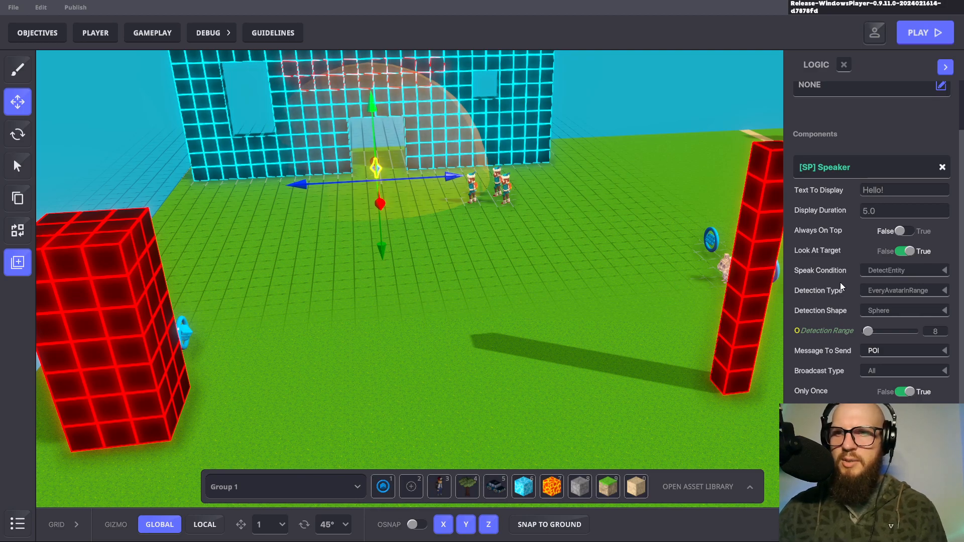
left_click(890, 189)
key("BackSpace")
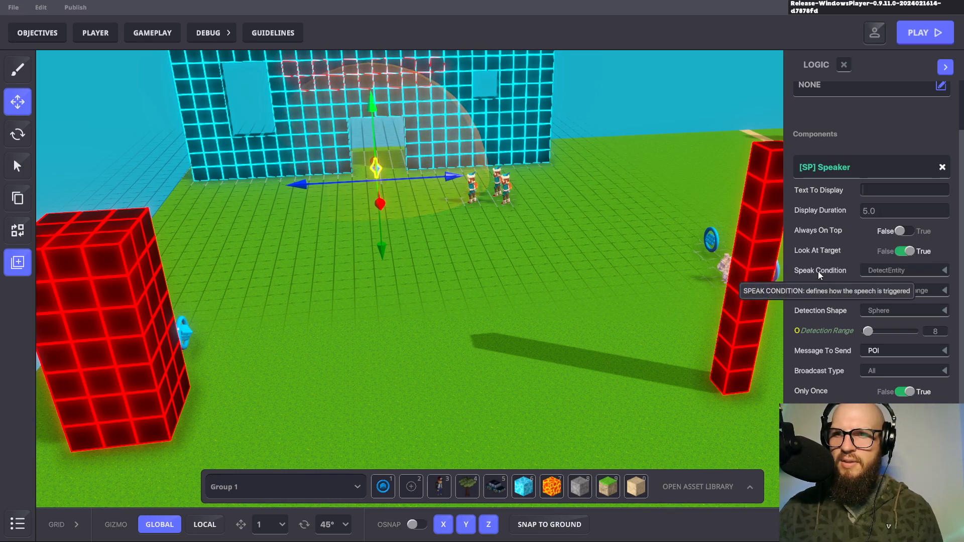
Step: Set the Speaker component's display duration to 0 and its Look At Target option to False
left_click(863, 212)
type("0")
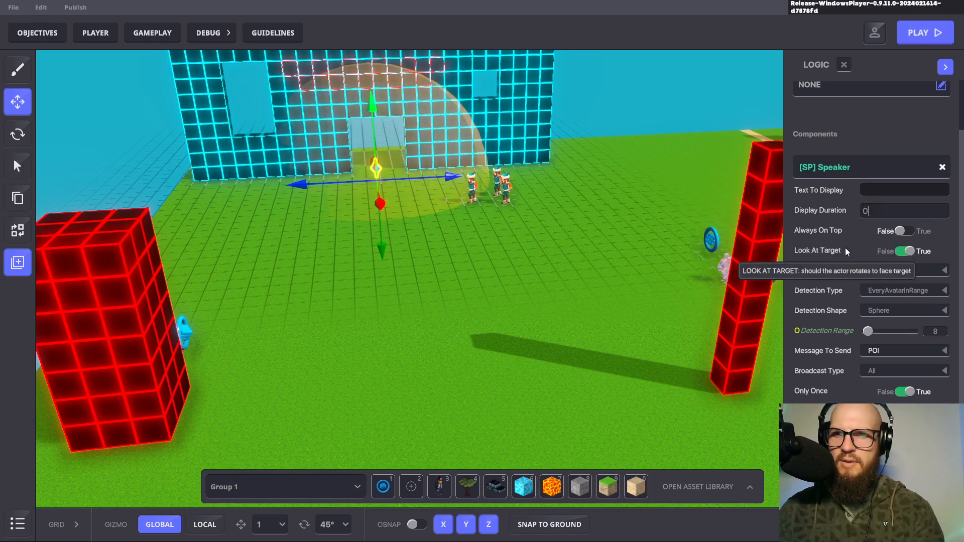
key("Return")
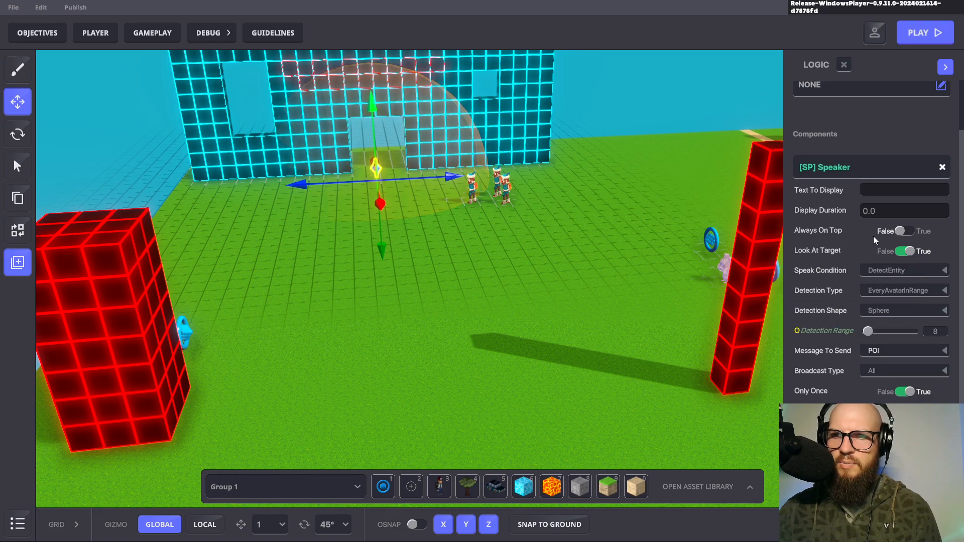
left_click(907, 252)
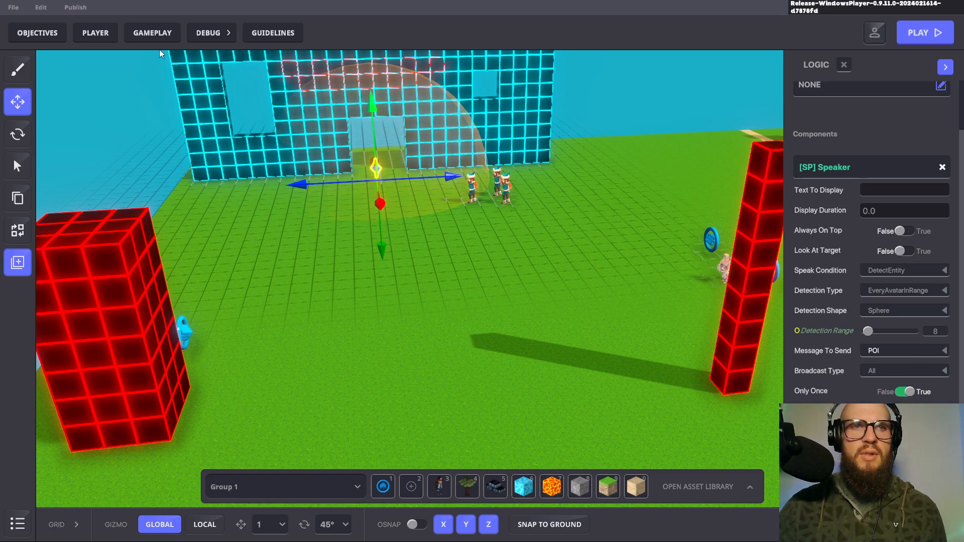
Step: Review the messages, variable, condition and comparison value of the Add/Subtract number and Compare numbers rules
left_click(162, 34)
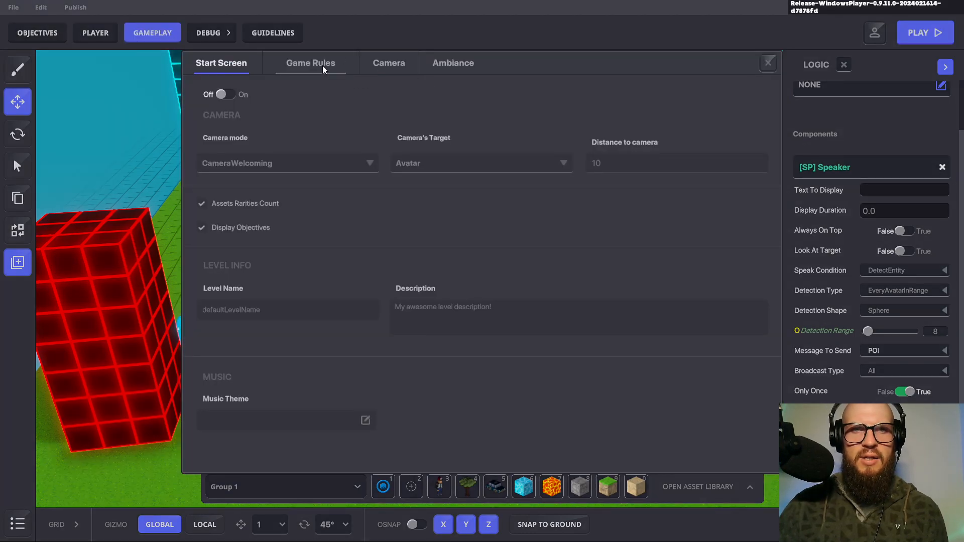
left_click(322, 65)
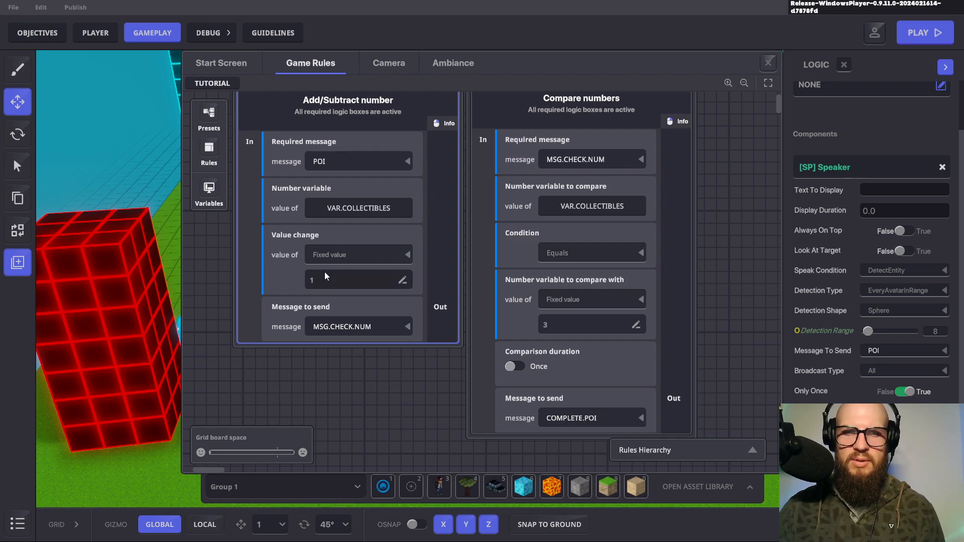
scroll(319, 275, "down", 1)
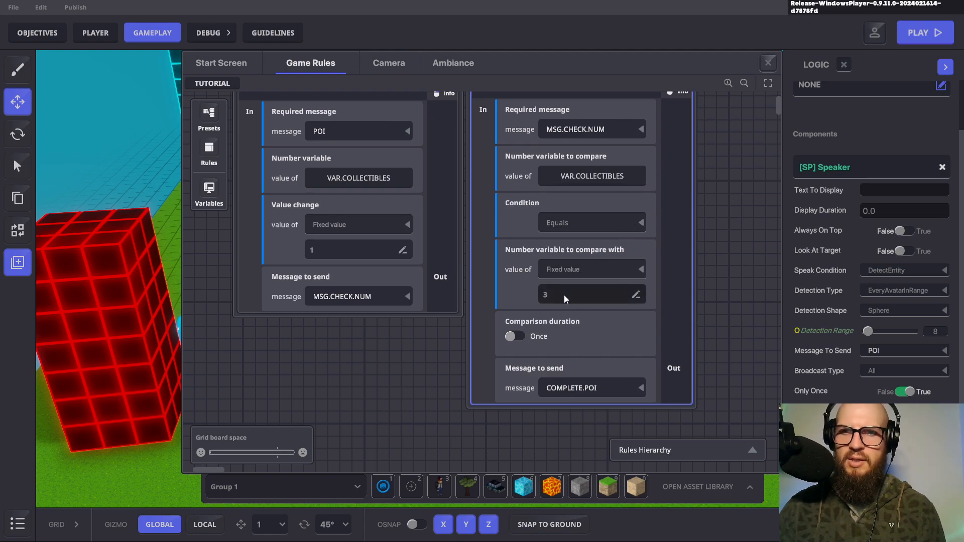
scroll(560, 319, "down", 1)
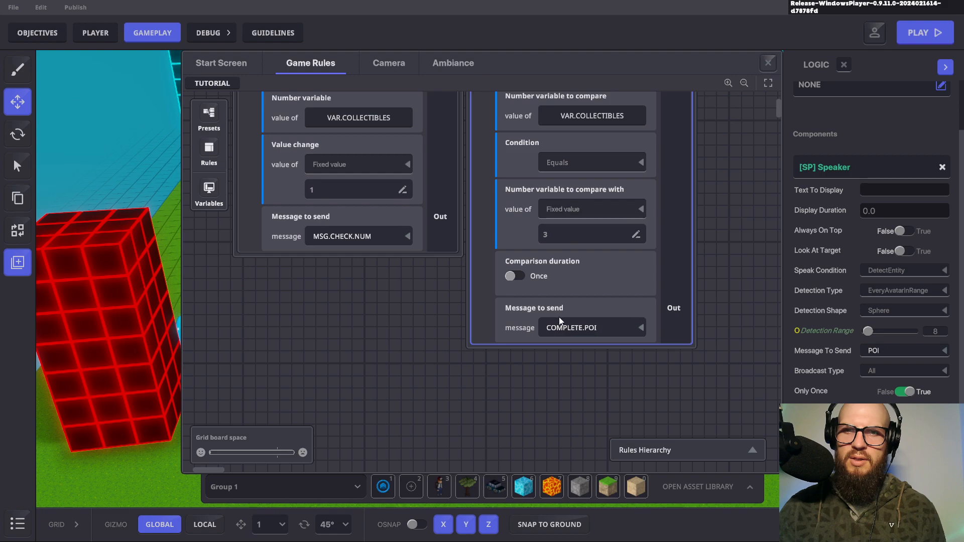
scroll(577, 312, "up", 1)
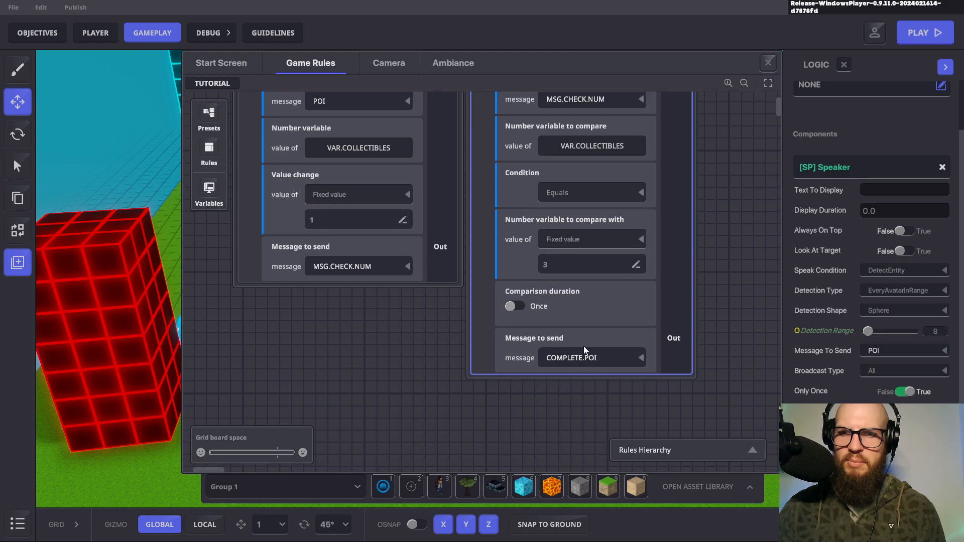
scroll(598, 322, "down", 1)
scroll(608, 296, "up", 2)
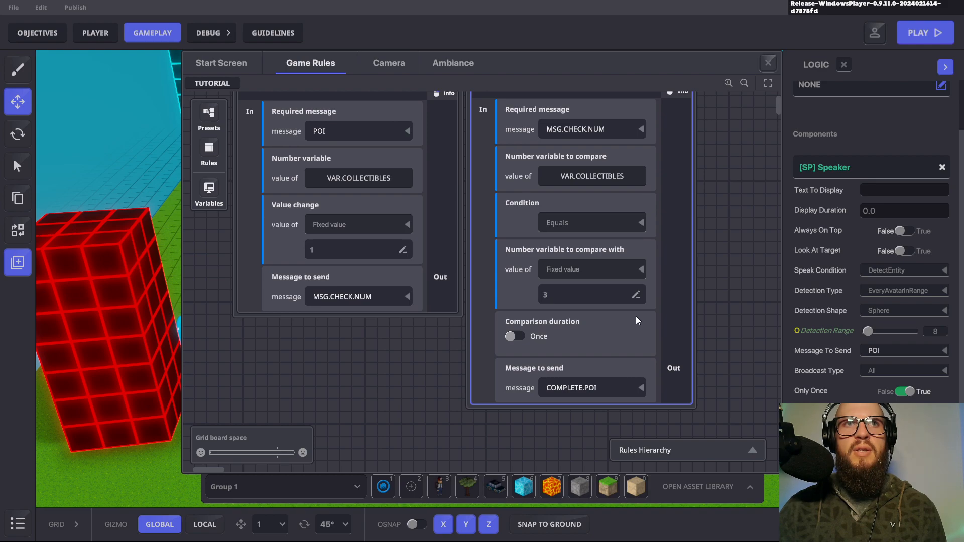
scroll(594, 291, "up", 2)
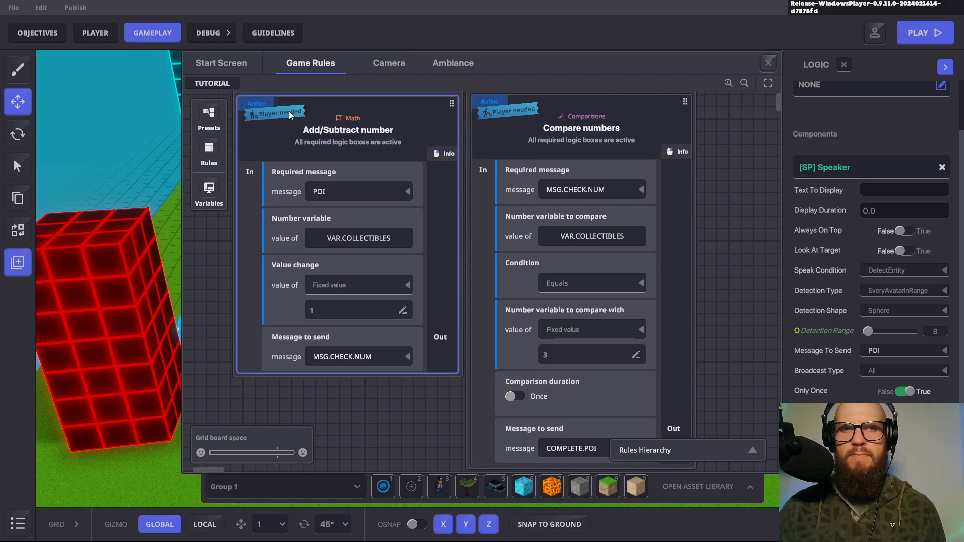
Step: Examine the VAR.COLLECTIBLES variable's value and heads-up display settings, and close the game rules
left_click(209, 190)
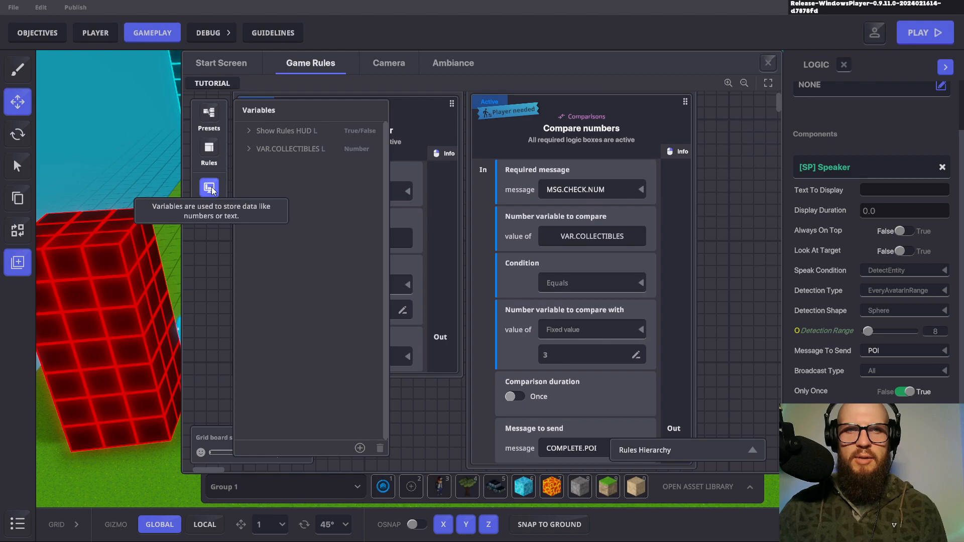
left_click(247, 148)
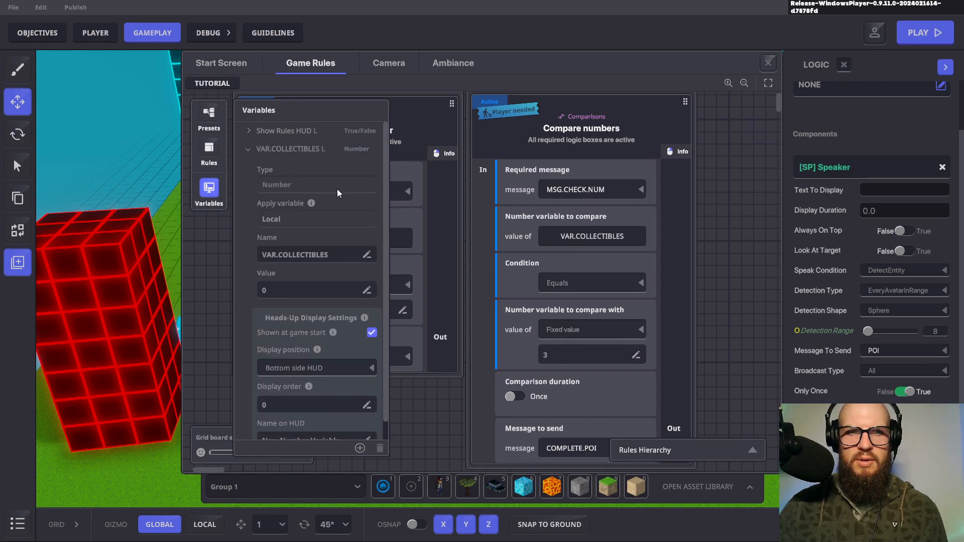
scroll(336, 188, "down", 1)
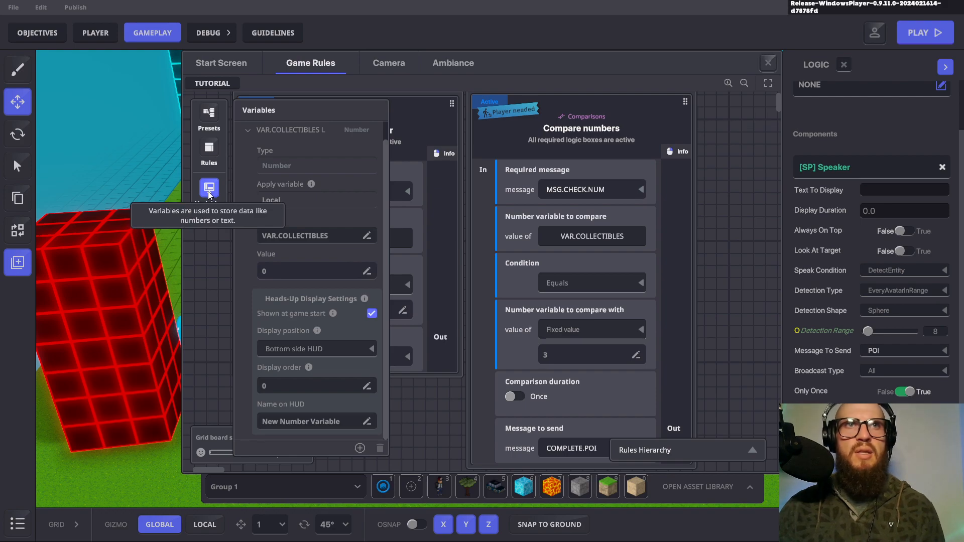
left_click_drag(484, 170, 596, 175)
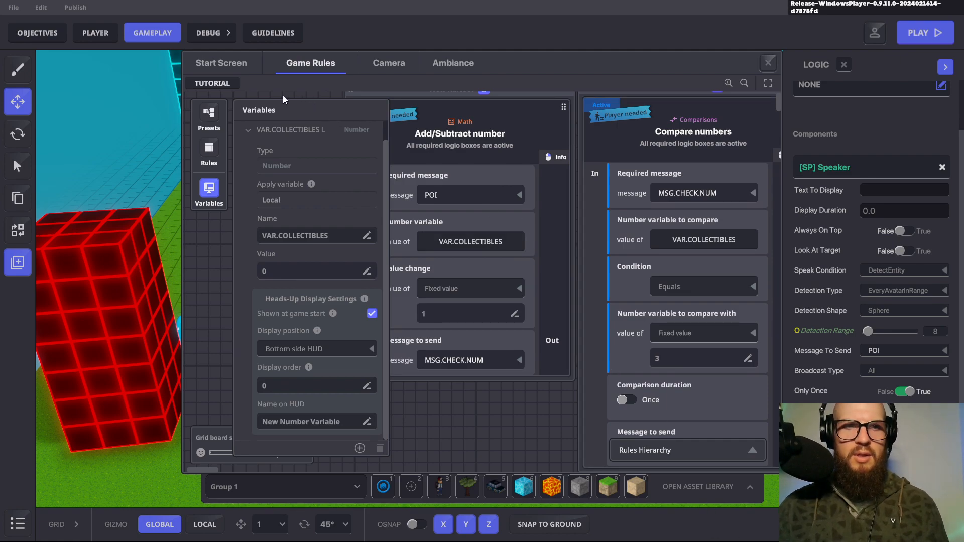
left_click(770, 63)
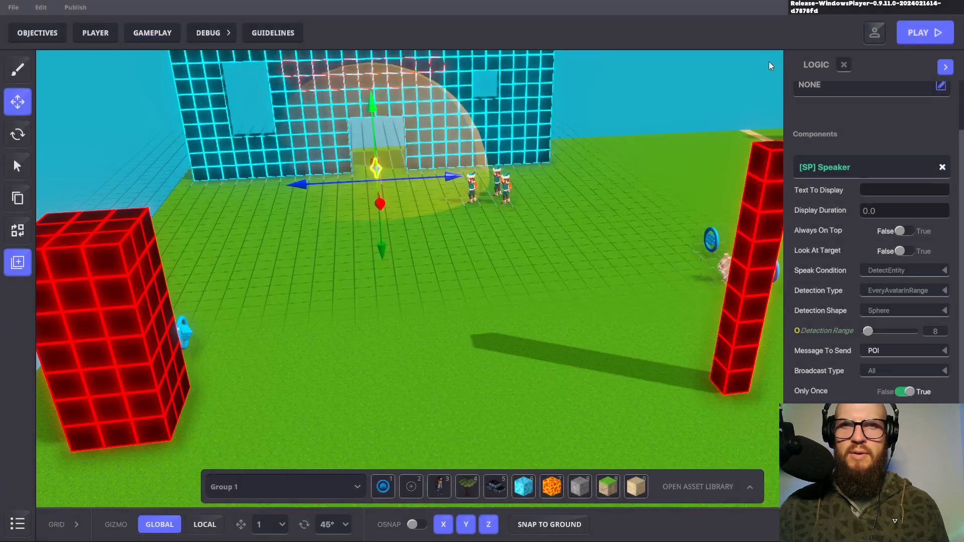
Step: Set the INTERSTING POINTS quest's completion to RequiresMessage with the message COMPLETE.POI
left_click(51, 33)
left_click(349, 114)
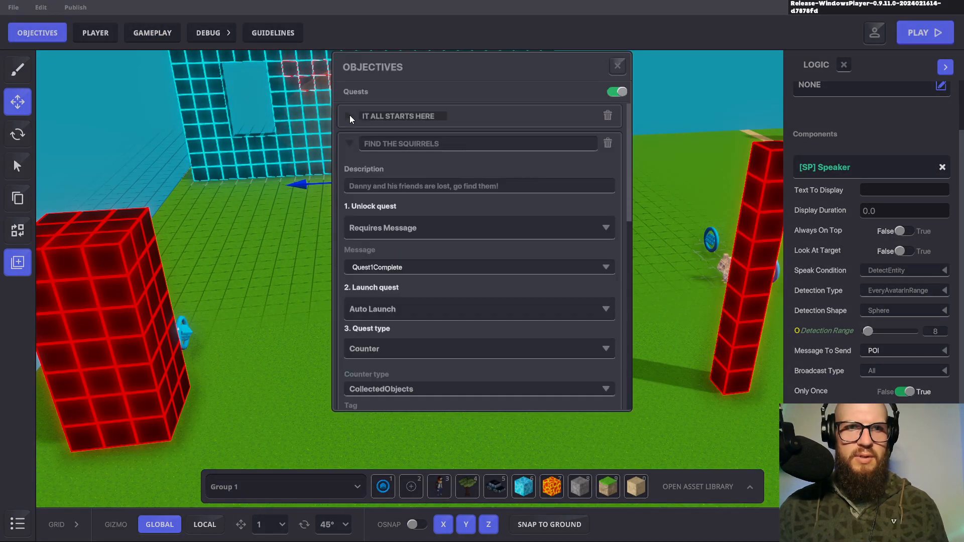
left_click(350, 144)
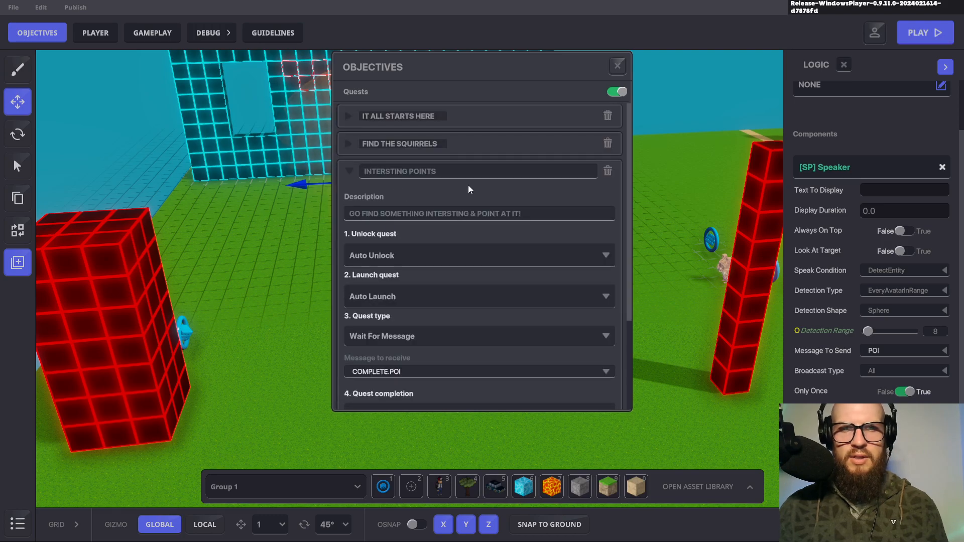
scroll(467, 189, "down", 1)
scroll(382, 227, "down", 2)
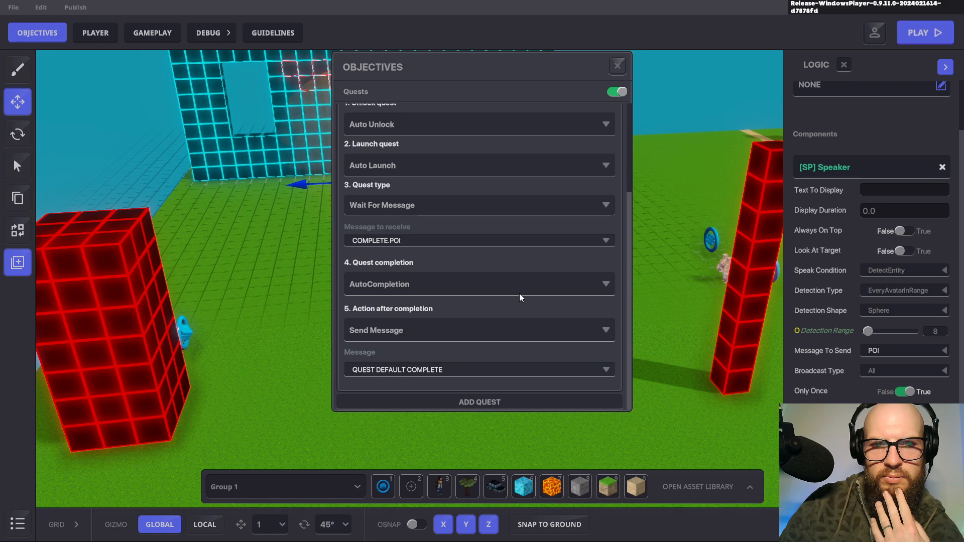
left_click(605, 286)
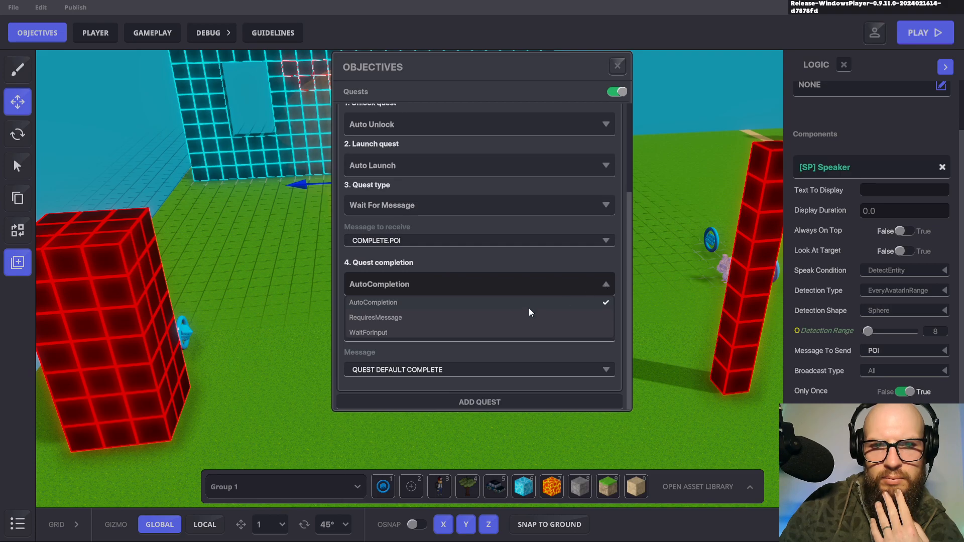
left_click(420, 319)
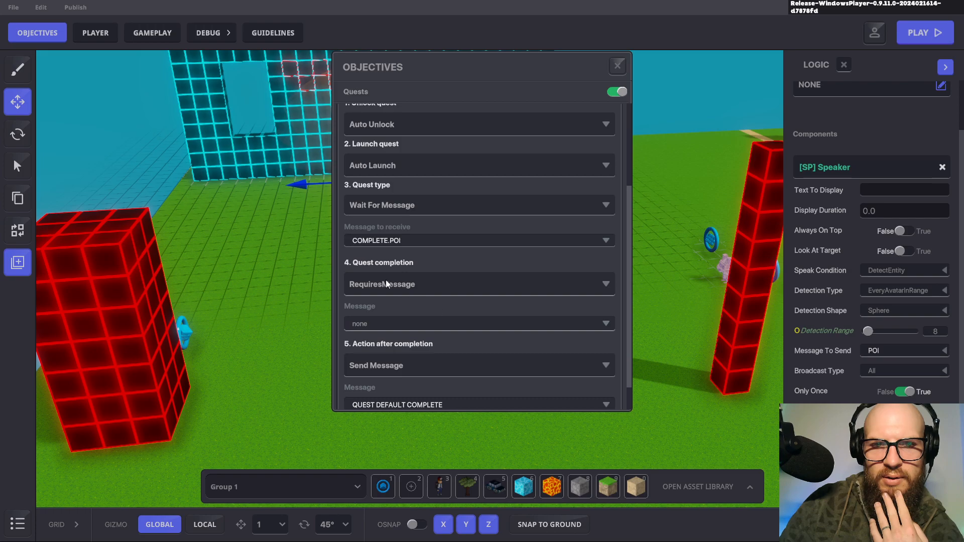
scroll(502, 269, "down", 1)
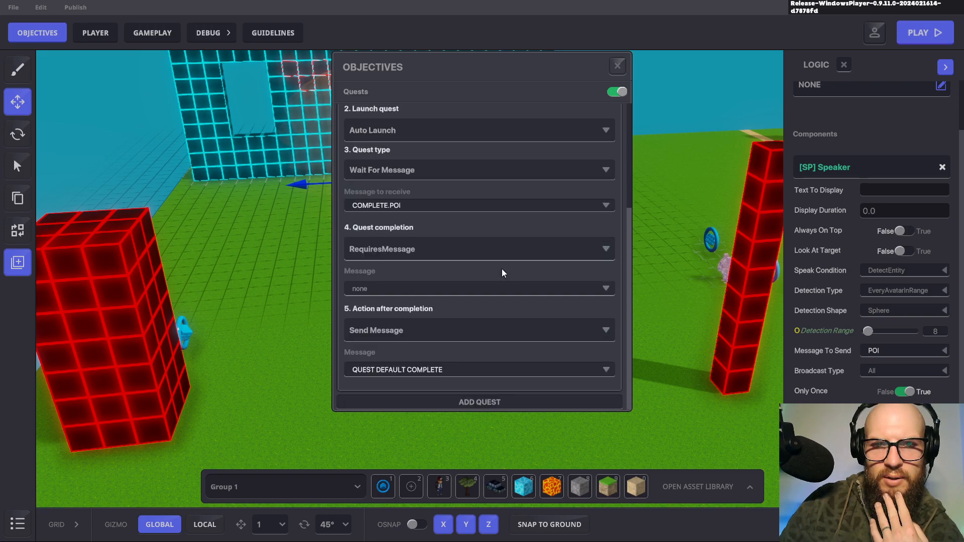
left_click(384, 289)
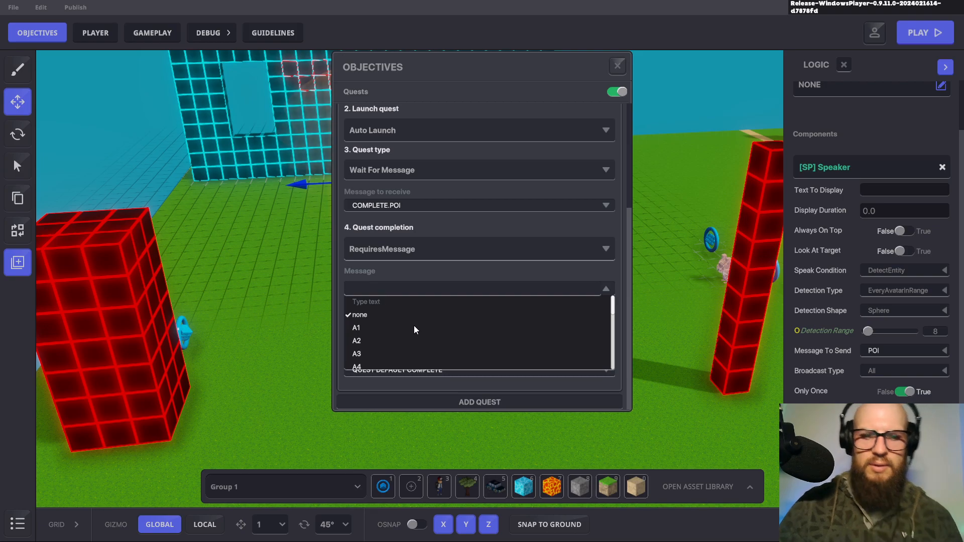
type("COMP")
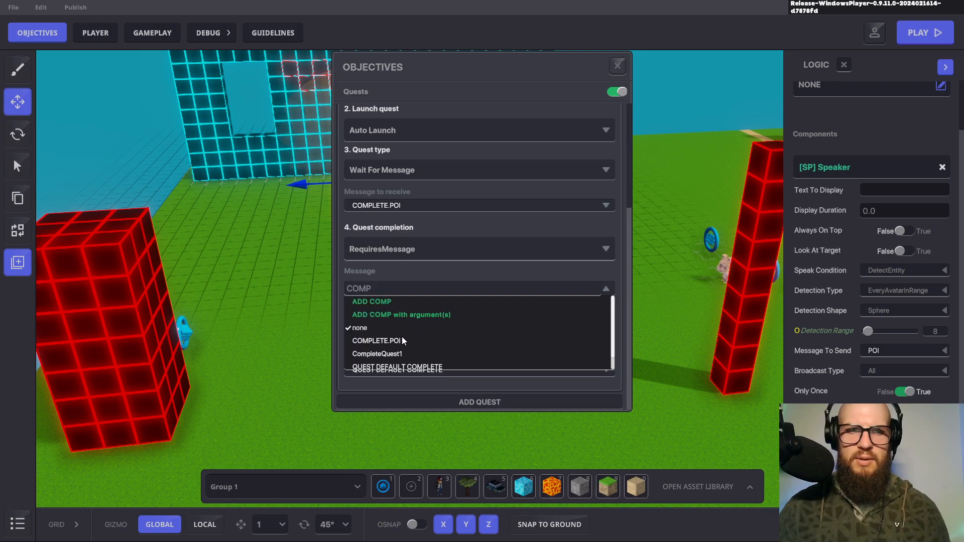
left_click(399, 342)
left_click(447, 203)
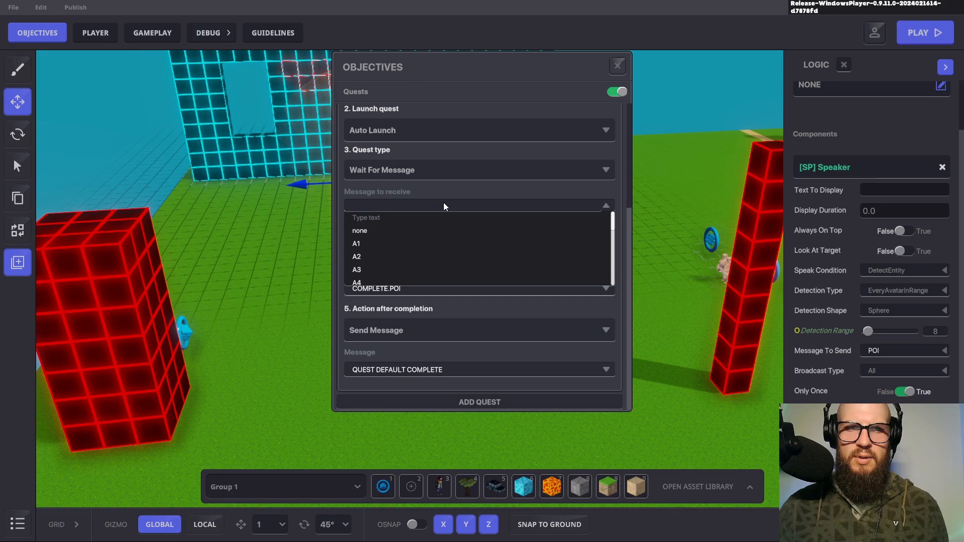
left_click(592, 181)
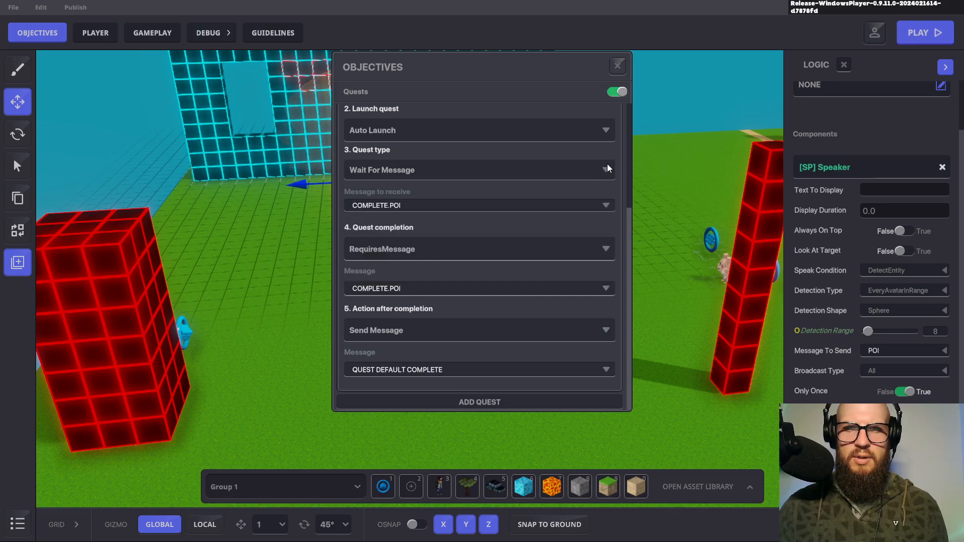
Step: Try the Counter quest type, check its counter type options, and return the quest type to Wait For Message
left_click(608, 168)
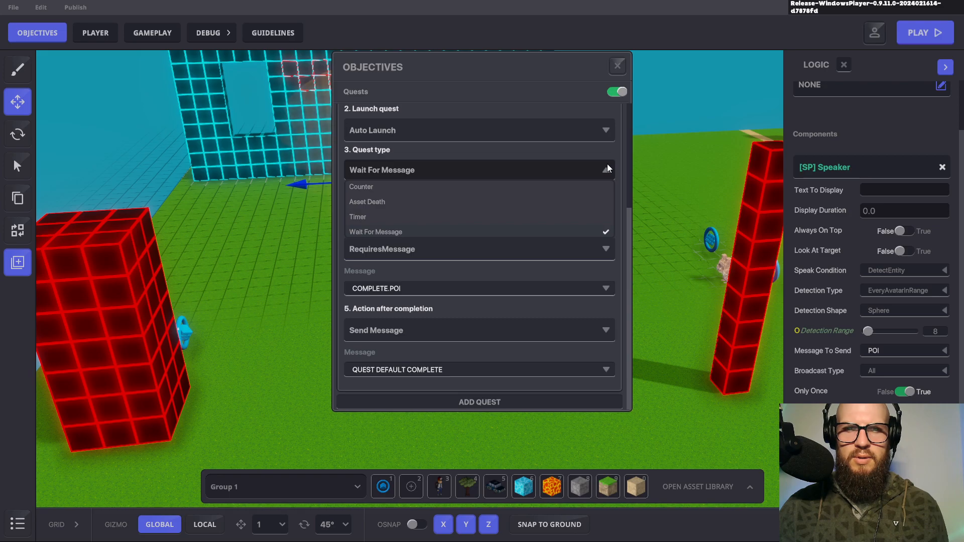
left_click(362, 188)
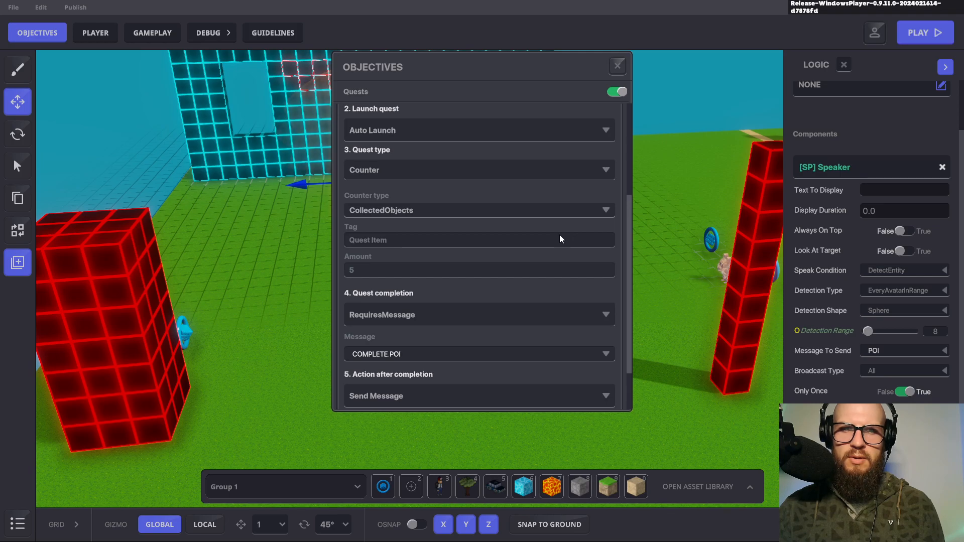
left_click(607, 211)
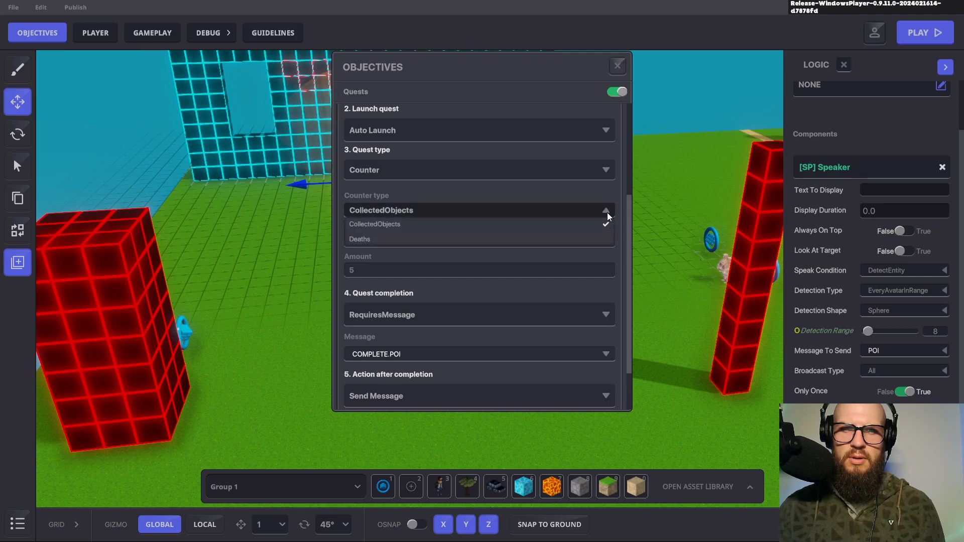
left_click(600, 171)
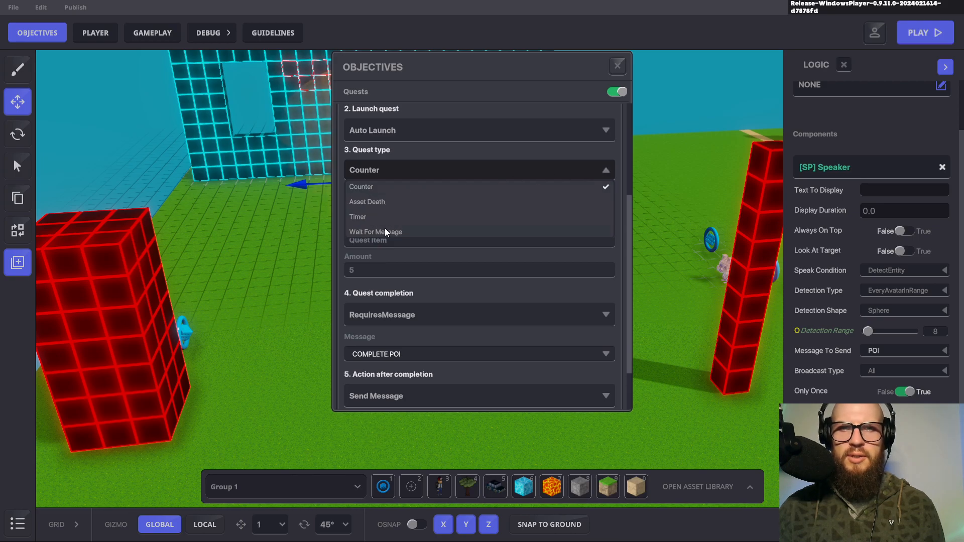
left_click(398, 232)
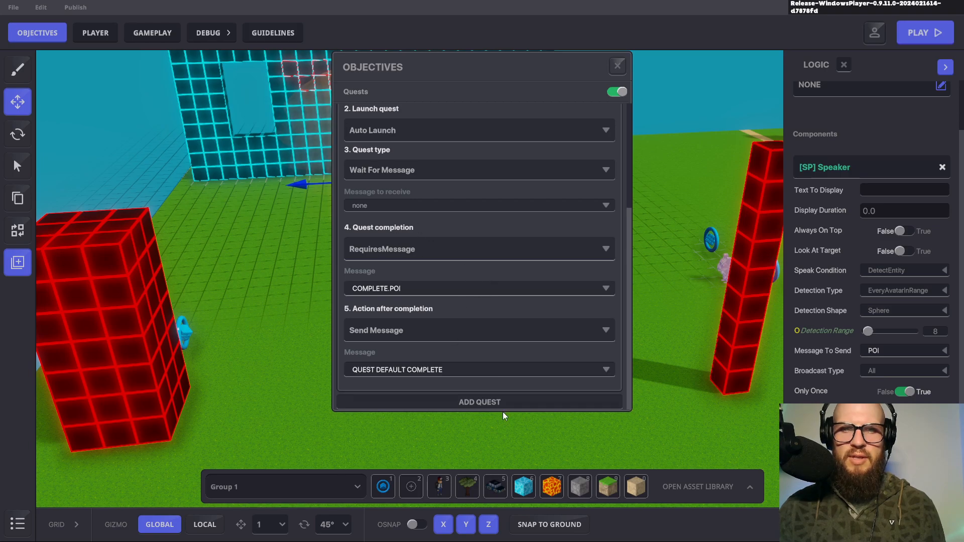
Step: Try to close the objectives with the INTERSTING POINTS quest's message to receive set to none
left_click(617, 66)
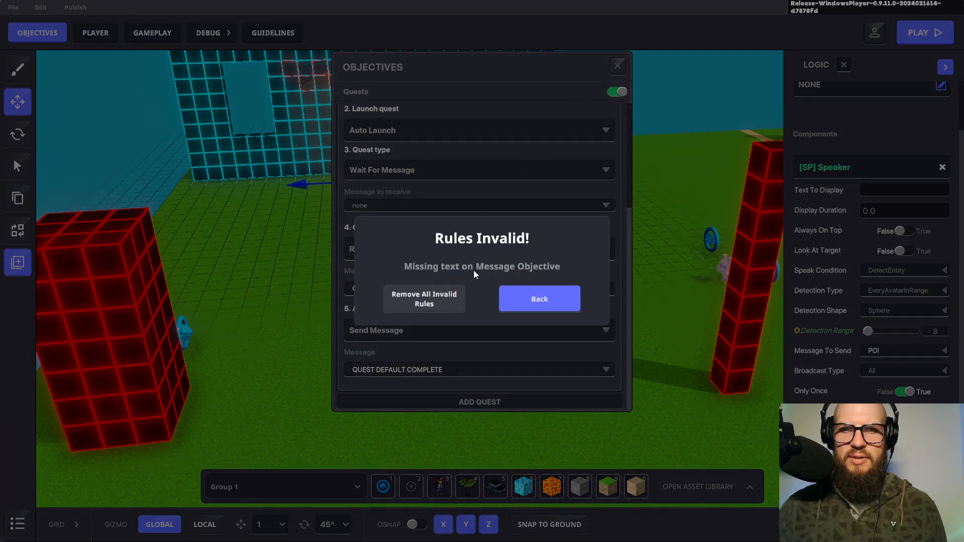
left_click(528, 299)
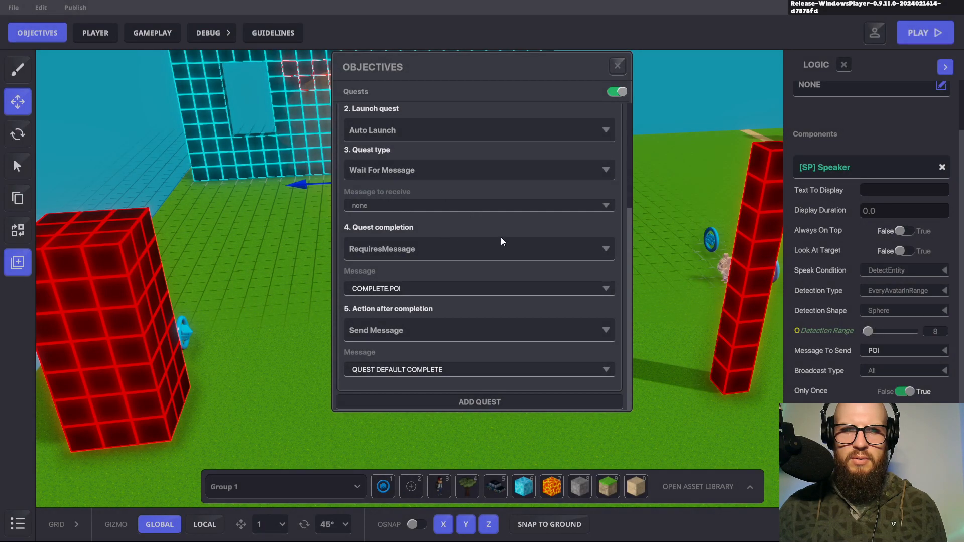
scroll(483, 261, "up", 2)
scroll(483, 261, "down", 2)
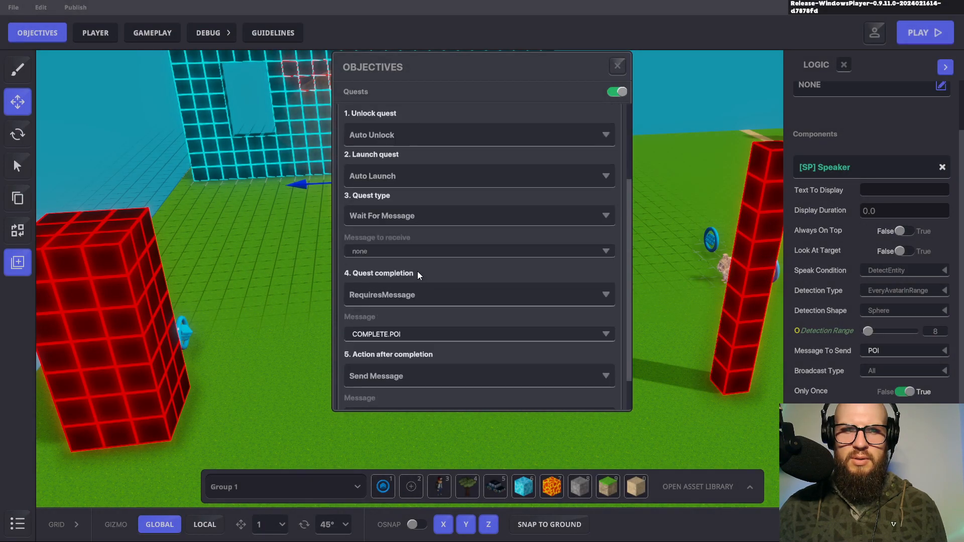
left_click(413, 205)
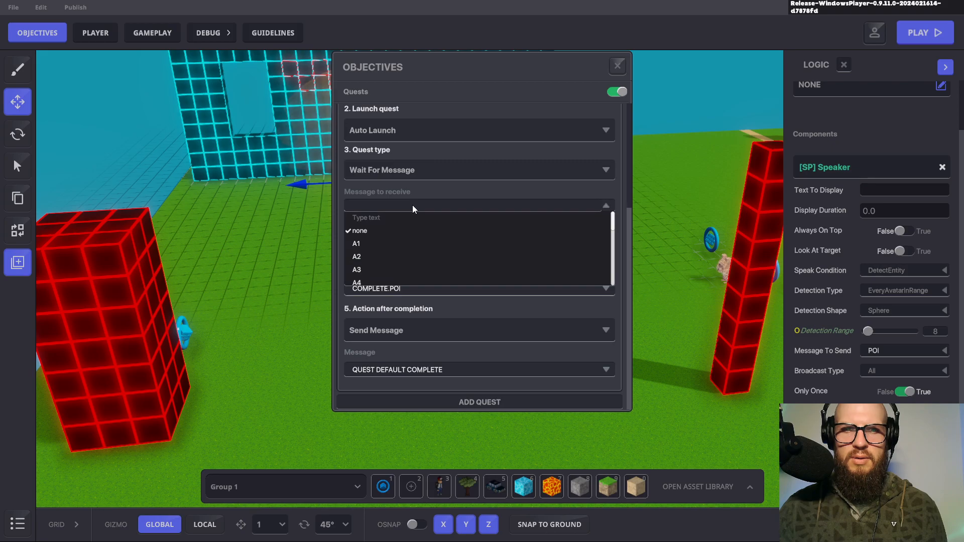
left_click(363, 231)
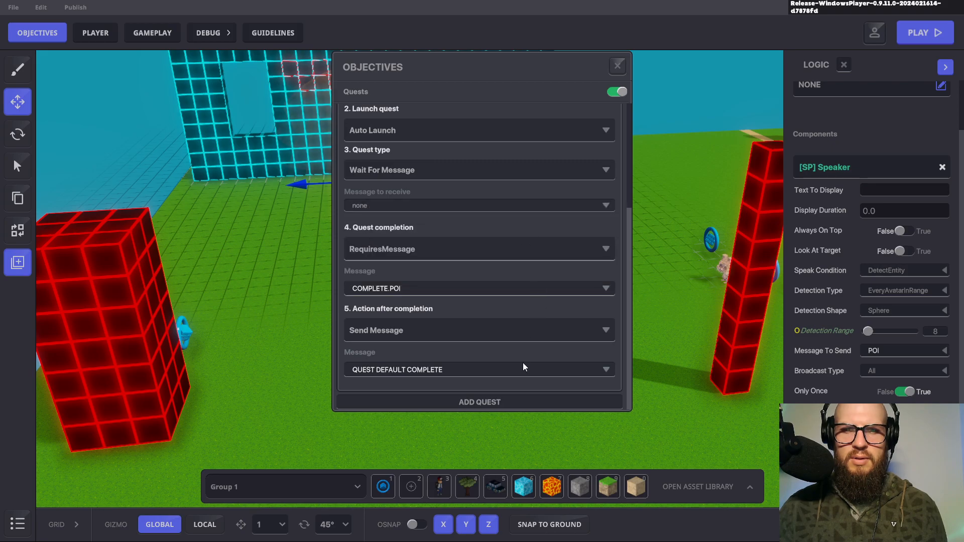
left_click(617, 70)
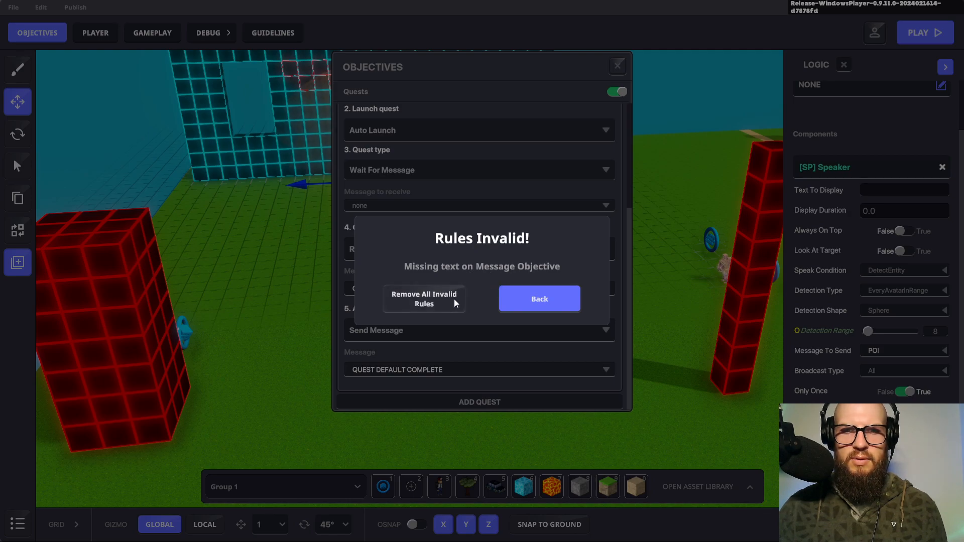
left_click(542, 298)
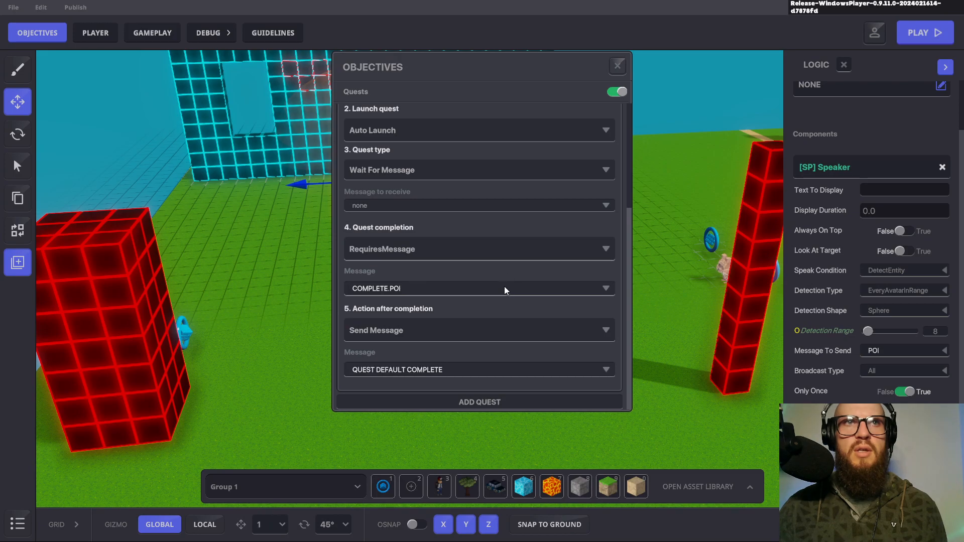
Step: Set the INTERSTING POINTS quest's message to receive to A1 and close the objectives
left_click(543, 206)
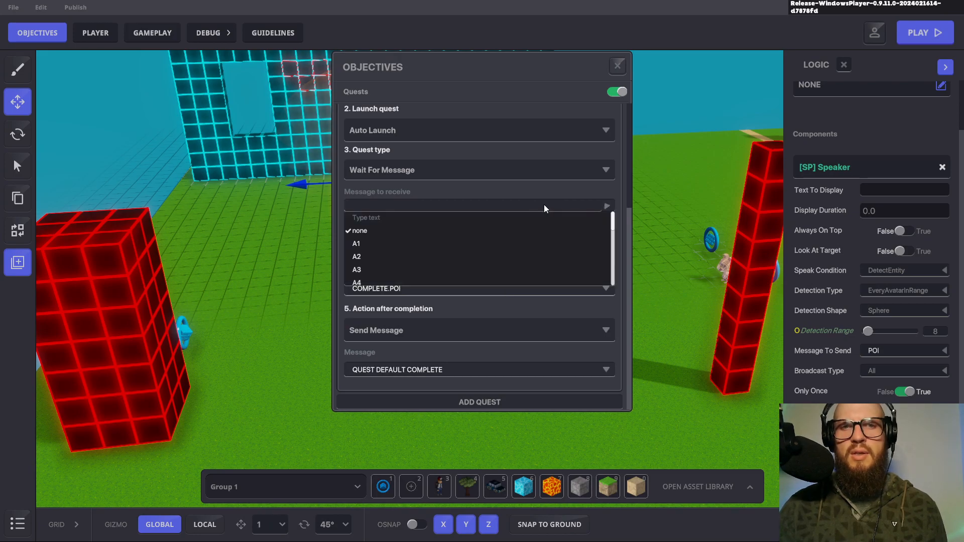
left_click(364, 244)
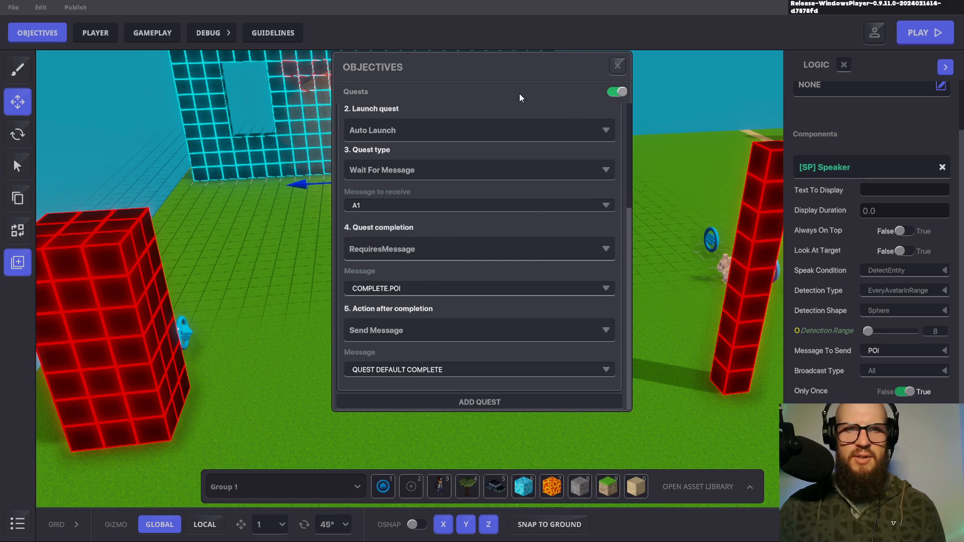
left_click(617, 65)
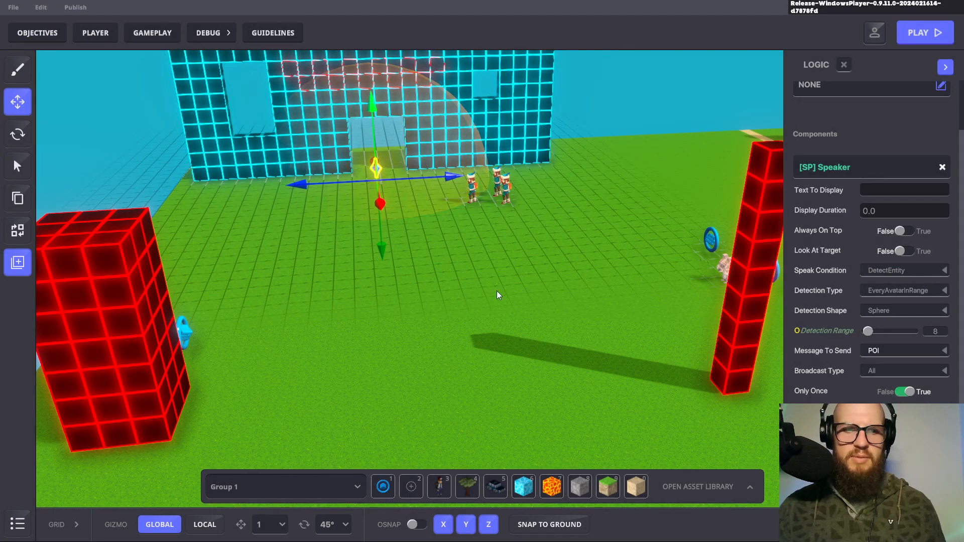
Step: Start a playtest and run across the level to the castle to unlock the INTERSTING POINTS quest
key("ctrl+p")
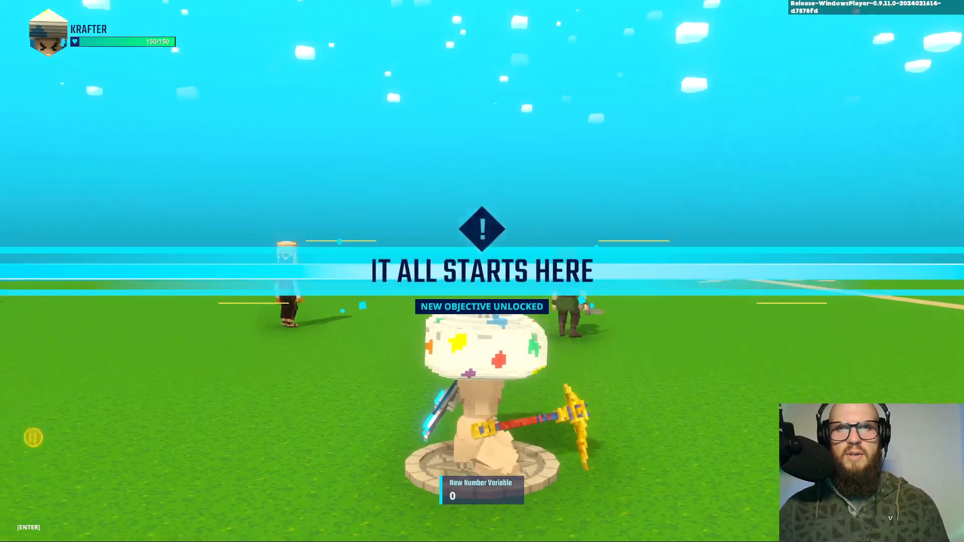
key("w")
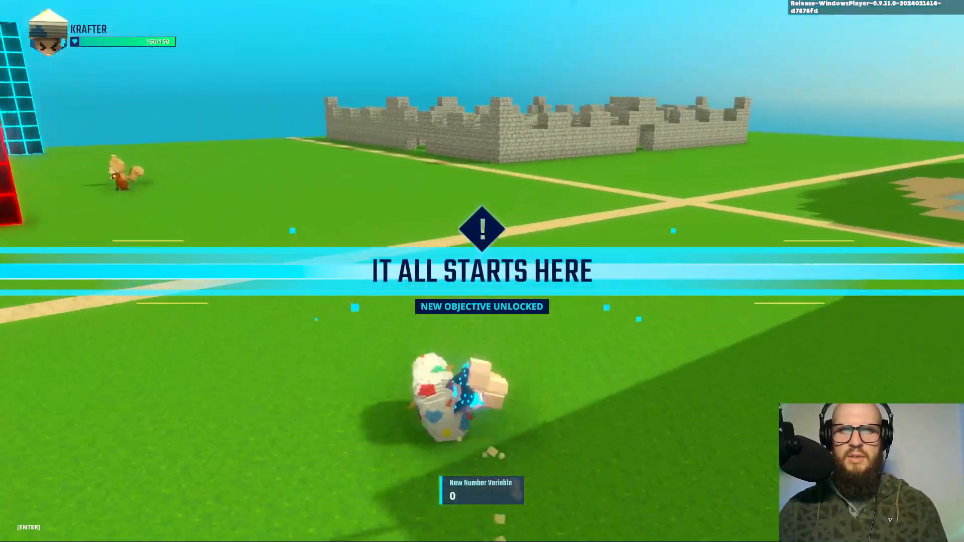
key("space")
key("space")
key("w")
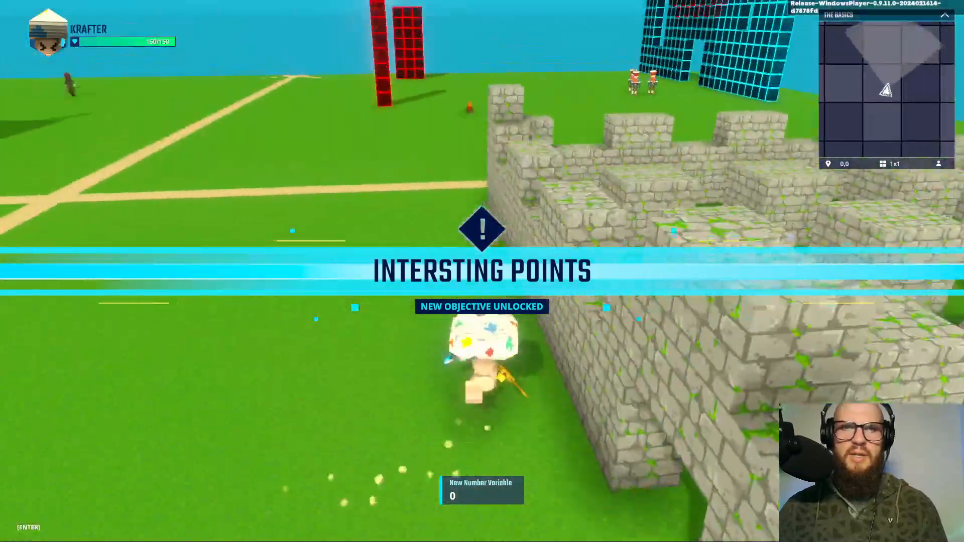
Step: Visit all three points of interest in the playtest to check the number variable and the quest's completion
key("w")
key("space")
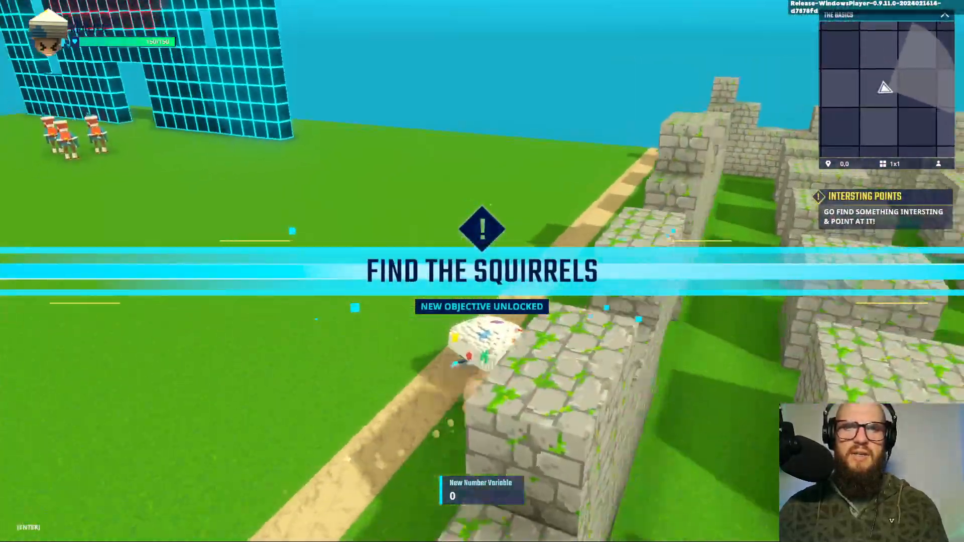
key("w")
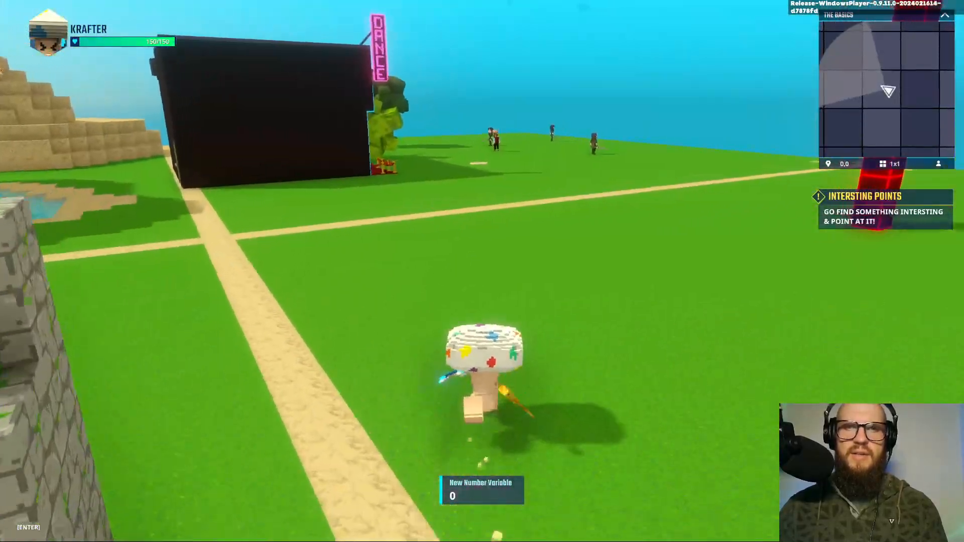
key("w")
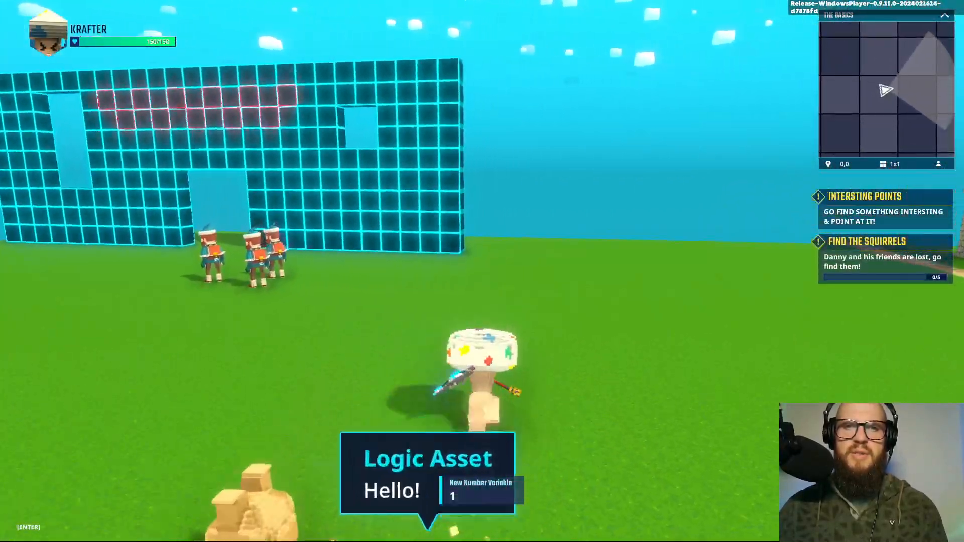
key("w")
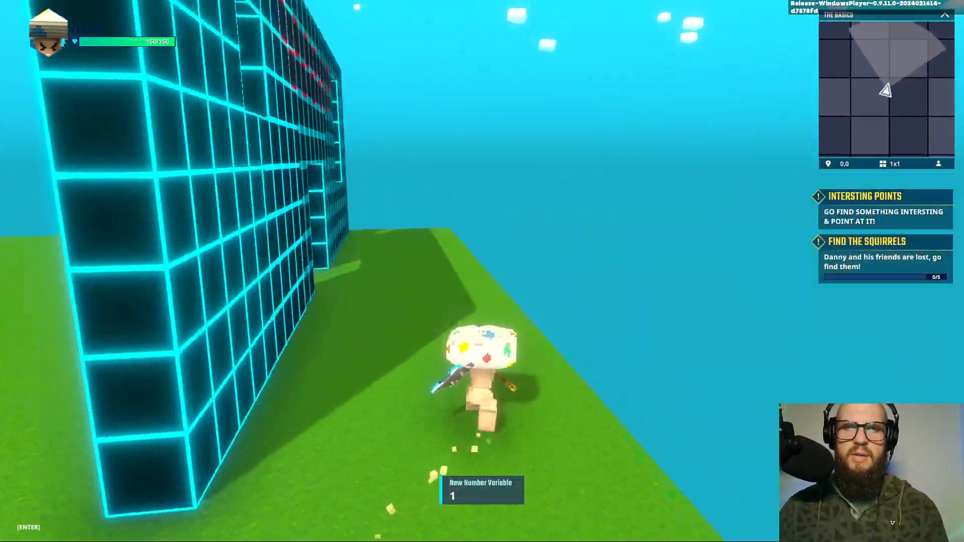
key("w")
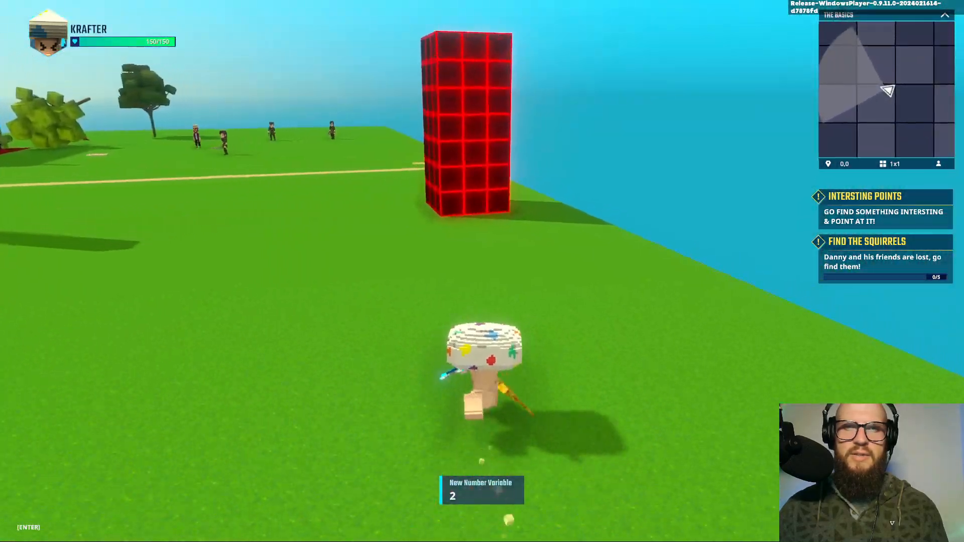
key("w")
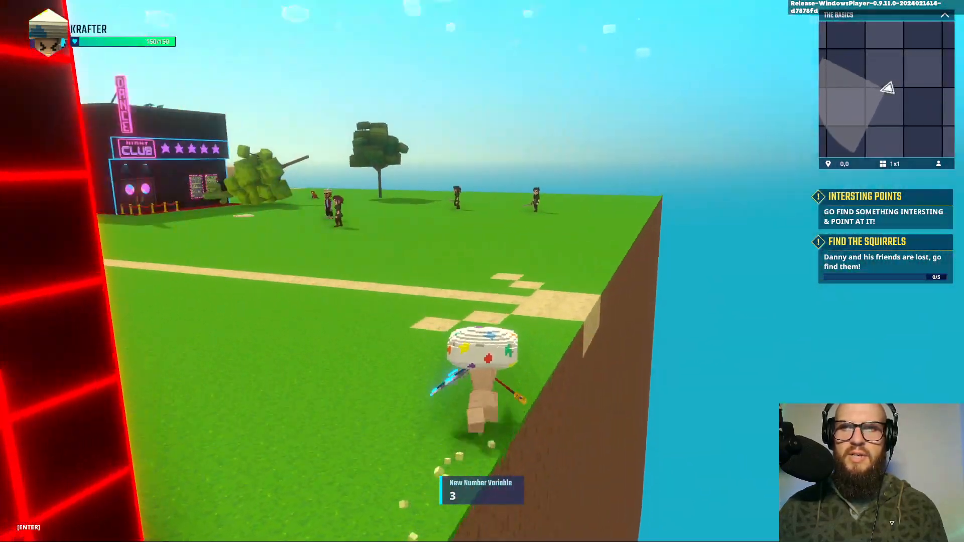
key("w")
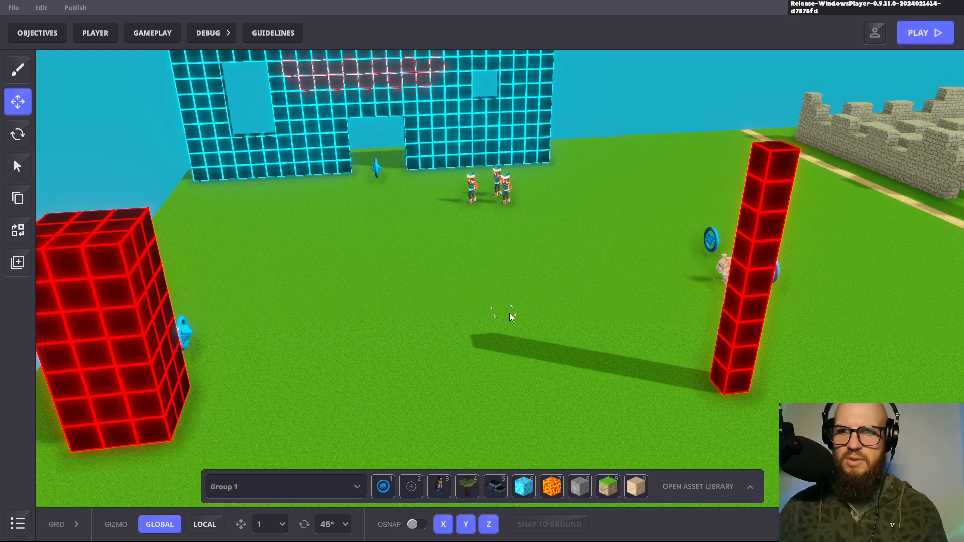
Step: Review the VAR.COLLECTIBLES variable's settings and the Add/Subtract number rule in the game rules
left_click(161, 35)
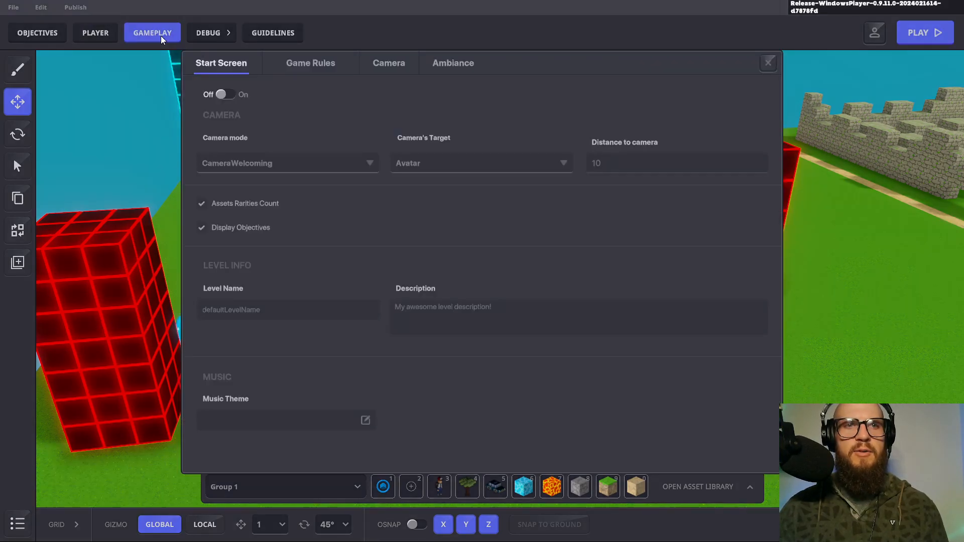
left_click(329, 63)
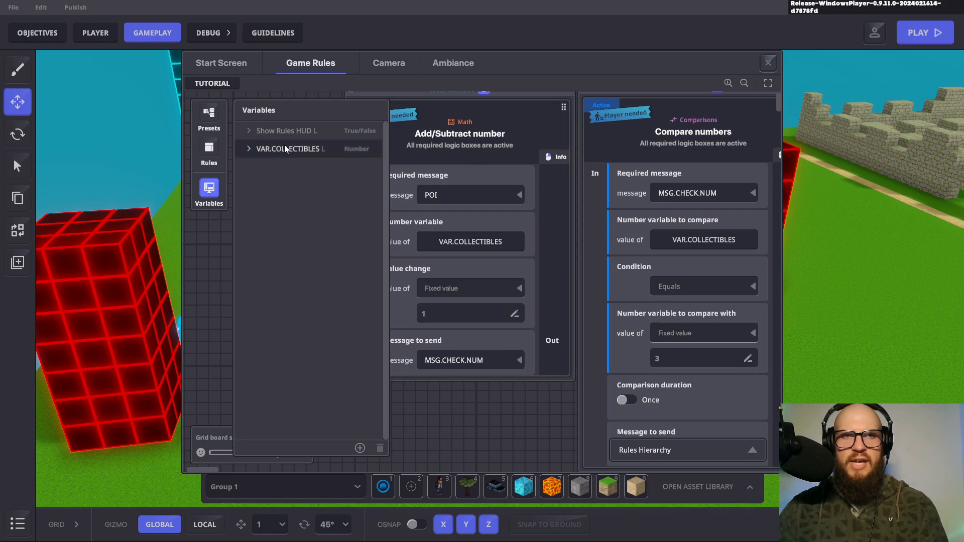
left_click(249, 149)
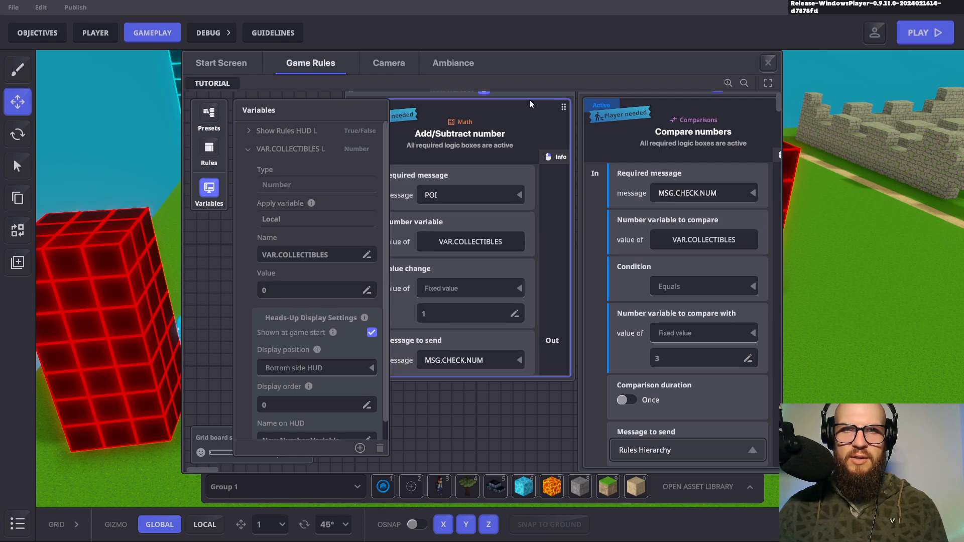
left_click_drag(499, 132, 560, 132)
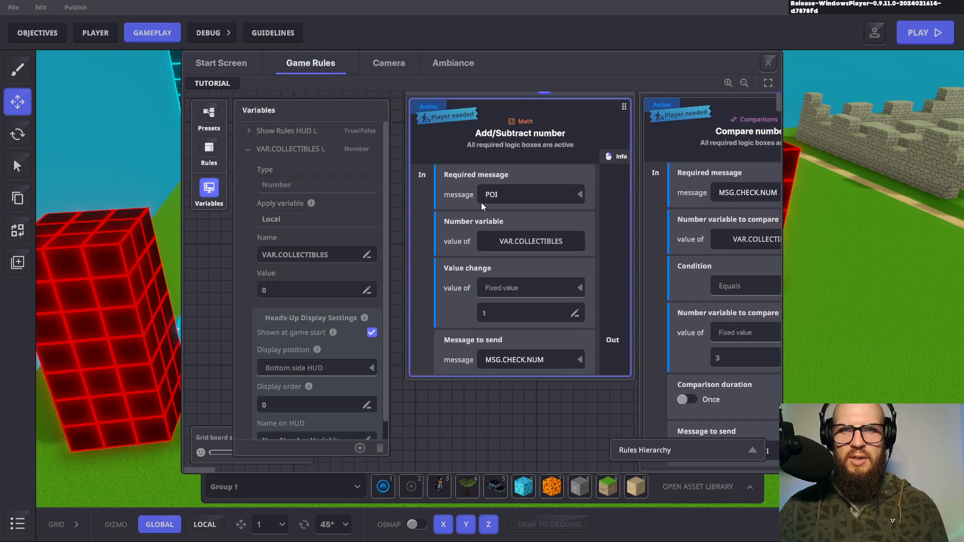
scroll(345, 248, "down", 1)
scroll(339, 250, "up", 1)
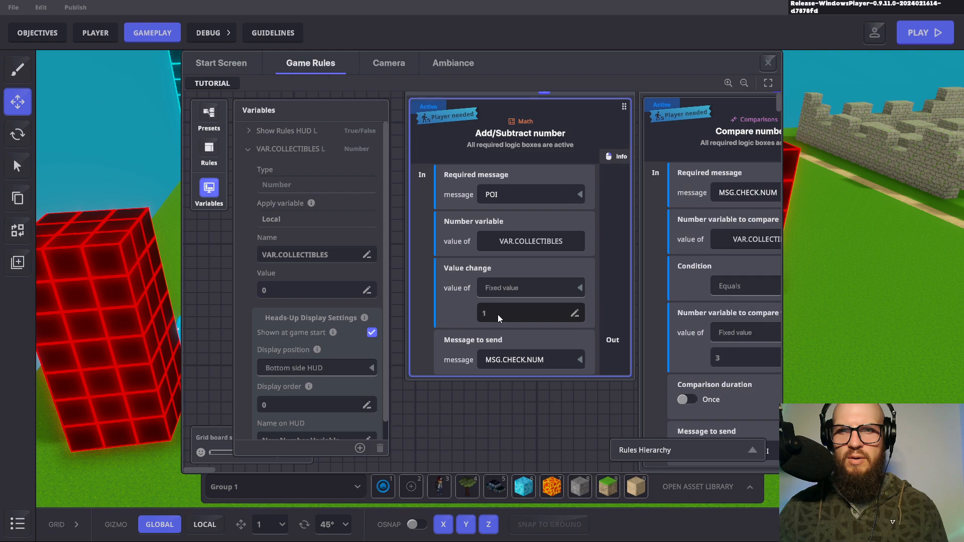
scroll(580, 280, "down", 1)
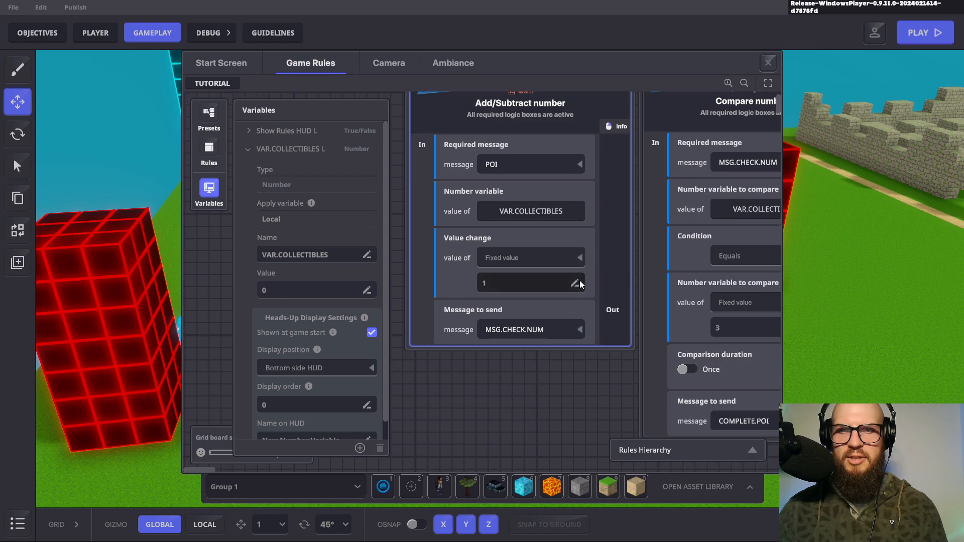
scroll(574, 275, "up", 1)
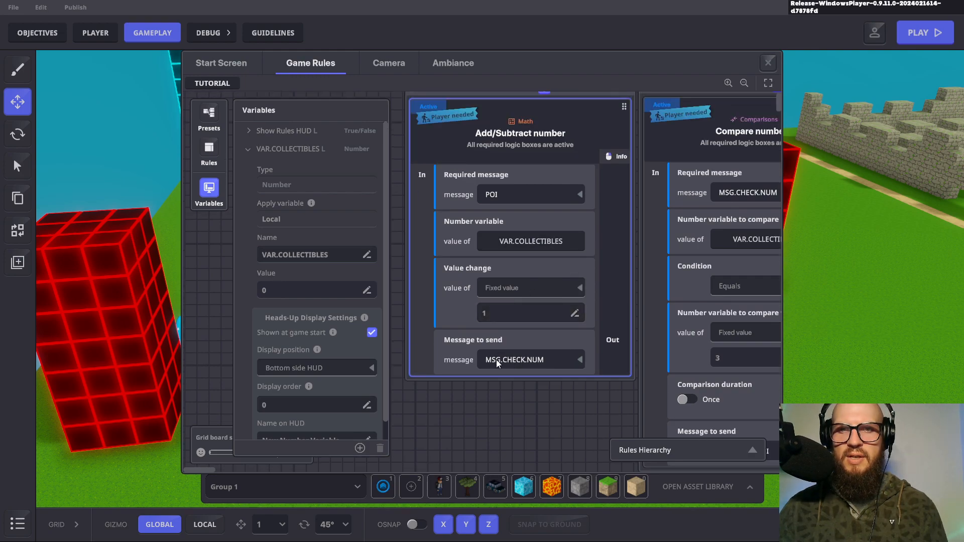
Step: Review the Compare numbers rule's required message, condition, comparison value and message to send, and close the game rules
left_click_drag(717, 253, 635, 228)
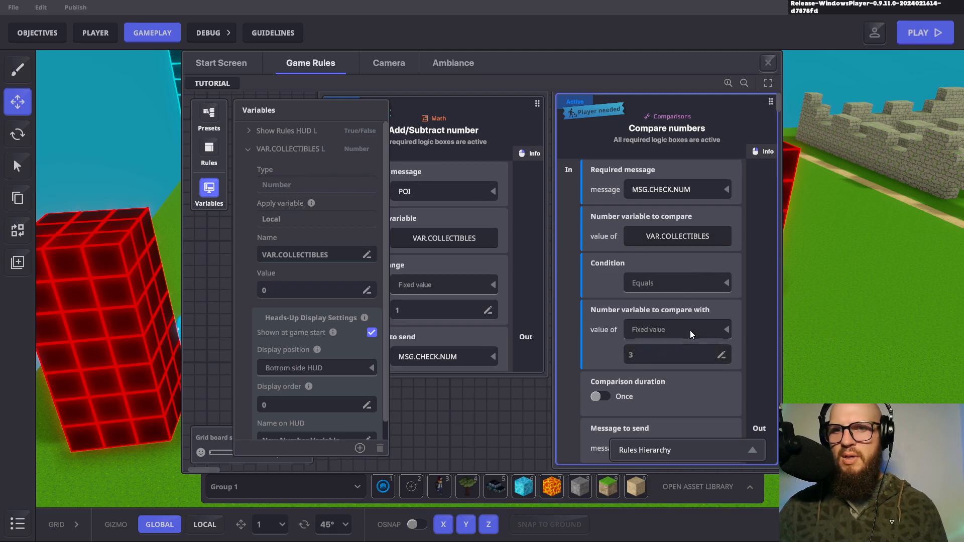
scroll(616, 319, "down", 1)
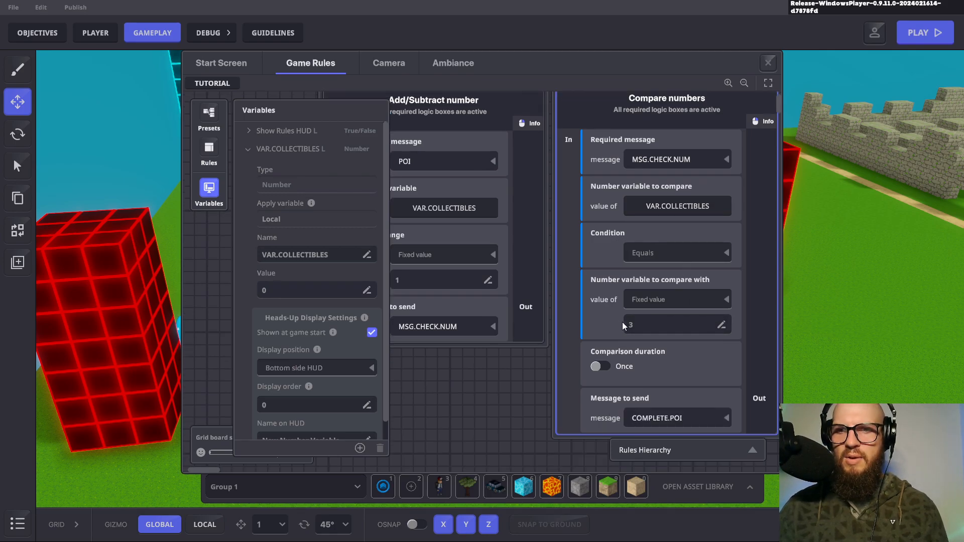
scroll(623, 328, "down", 1)
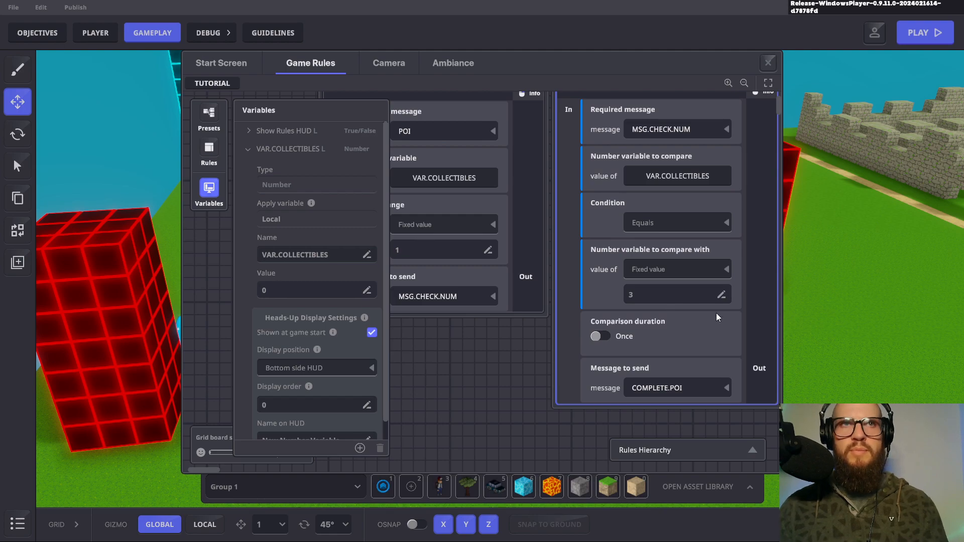
scroll(692, 327, "down", 2)
scroll(692, 327, "up", 2)
scroll(701, 326, "up", 2)
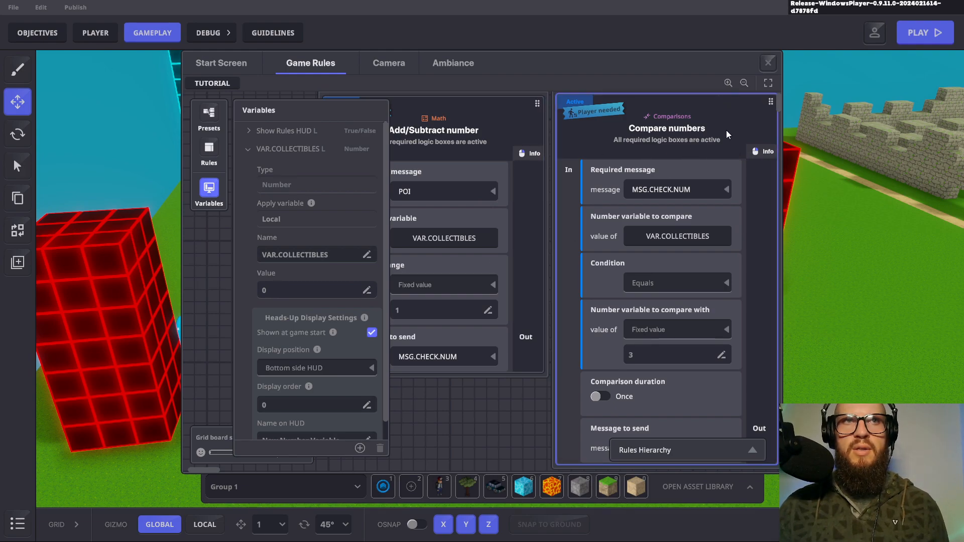
left_click_drag(574, 241, 612, 235)
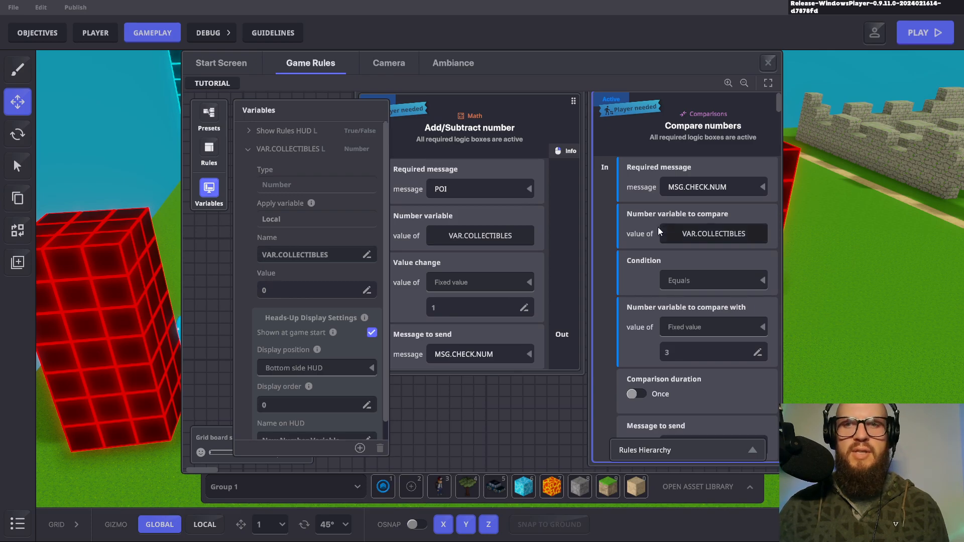
scroll(652, 234, "down", 3)
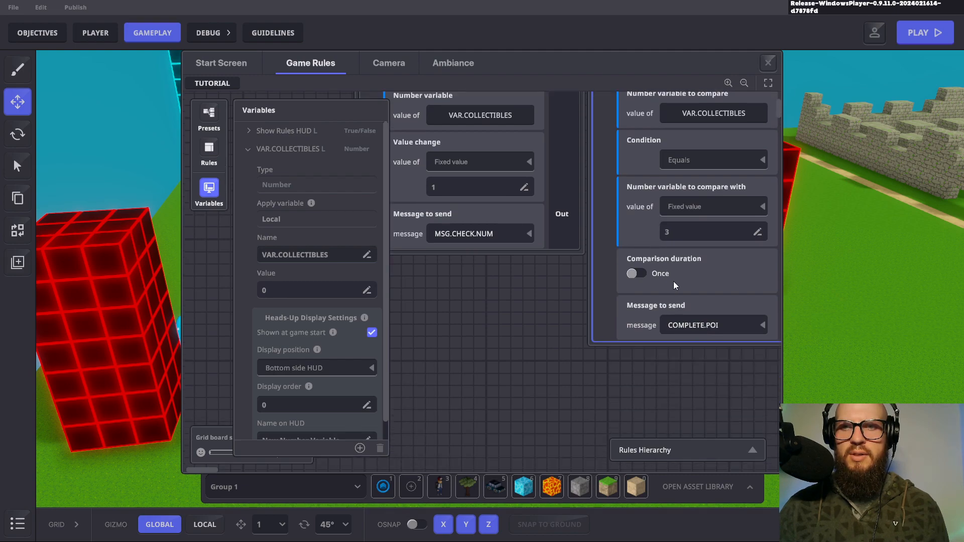
scroll(679, 284, "up", 3)
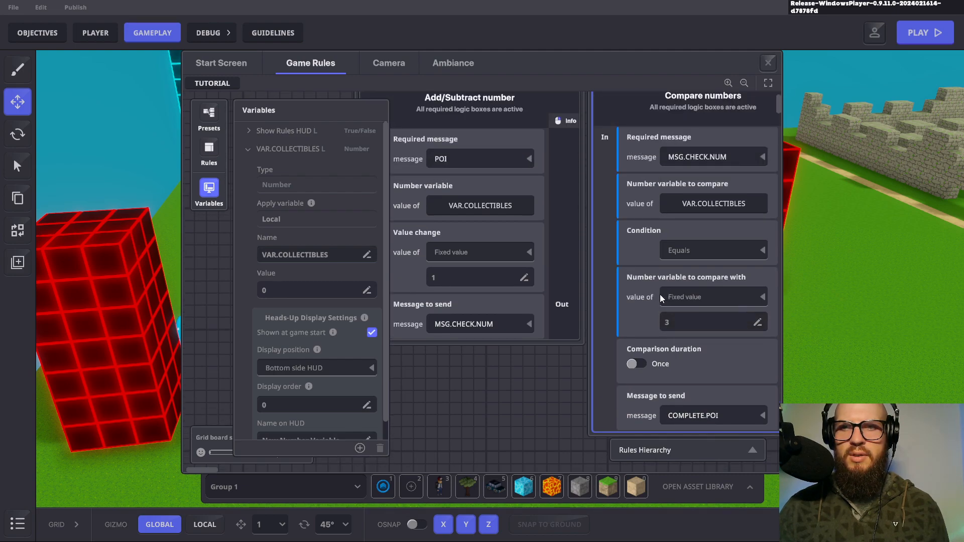
scroll(656, 296, "down", 2)
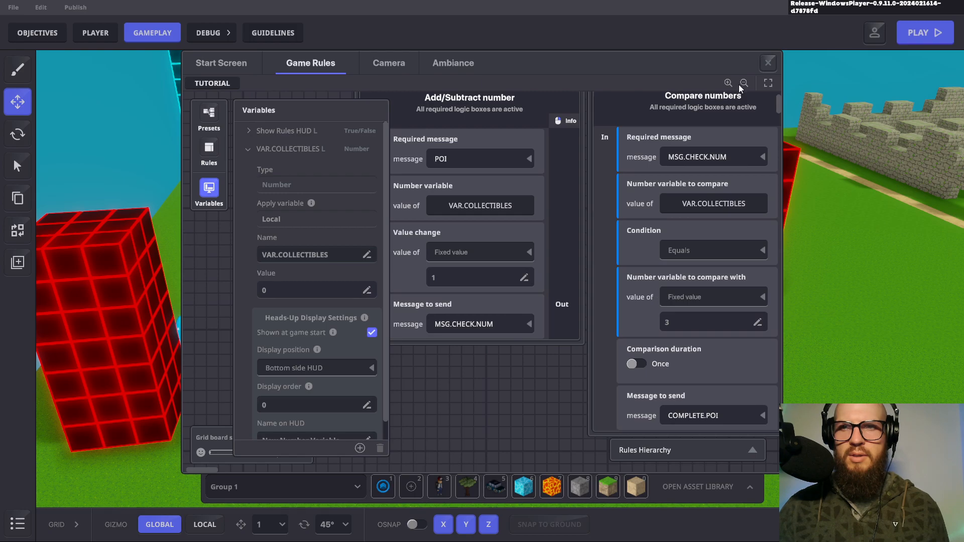
left_click(768, 64)
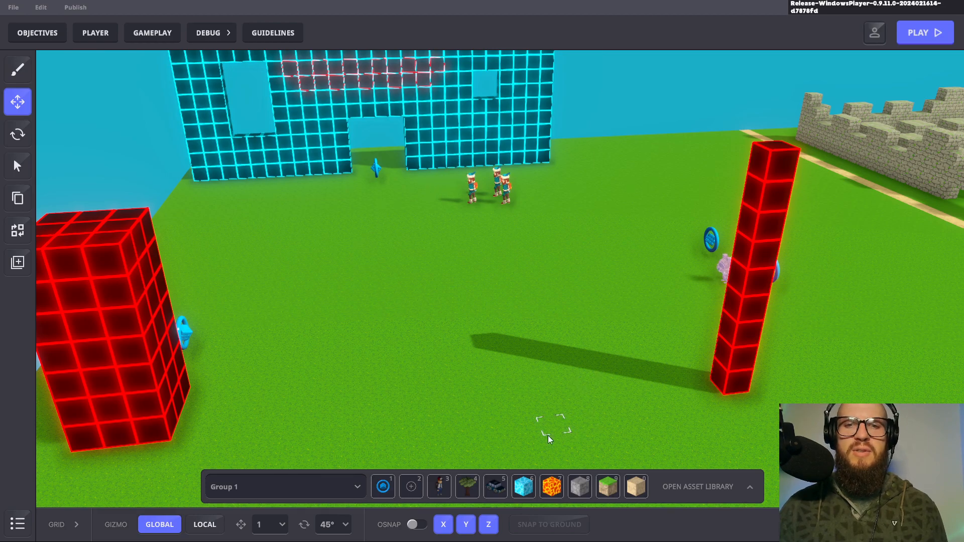
Step: Place a Logic Light Asset from the asset library on the grass in front of the neon wall
left_click(749, 488)
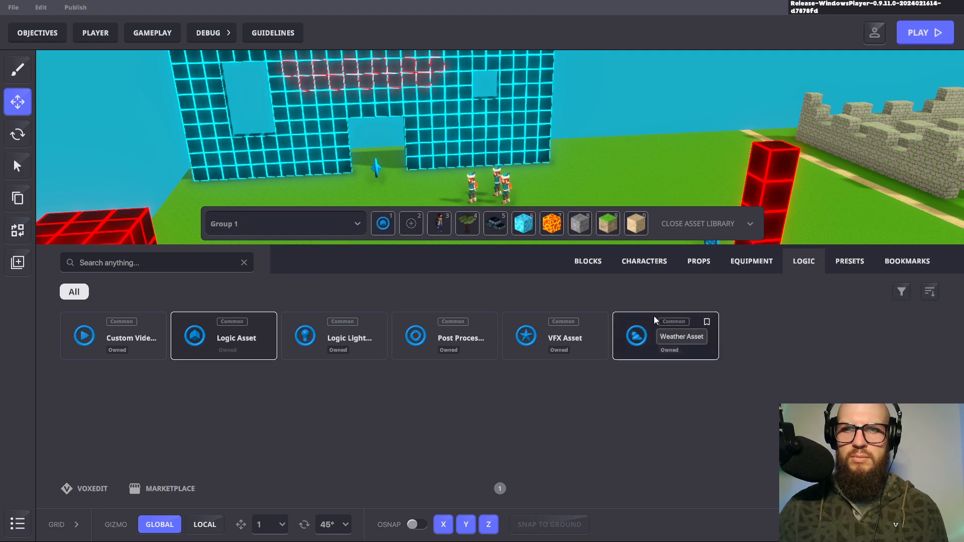
left_click(343, 334)
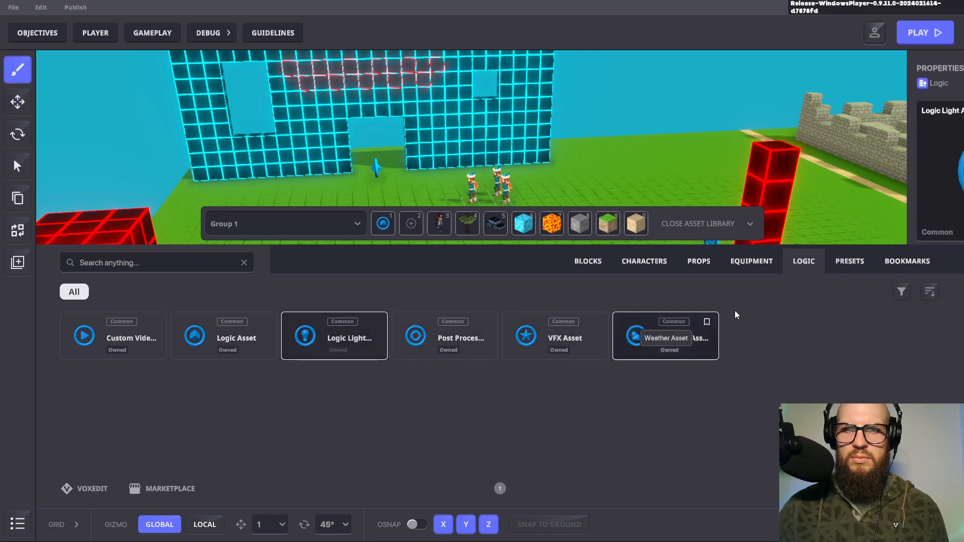
left_click(750, 224)
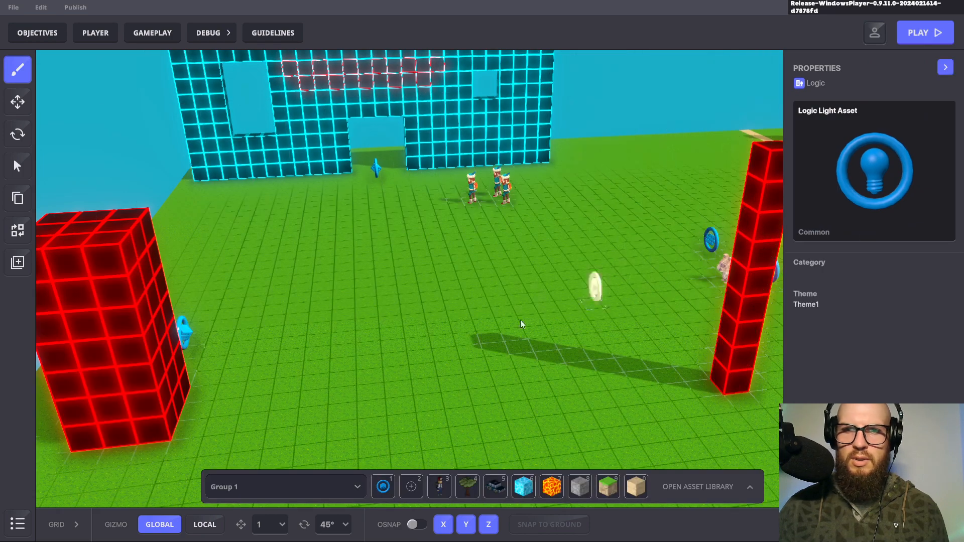
left_click(427, 274)
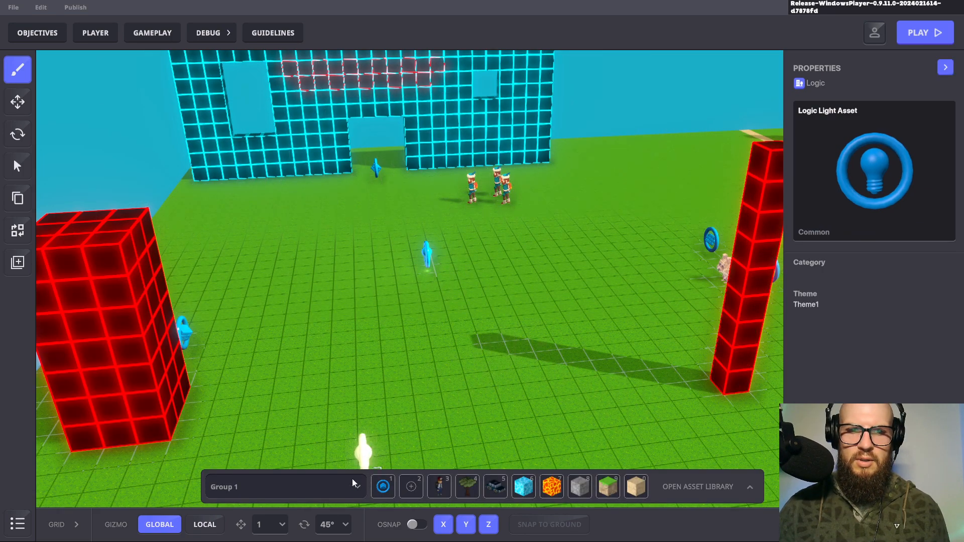
left_click(18, 102)
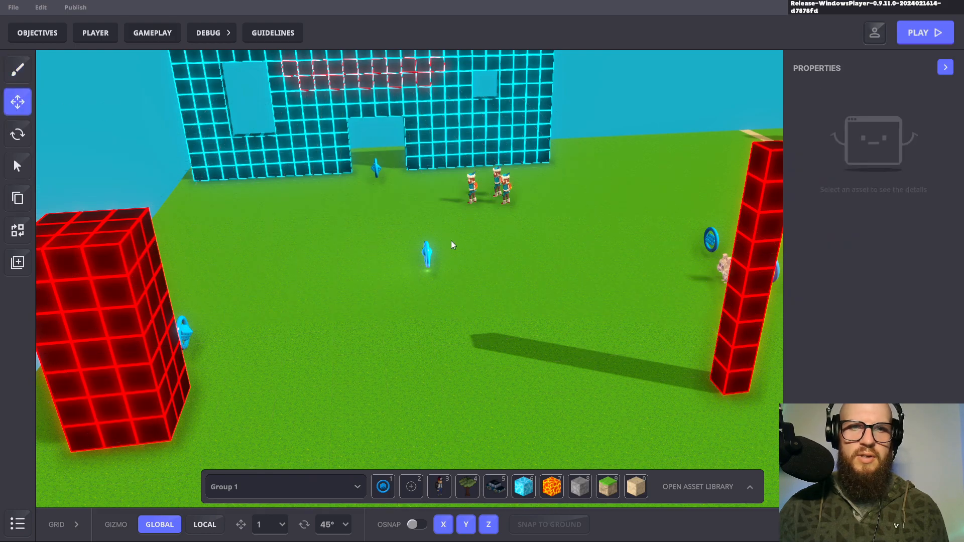
Step: Select the Logic Light Asset on the grass and set its Message to Turn ON to COMPLETE.POI
left_click(429, 258)
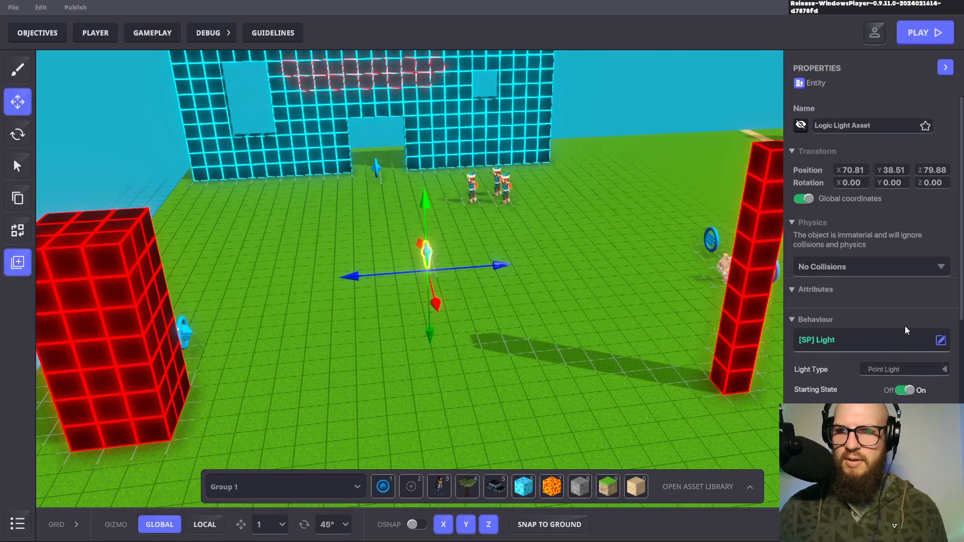
scroll(894, 302, "down", 1)
scroll(874, 305, "down", 1)
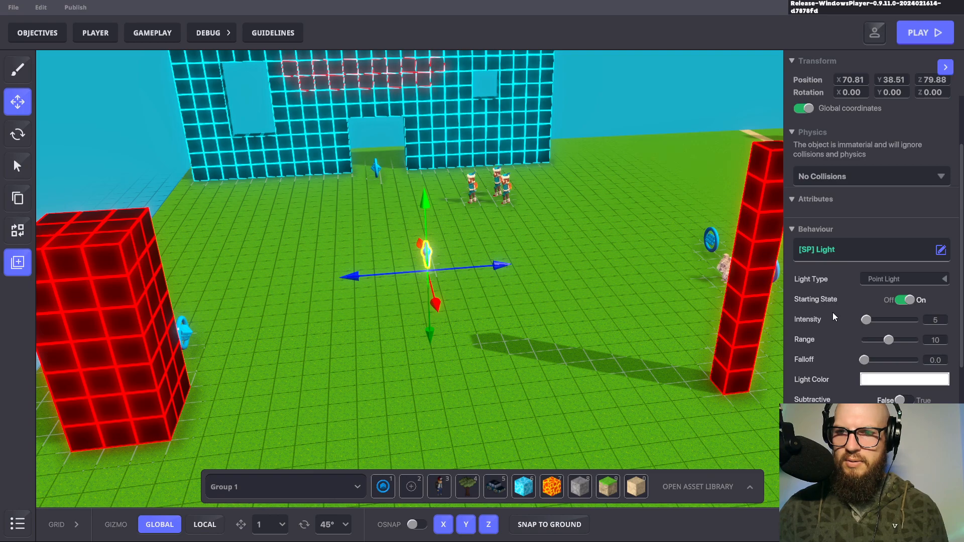
scroll(833, 312, "down", 1)
left_click(904, 378)
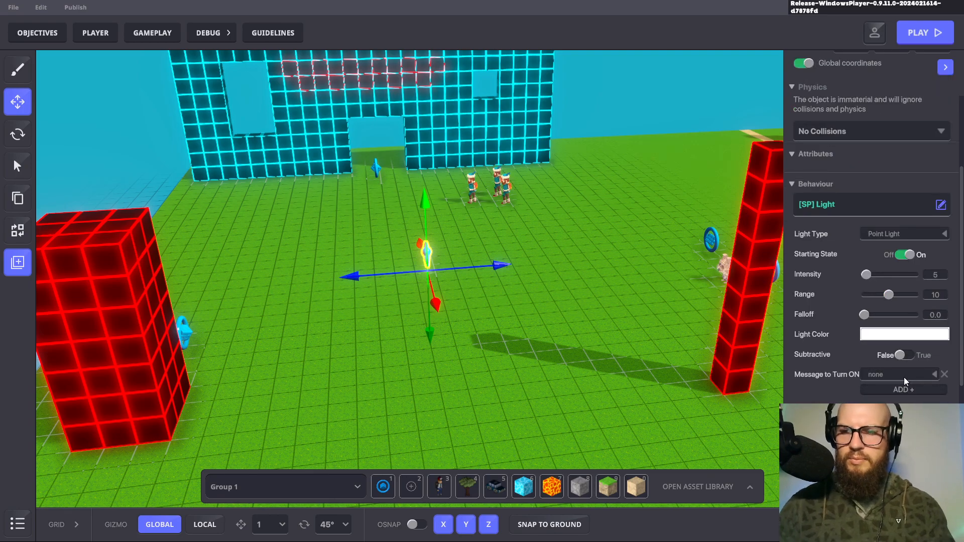
type("COMP")
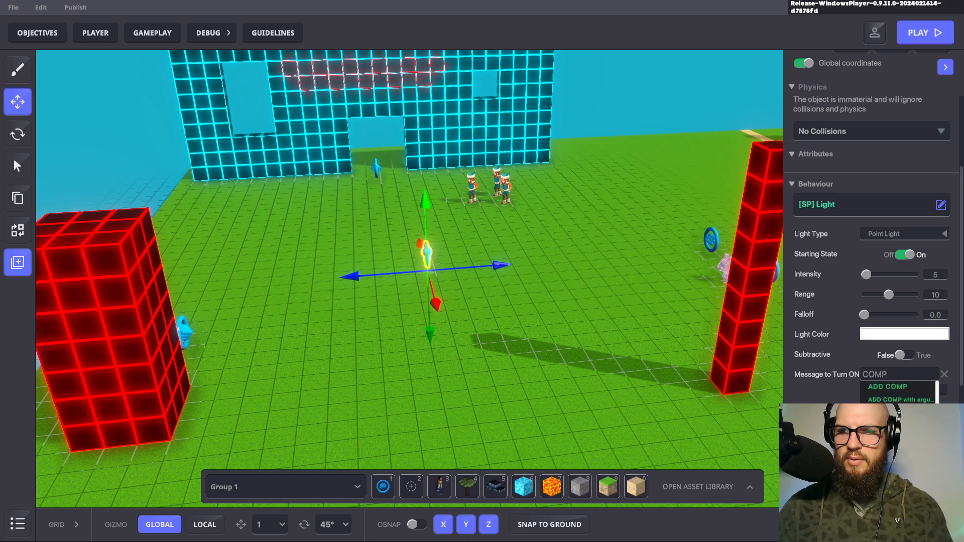
left_click(902, 415)
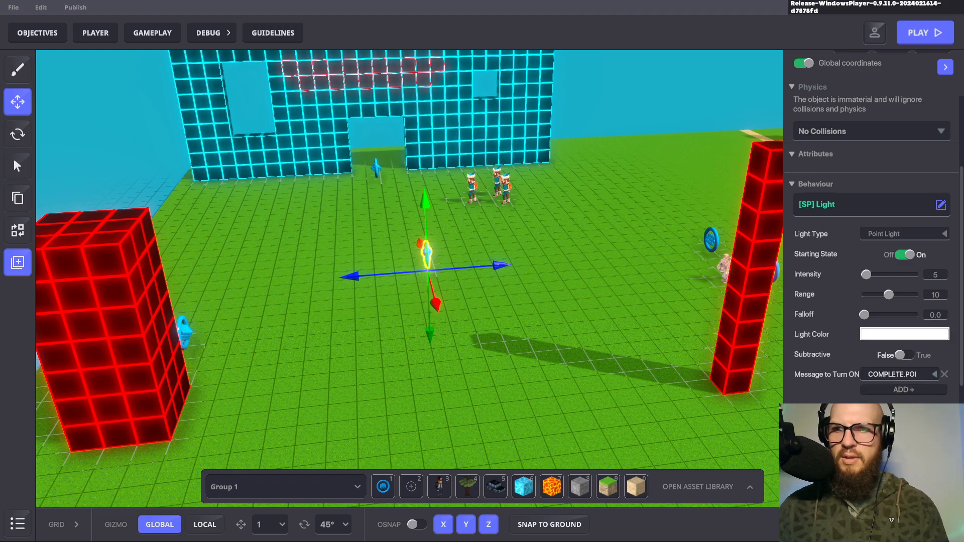
Step: Make the light a Spot Light with intensity 100 and starting state Off, and deselect it
left_click(931, 233)
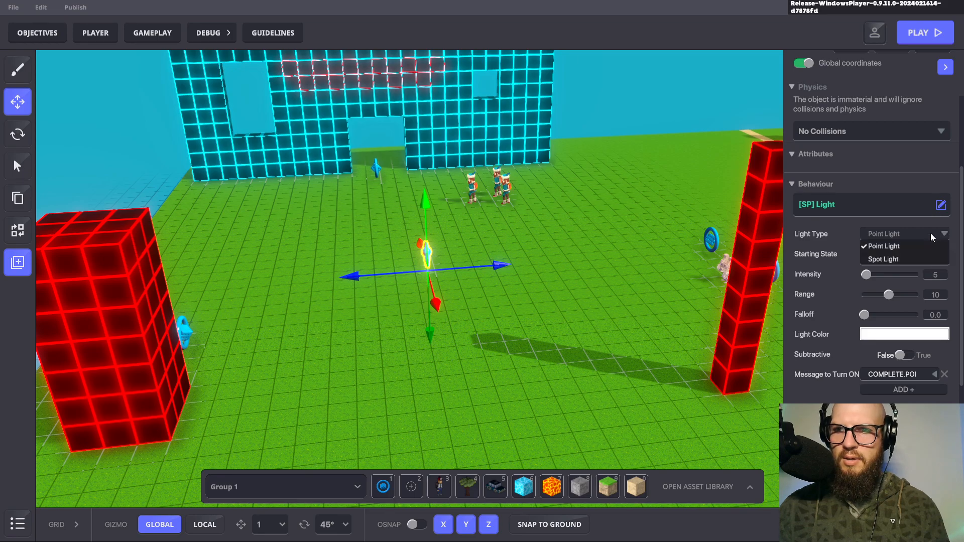
left_click(882, 259)
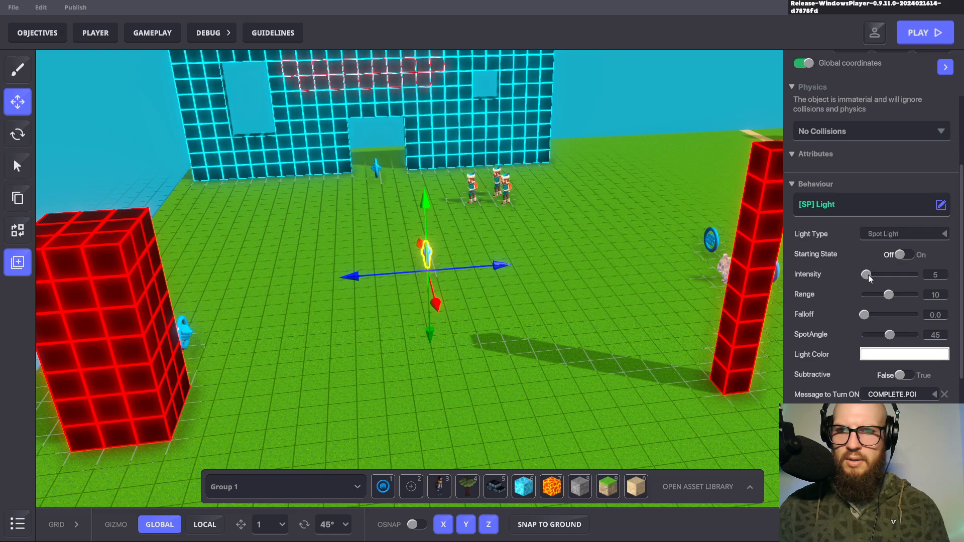
left_click(900, 255)
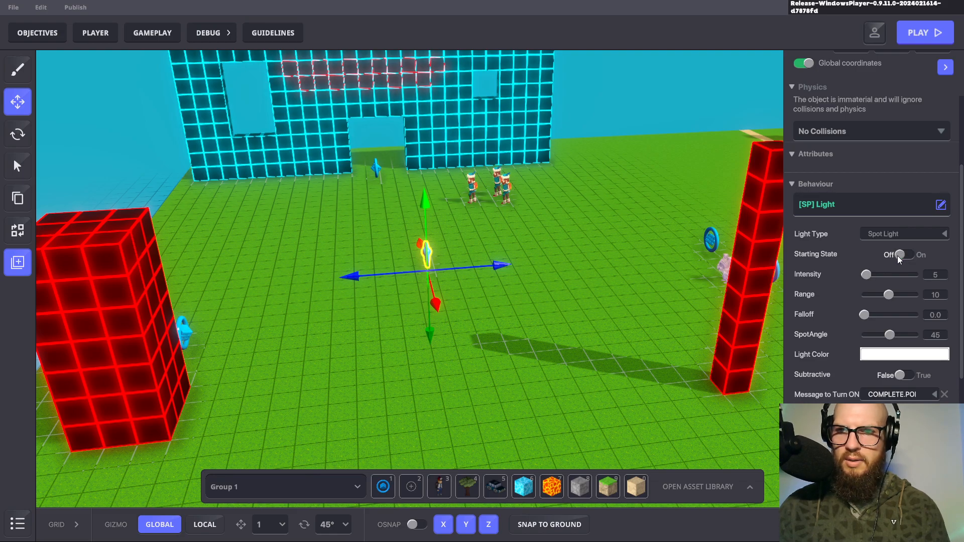
left_click(897, 255)
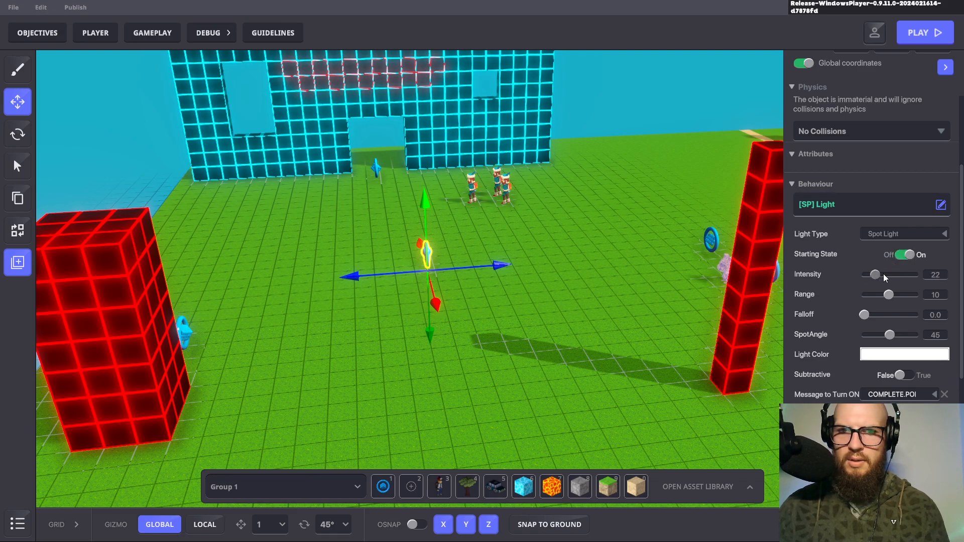
left_click_drag(881, 274, 916, 274)
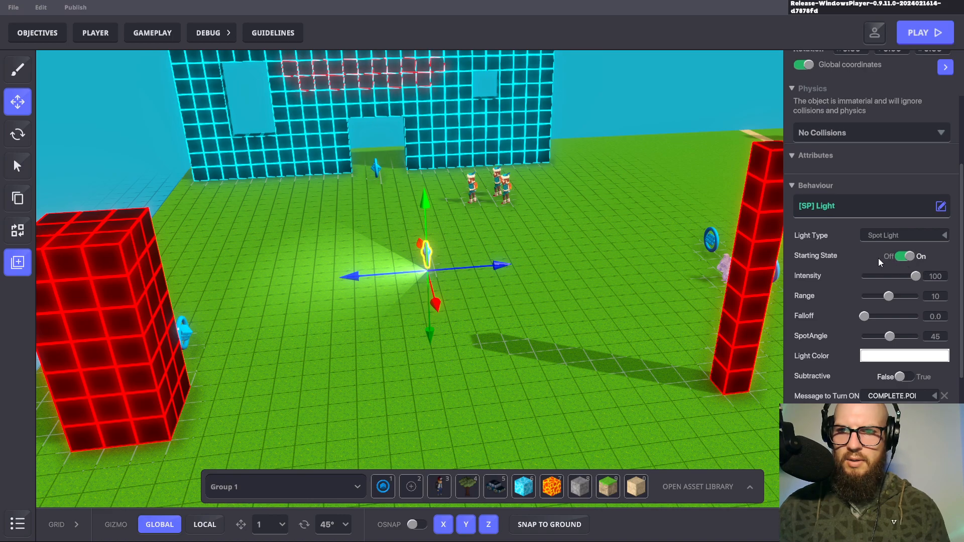
left_click(904, 256)
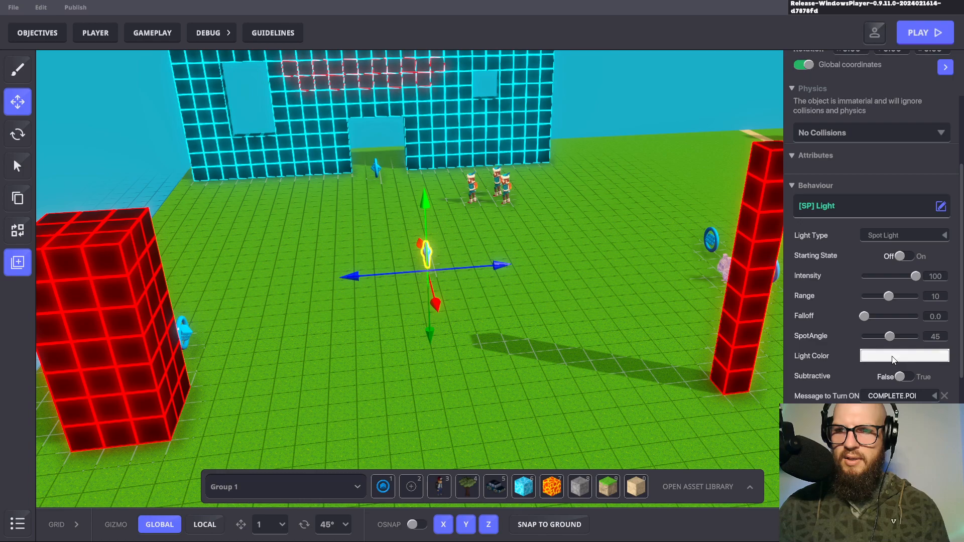
left_click(646, 292)
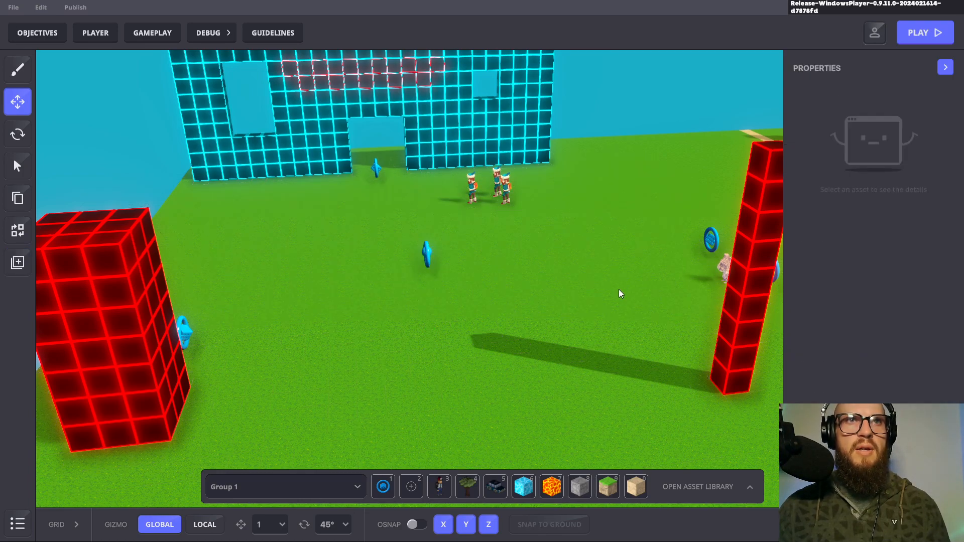
Step: Start a playtest and visit all three points of interest to trigger the light
key("ctrl+p")
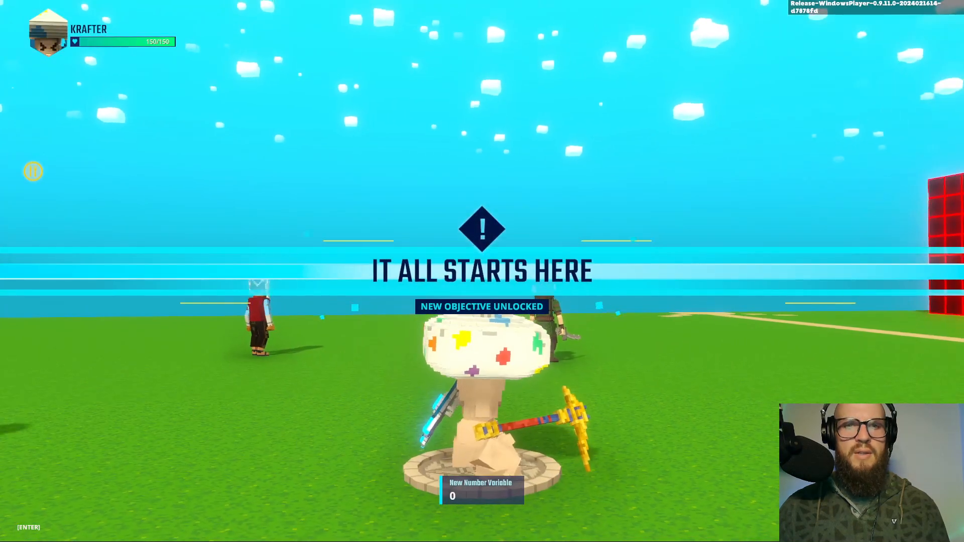
key("w")
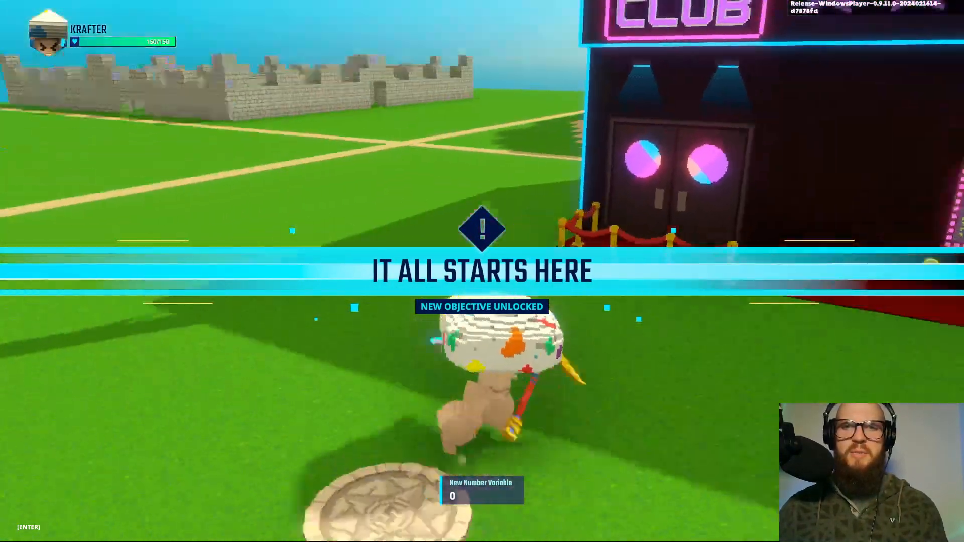
key("w")
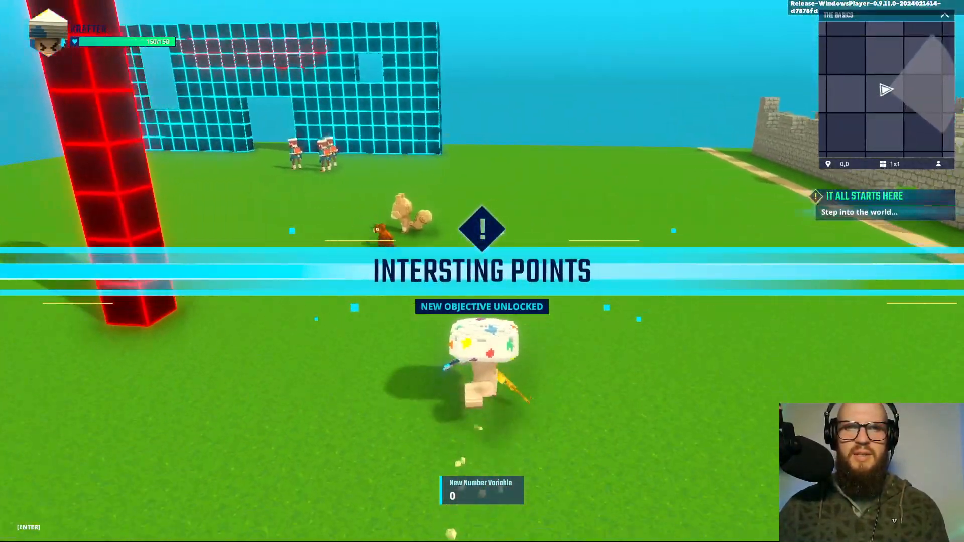
key("w")
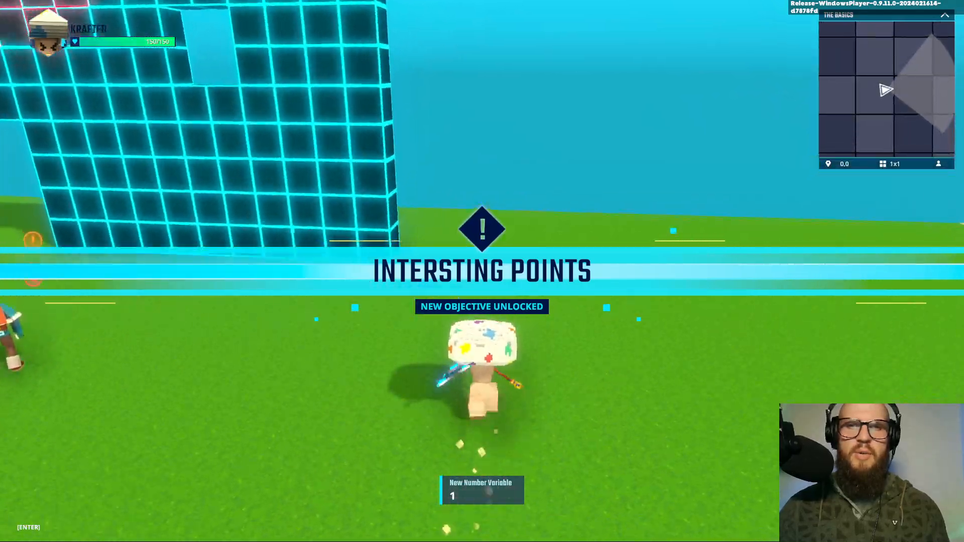
key("w")
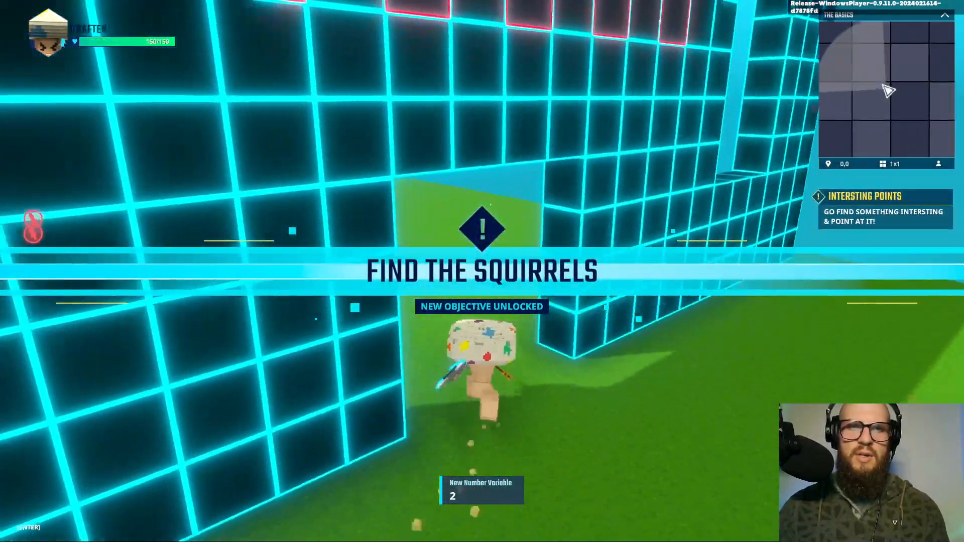
key("w")
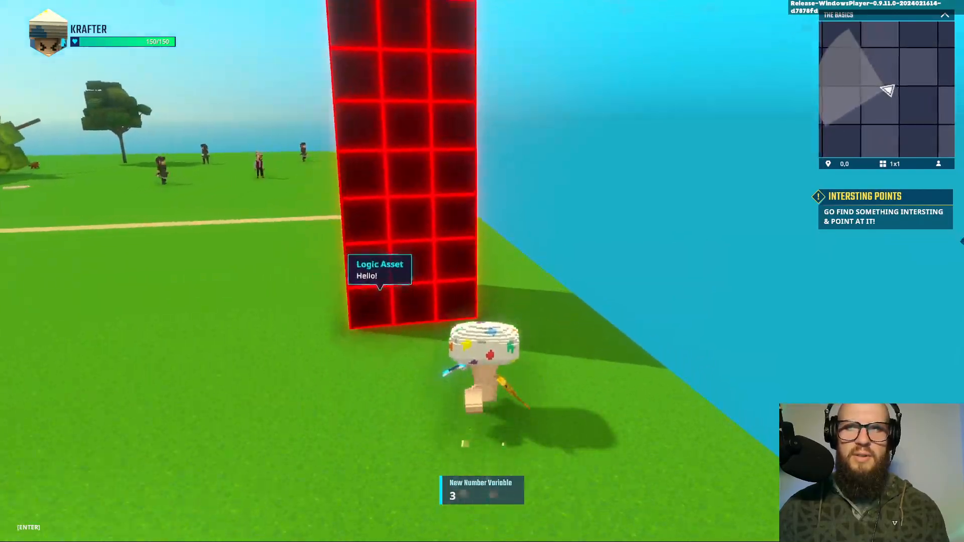
Step: Inspect the spot light on the grass and the quest tracker in the playtest, and end the playtest
key("w")
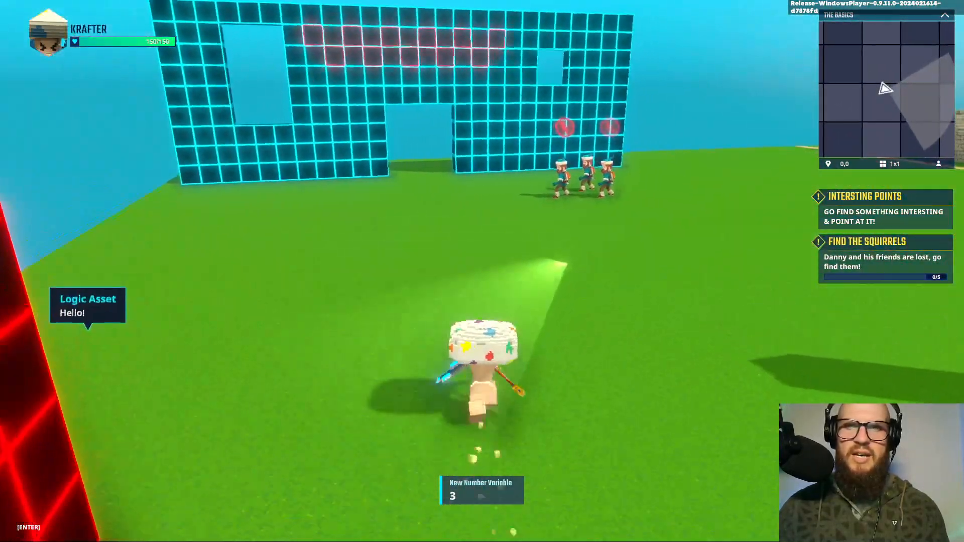
key("s")
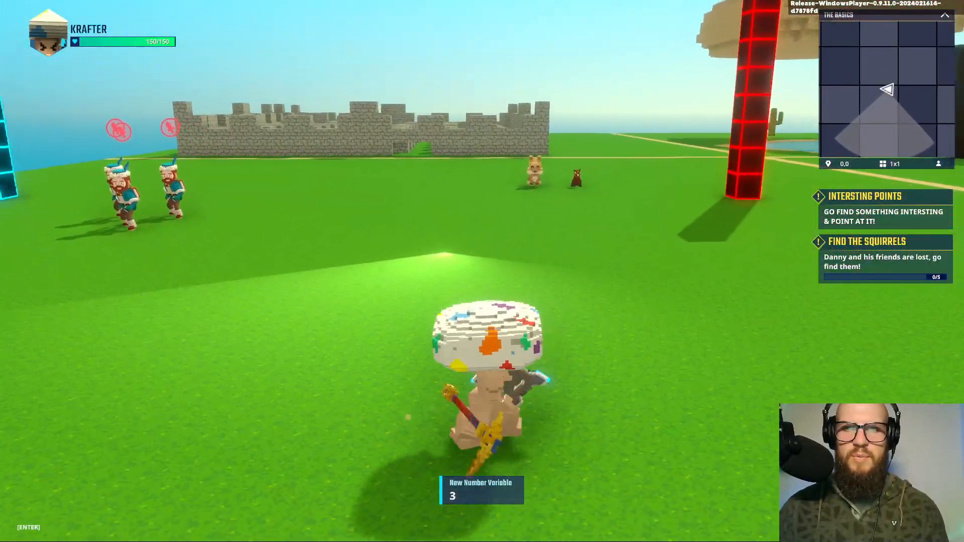
key("d")
key("w")
key("d")
key("a")
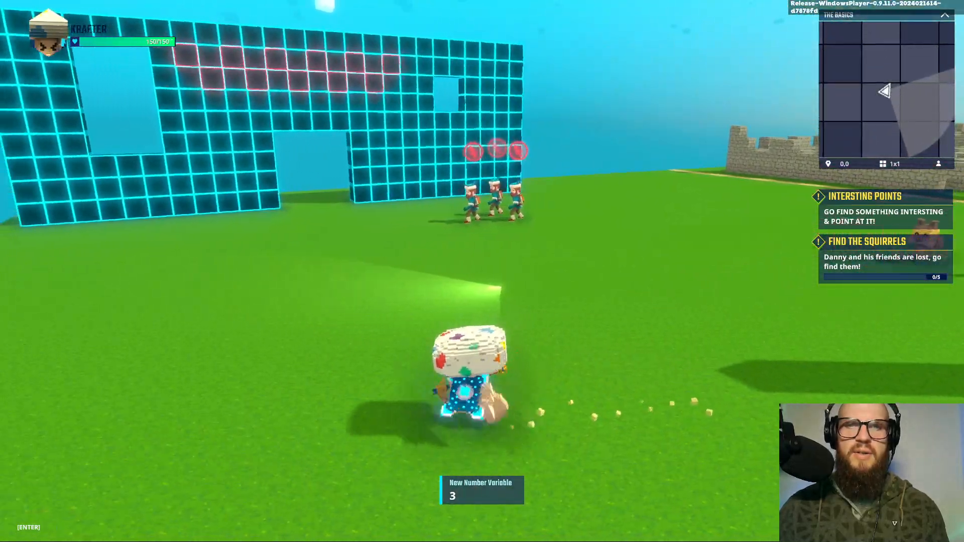
key("d")
key("w")
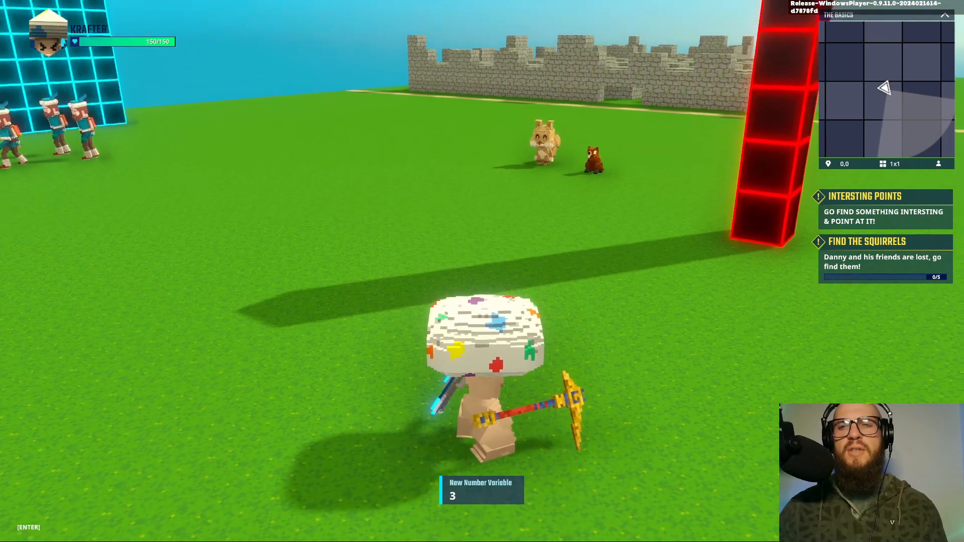
key("Escape")
Step: Collapse the first two quests in the objectives and examine the INTERSTING POINTS quest's type and completion settings
left_click(41, 33)
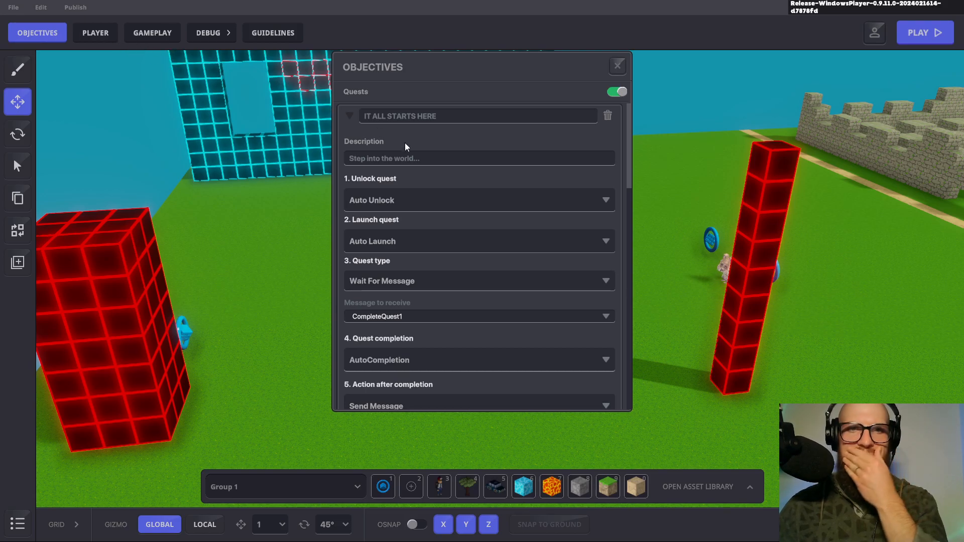
left_click(348, 116)
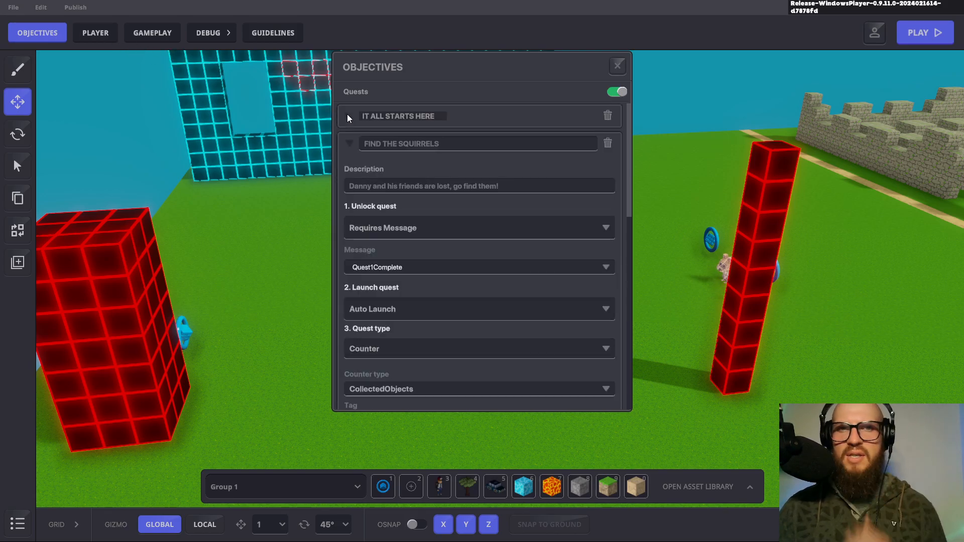
left_click(351, 144)
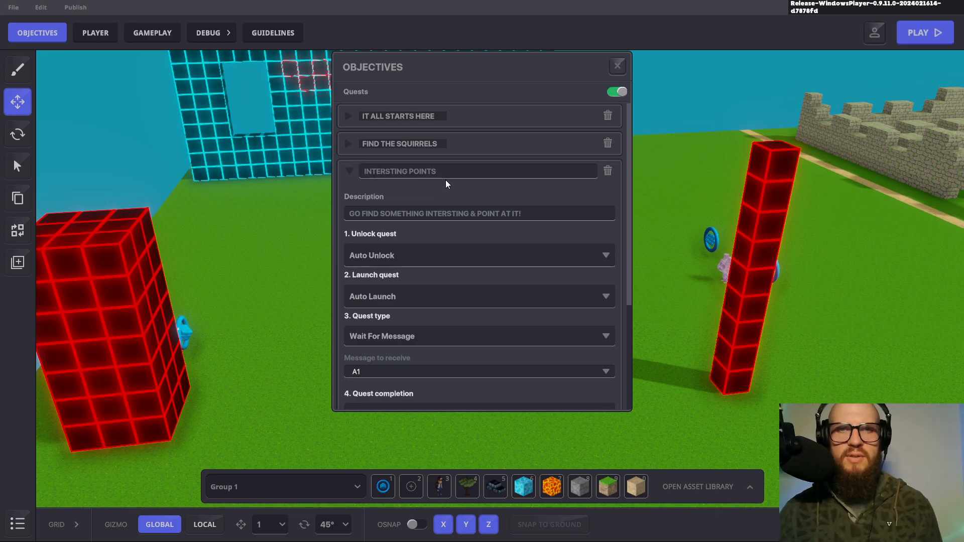
scroll(442, 183, "down", 3)
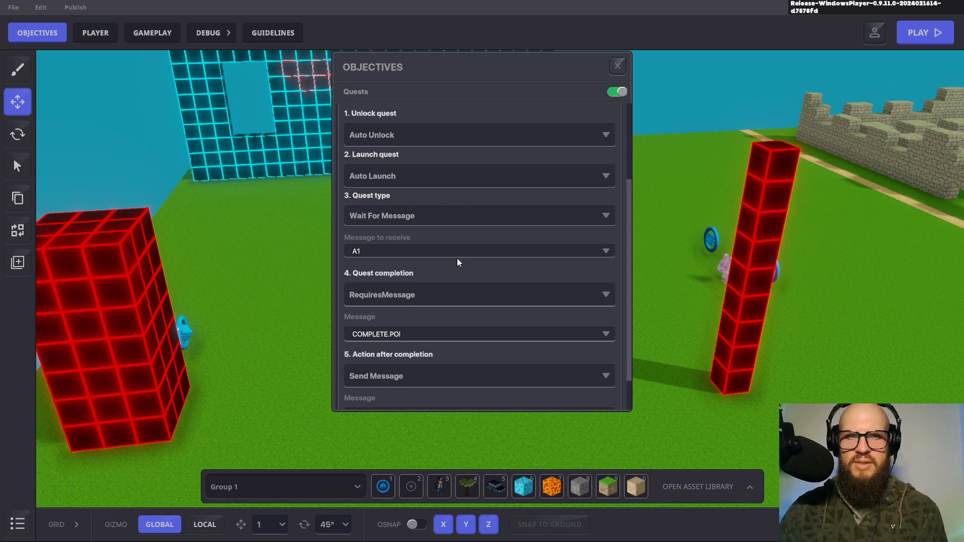
Step: Try the Counter quest type on the INTERSTING POINTS quest and check which counter types it offers
left_click(606, 216)
left_click(376, 236)
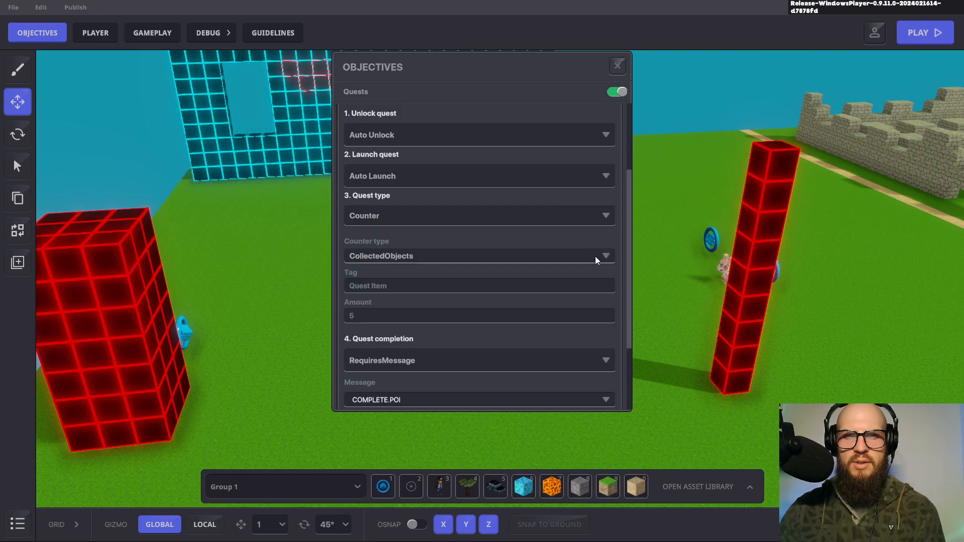
scroll(565, 259, "down", 2)
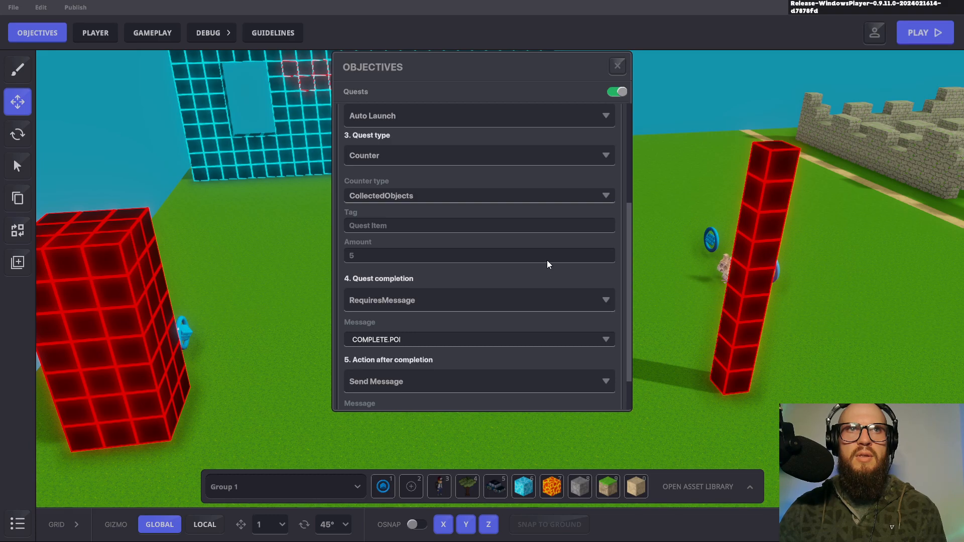
left_click(579, 201)
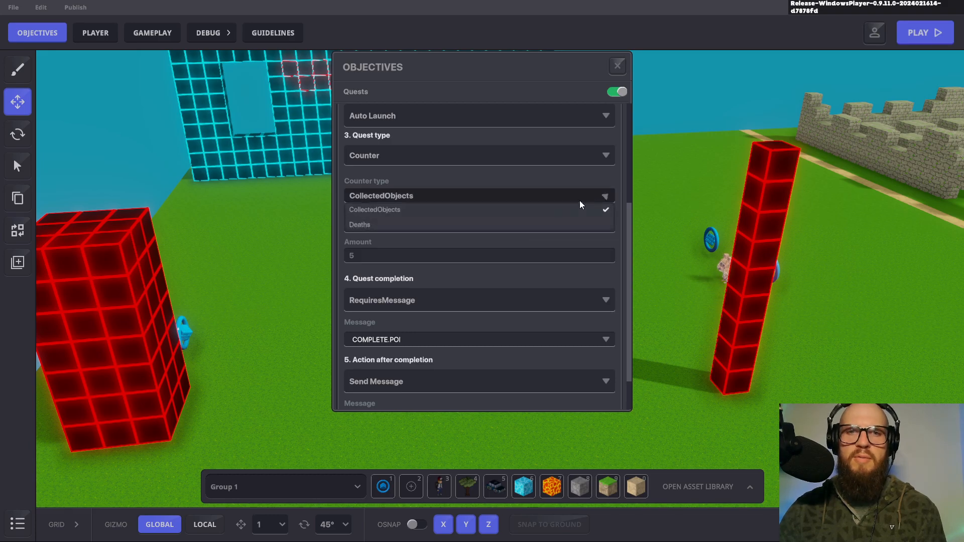
left_click(447, 195)
left_click(541, 153)
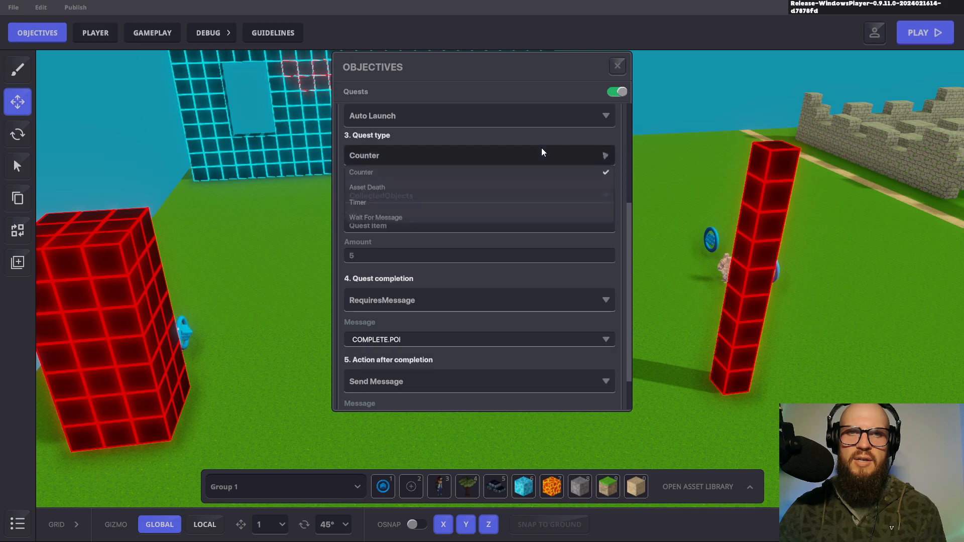
Step: Set the INTERSTING POINTS quest type to Wait For Message with COMPLETE.POI as the message to receive
left_click(367, 217)
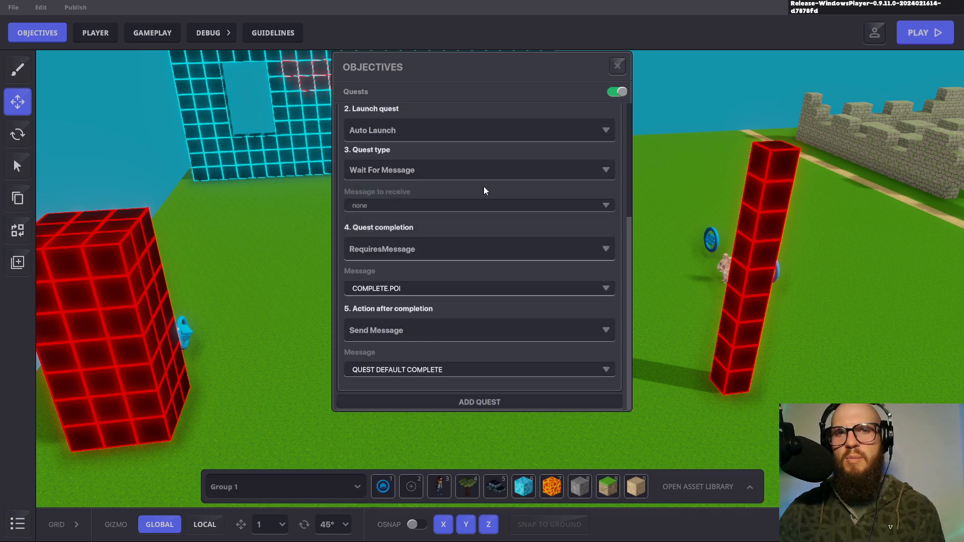
left_click(608, 206)
left_click(607, 206)
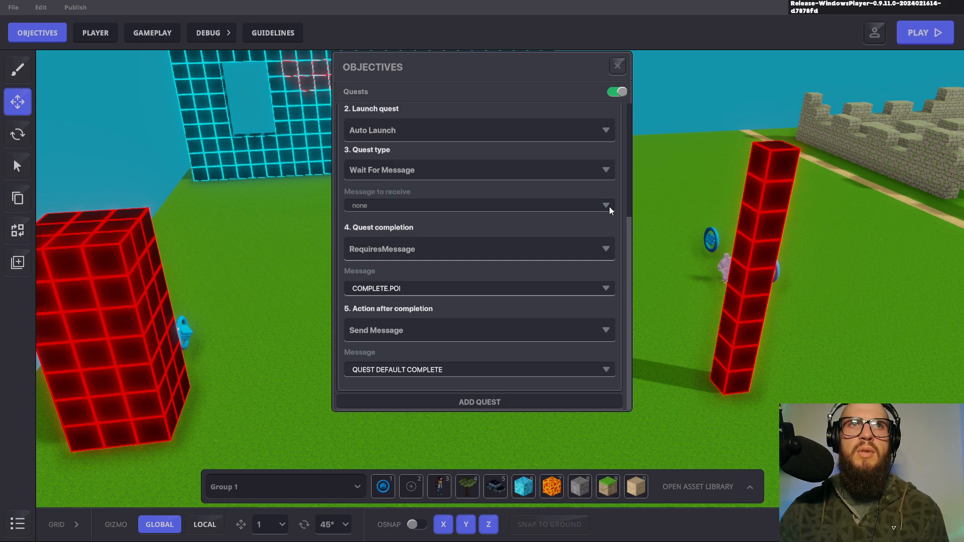
left_click(610, 208)
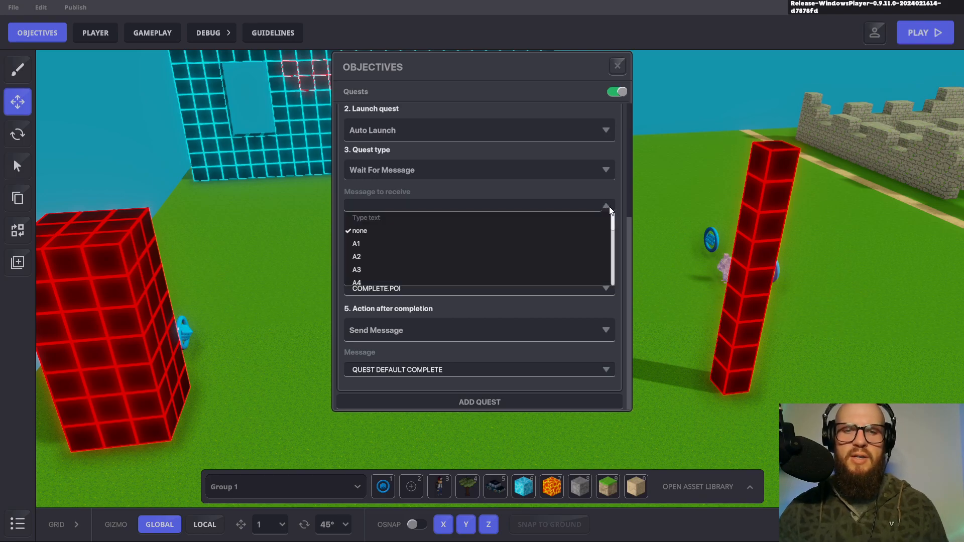
type("COM")
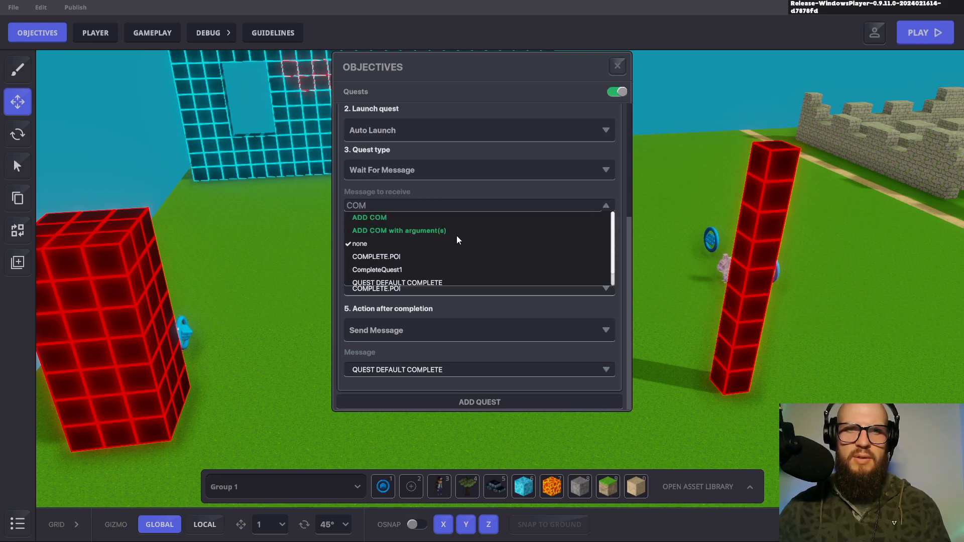
left_click(386, 256)
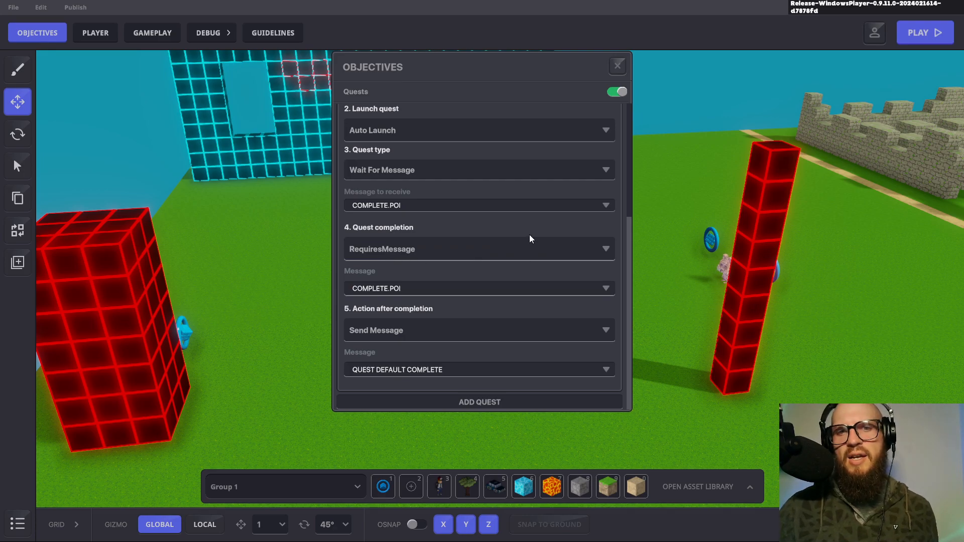
Step: Set the INTERSTING POINTS quest to AutoCompletion with Nothing as the action after completion, and close the objectives
left_click(402, 253)
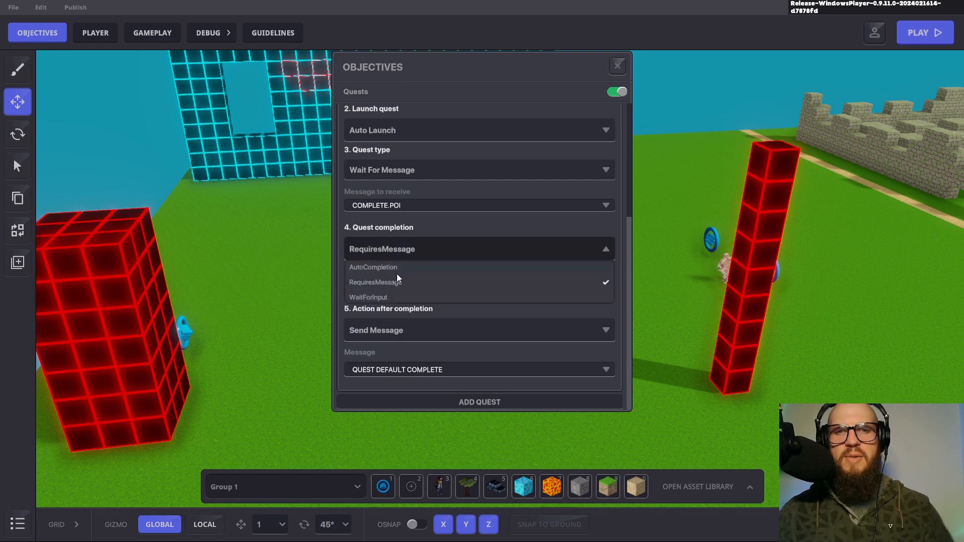
left_click(401, 268)
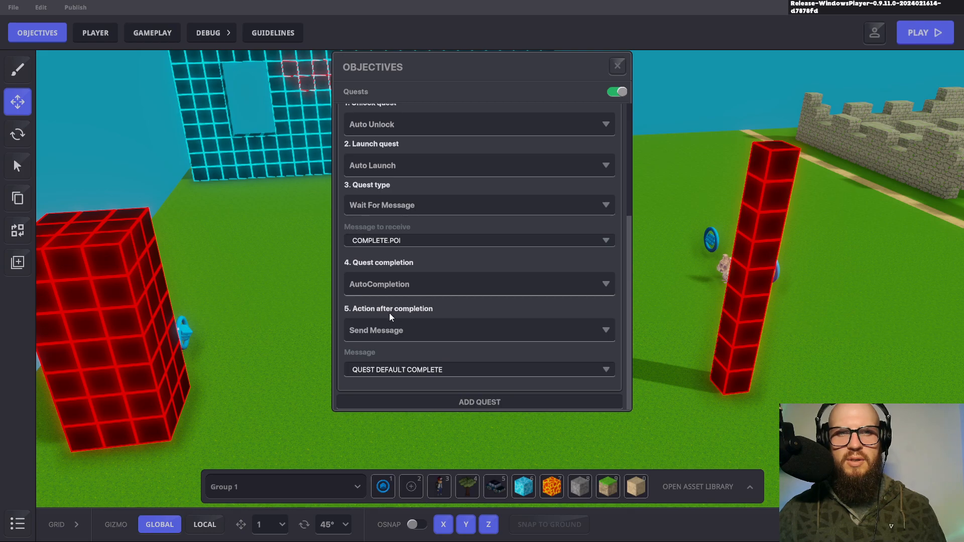
left_click(587, 327)
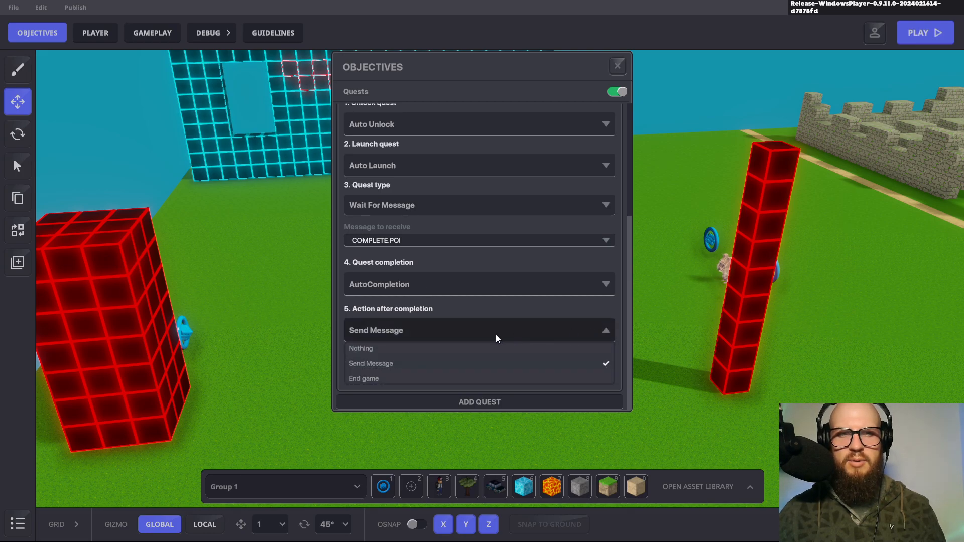
left_click(378, 350)
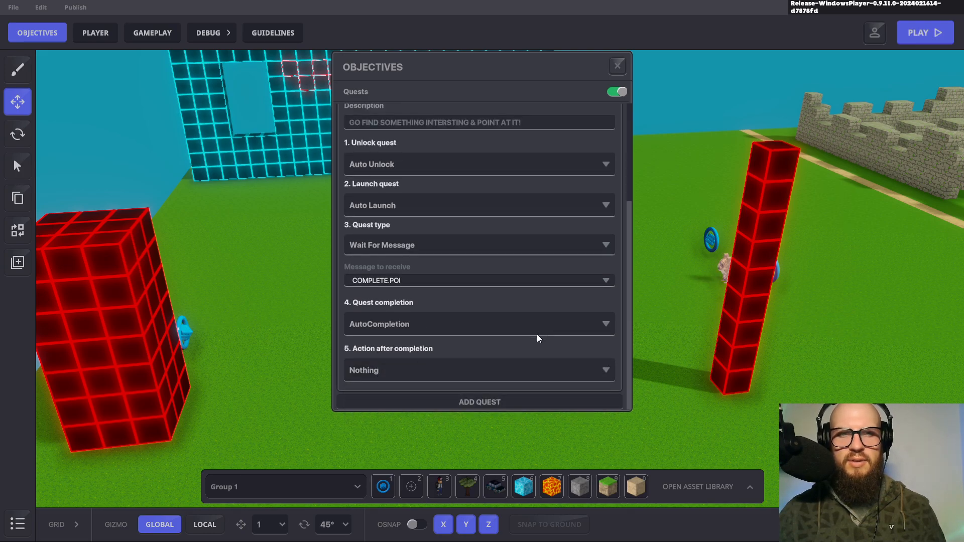
left_click(617, 68)
Step: Playtest the world by visiting the three points of interest, and check the spot light and the INTERSTING POINTS entry in the quest tracker
key("ctrl+p")
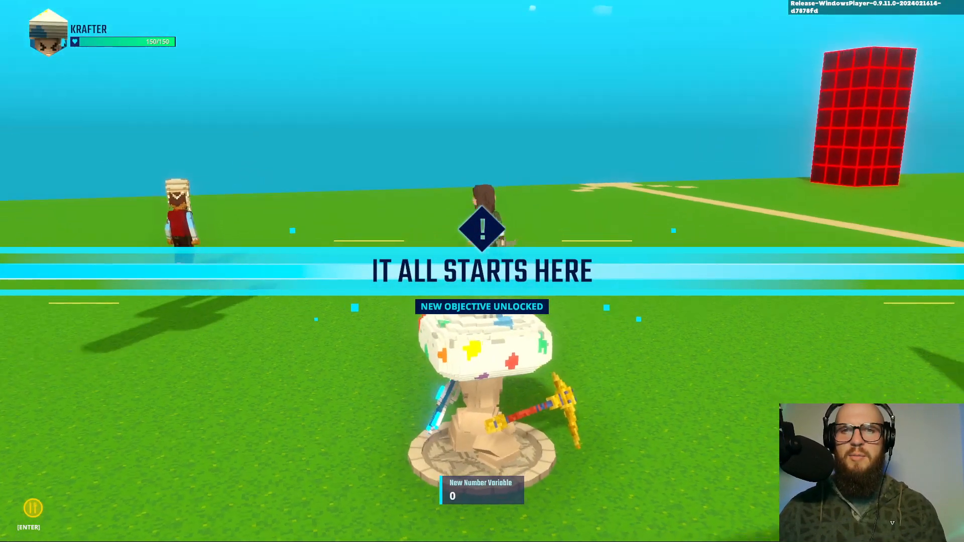
key("w")
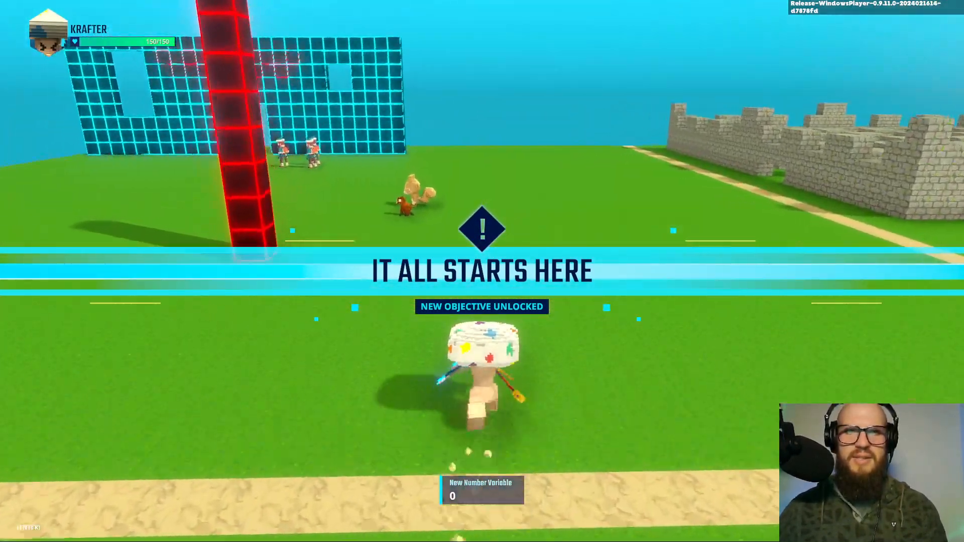
key("w")
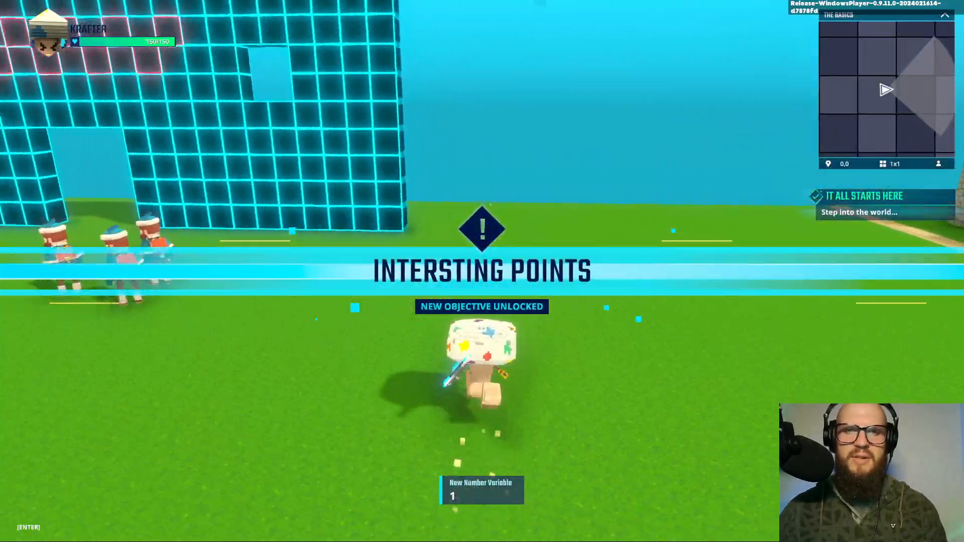
key("w")
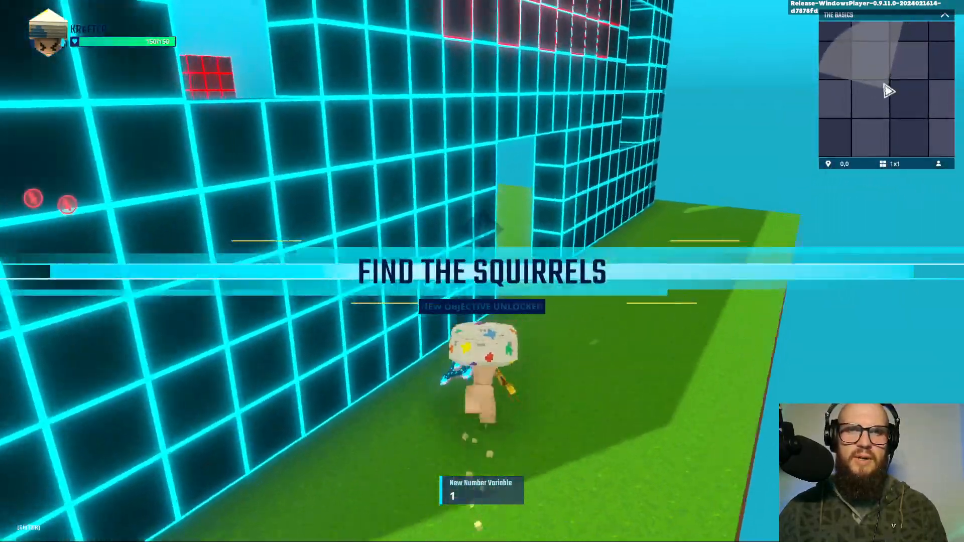
key("w")
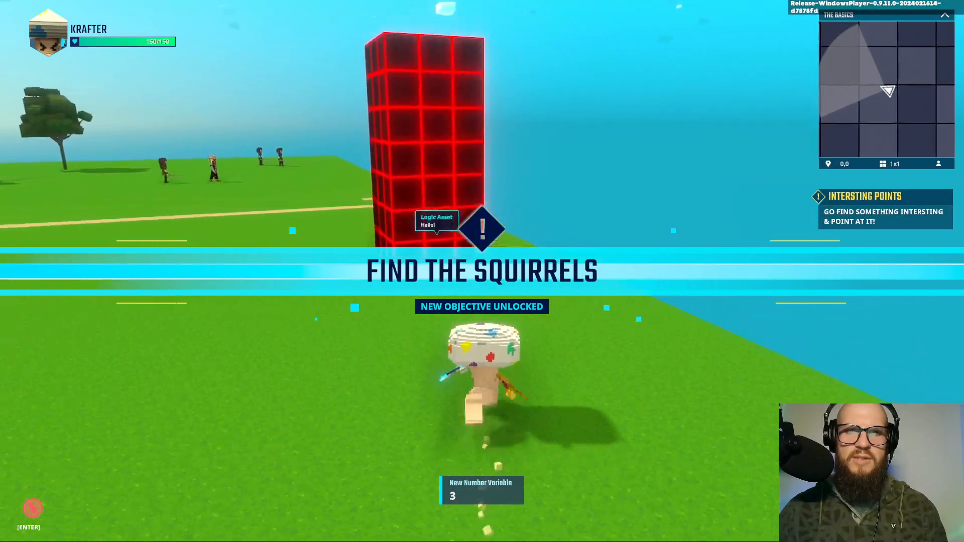
key("w")
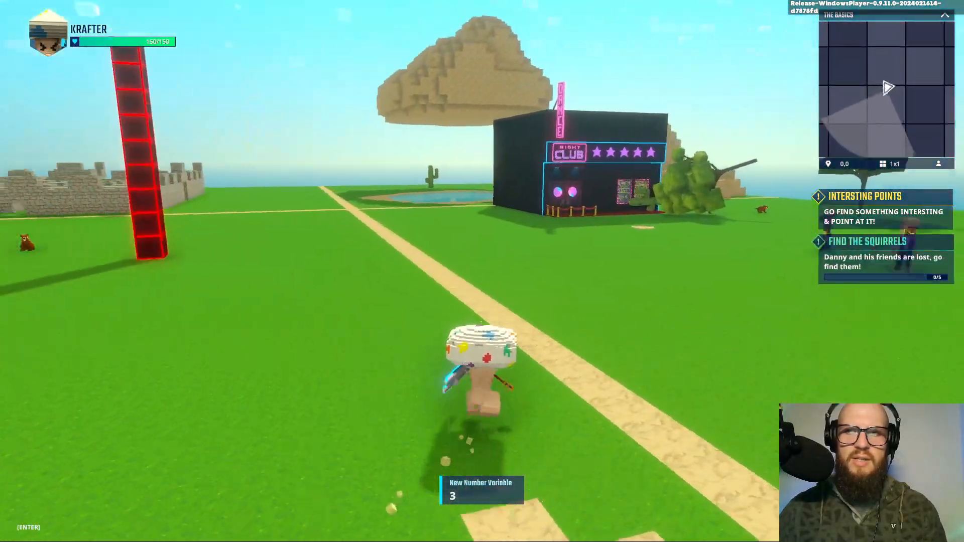
key("w")
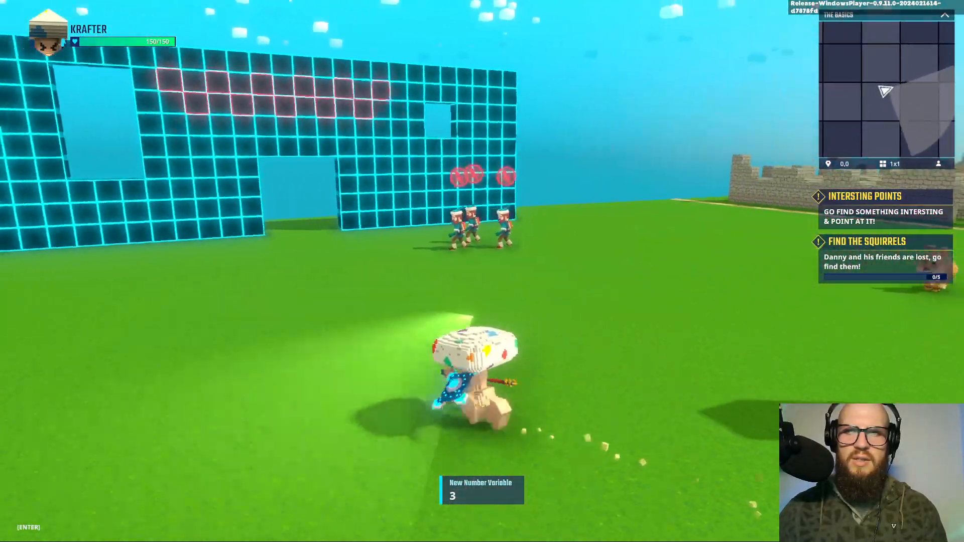
key("w")
key("w")
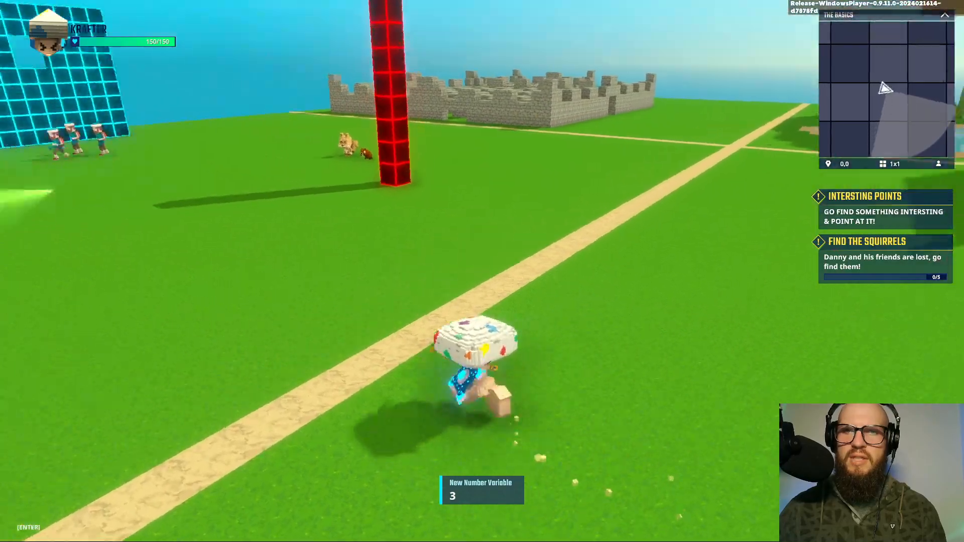
Step: Collect all five squirrels, including those in the pond, the stone maze and on the sand hill, and return to the builder
key("w")
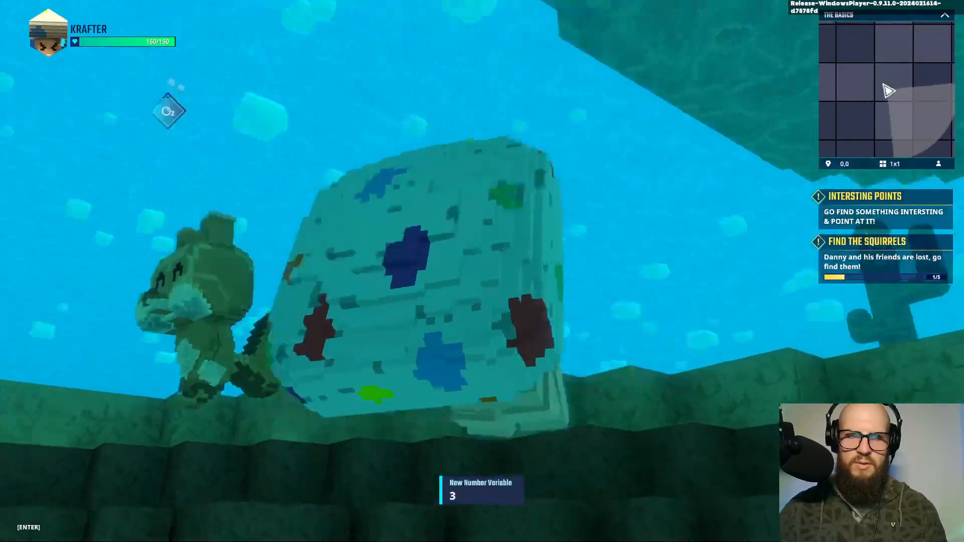
key("w")
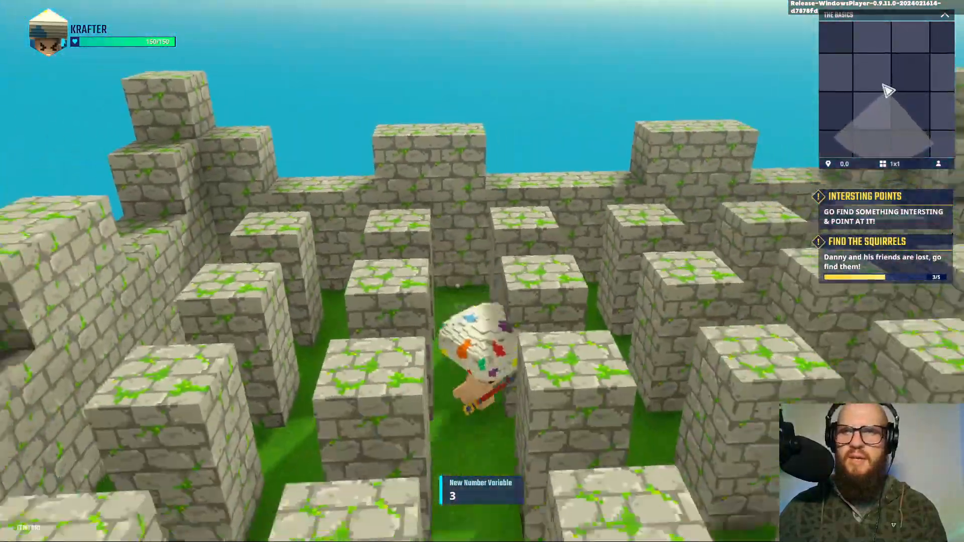
key("w")
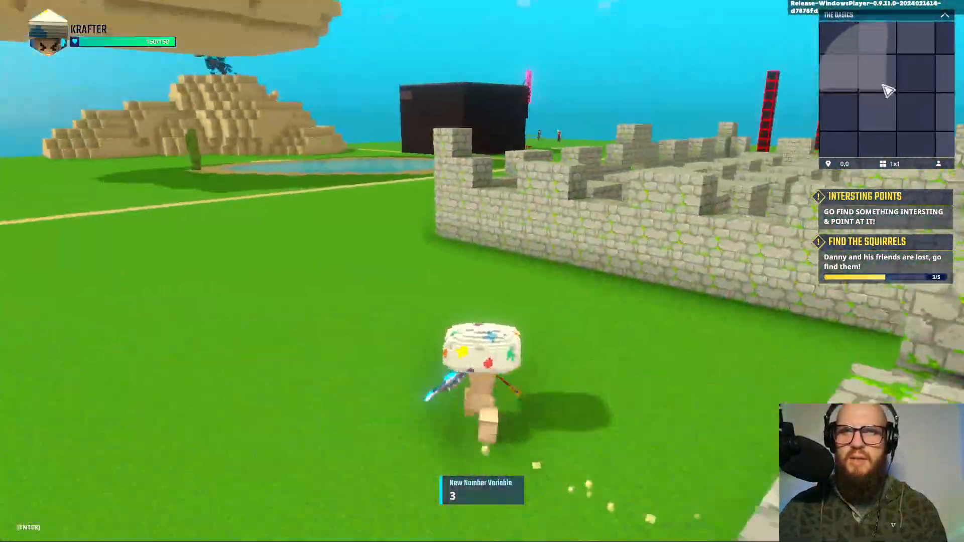
key("w")
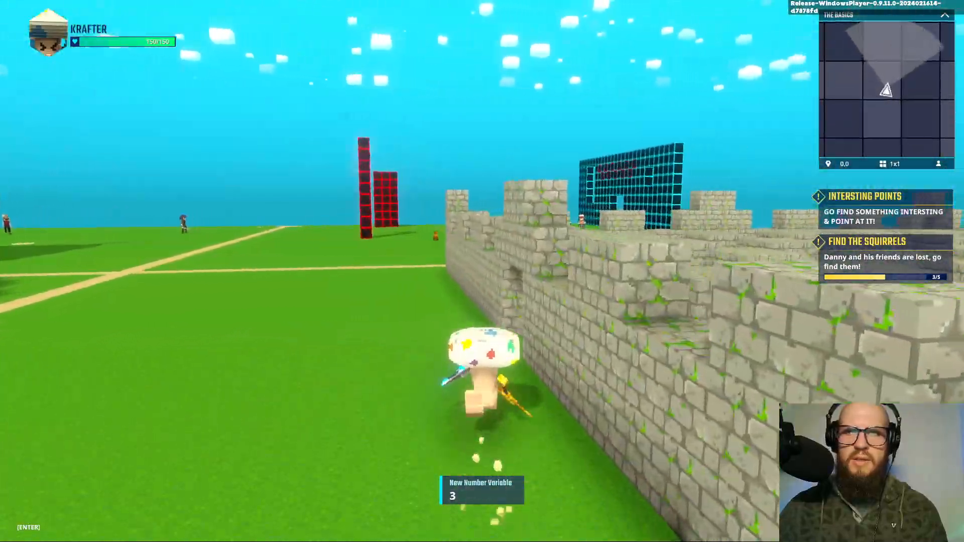
key("w")
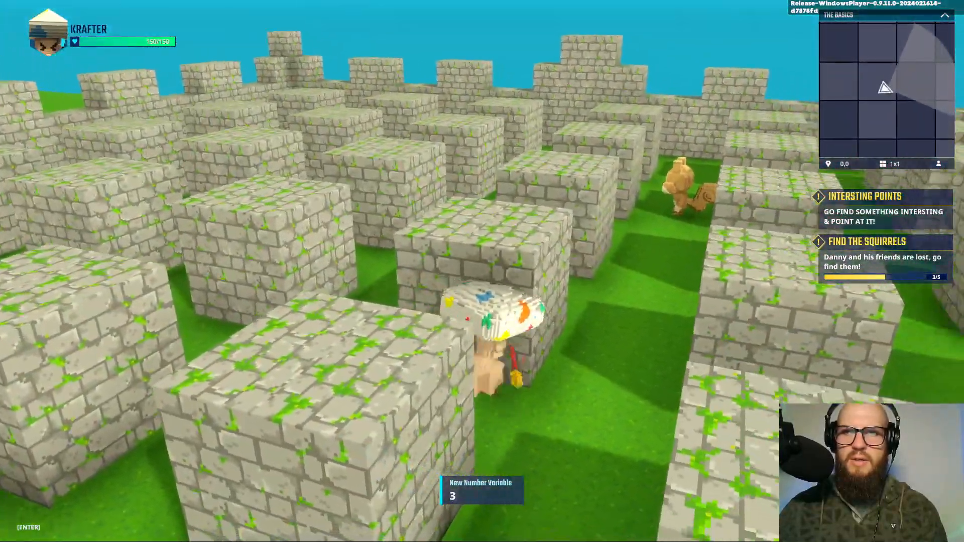
key("w")
key("w")
key("w")
key("w")
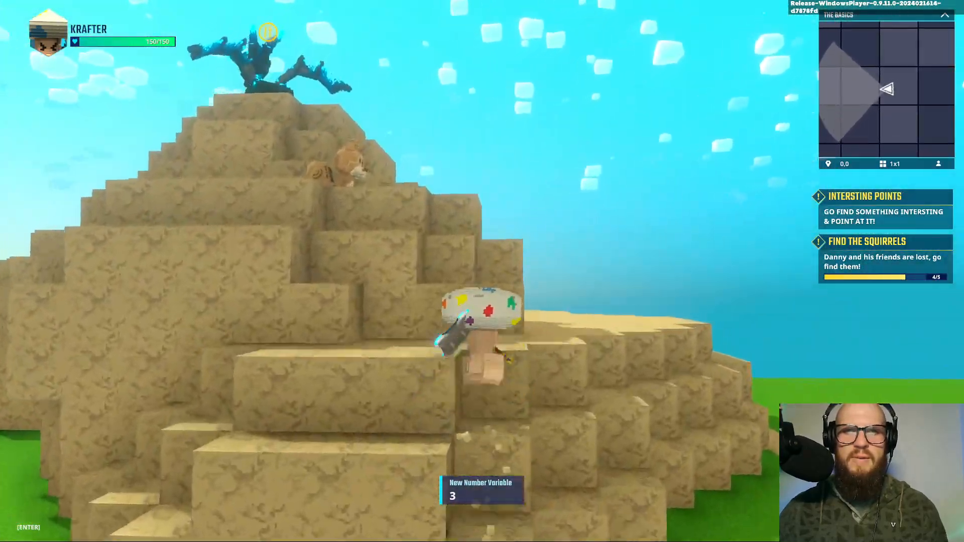
key("w")
key("space")
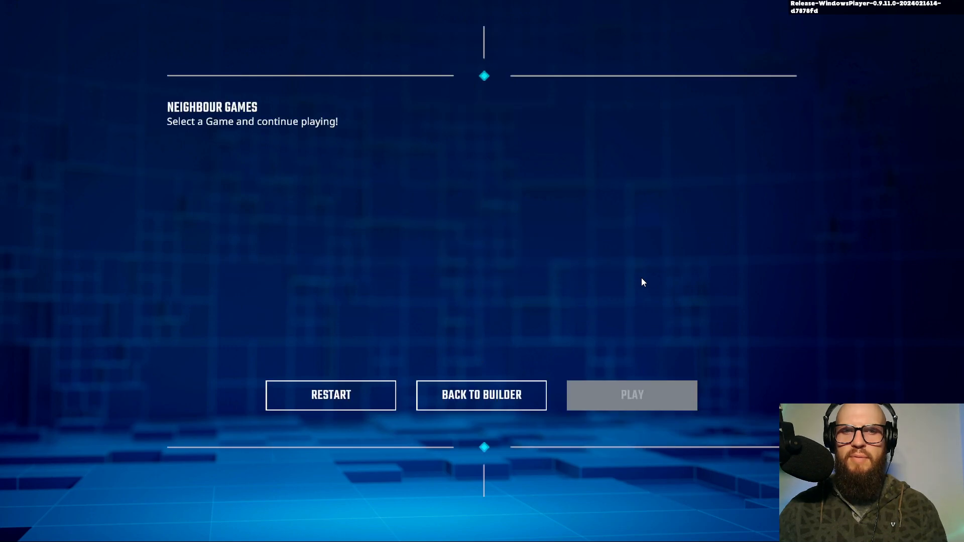
left_click(344, 399)
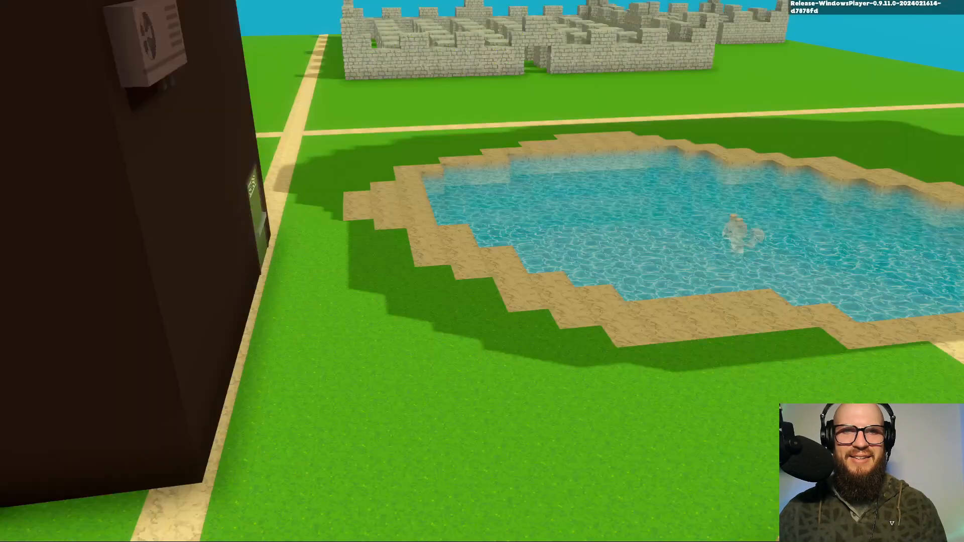
key("ctrl+p")
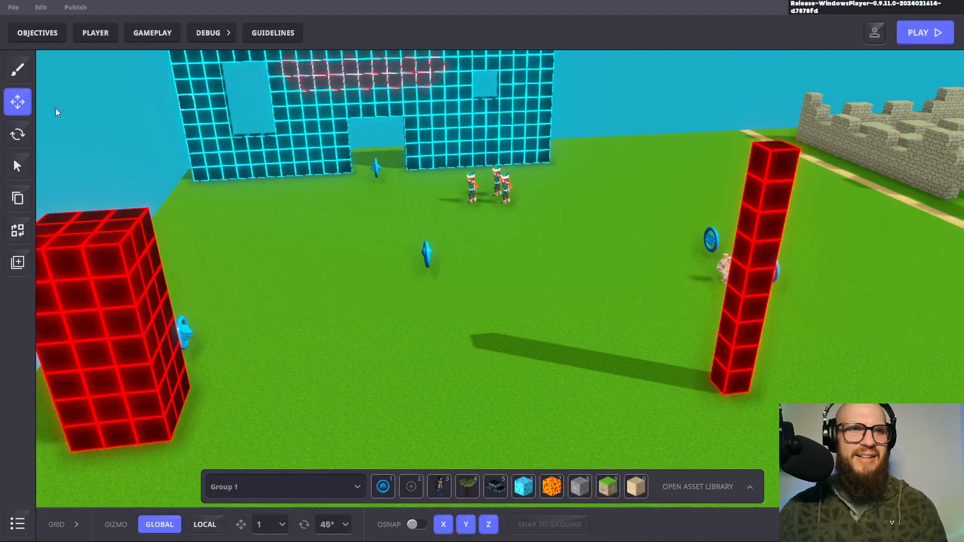
Step: Set the FIND THE SQUIRRELS quest's action after completion to Nothing and save the changes
left_click(34, 40)
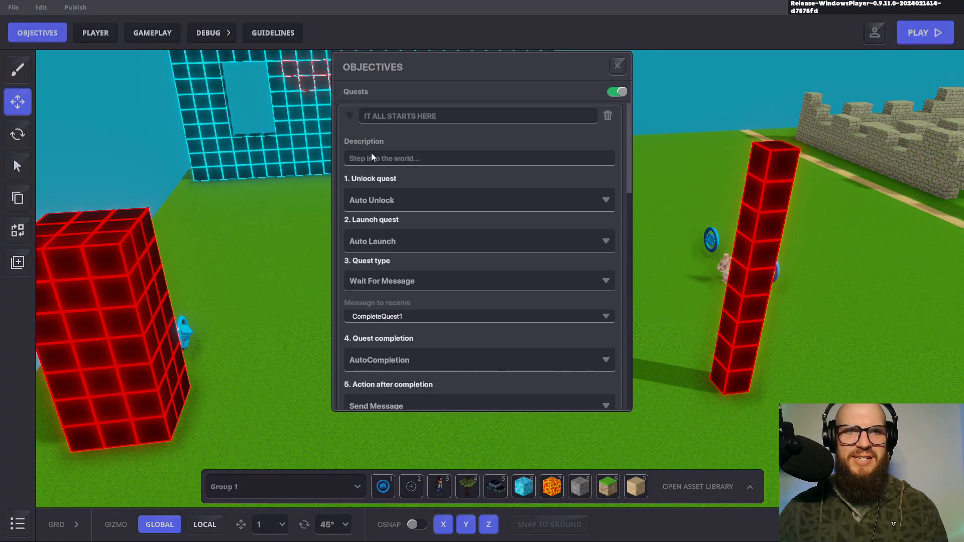
left_click(352, 116)
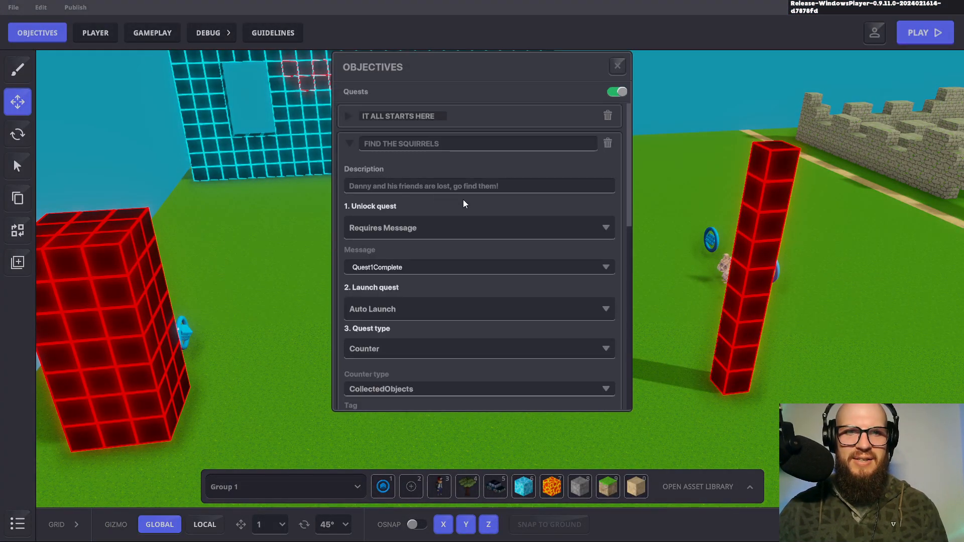
scroll(464, 203, "down", 5)
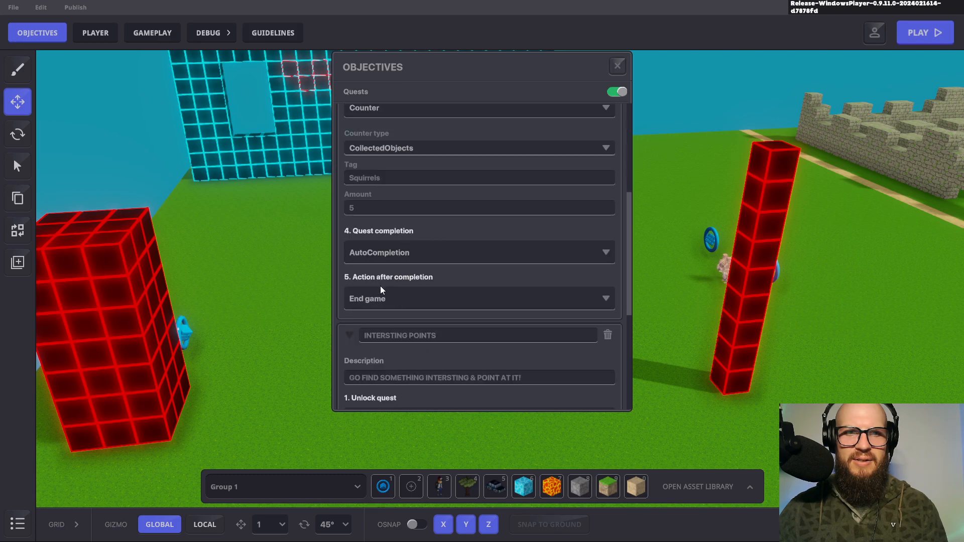
left_click(586, 305)
left_click(375, 321)
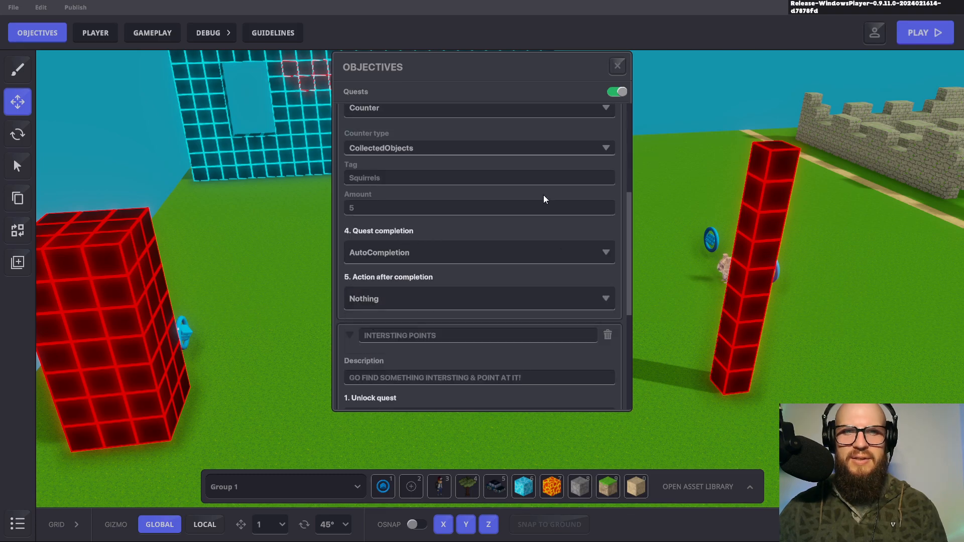
left_click(617, 66)
key("ctrl+s")
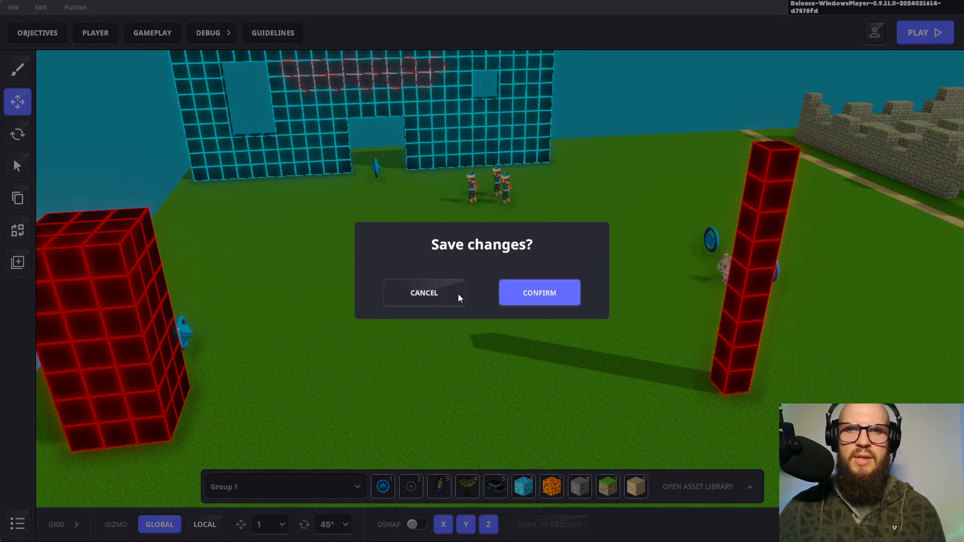
left_click(537, 294)
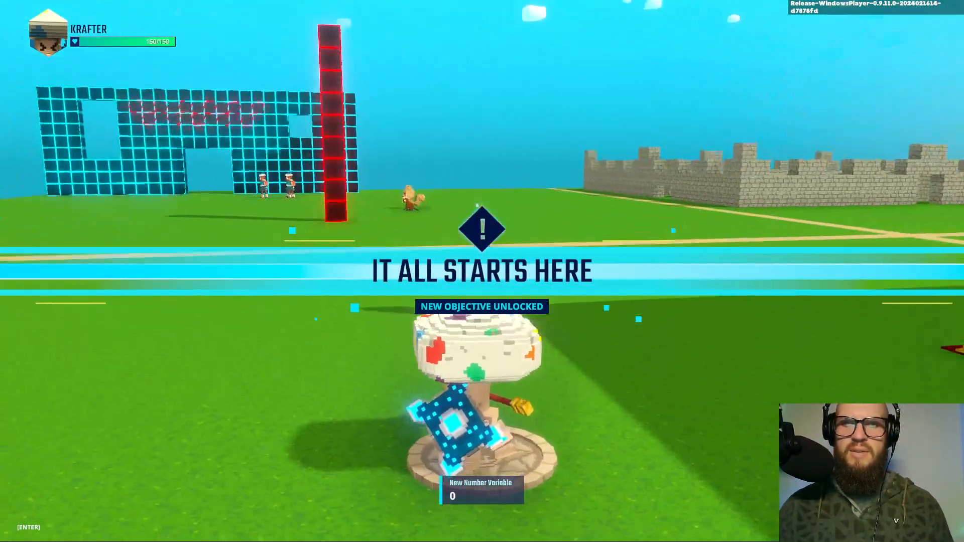
Step: Run through the points of interest in a new playtest and inspect the light on the grass and whether INTERSTING POINTS completes
key("w")
key("w")
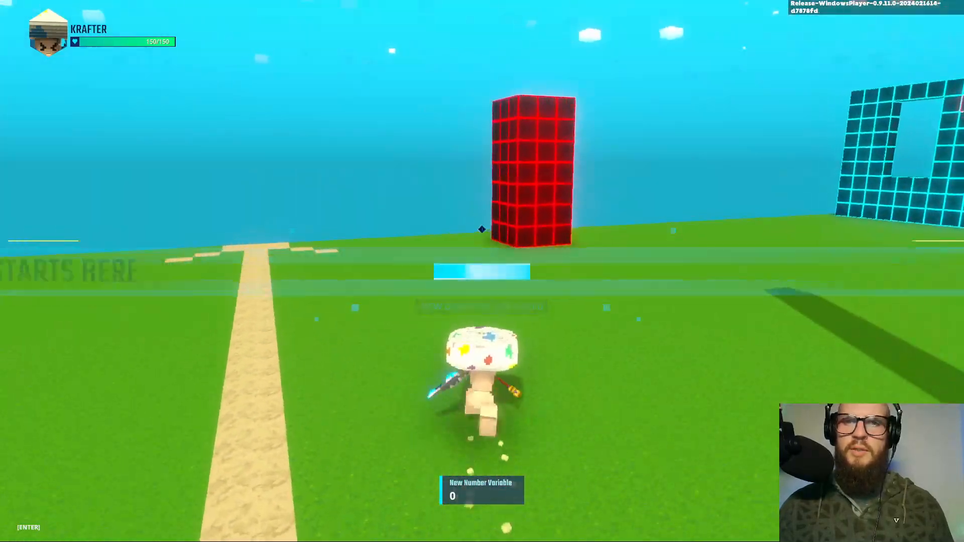
key("w")
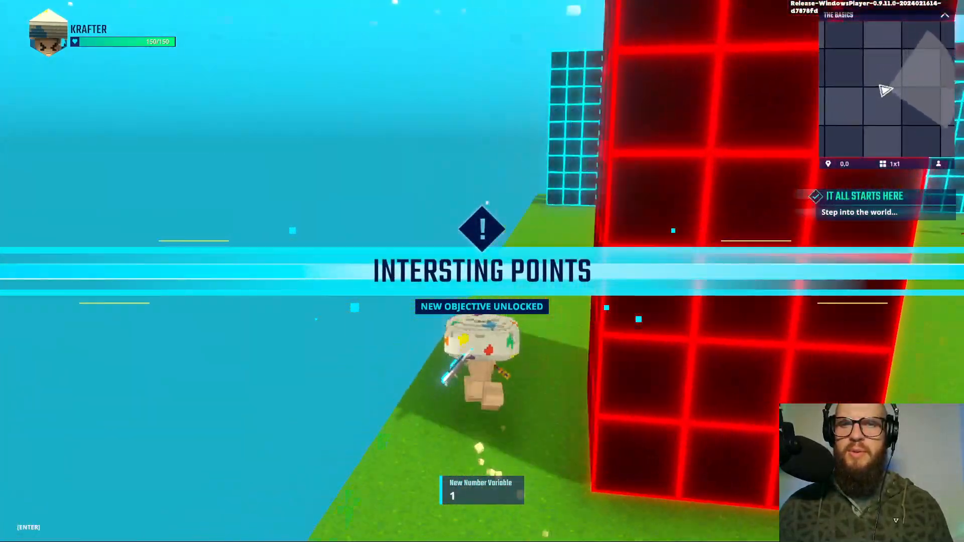
key("w")
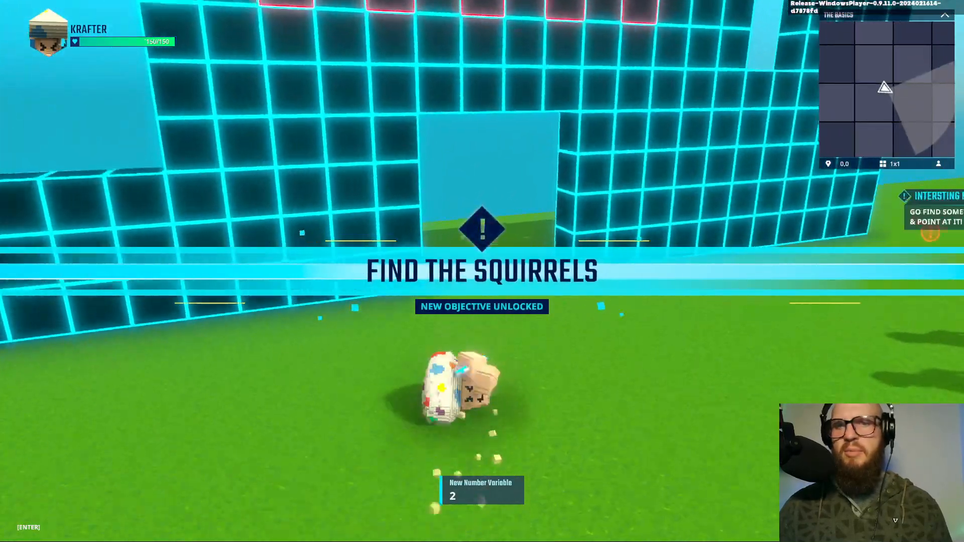
key("w")
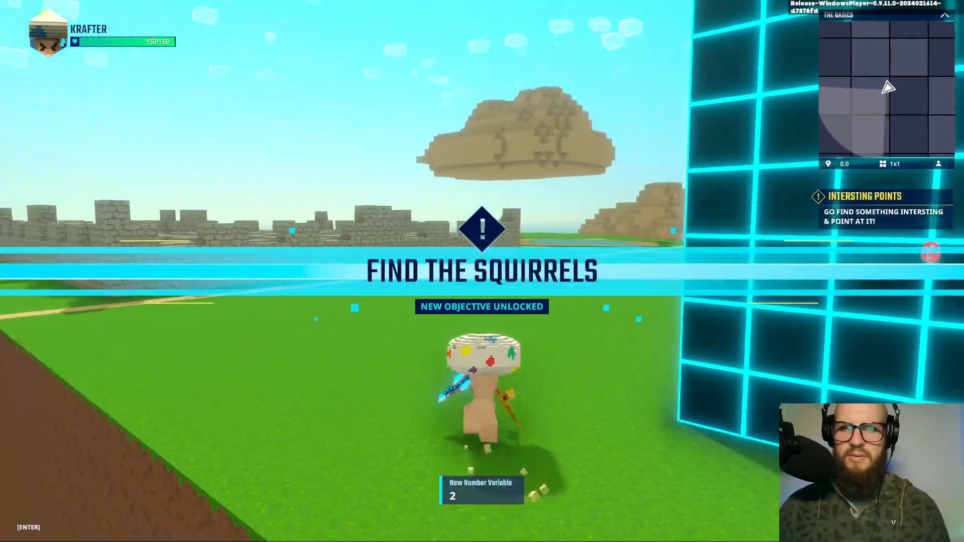
key("w")
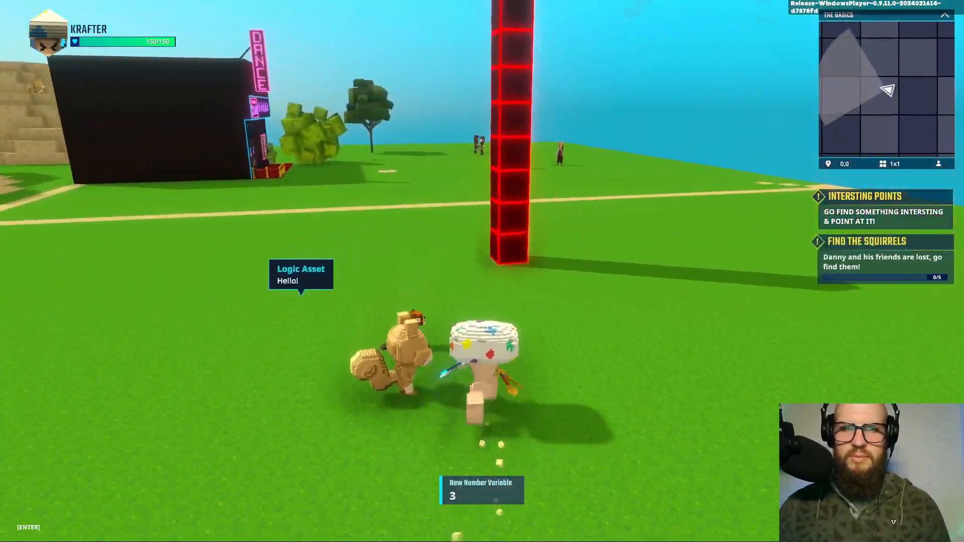
key("w")
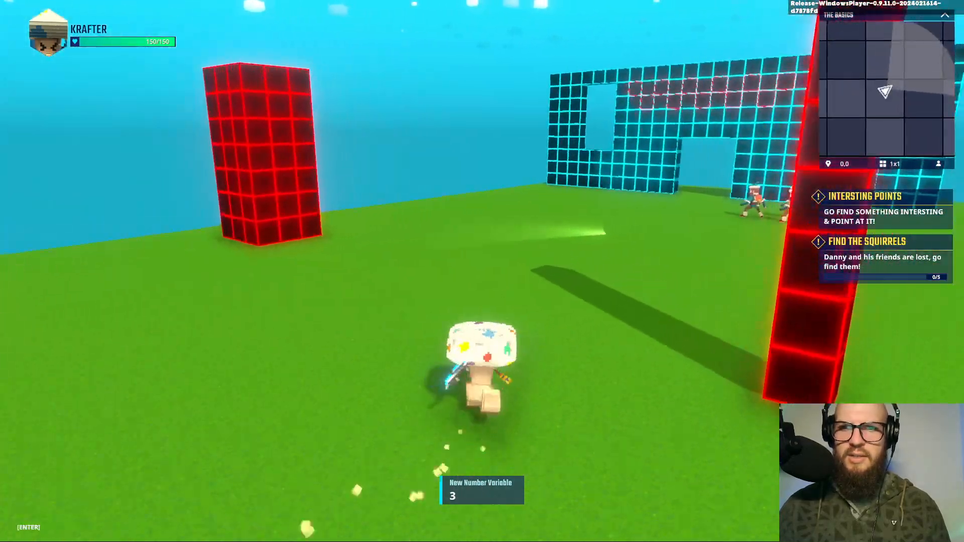
key("w")
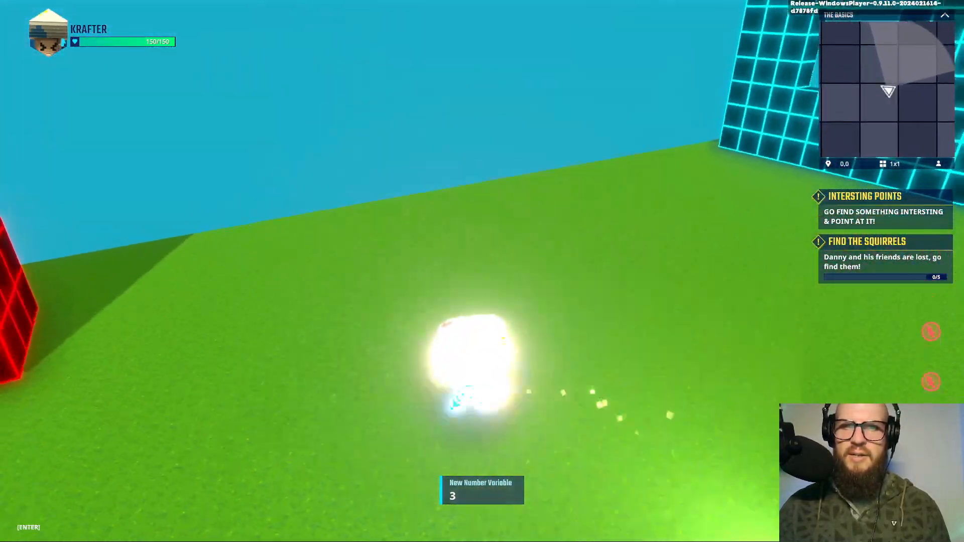
key("w")
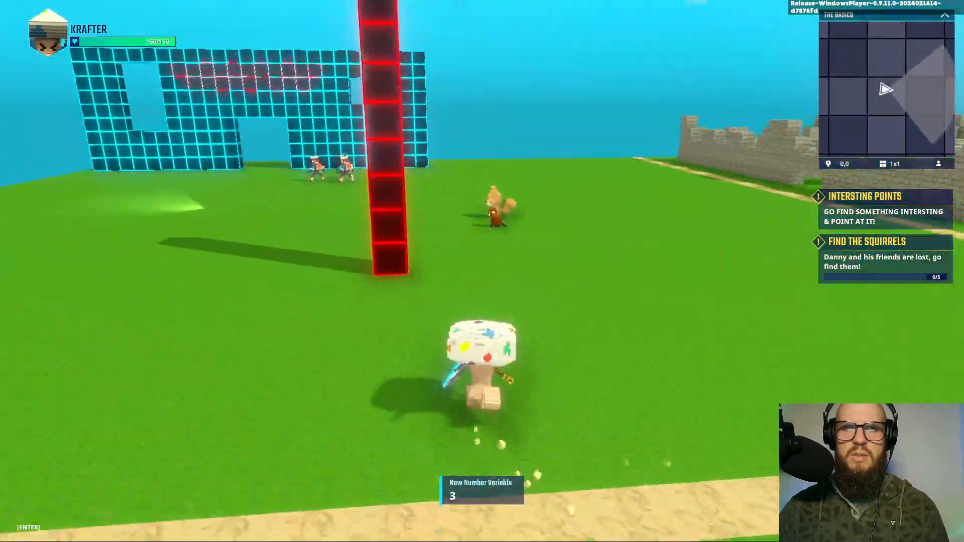
Step: Run past the green light, through the cyan wall's doorway and into the stone maze to check the INTERSTING POINTS quest, and return to the builder
key("w")
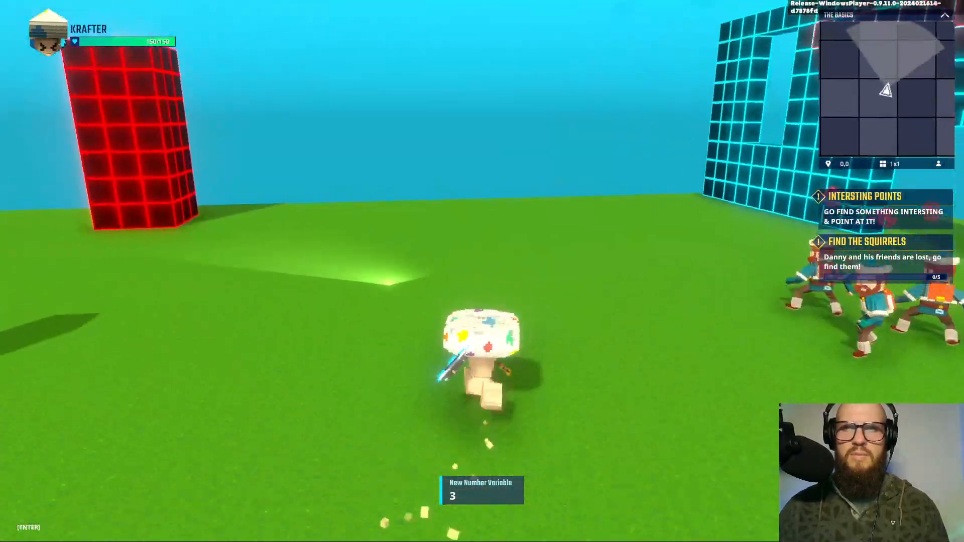
key("w")
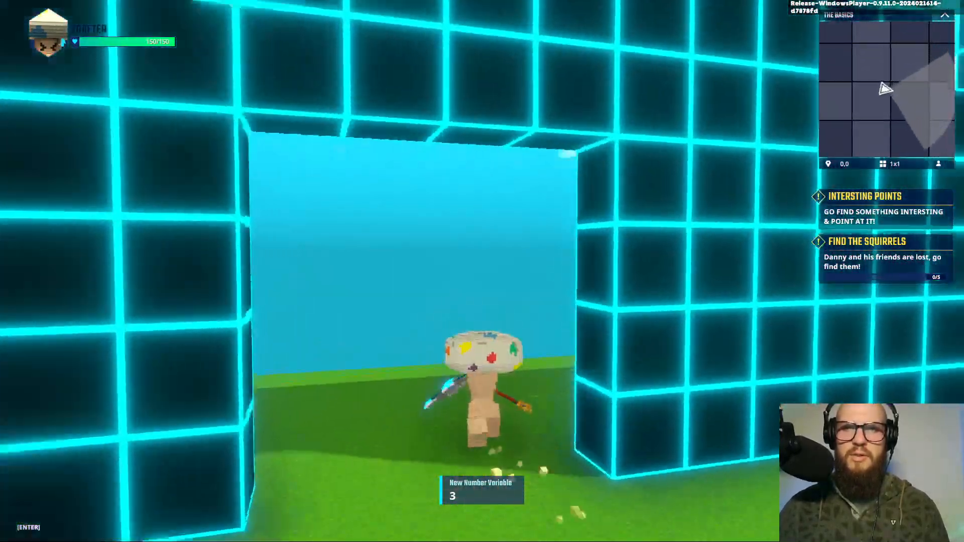
key("w")
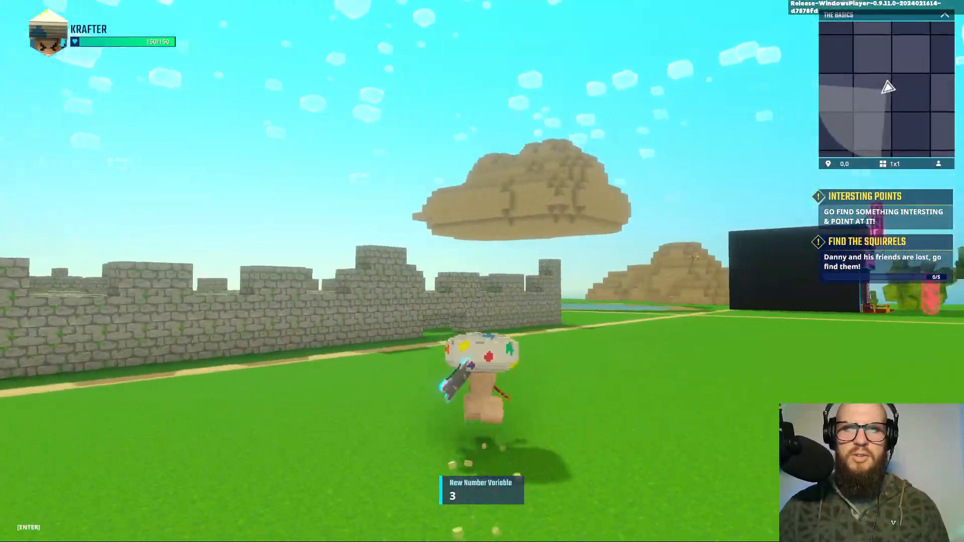
key("w")
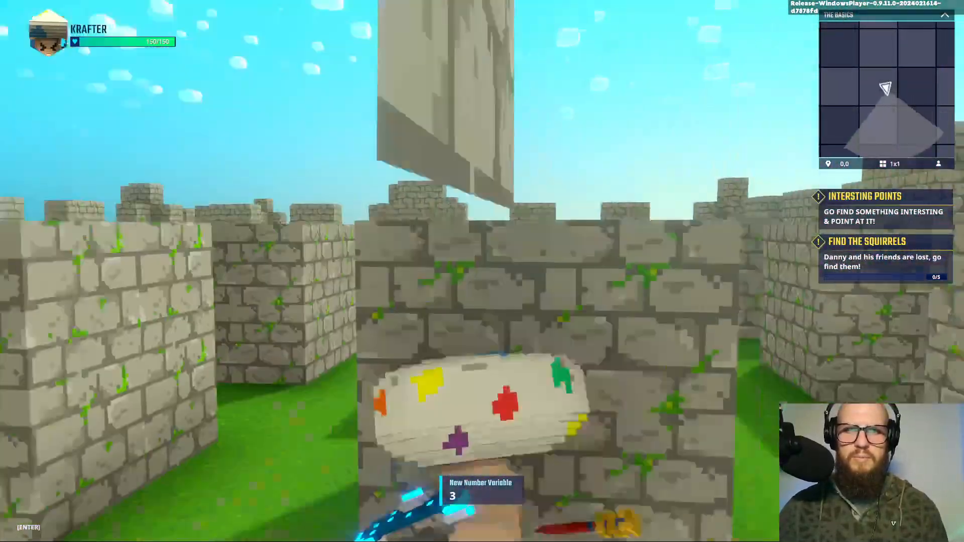
key("w")
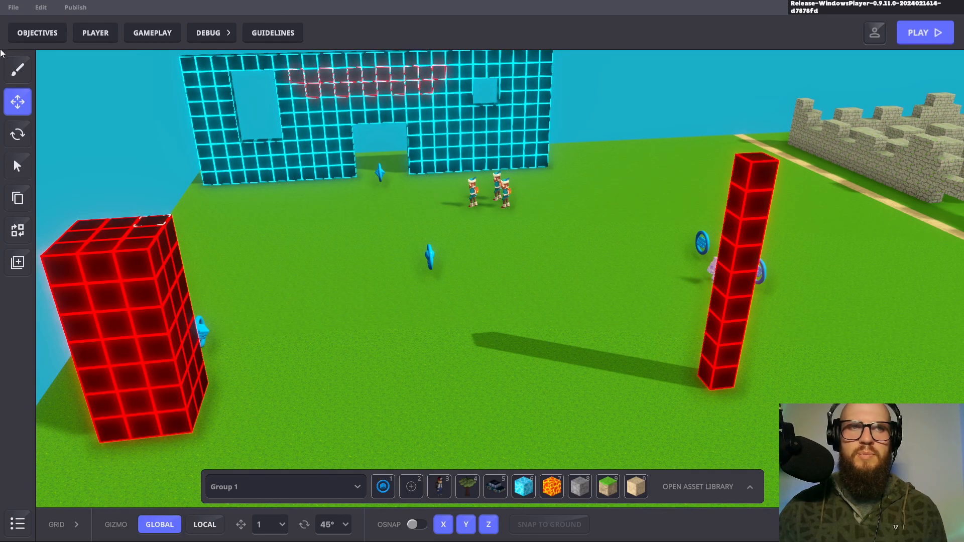
Step: Review the INTERSTING POINTS quest's unlock, launch, type, message and completion settings in the objectives
left_click(37, 36)
left_click(347, 118)
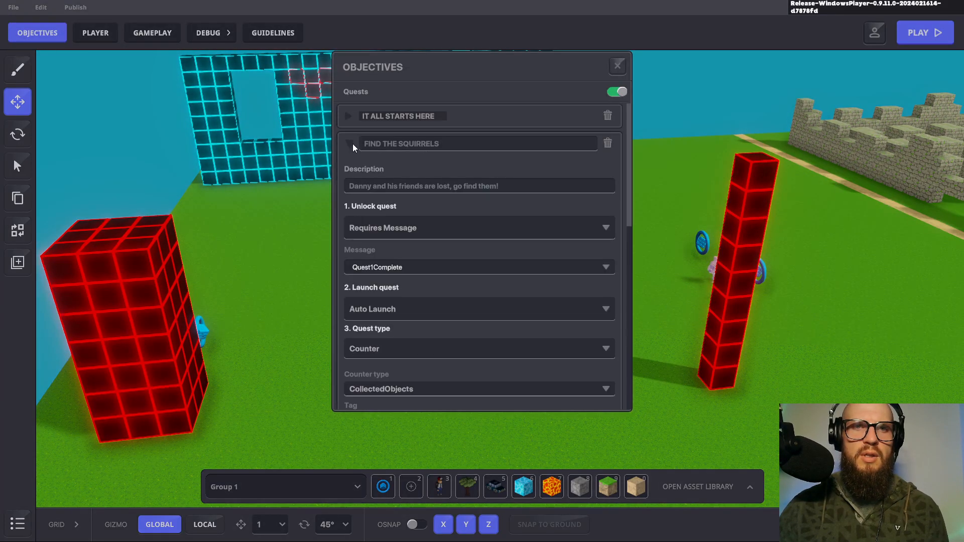
left_click(353, 143)
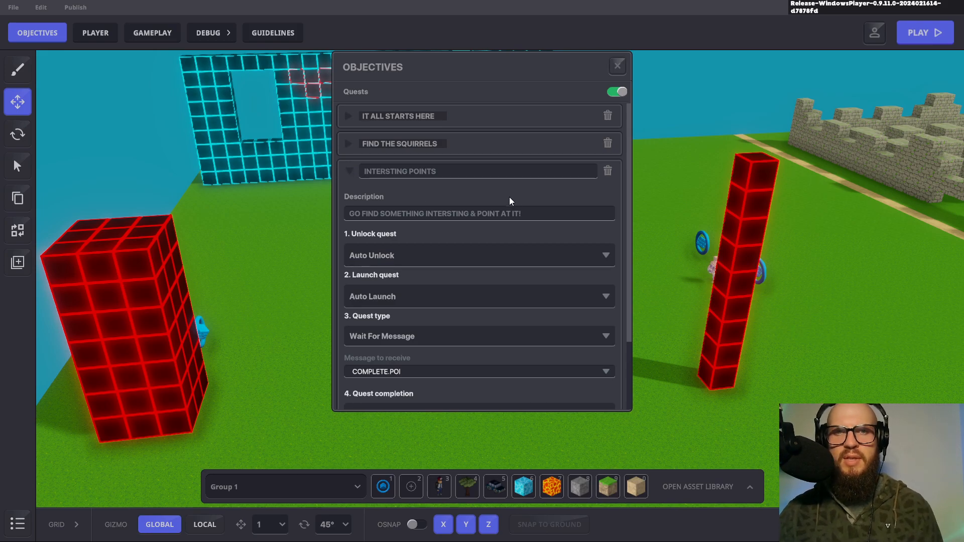
scroll(517, 203, "down", 3)
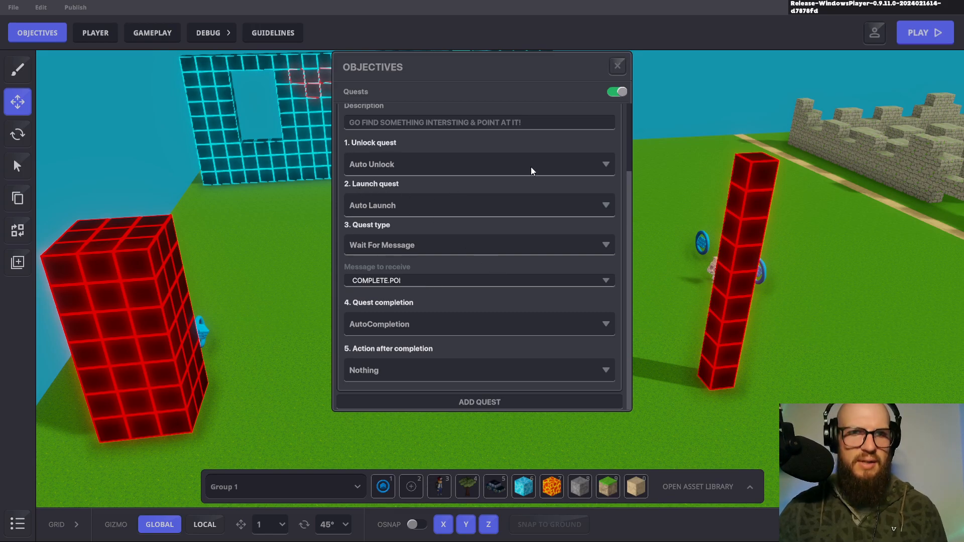
left_click(618, 66)
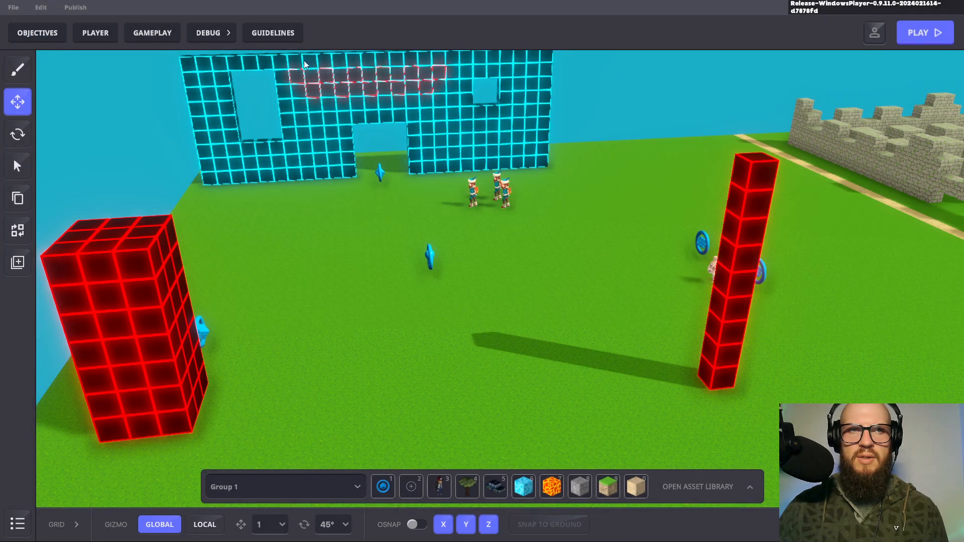
Step: Check the messages and values in the Add/Subtract number and Compare numbers game rules
left_click(165, 39)
left_click(311, 64)
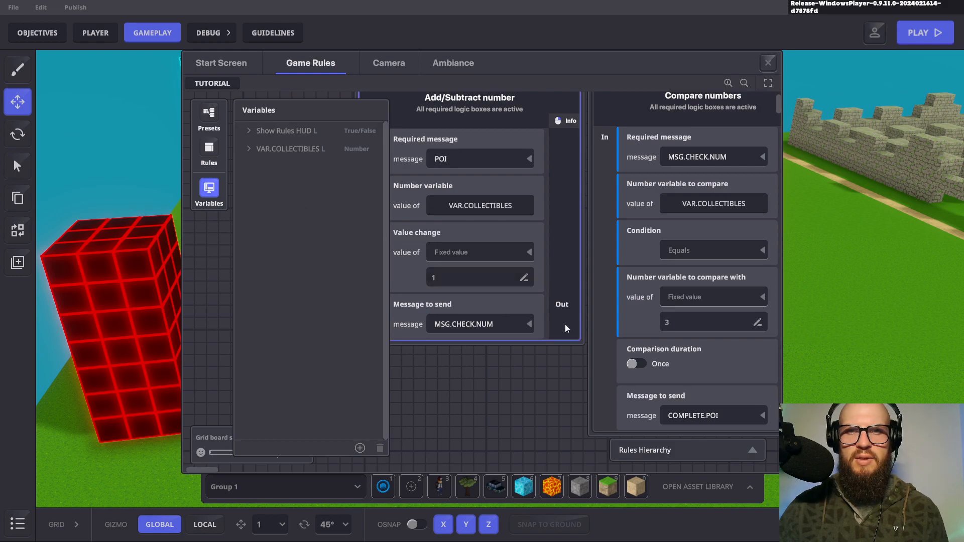
scroll(647, 365, "down", 3)
scroll(647, 365, "up", 3)
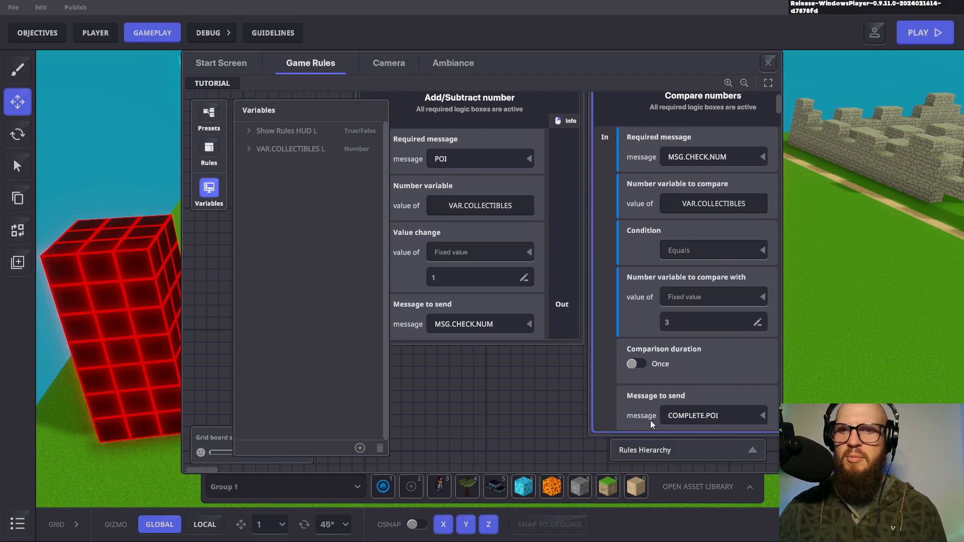
left_click(769, 63)
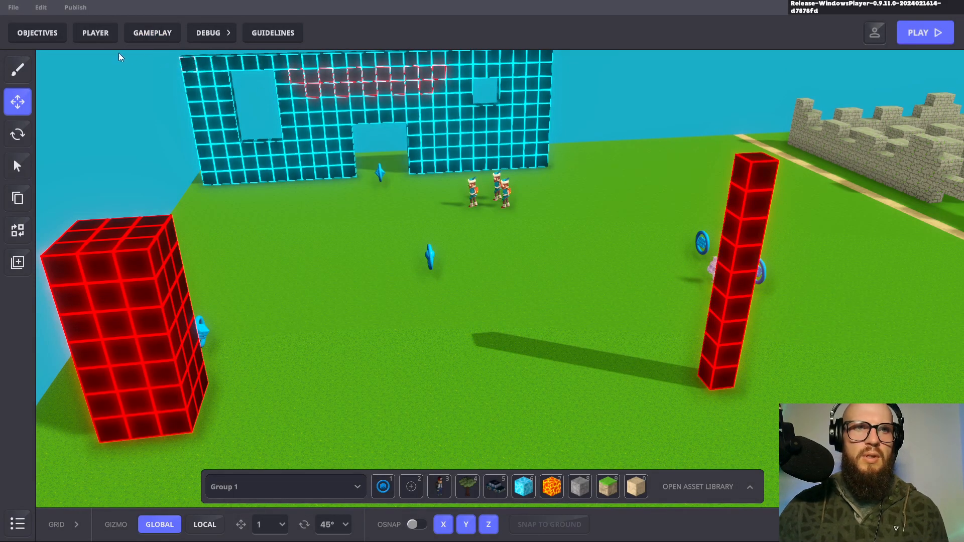
Step: Recheck the INTERSTING POINTS quest's message to receive, completion mode and action after completion against the game rules
left_click(37, 32)
left_click(346, 119)
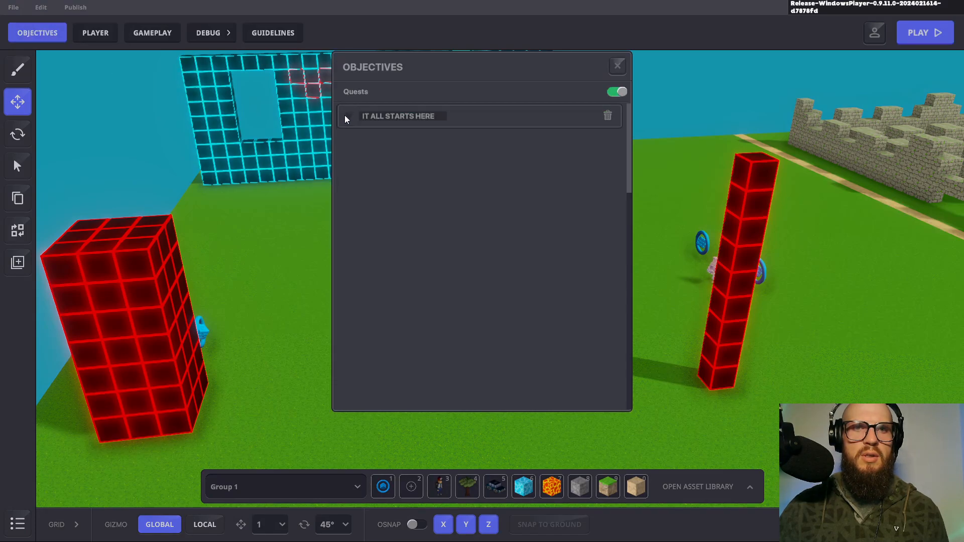
left_click(350, 146)
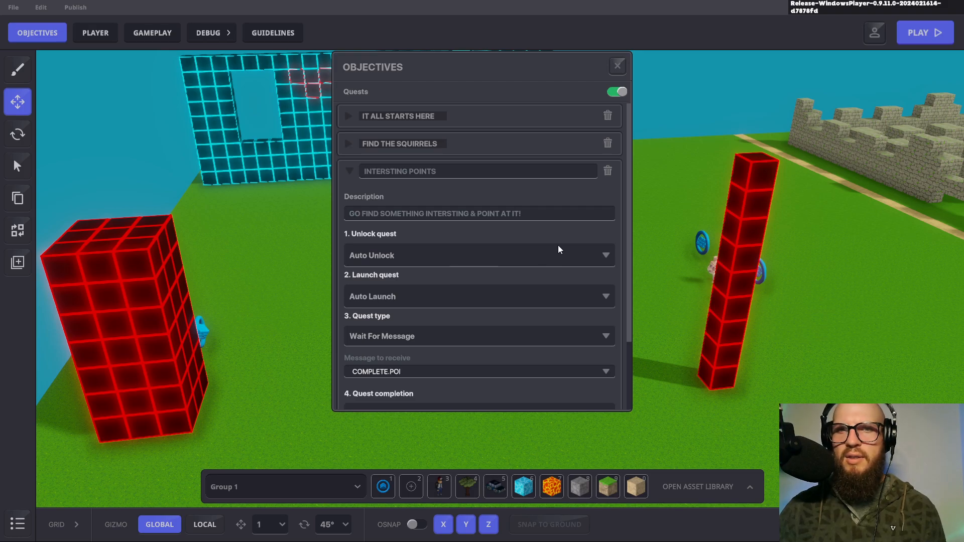
scroll(546, 258, "down", 3)
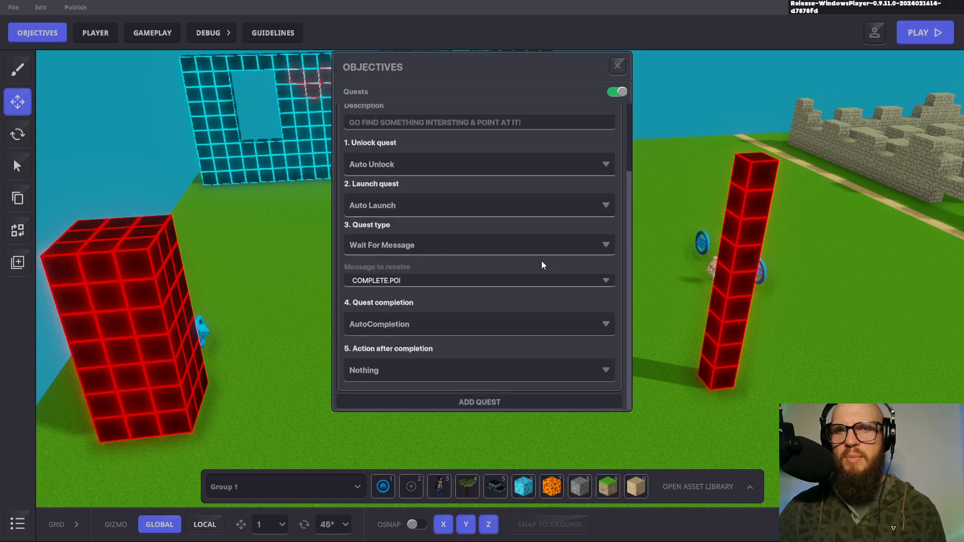
scroll(542, 304, "up", 3)
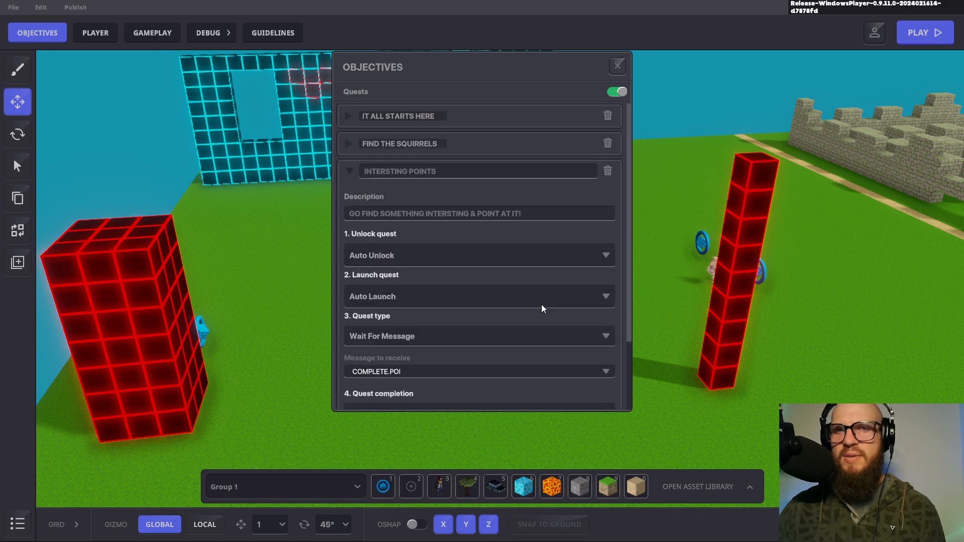
scroll(541, 308, "down", 3)
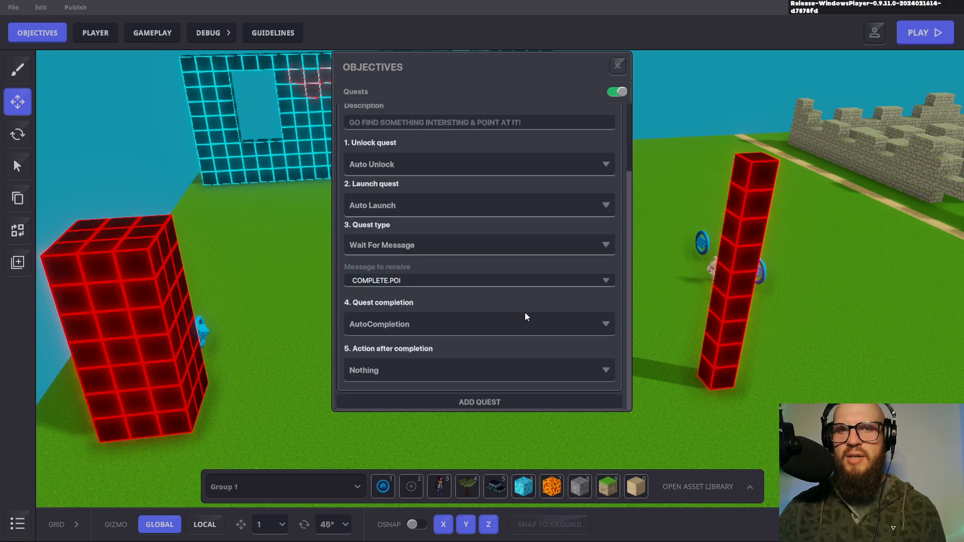
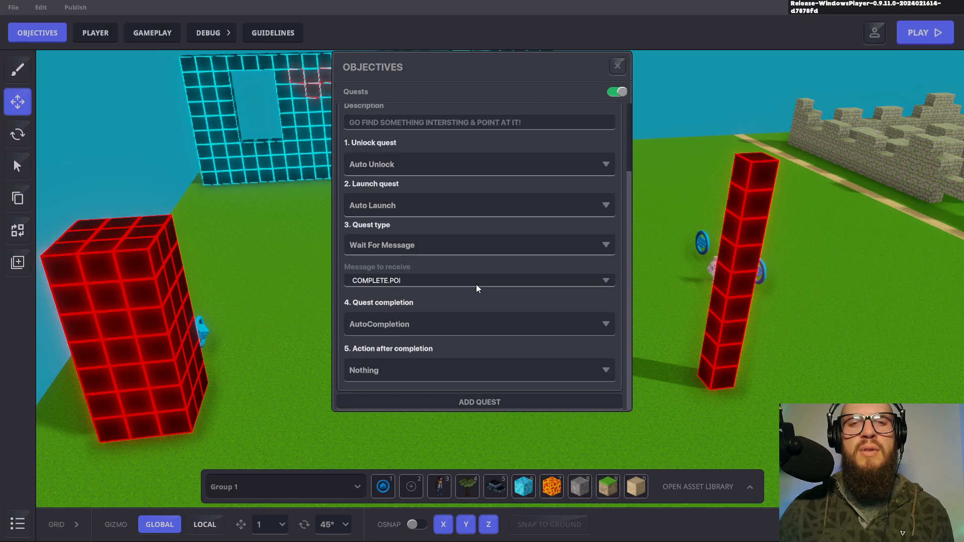
left_click(618, 67)
Step: Place a new Logic Asset on the grass beside the existing one between the red towers and select it
key("1")
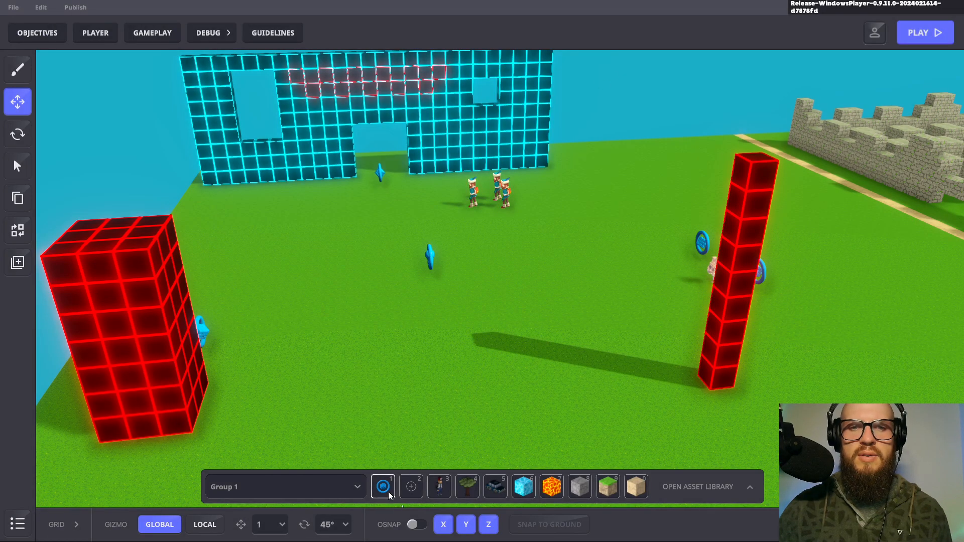
left_click(466, 258)
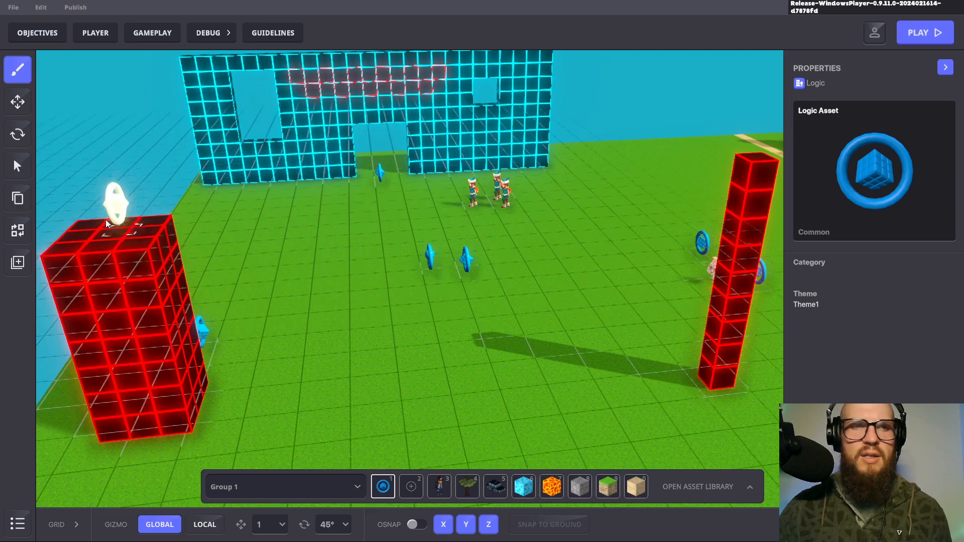
left_click(17, 102)
left_click(464, 258)
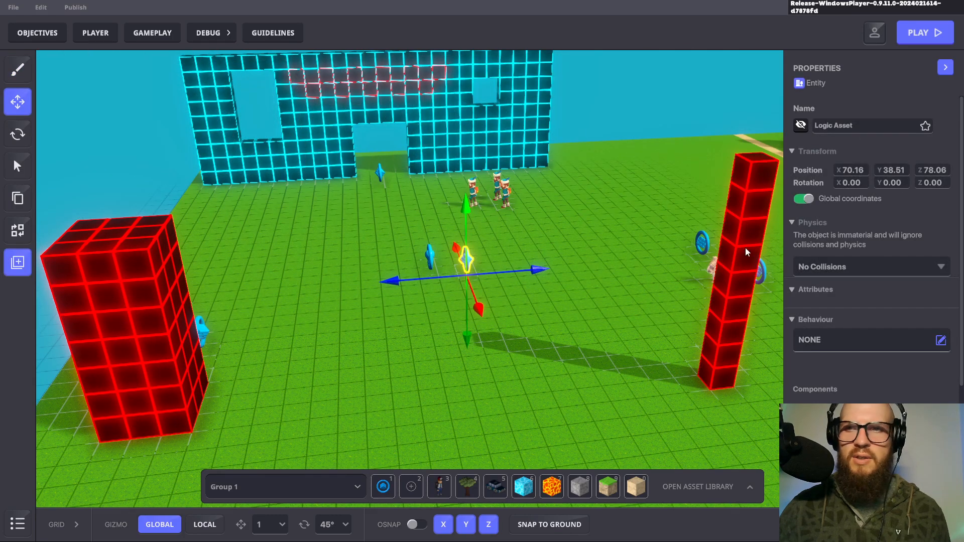
Step: Try the [SP] Message Broadcaster behaviour on the new logic asset and reset its behaviour to None
left_click(930, 341)
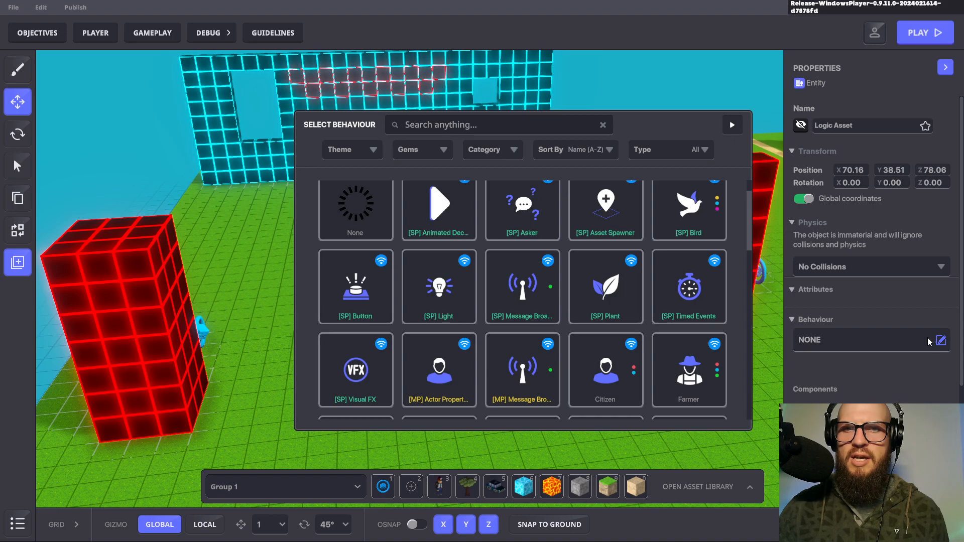
left_click(520, 292)
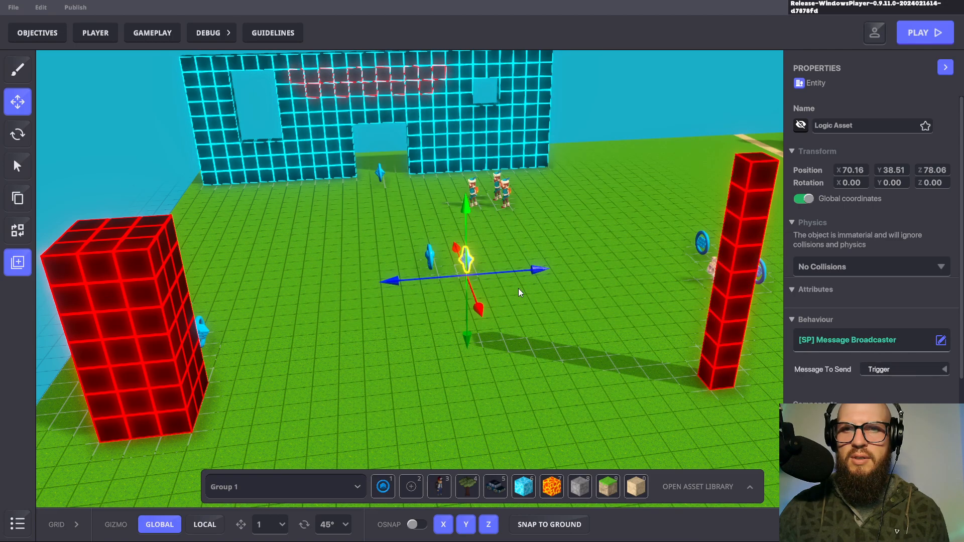
left_click(939, 342)
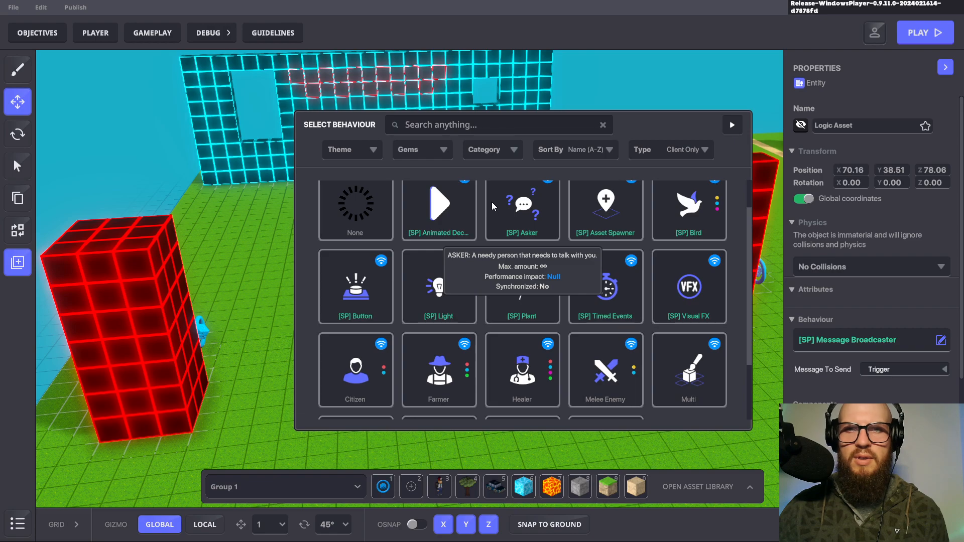
left_click(731, 125)
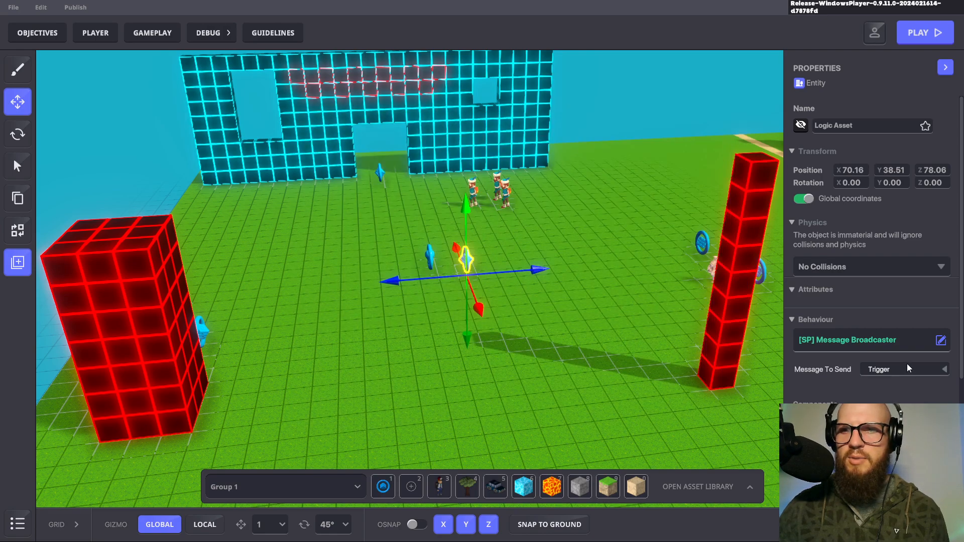
left_click(927, 345)
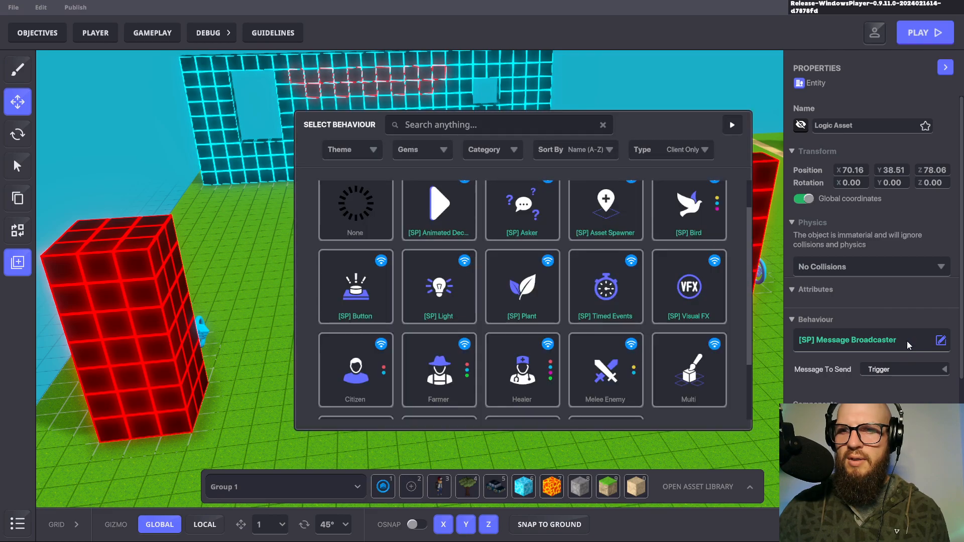
left_click(355, 209)
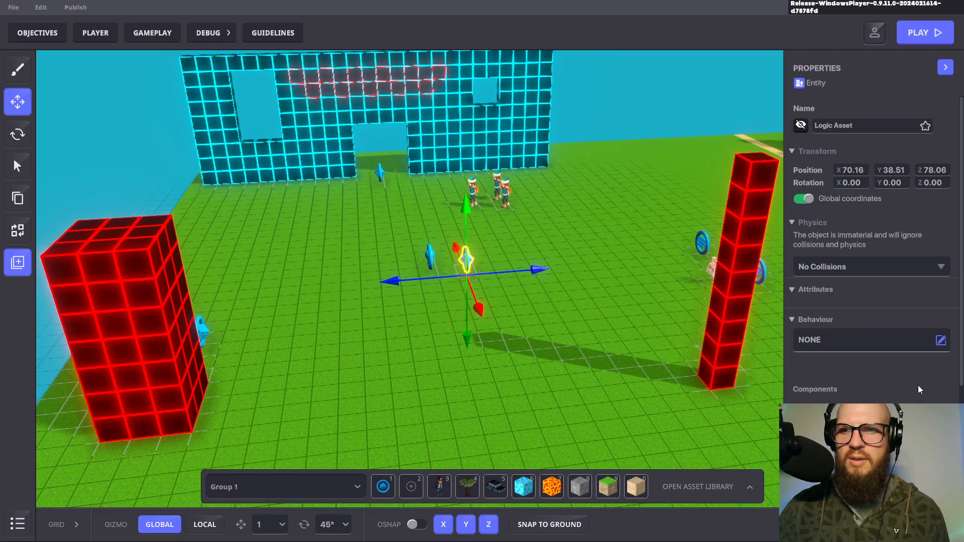
Step: Add the [SP] Speaker component to the new logic asset
left_click(872, 414)
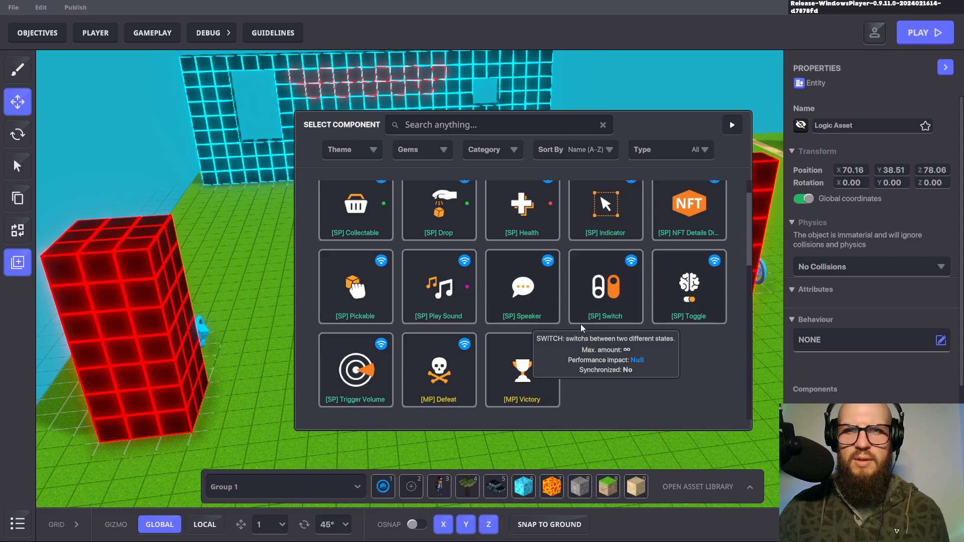
scroll(583, 328, "up", 1)
scroll(586, 332, "down", 1)
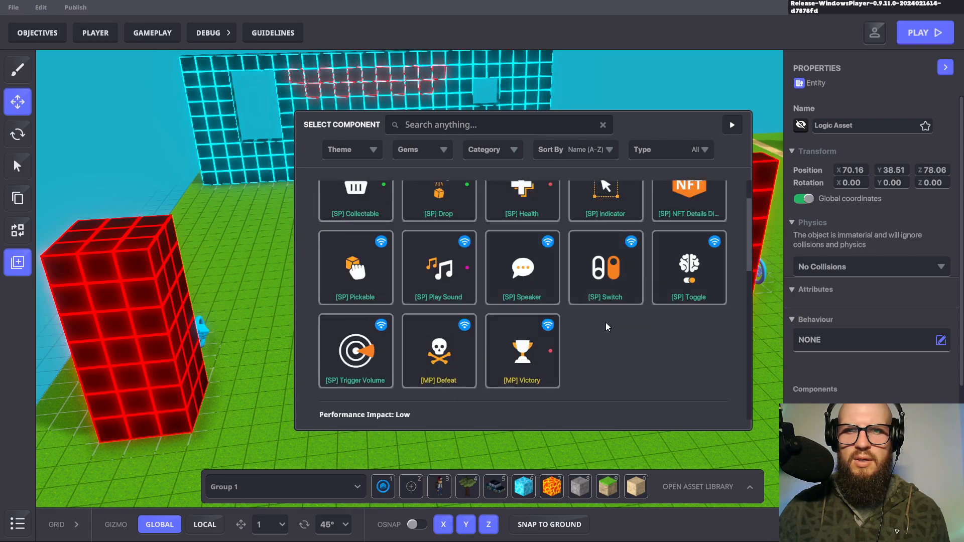
left_click(537, 274)
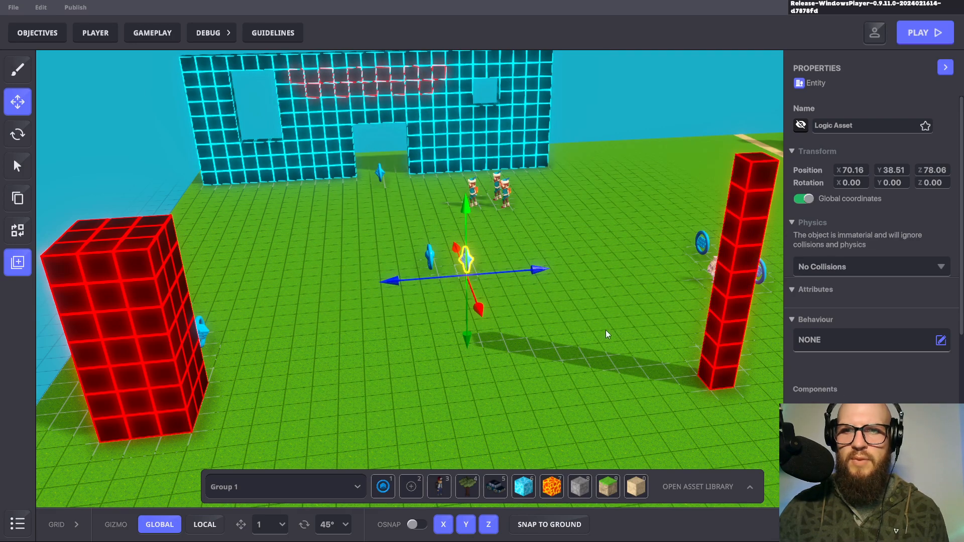
Step: Set the Speaker component's speak condition to WaitForMessage and add COMPLETE.POI as its required message
scroll(900, 394, "down", 3)
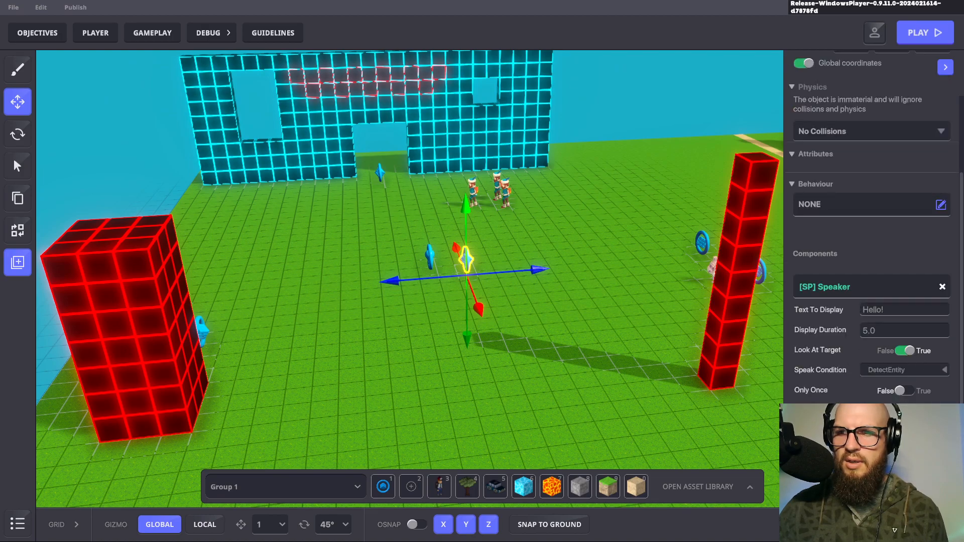
scroll(899, 321, "down", 2)
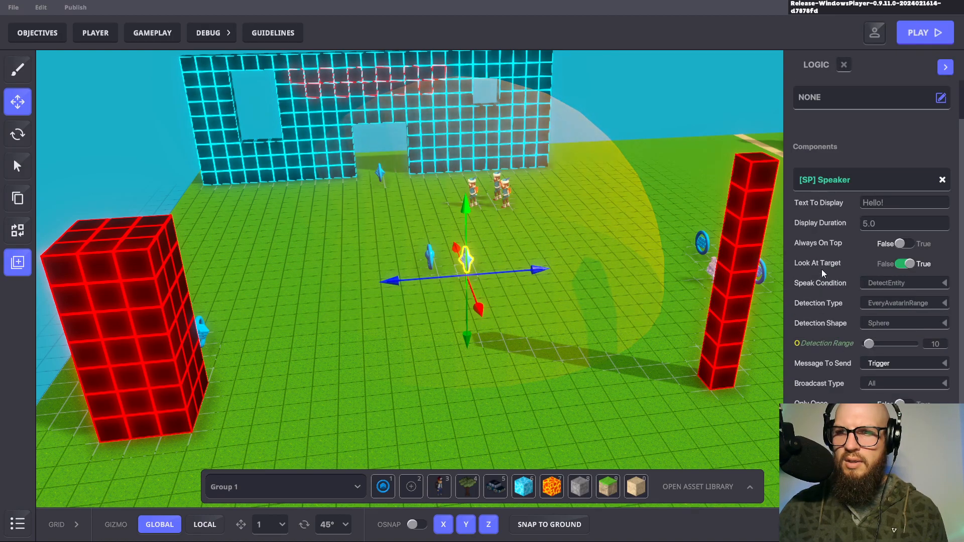
left_click(937, 284)
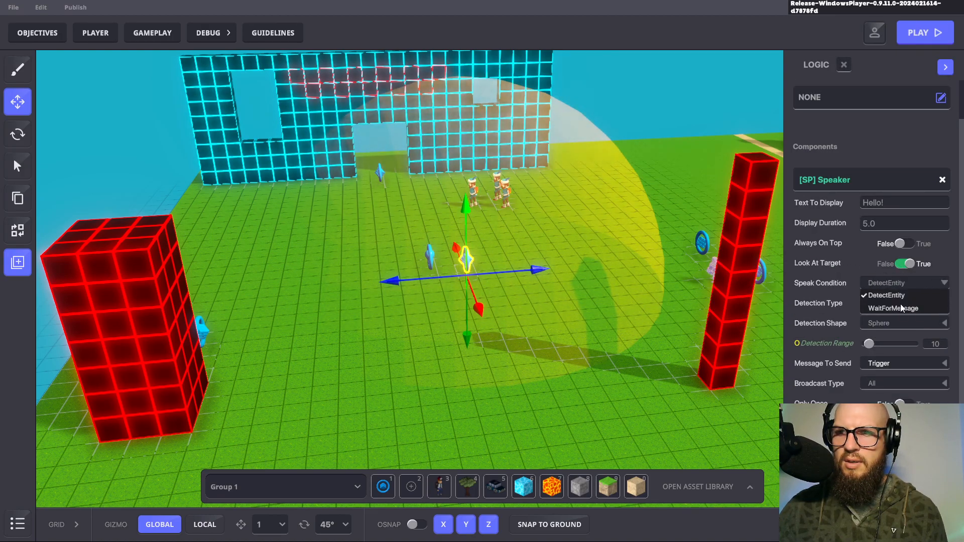
left_click(898, 308)
left_click(910, 330)
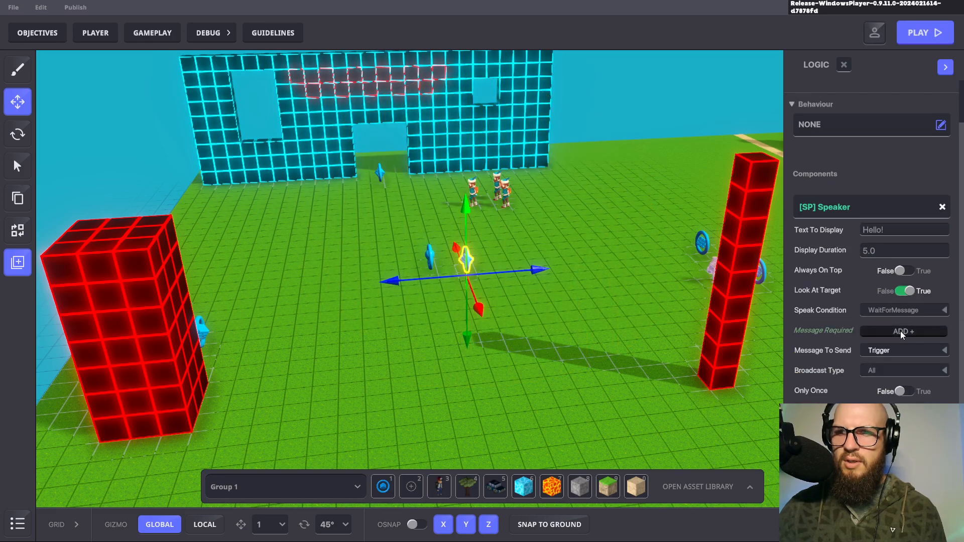
left_click(899, 331)
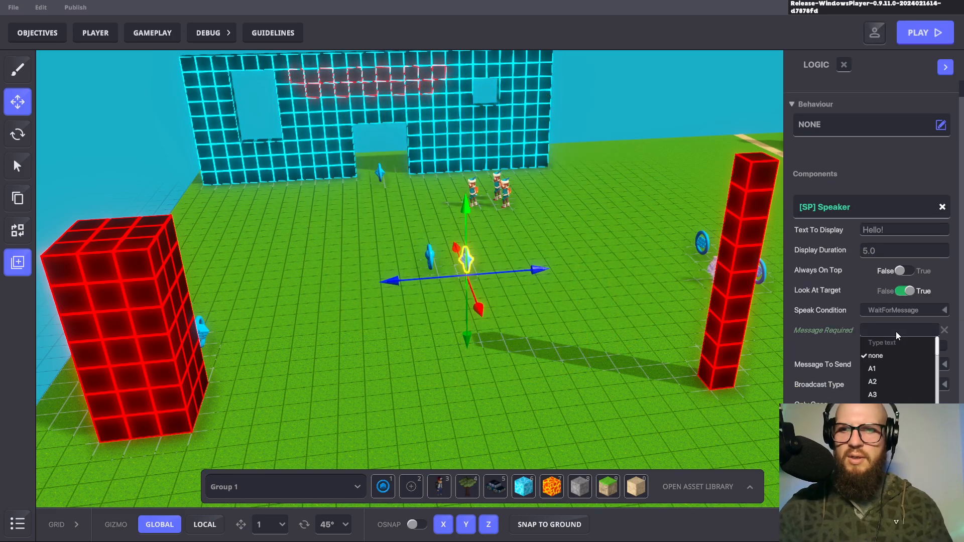
type("COMP")
left_click(907, 382)
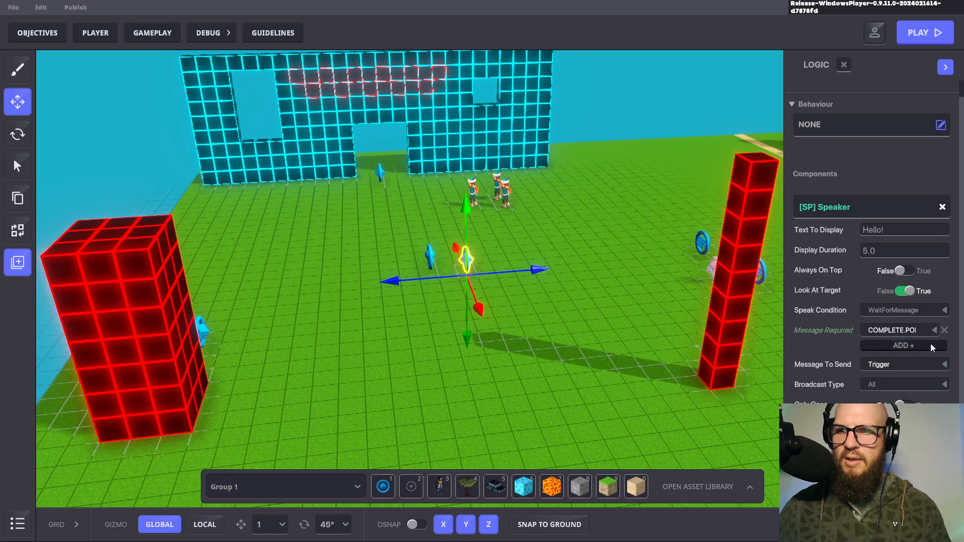
Step: Add COMPLETE.POI1 as the Speaker's message to send, make it speak only once, and deselect the logic asset
left_click(905, 364)
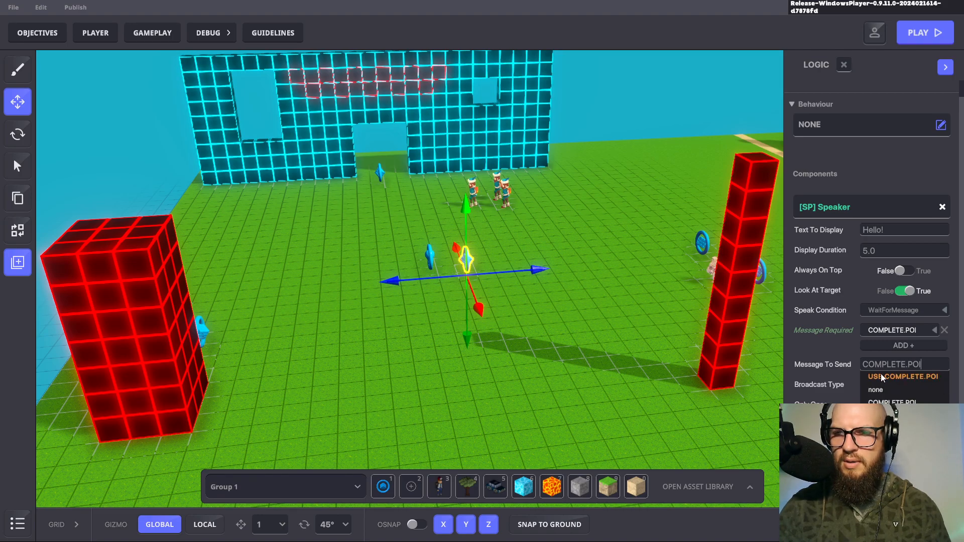
type("1")
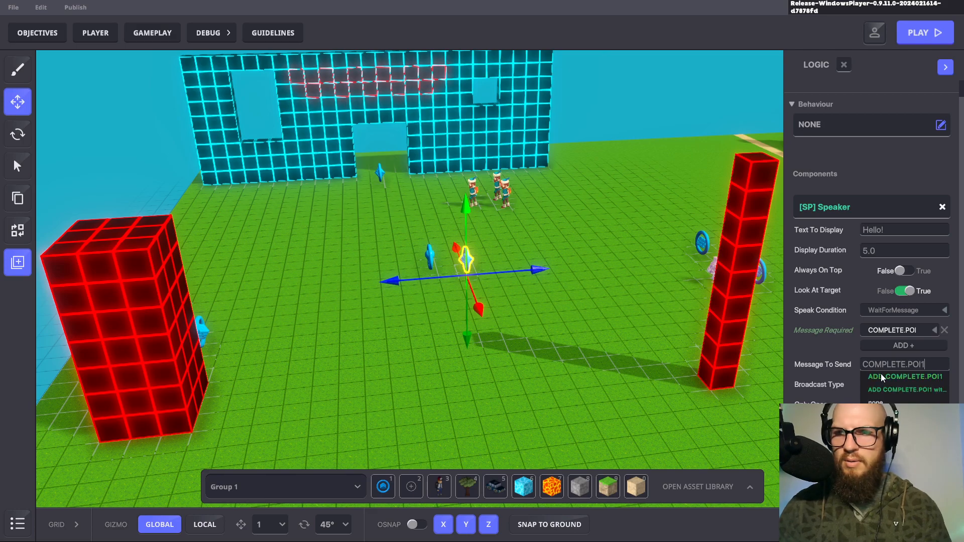
left_click(922, 378)
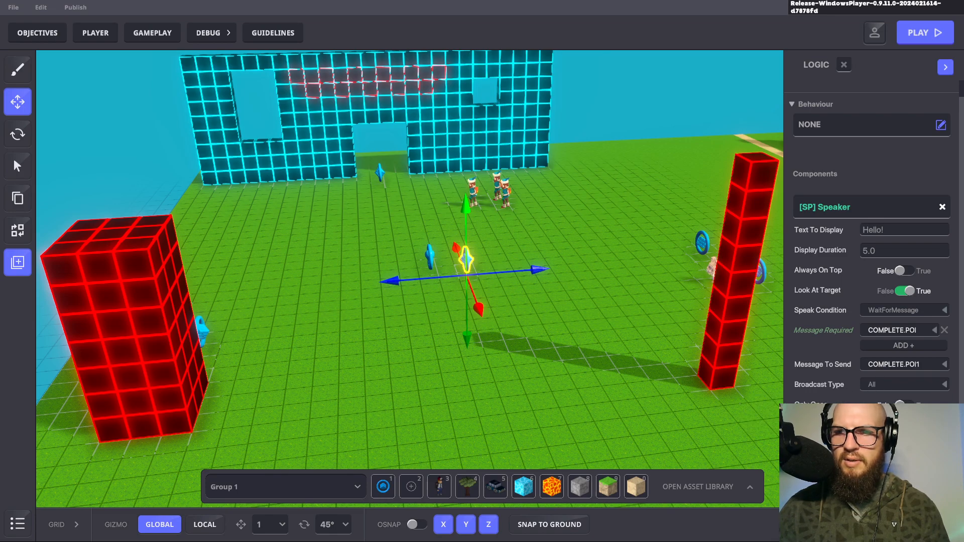
left_click(905, 406)
scroll(904, 406, "down", 1)
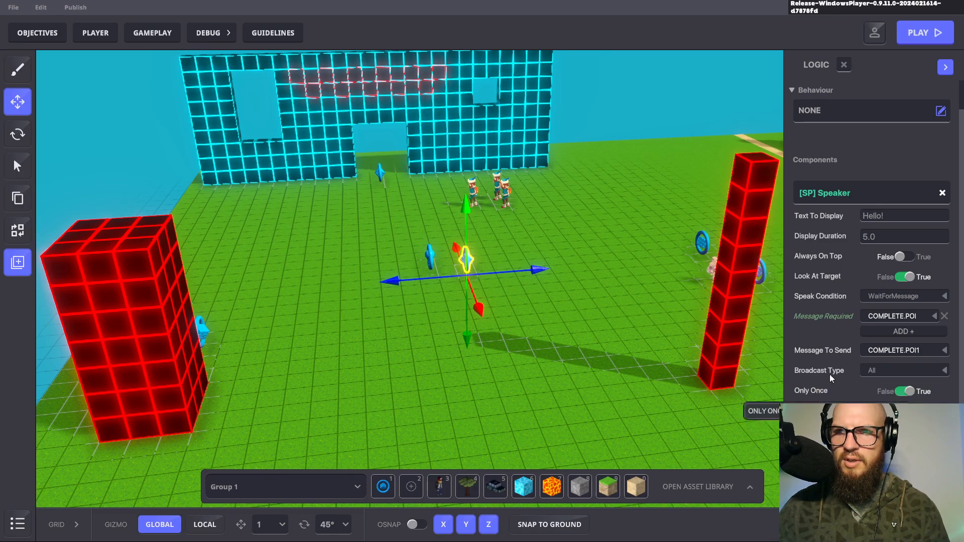
left_click(563, 304)
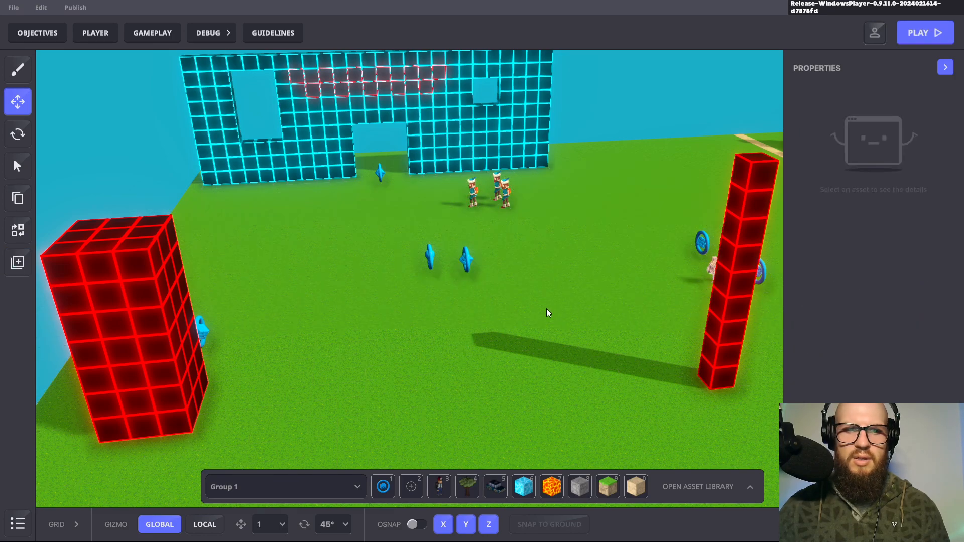
Step: Change the INTERSTING POINTS quest's message to receive to COMPLETE.POI1 and close the objectives
left_click(67, 33)
left_click(349, 118)
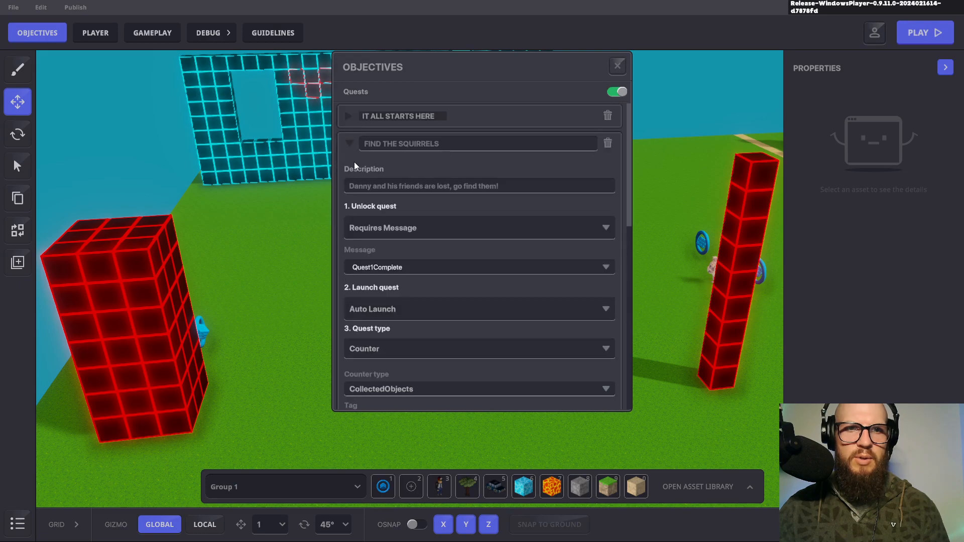
left_click(351, 145)
scroll(451, 286, "down", 2)
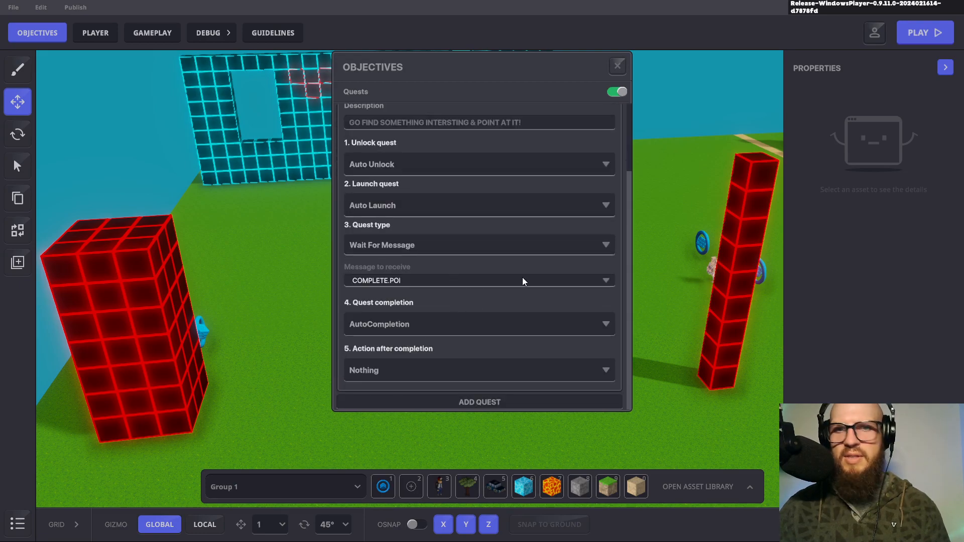
left_click(585, 284)
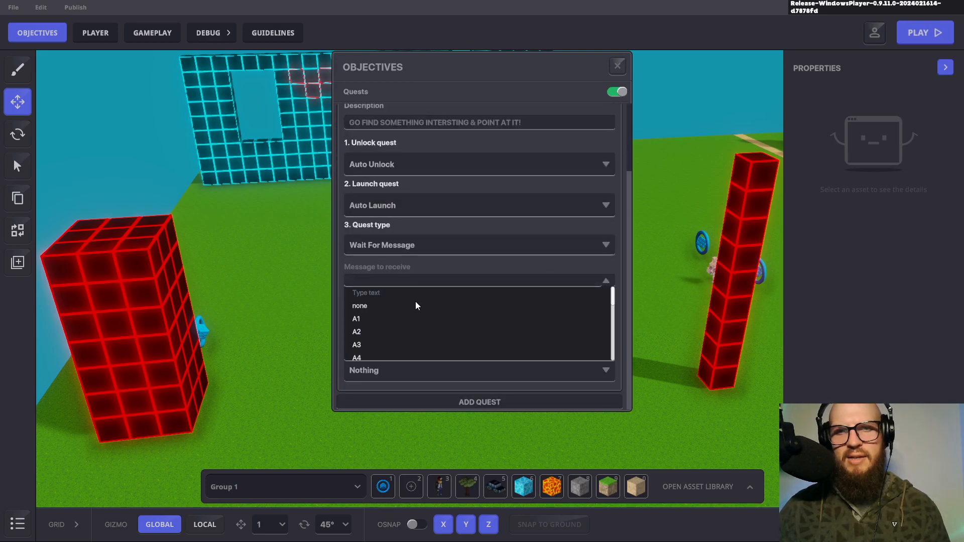
type("COMPE")
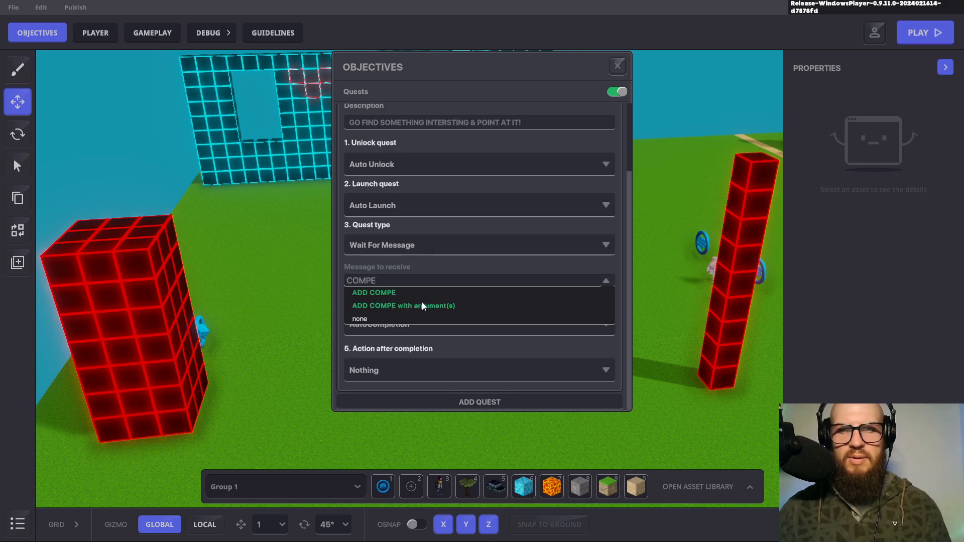
key("BackSpace")
type("LE")
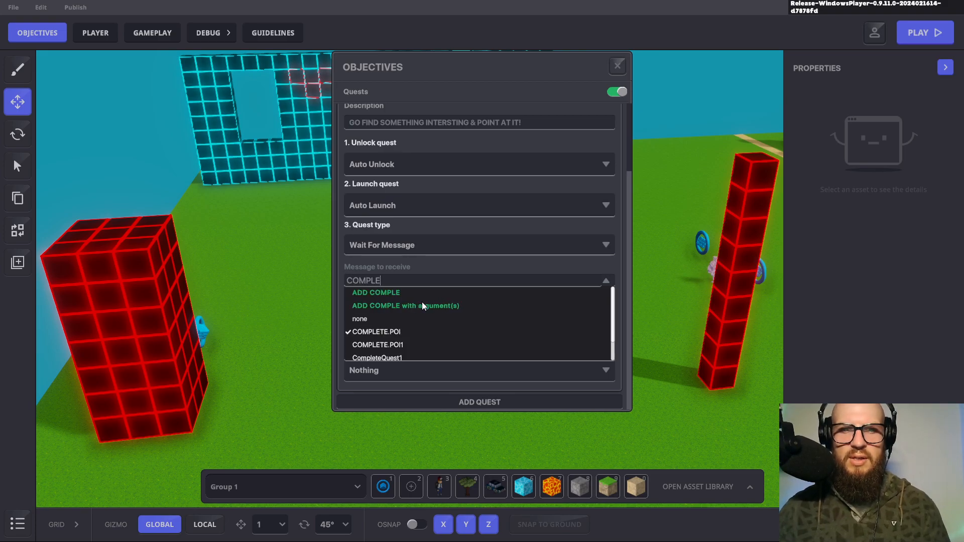
left_click(398, 346)
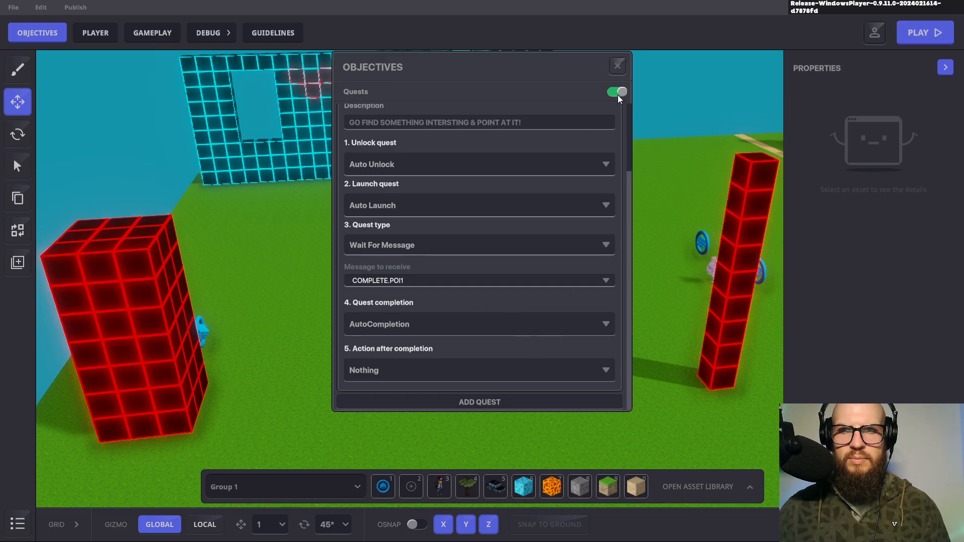
left_click(619, 69)
Step: Playtest the experience by walking the avatar to the three points of interest to test the INTERSTING POINTS quest
key("ctrl+p")
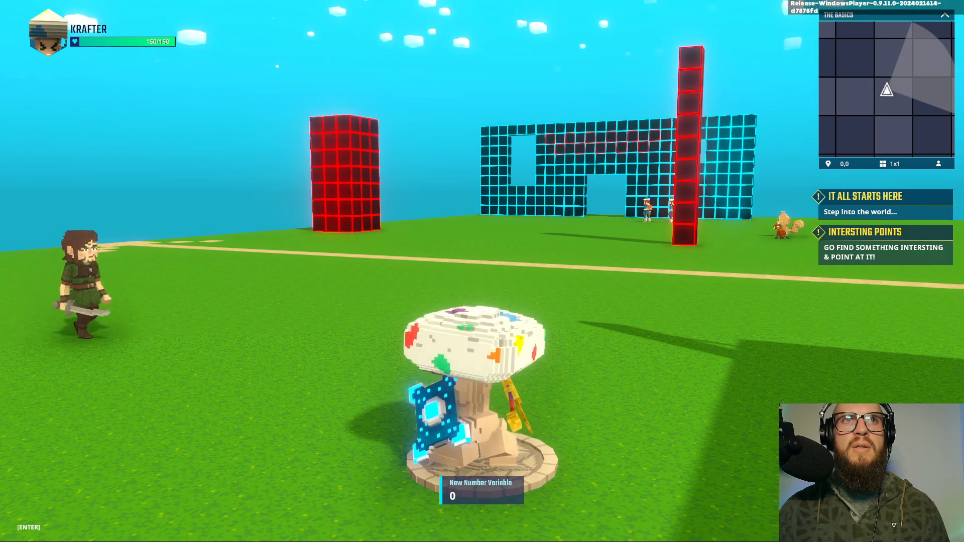
key("w")
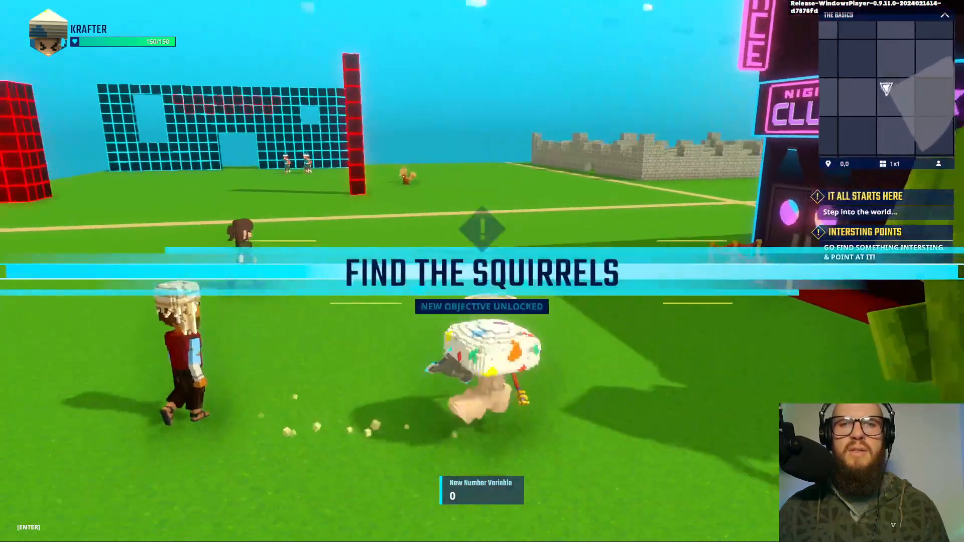
key("w")
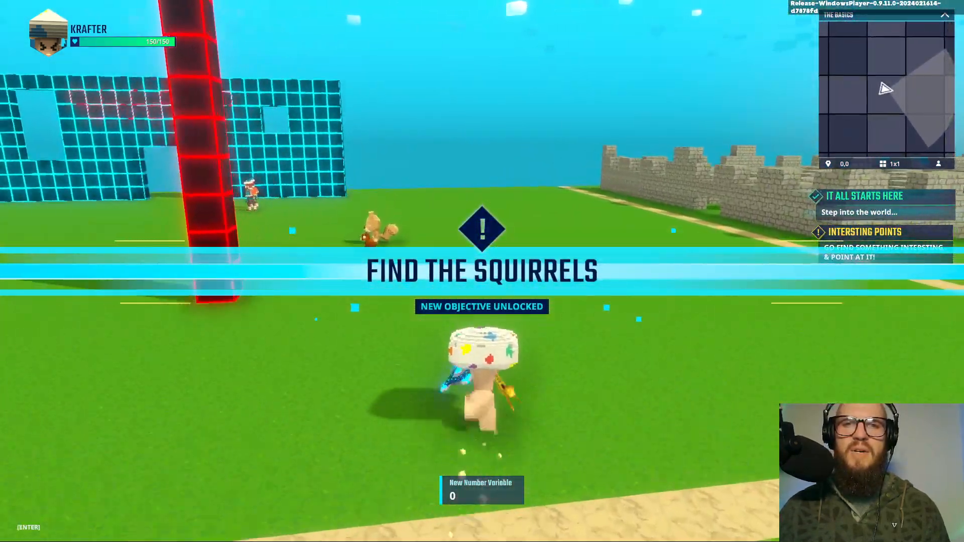
key("w")
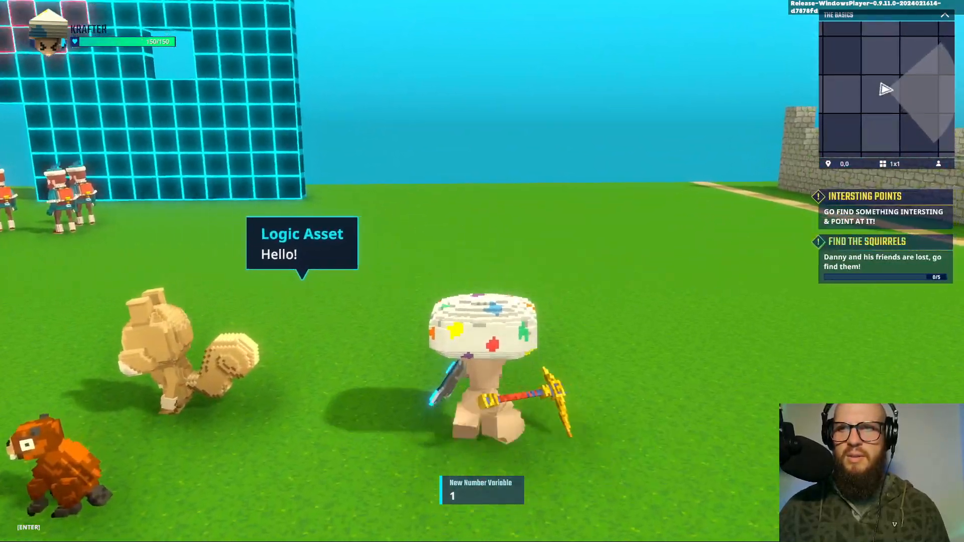
key("w")
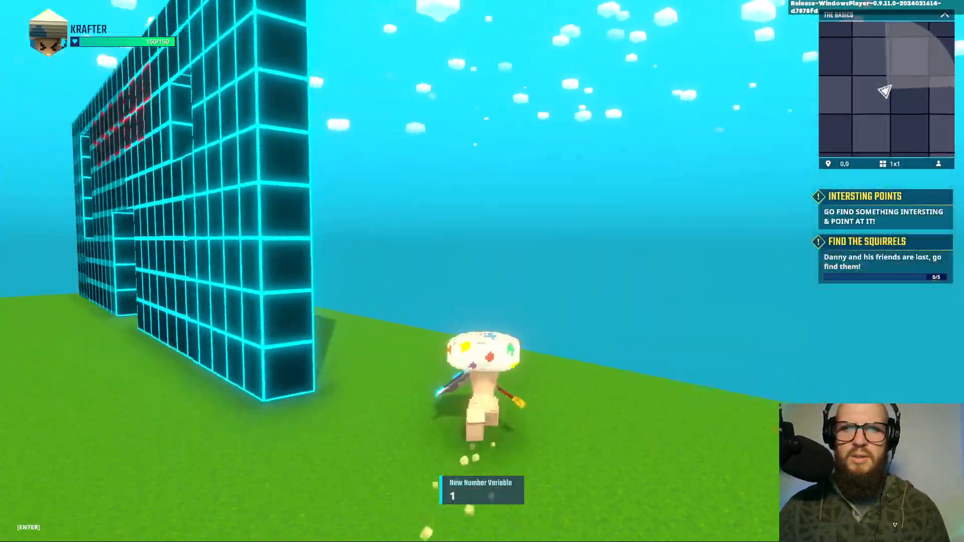
key("w")
key("w")
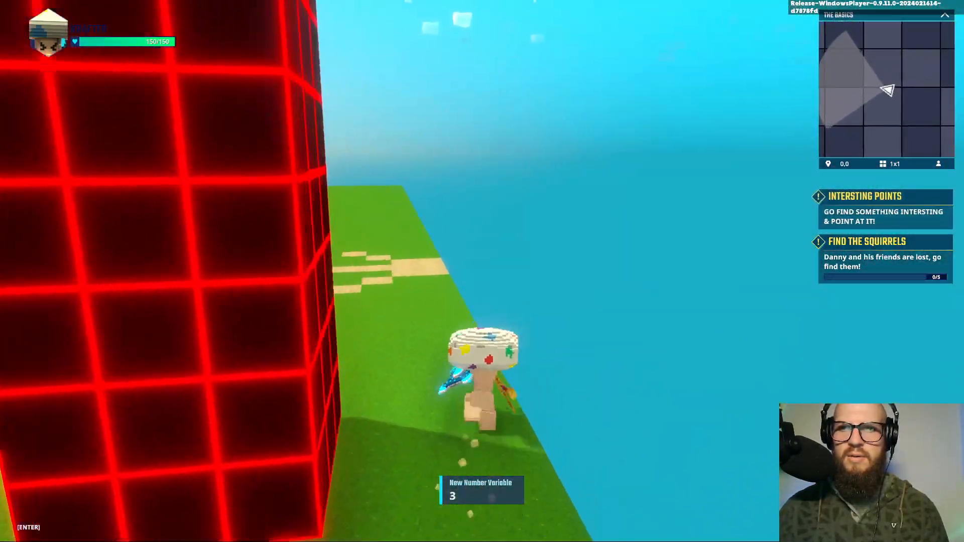
key("w")
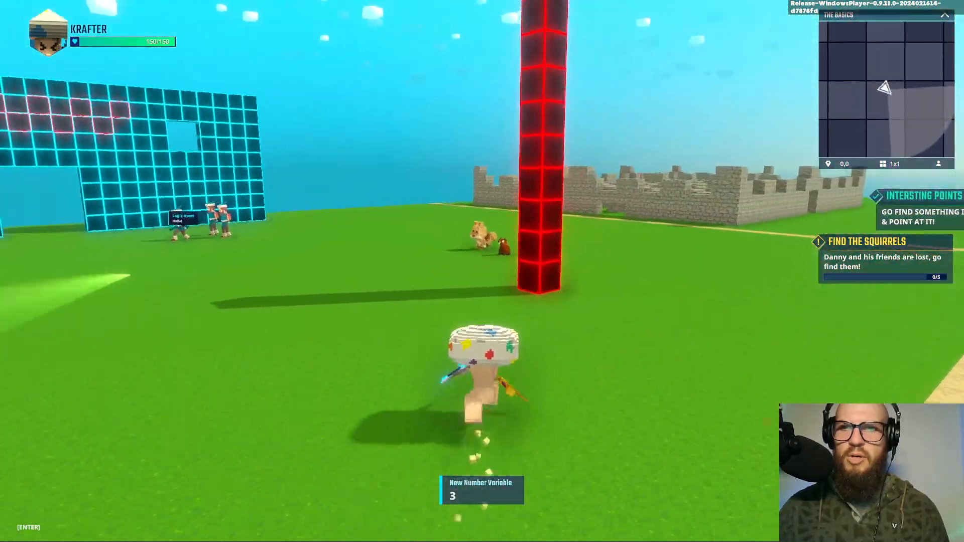
key("w")
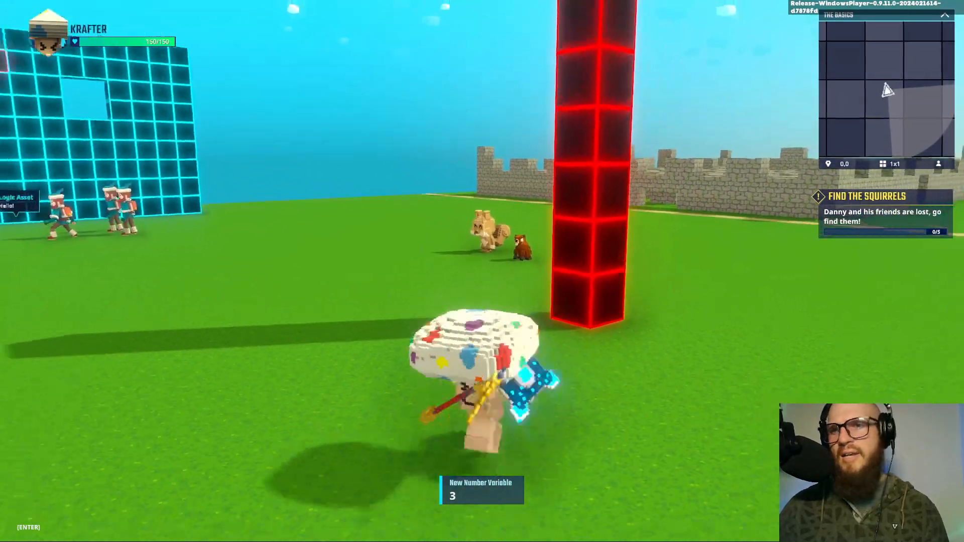
key("w")
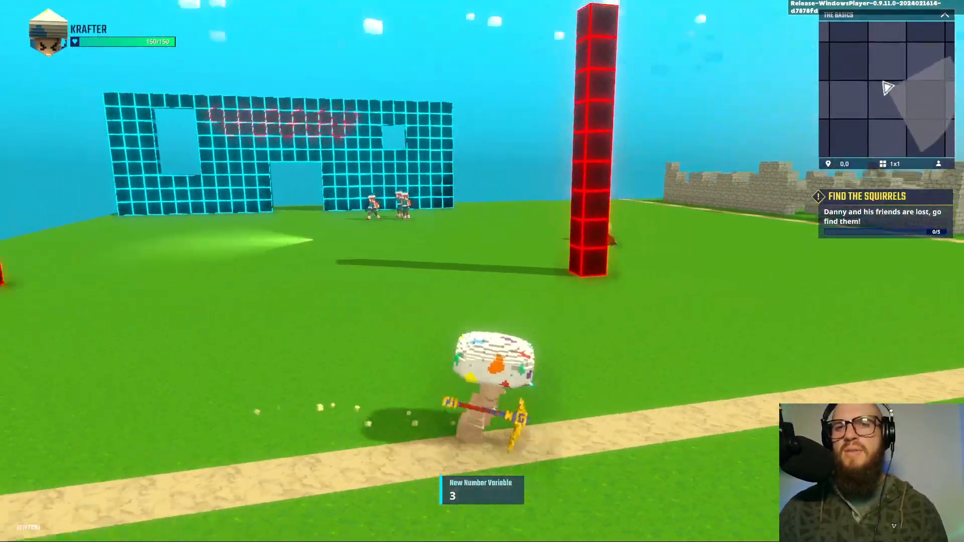
key("w")
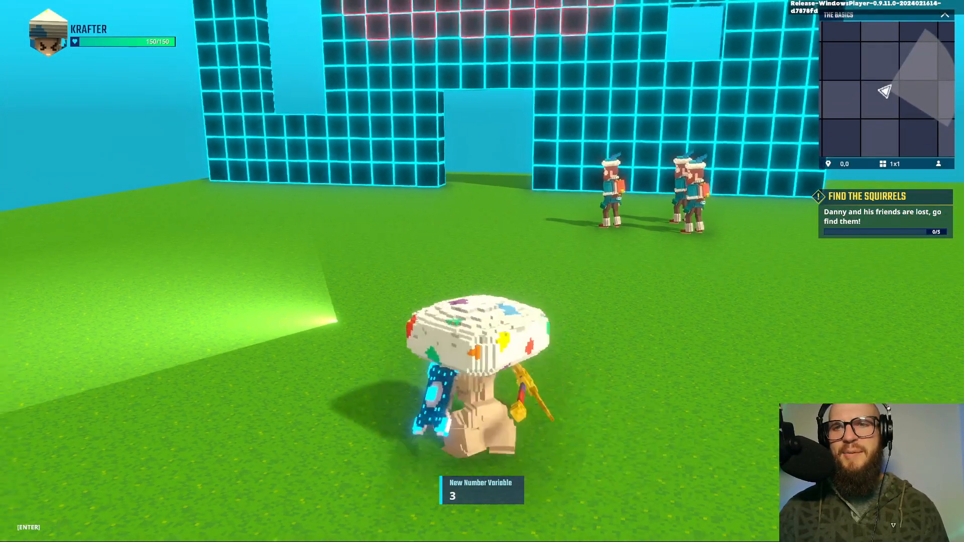
key("a")
key("w")
key("a")
key("d")
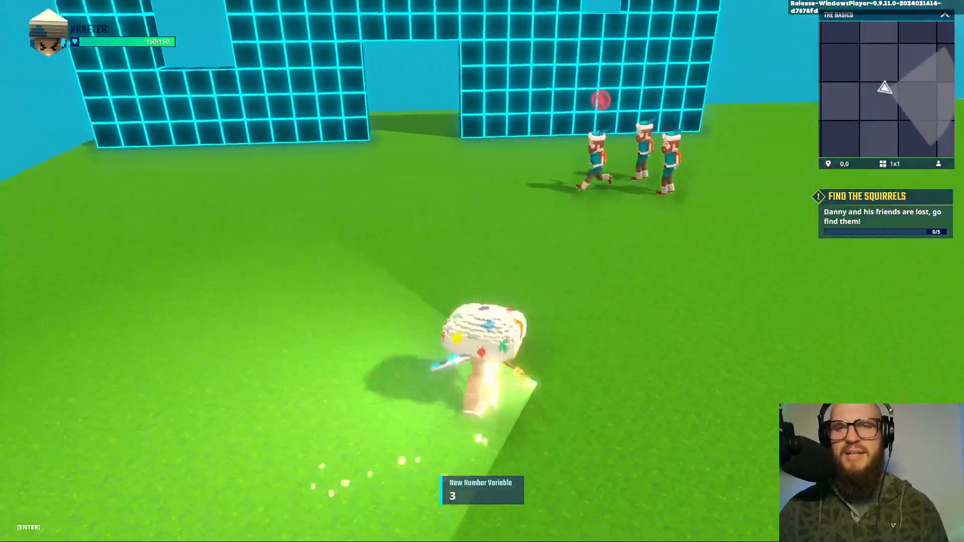
key("a")
key("d")
key("a")
key("w")
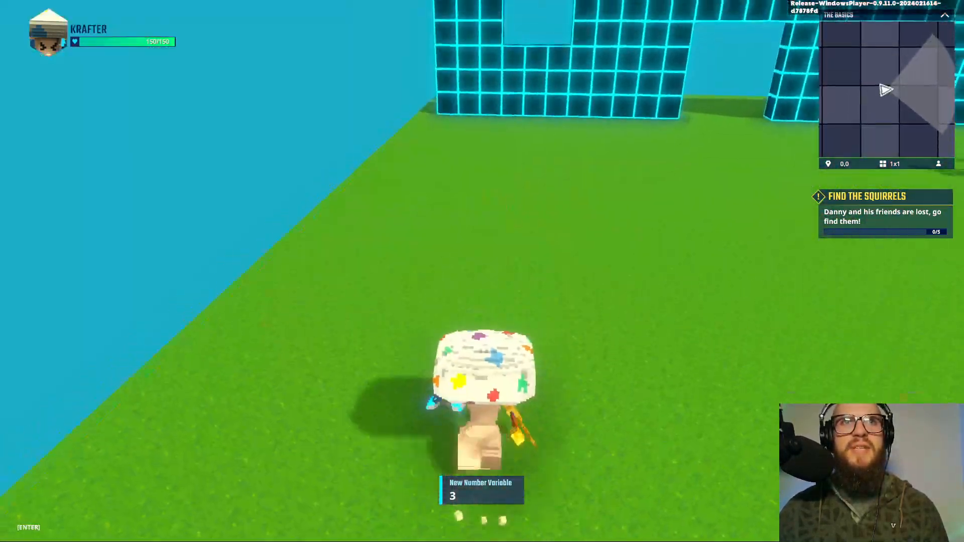
key("w")
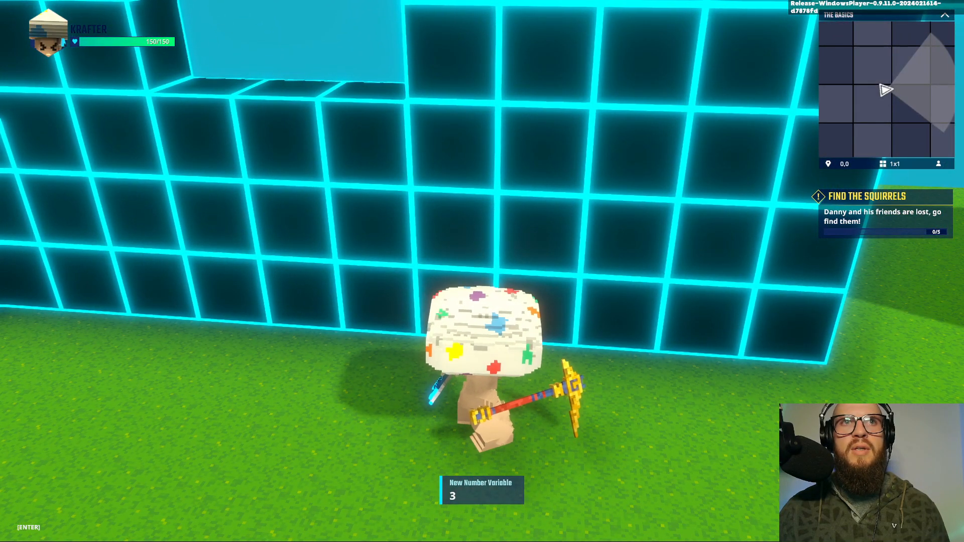
key("s")
key("d")
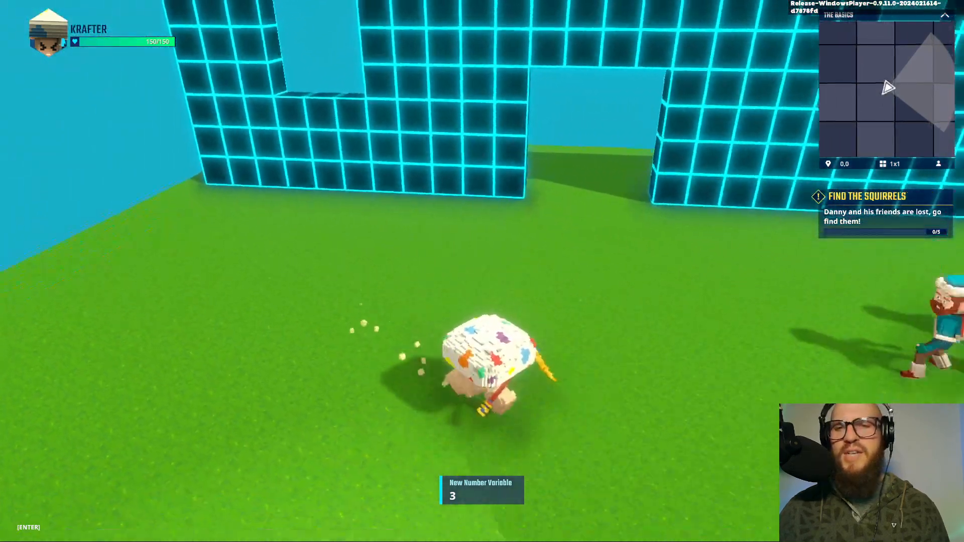
key("s")
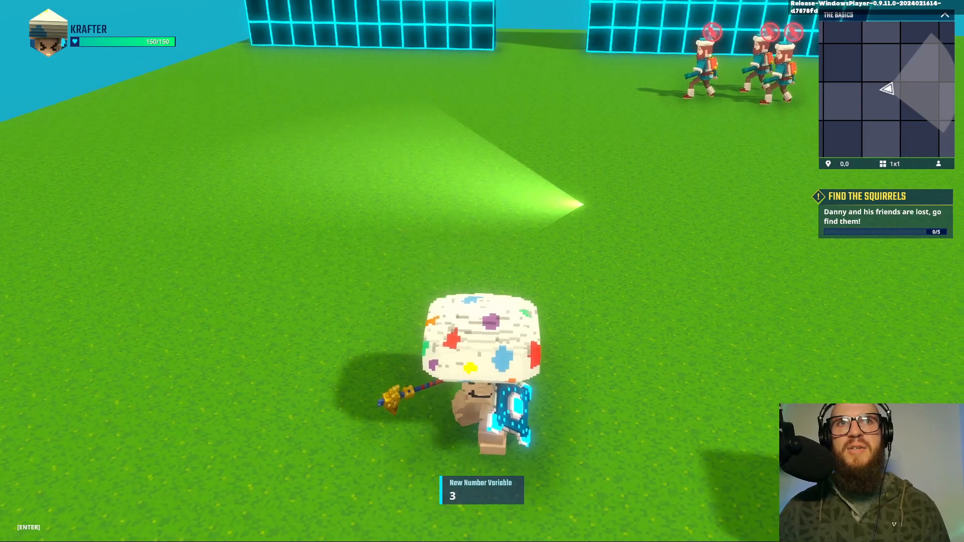
key("w")
key("w")
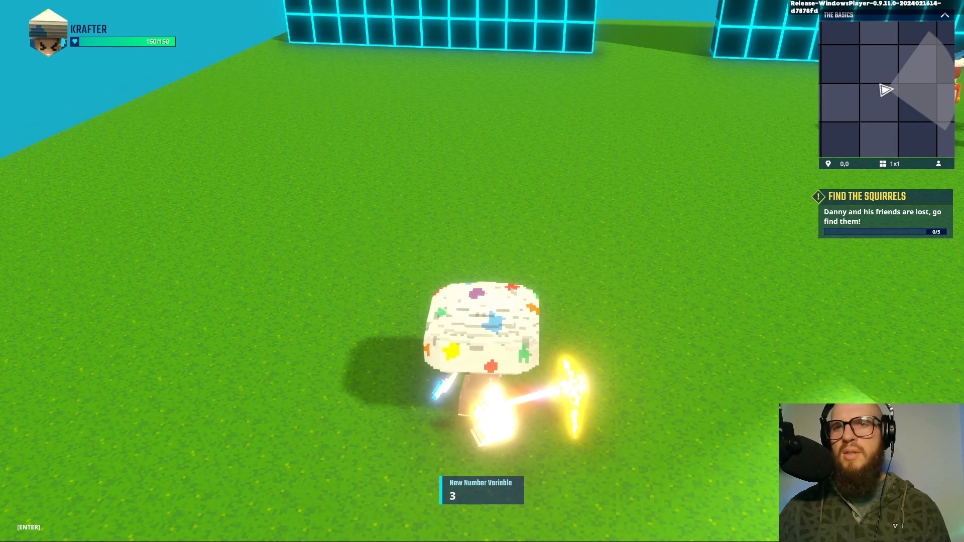
key("s")
key("w")
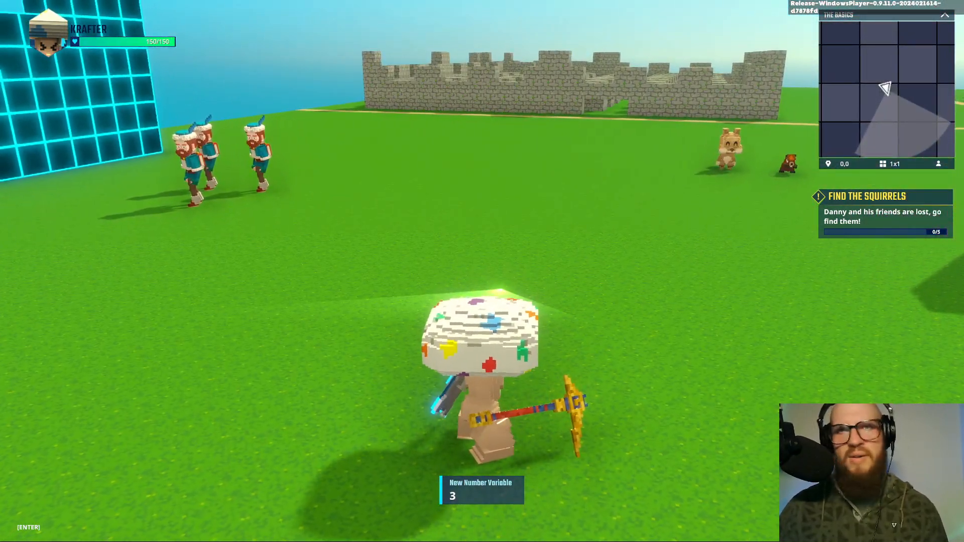
key("w")
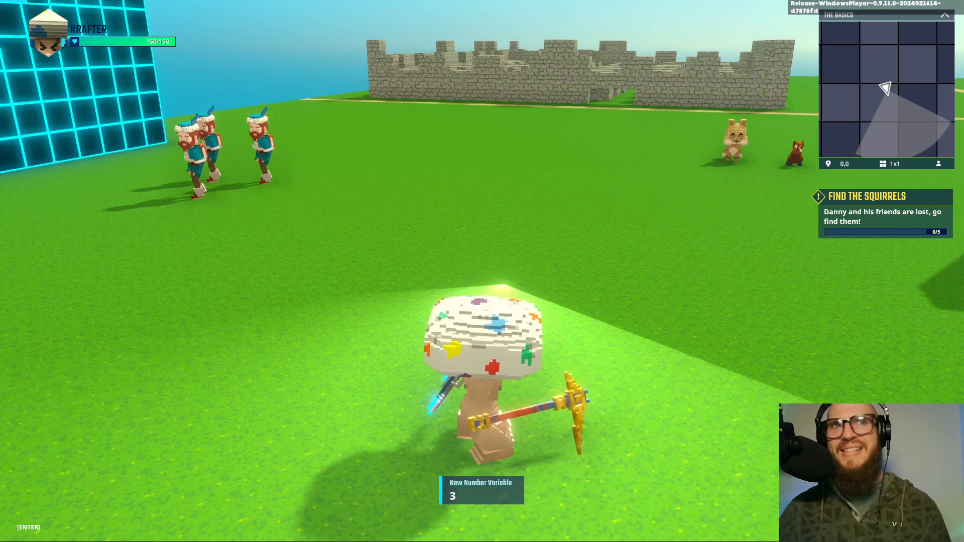
key("d")
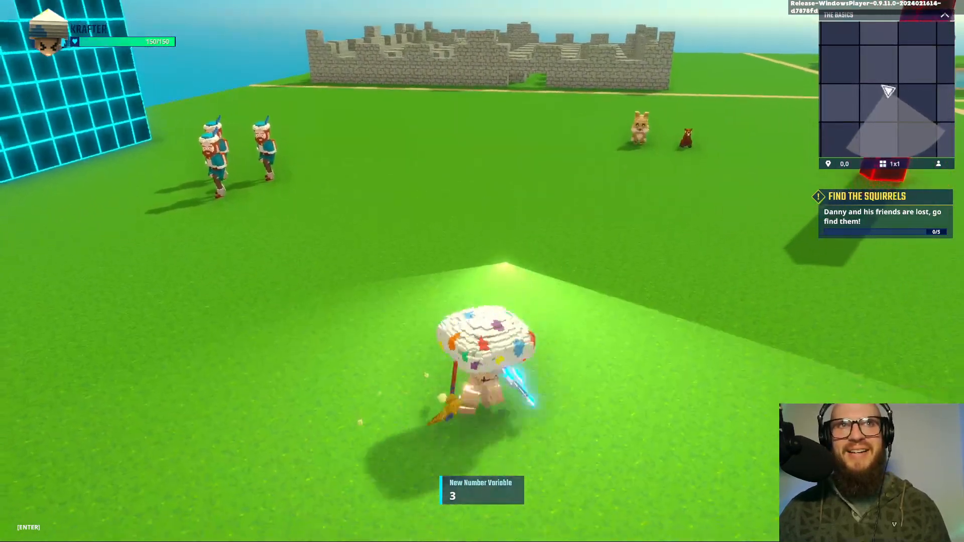
key("s")
key("a")
key("w")
key("d")
key("s")
key("a")
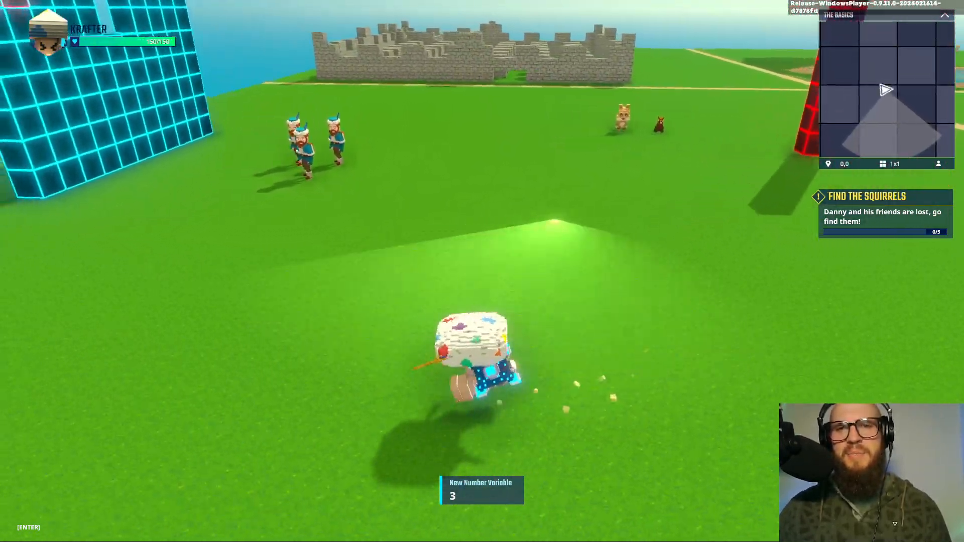
key("d")
key("w")
key("a")
key("d")
key("w")
key("a")
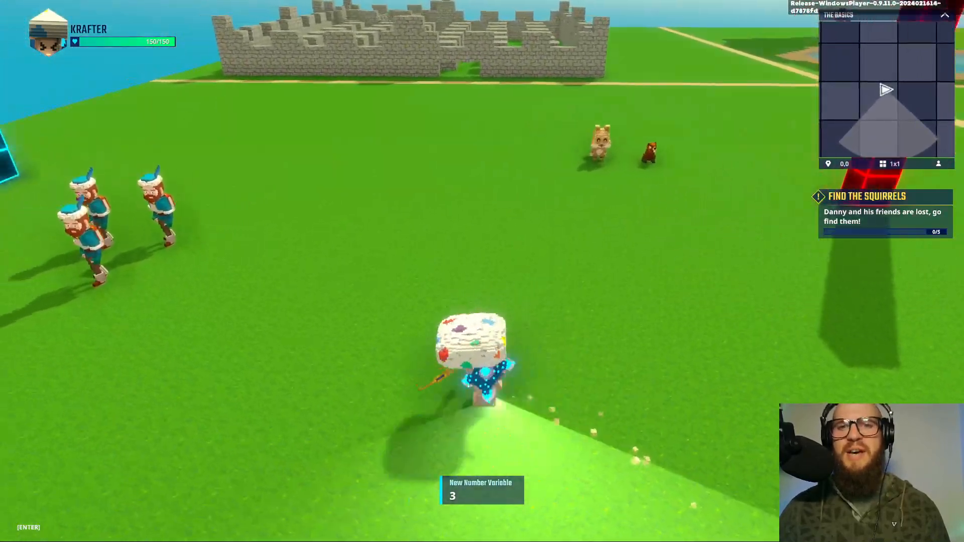
key("s")
key("d")
key("w")
key("a")
key("s")
key("d")
key("w")
key("a")
key("s")
key("d")
key("w")
key("a")
key("s")
key("d")
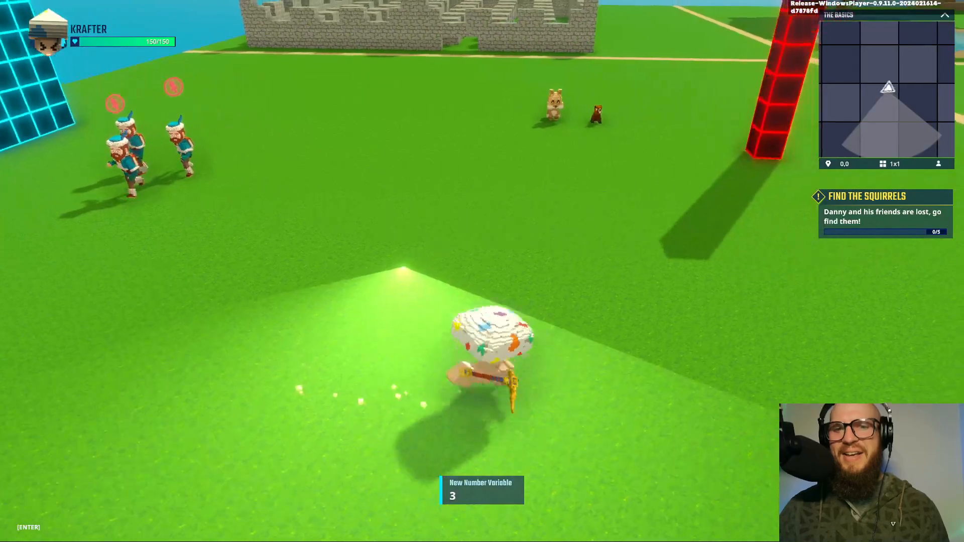
key("w")
key("a")
key("s")
key("d")
key("w")
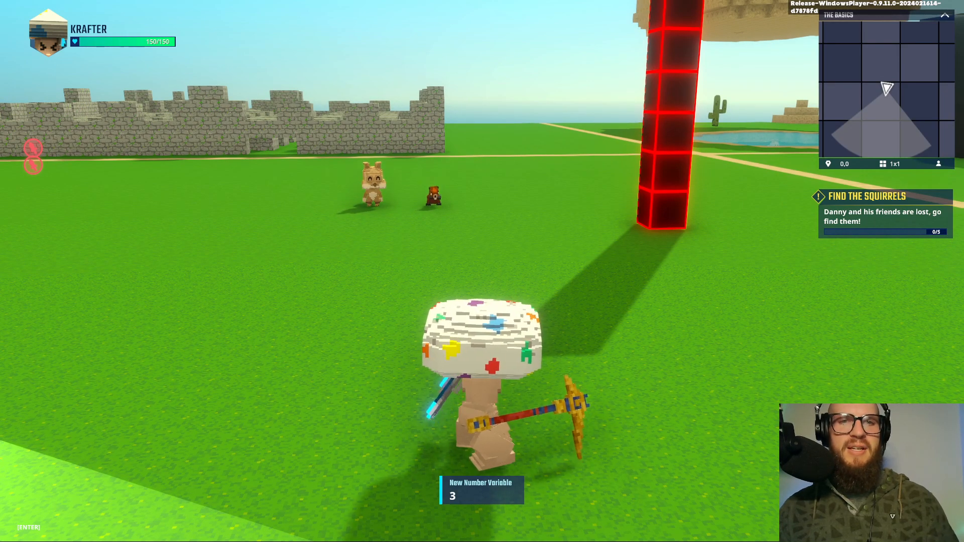
key("super+Tab")
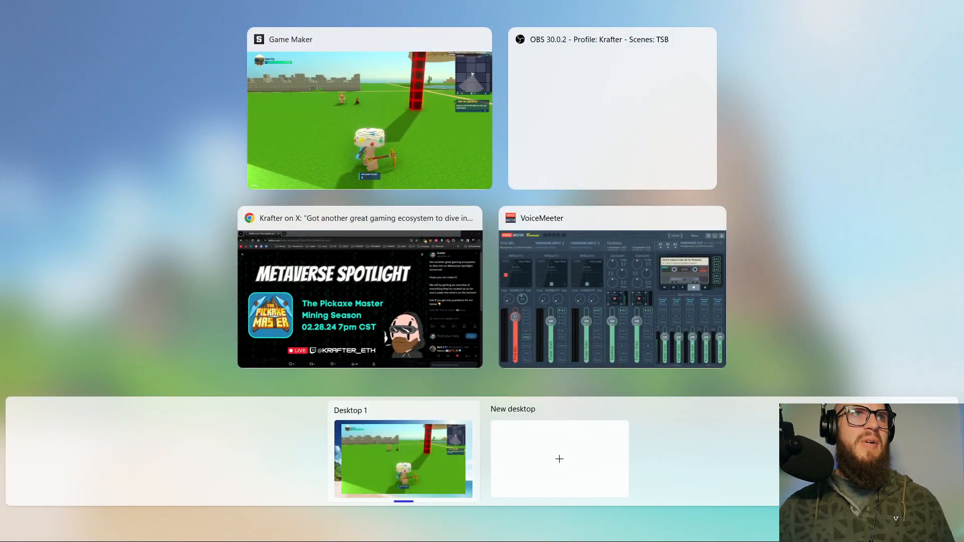
key("Escape")
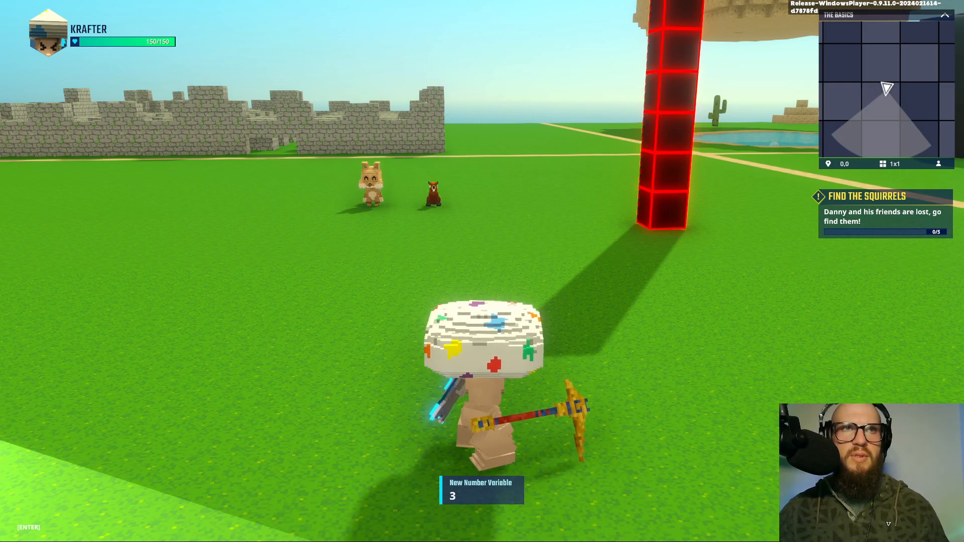
Step: Stop the playtest to return to the editor, and switch to the Chrome window with the Metaverse Spotlight post on X
left_click(482, 272)
key("ctrl+p")
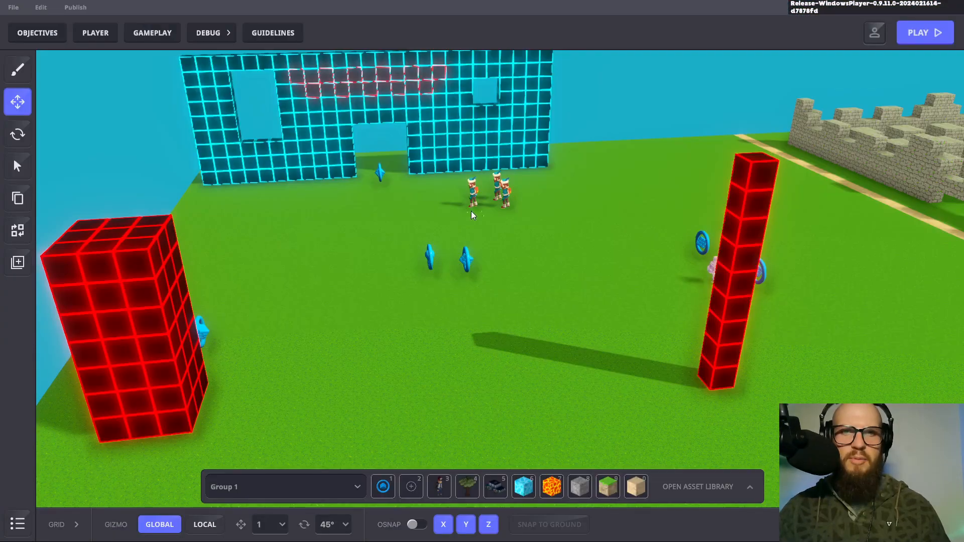
key("super+Tab")
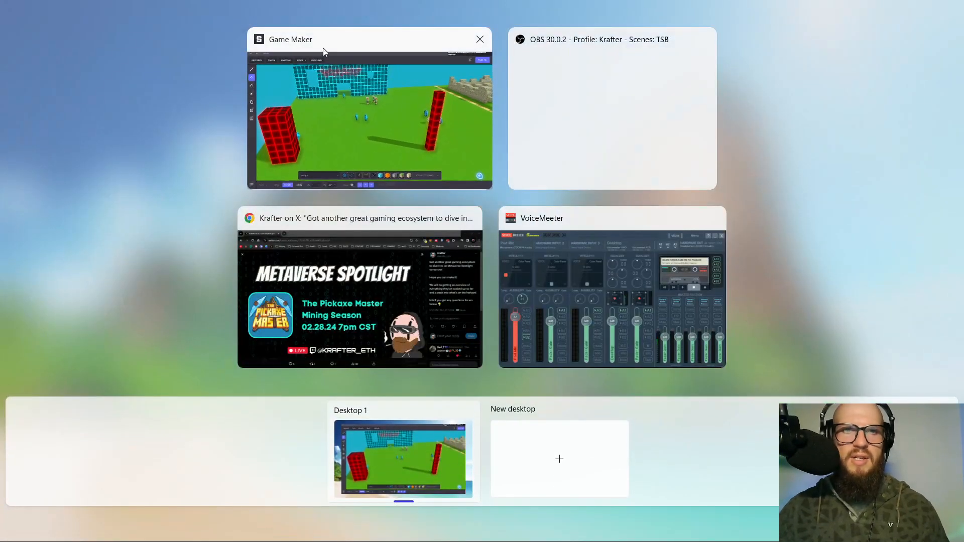
left_click(416, 264)
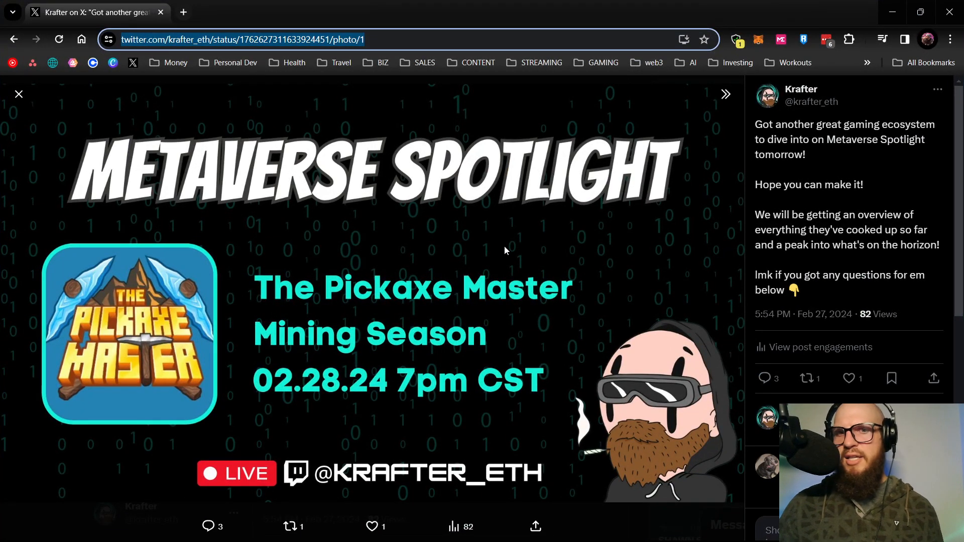